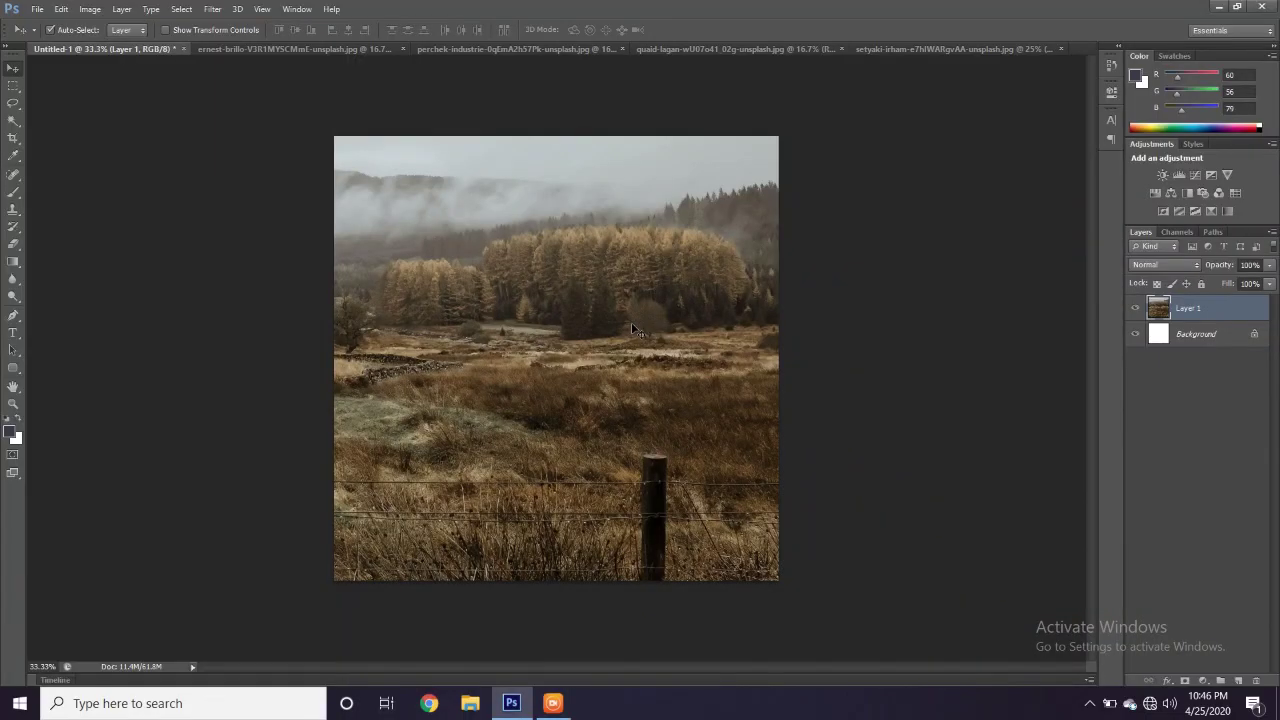
# Delete the landscape layer from the Untitled-1 canvas and look through the other open stock photos
pyautogui.press('Delete')
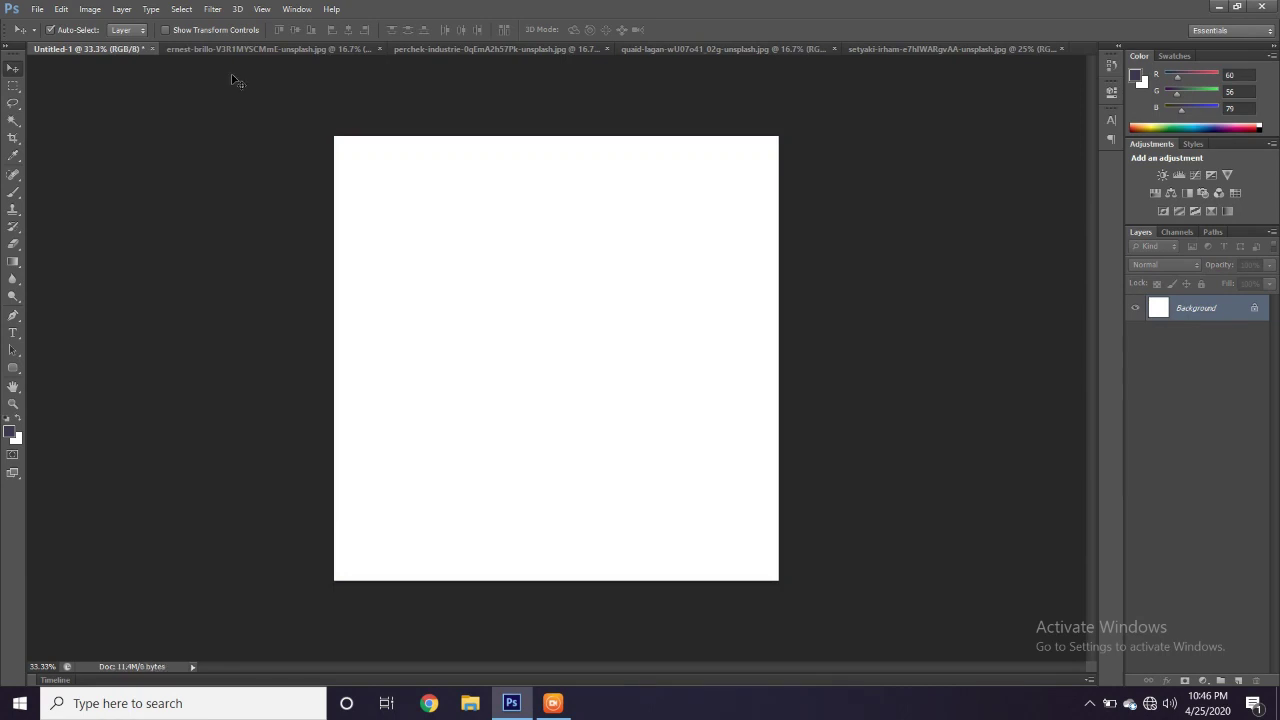
pyautogui.click(519, 47)
pyautogui.click(703, 47)
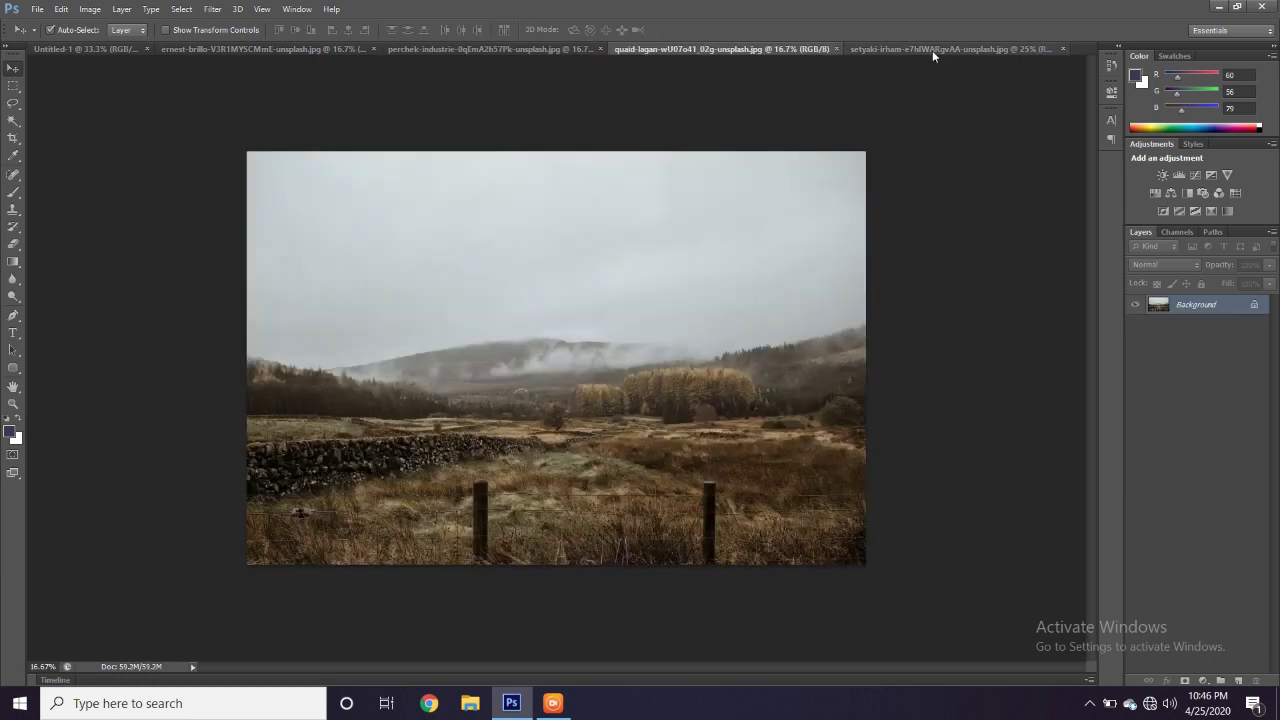
pyautogui.click(932, 50)
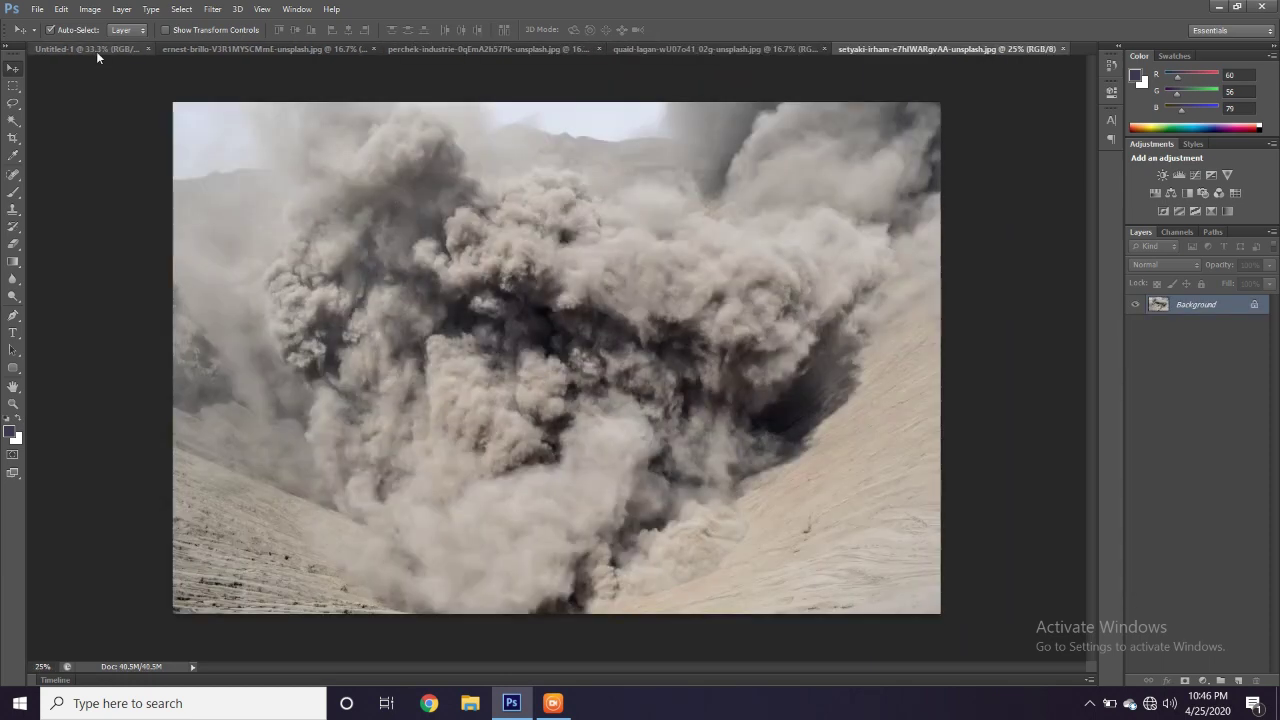
pyautogui.click(100, 50)
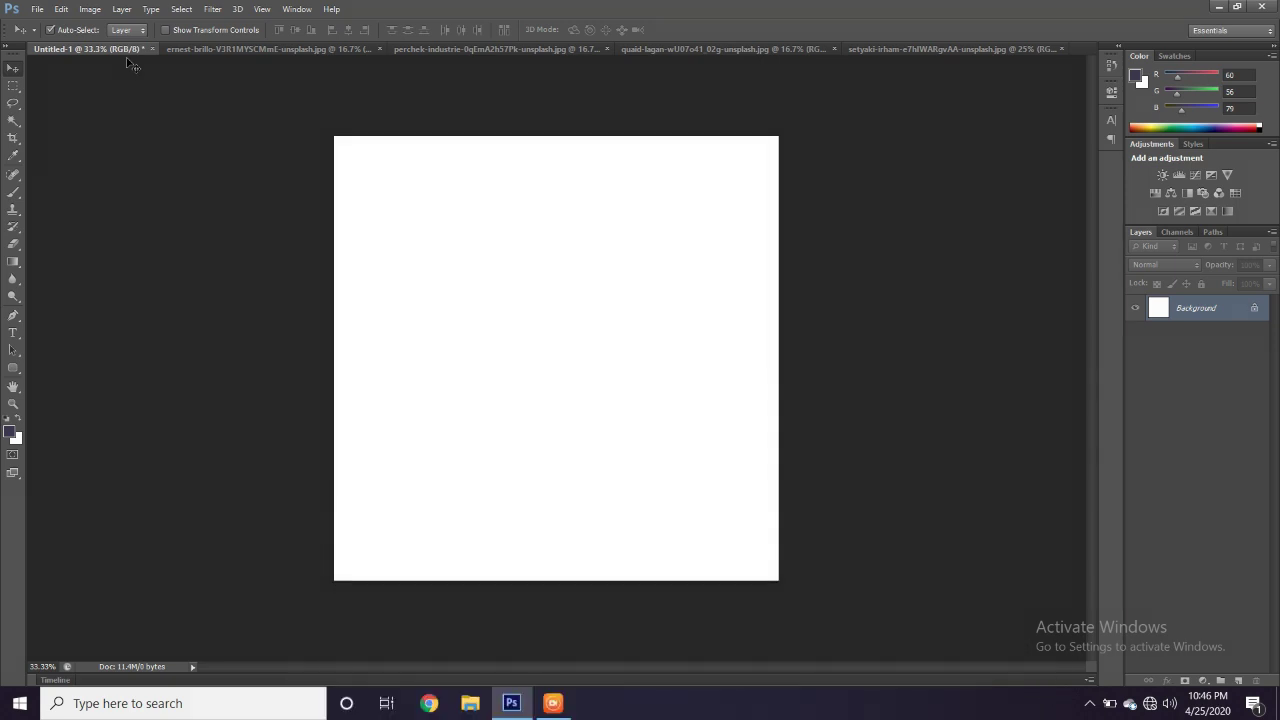
pyautogui.click(871, 48)
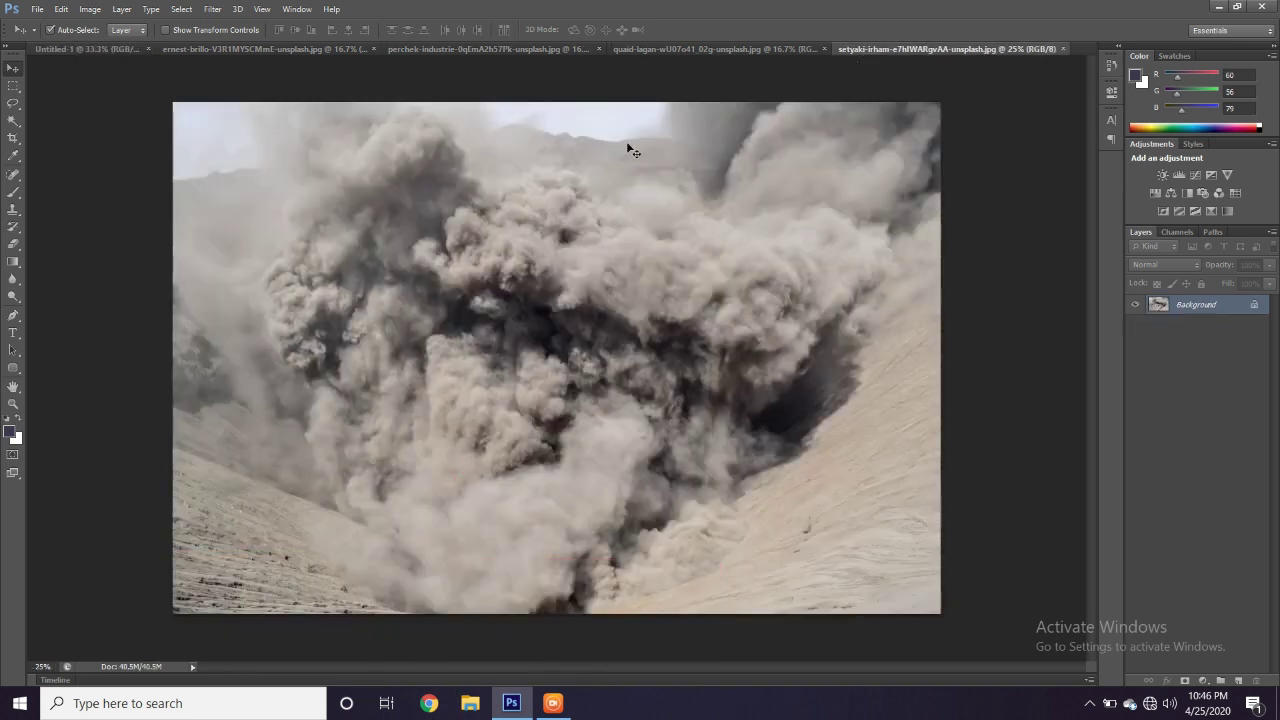
# Bring the foggy field landscape photo into the Untitled-1 canvas as a new layer
pyautogui.click(690, 48)
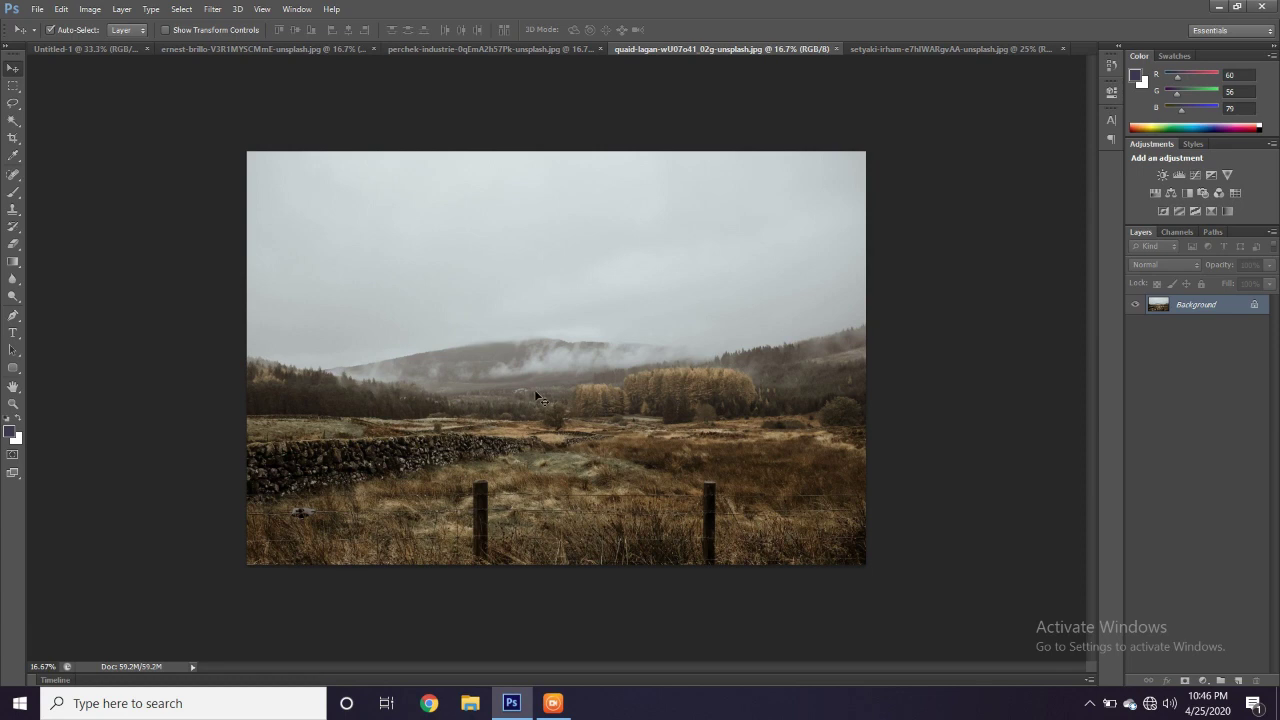
pyautogui.moveTo(533, 392); pyautogui.dragTo(558, 352)
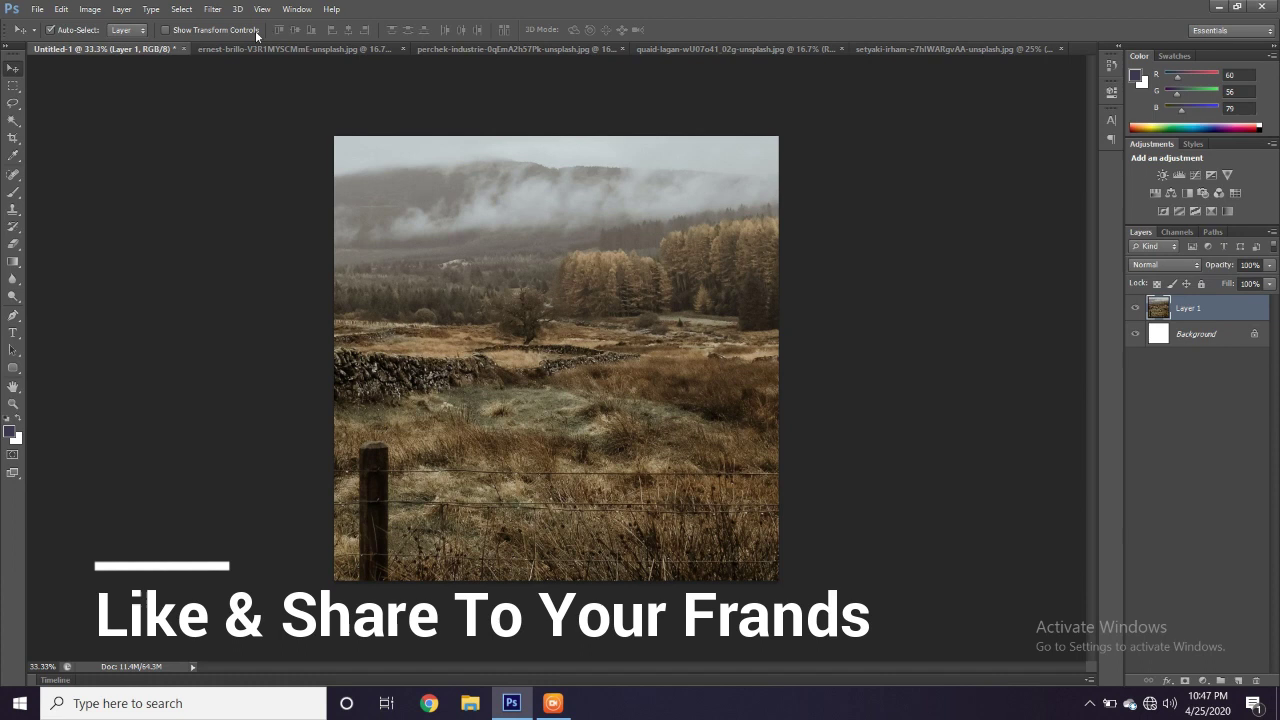
# Scale the field photo to about 45.5% with Free Transform and align it with the canvas's lower edge, covering the full width
pyautogui.click(61, 10)
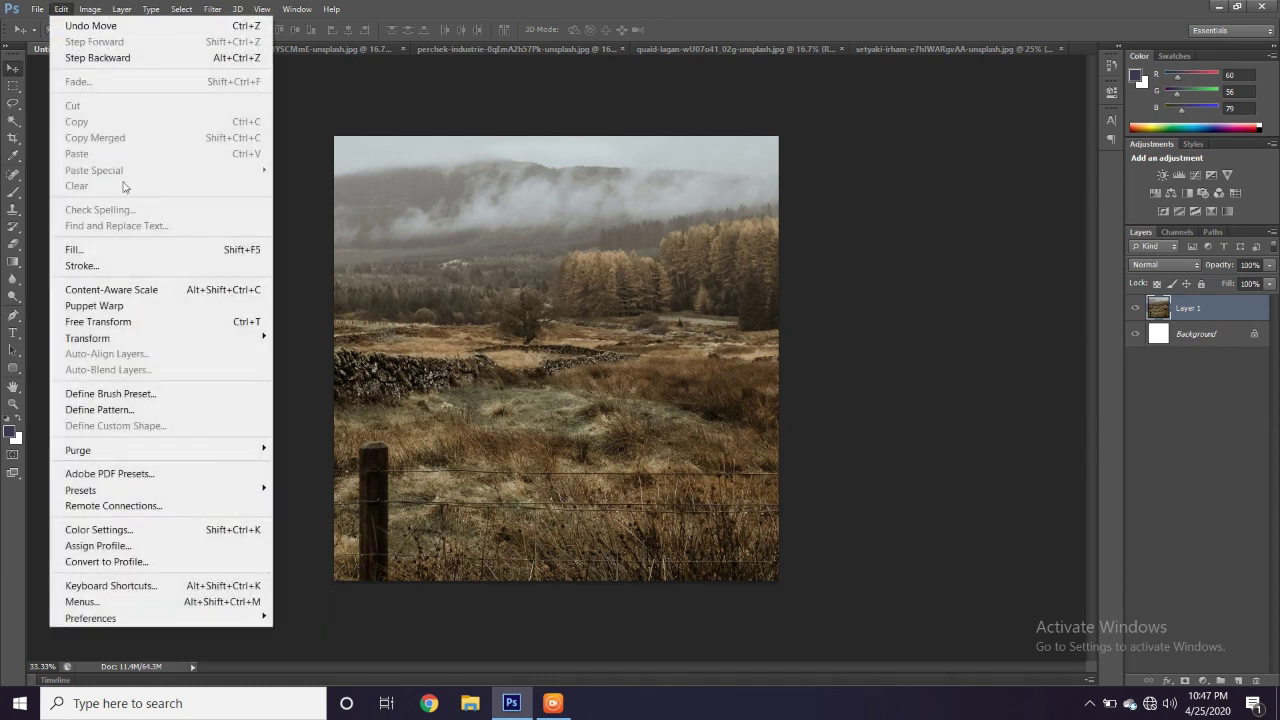
pyautogui.click(130, 322)
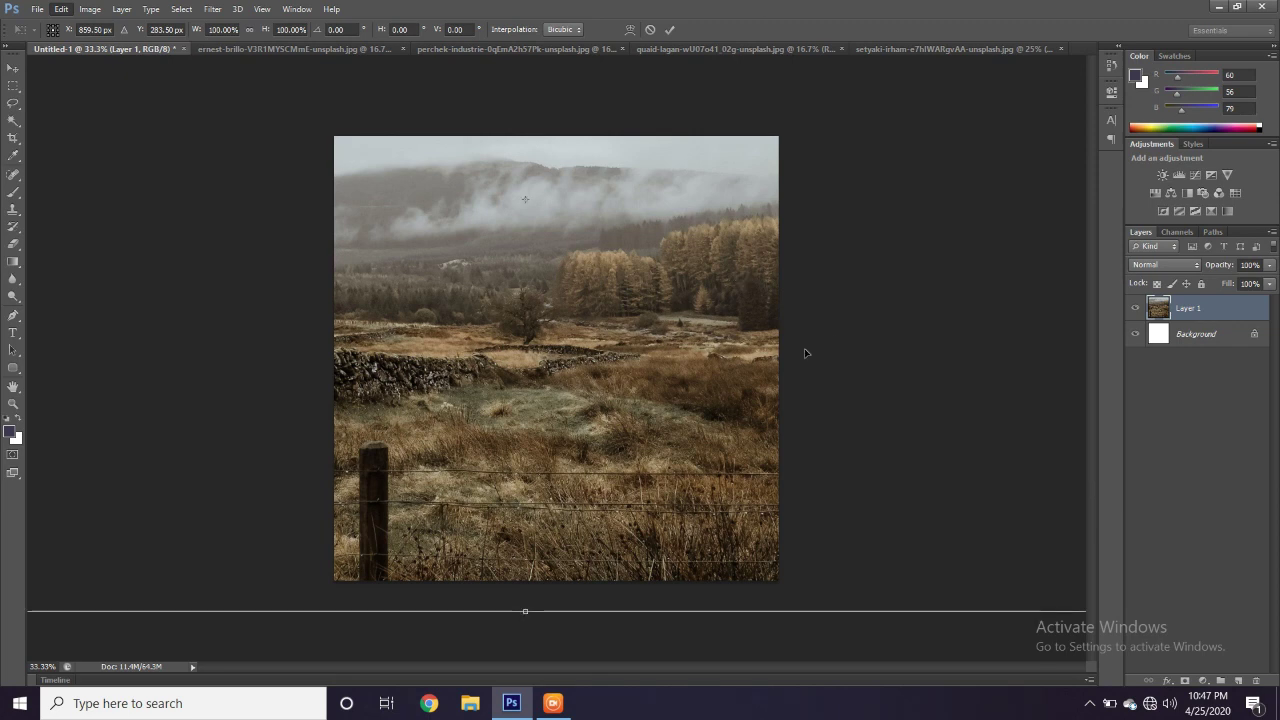
pyautogui.hotkey('ctrl', '-')
pyautogui.hotkey('ctrl', '-')
pyautogui.hotkey('ctrl', '-')
pyautogui.hotkey('ctrl', '-')
pyautogui.hotkey('ctrl', '-')
pyautogui.hotkey('ctrl', '+')
pyautogui.hotkey('ctrl', '+')
pyautogui.hotkey('ctrl', '+')
pyautogui.hotkey('ctrl', '+')
pyautogui.hotkey('ctrl', '-')
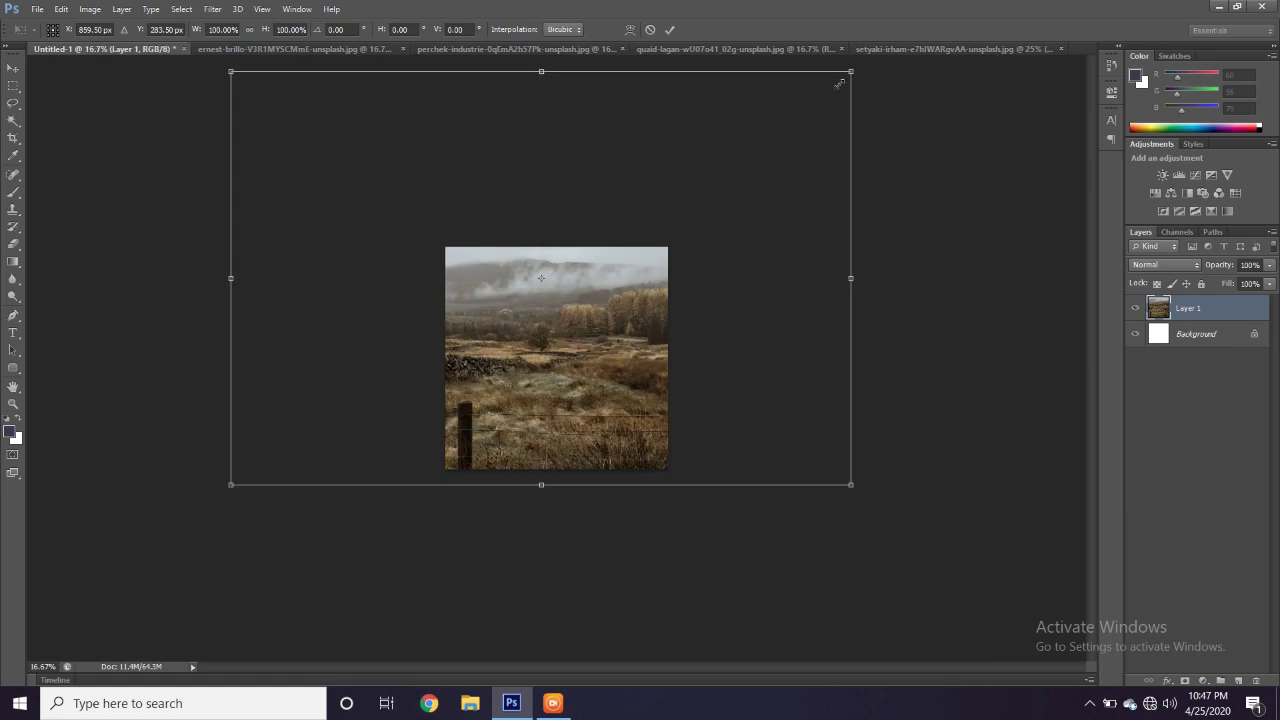
pyautogui.moveTo(850, 71); pyautogui.dragTo(734, 178)
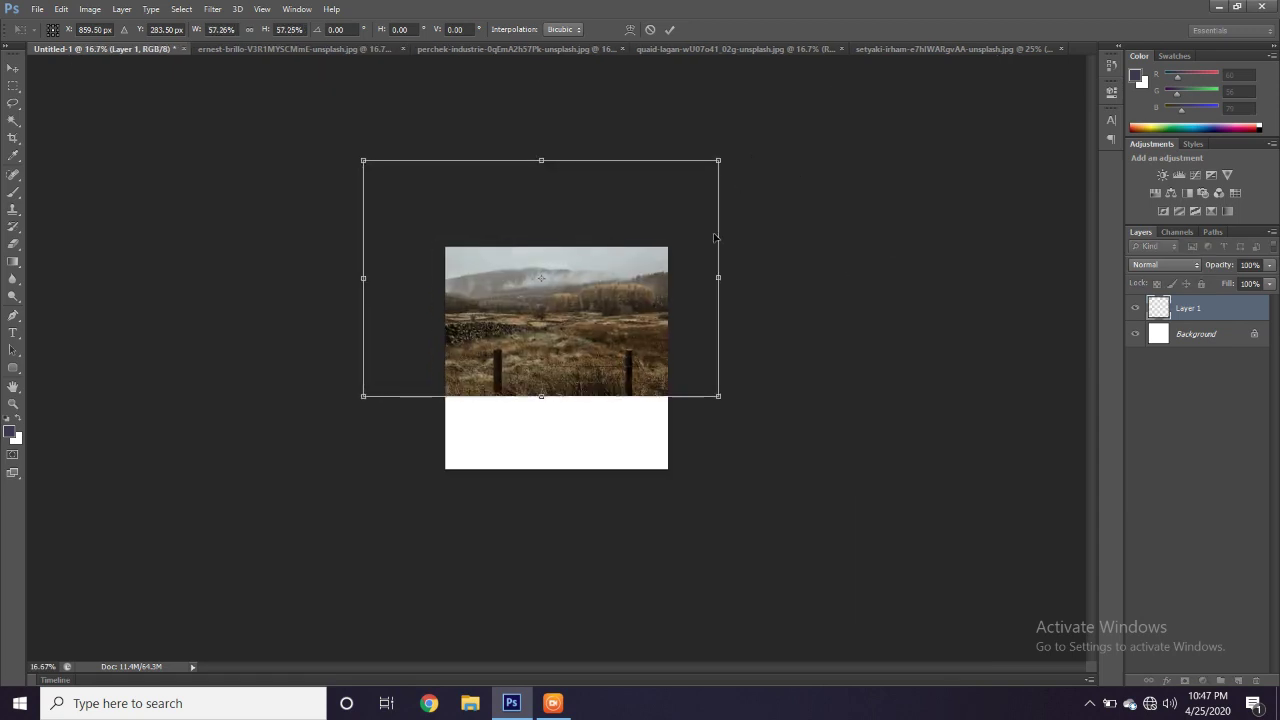
pyautogui.moveTo(714, 237); pyautogui.dragTo(732, 309)
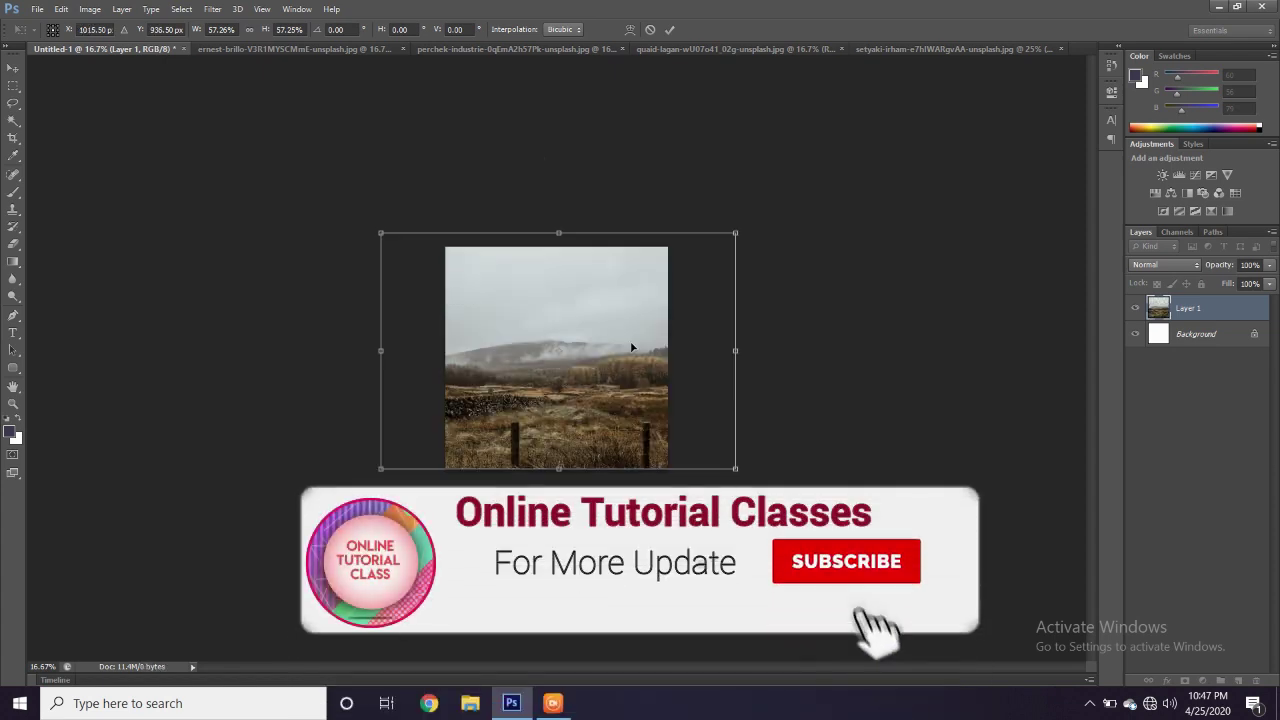
pyautogui.hotkey('ctrl', '+')
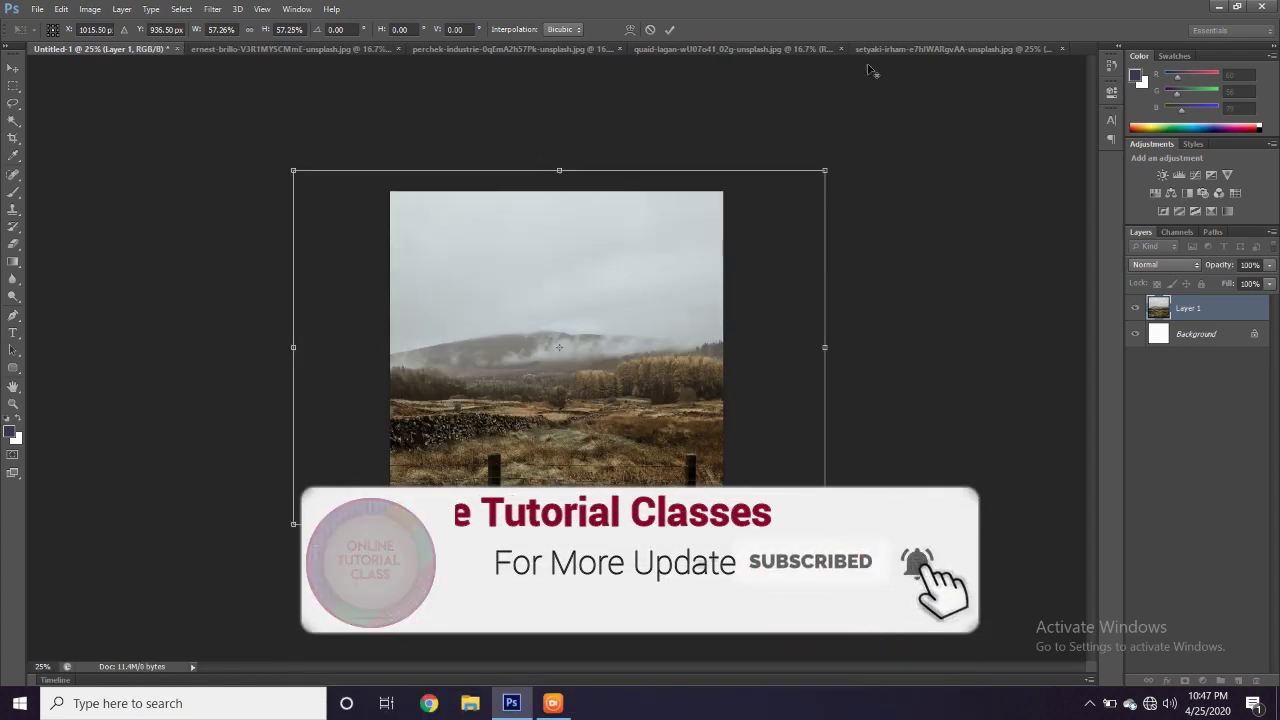
pyautogui.moveTo(825, 171); pyautogui.dragTo(770, 207)
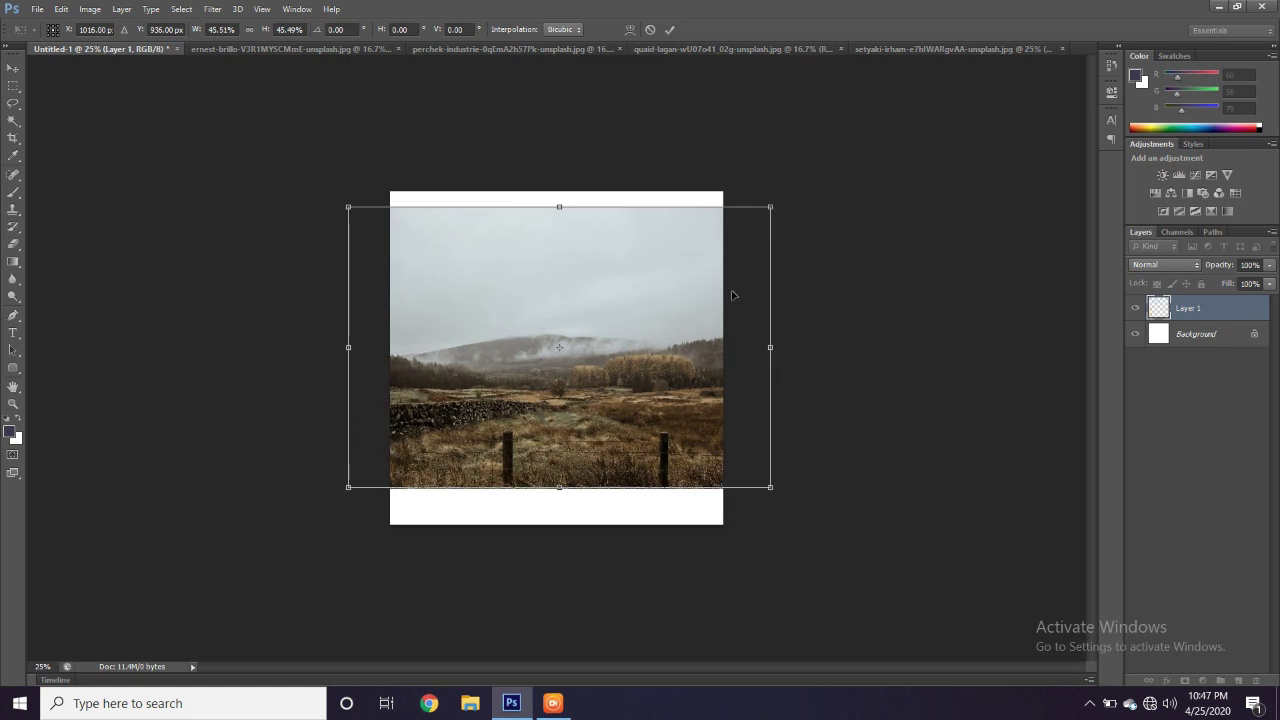
pyautogui.moveTo(731, 295); pyautogui.dragTo(737, 317)
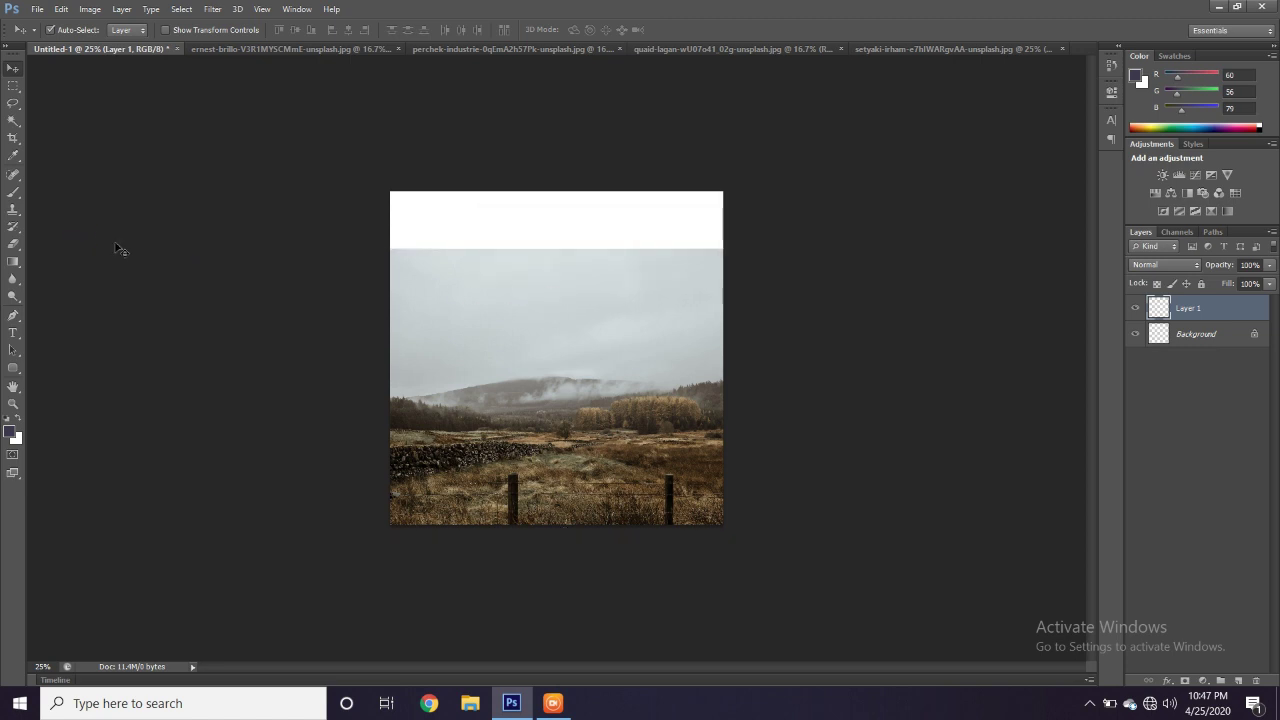
# Select the grey sky of the field photo down to the hill line with the Quick Selection tool
pyautogui.click(13, 119)
pyautogui.rightClick(13, 119)
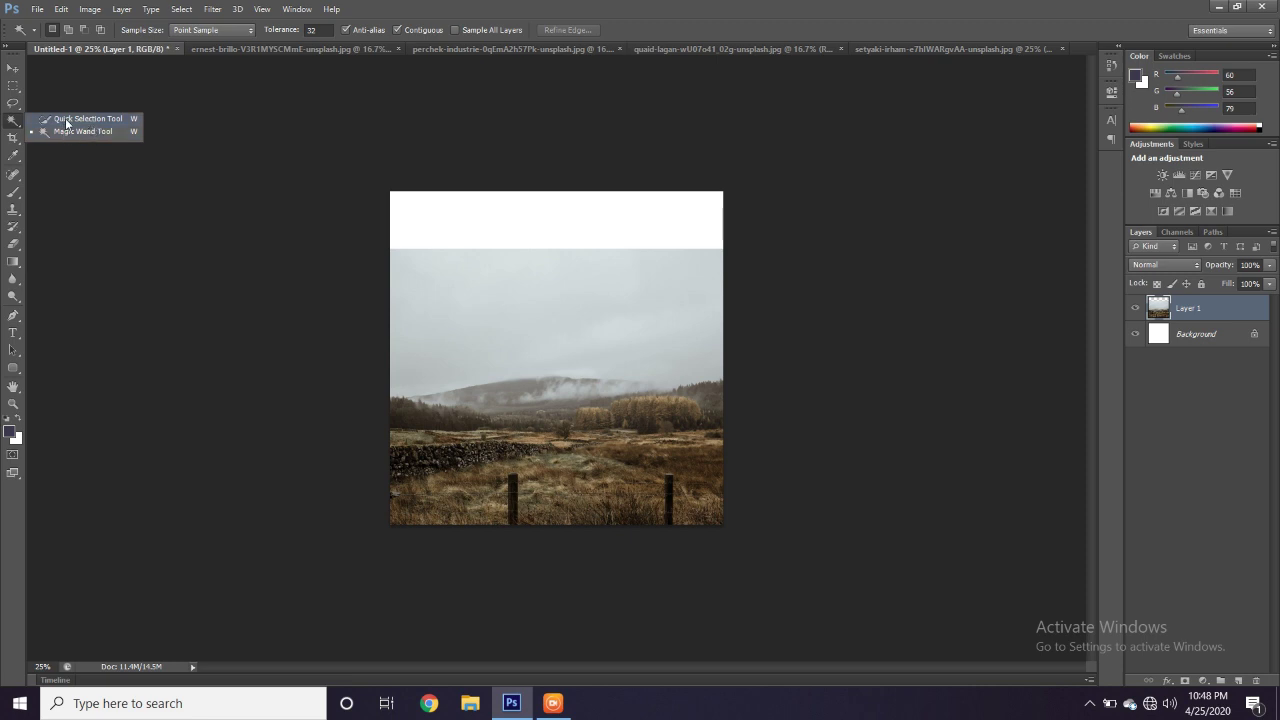
pyautogui.click(66, 119)
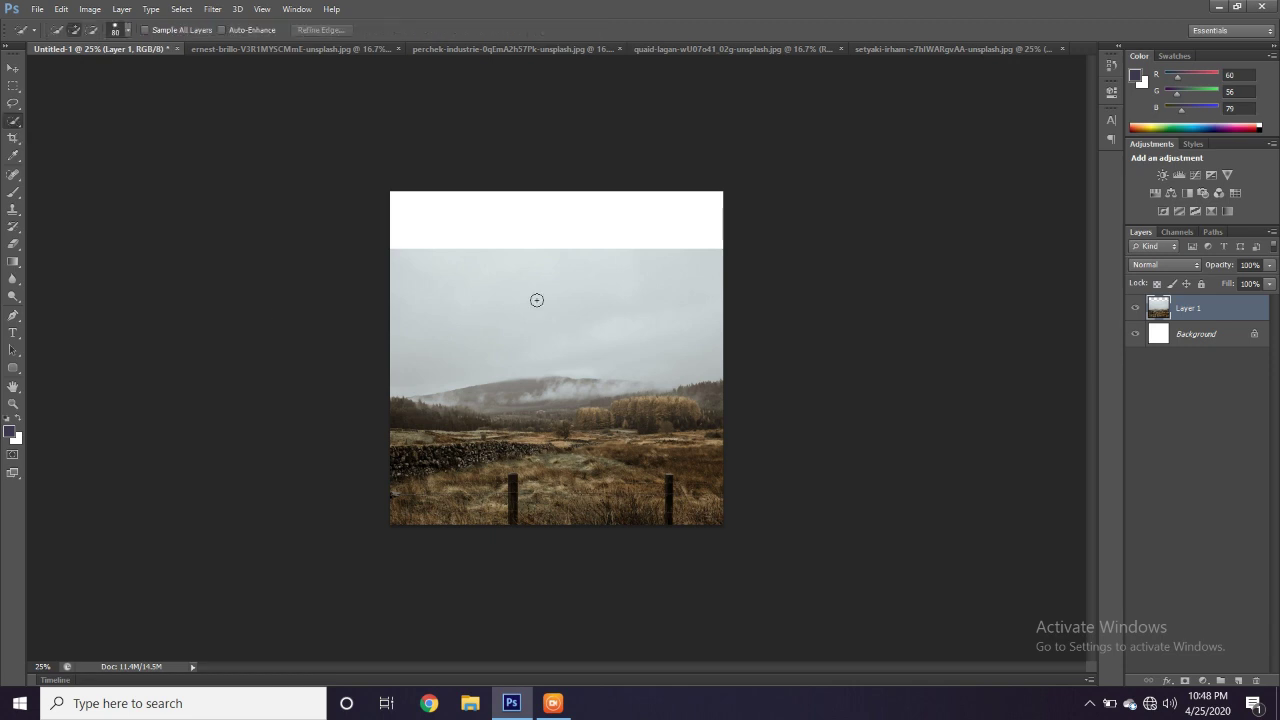
pyautogui.click(463, 286)
pyautogui.moveTo(679, 324); pyautogui.dragTo(730, 354)
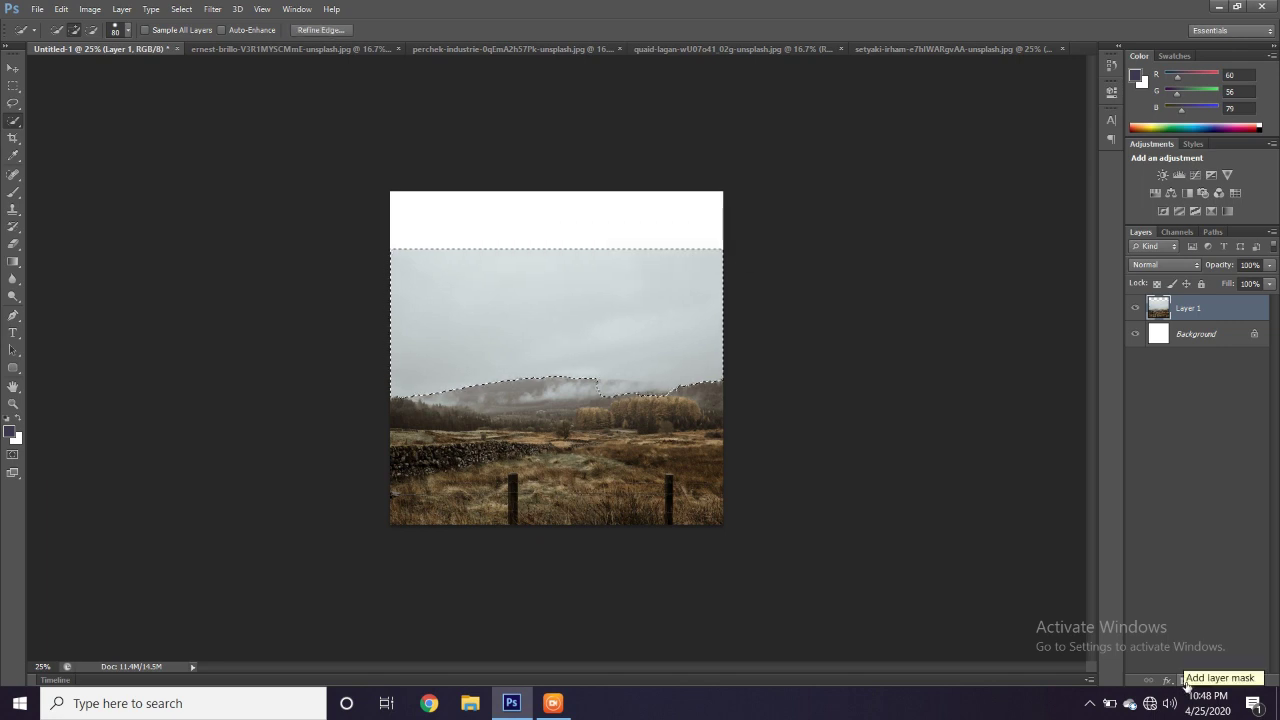
# Invert the sky selection and add a layer mask to Layer 1 that hides the sky
pyautogui.click(1185, 681)
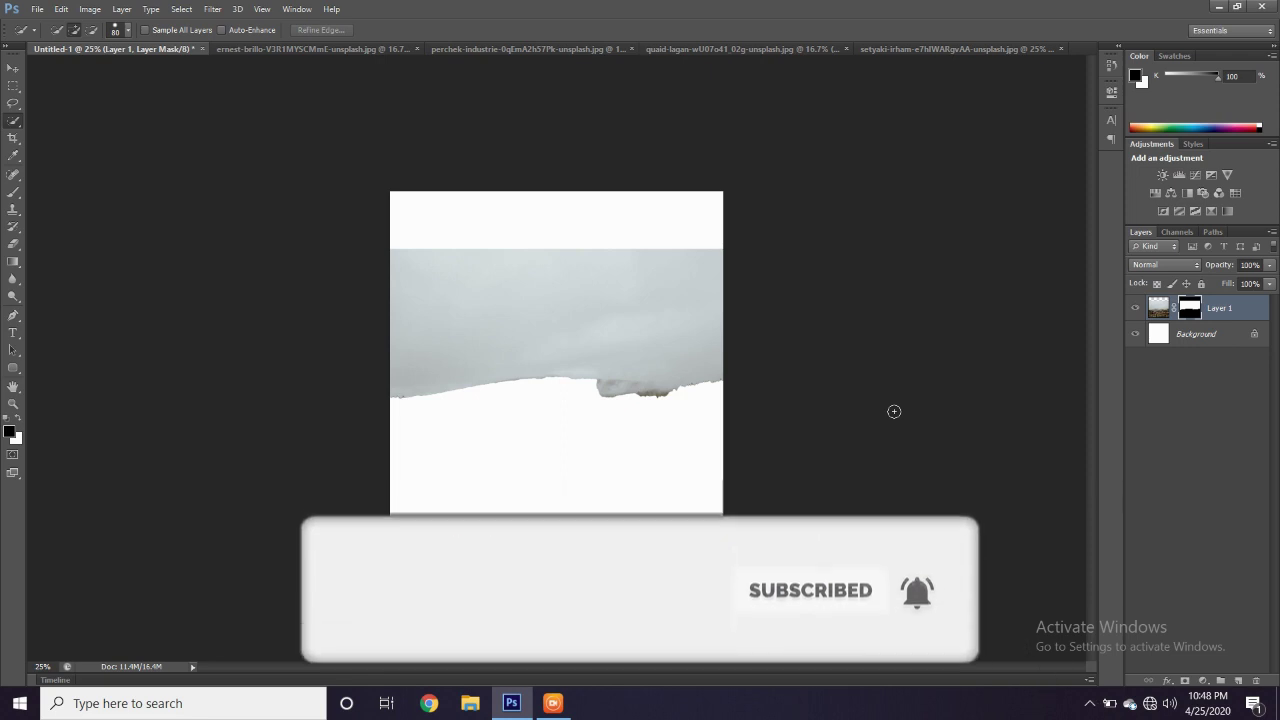
pyautogui.hotkey('ctrl', 'z')
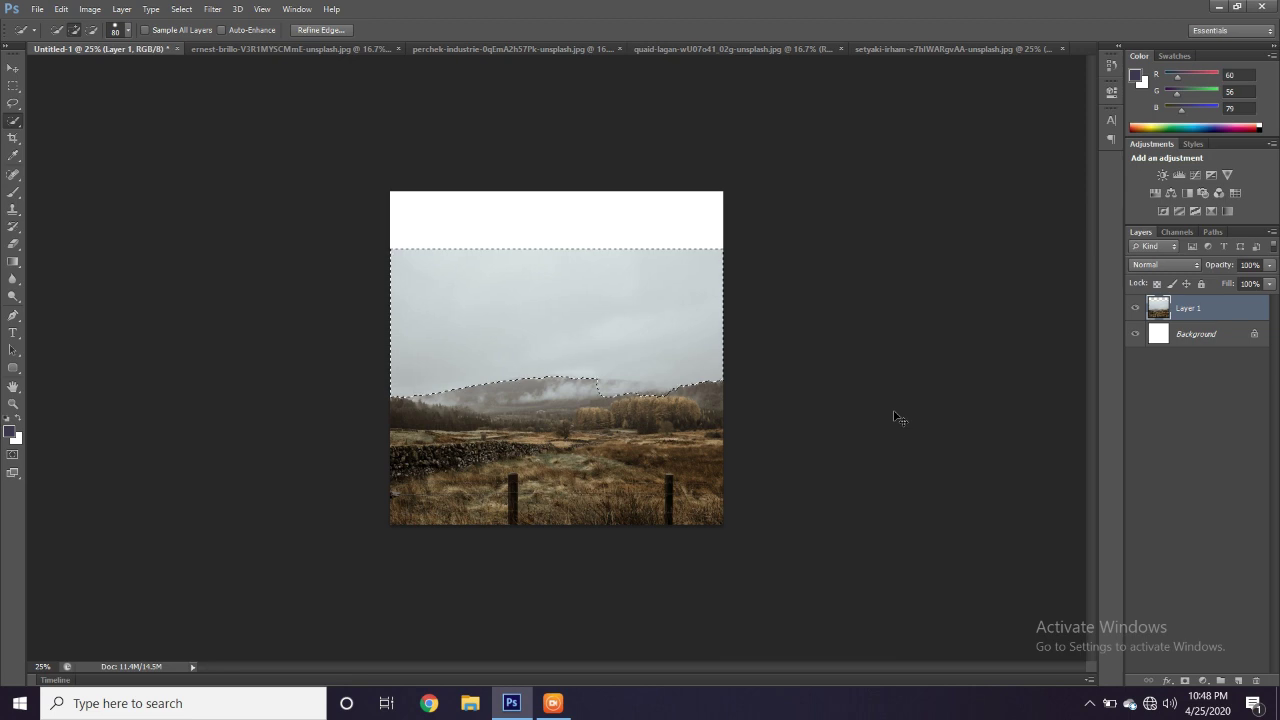
pyautogui.hotkey('ctrl', 'shift', 'i')
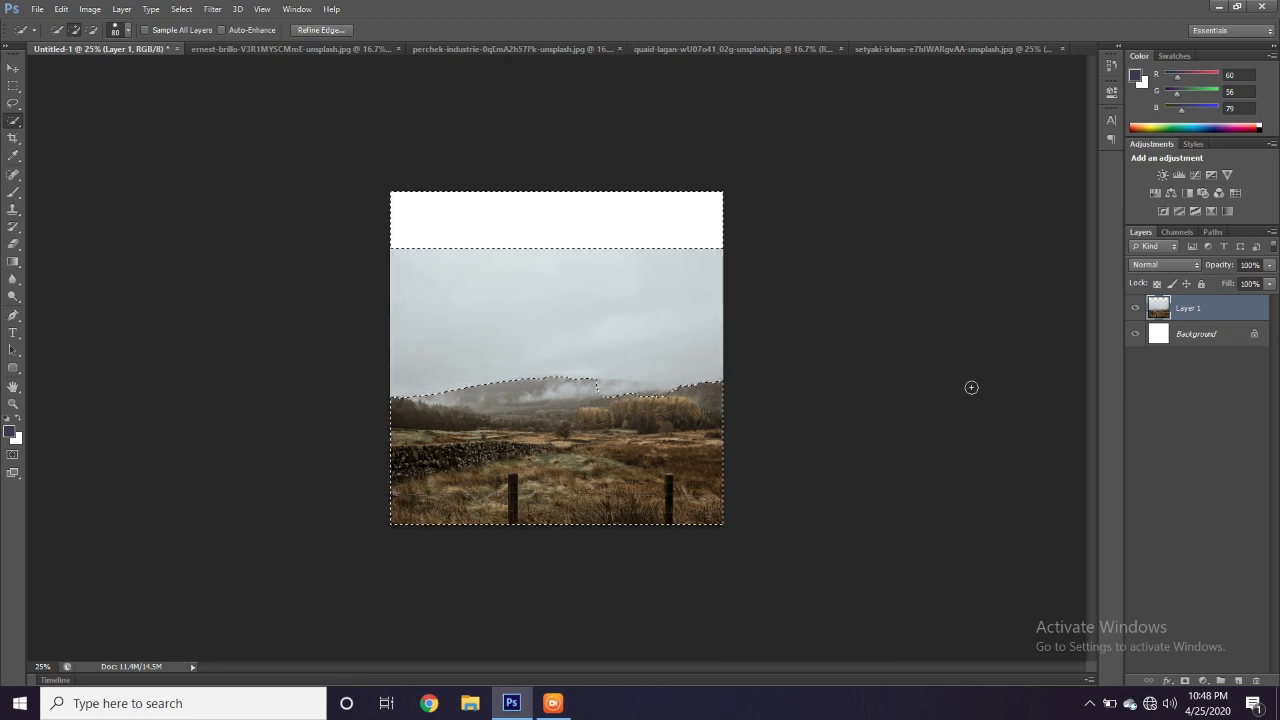
pyautogui.click(1186, 681)
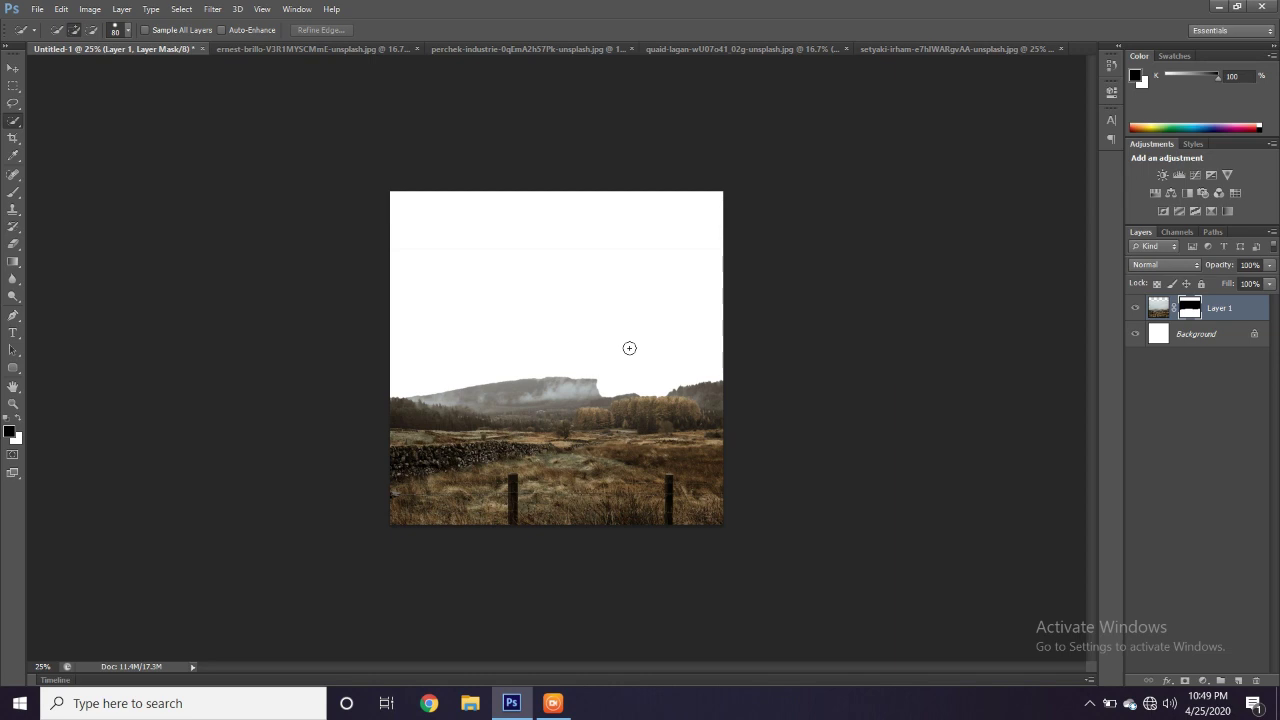
# Paint black on Layer 1's mask along the horizon with a soft 300 px brush at 0% hardness to fade the hills
pyautogui.click(12, 192)
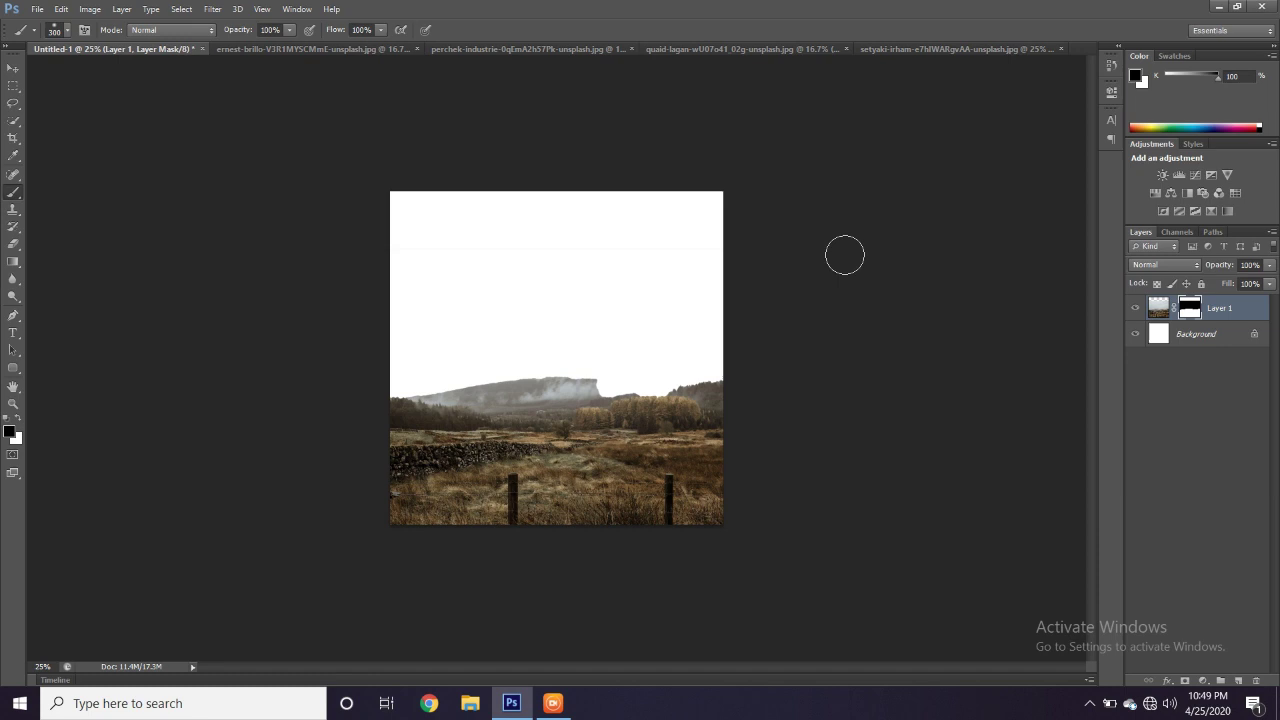
pyautogui.click(67, 31)
pyautogui.click(112, 178)
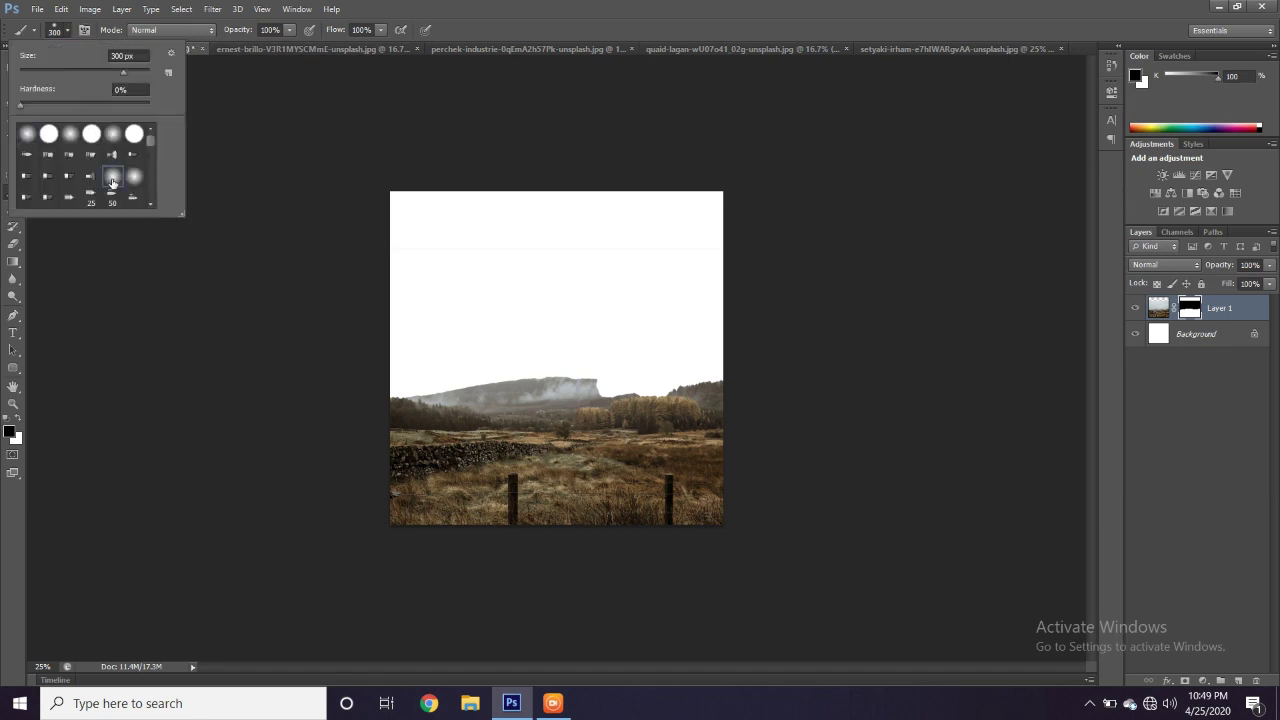
pyautogui.press('Return')
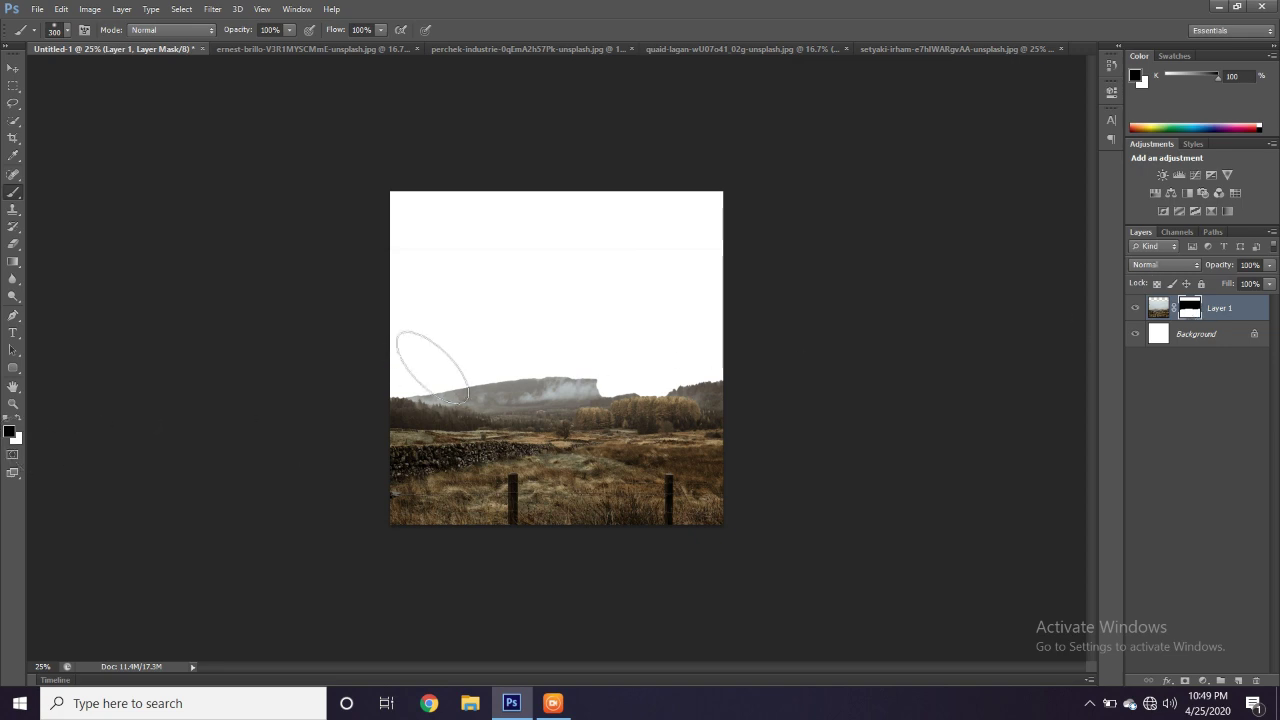
pyautogui.moveTo(500, 362)
pyautogui.mouseDown()
pyautogui.moveTo(564, 366)
pyautogui.moveTo(737, 334)
pyautogui.moveTo(658, 347)
pyautogui.mouseUp()
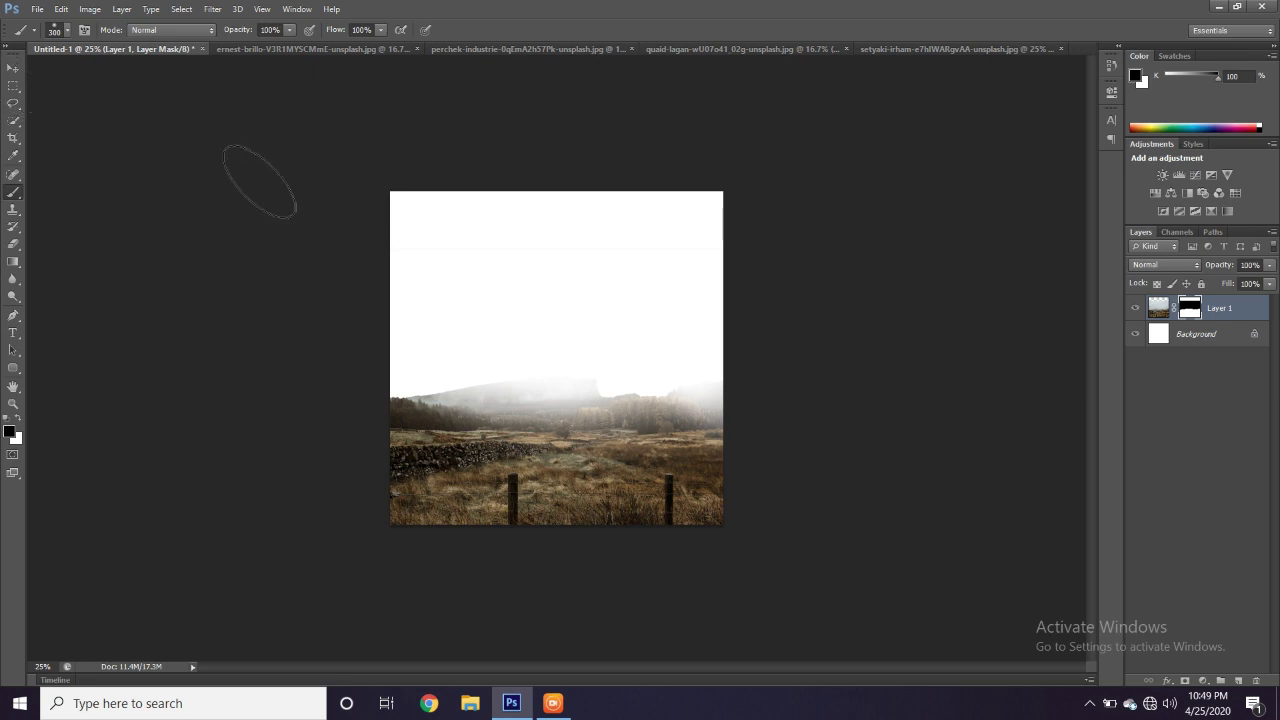
# Add the orange sunset cloud photo to the Untitled-1 canvas and place its layer directly below Layer 1
pyautogui.click(12, 67)
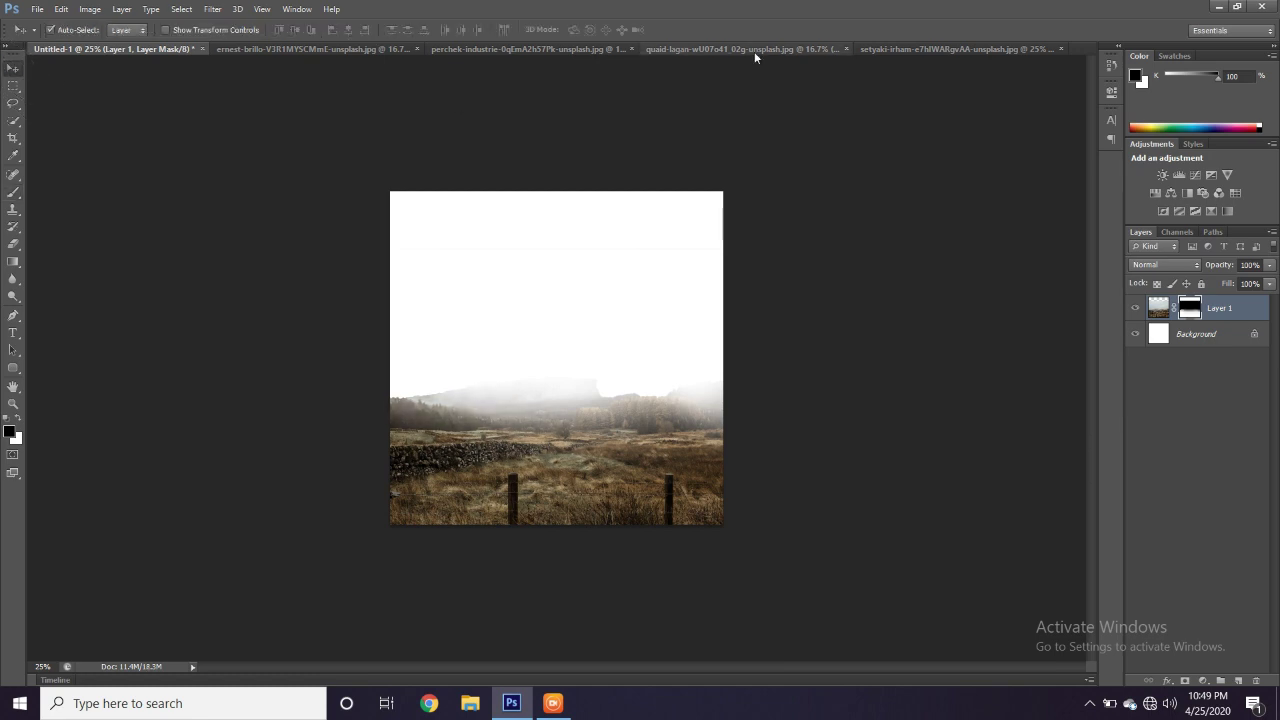
pyautogui.click(720, 47)
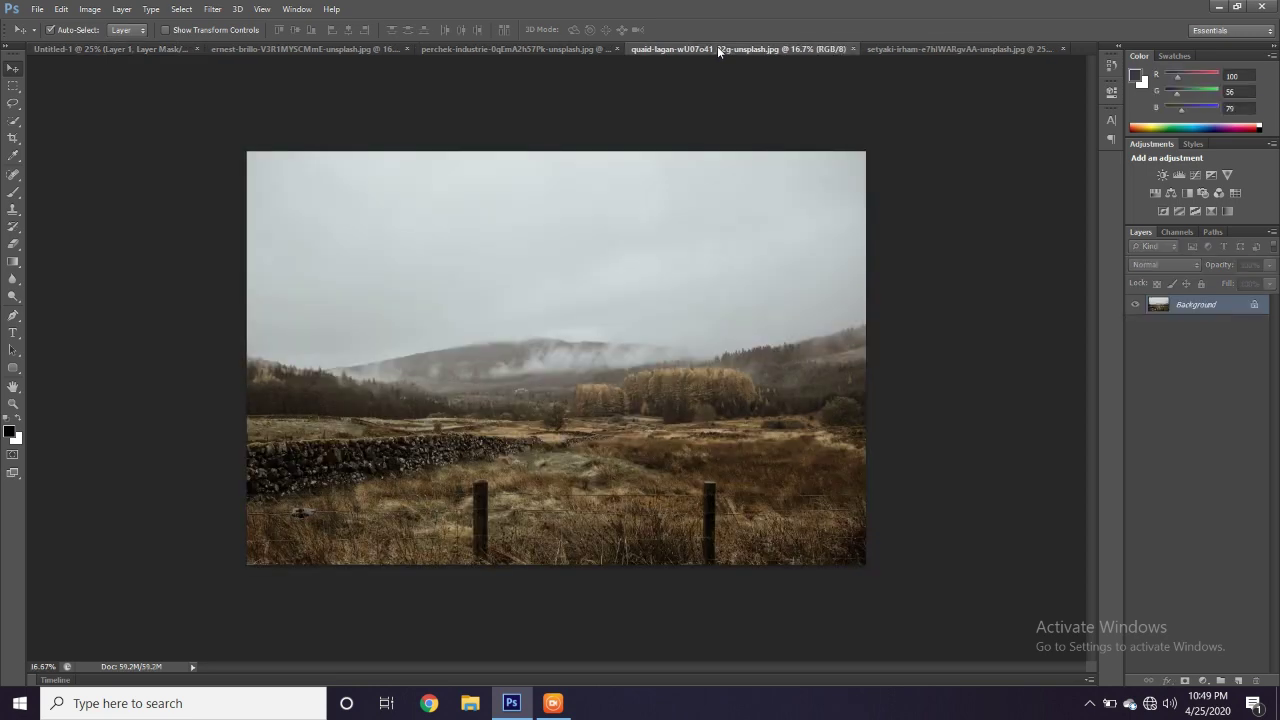
pyautogui.click(462, 47)
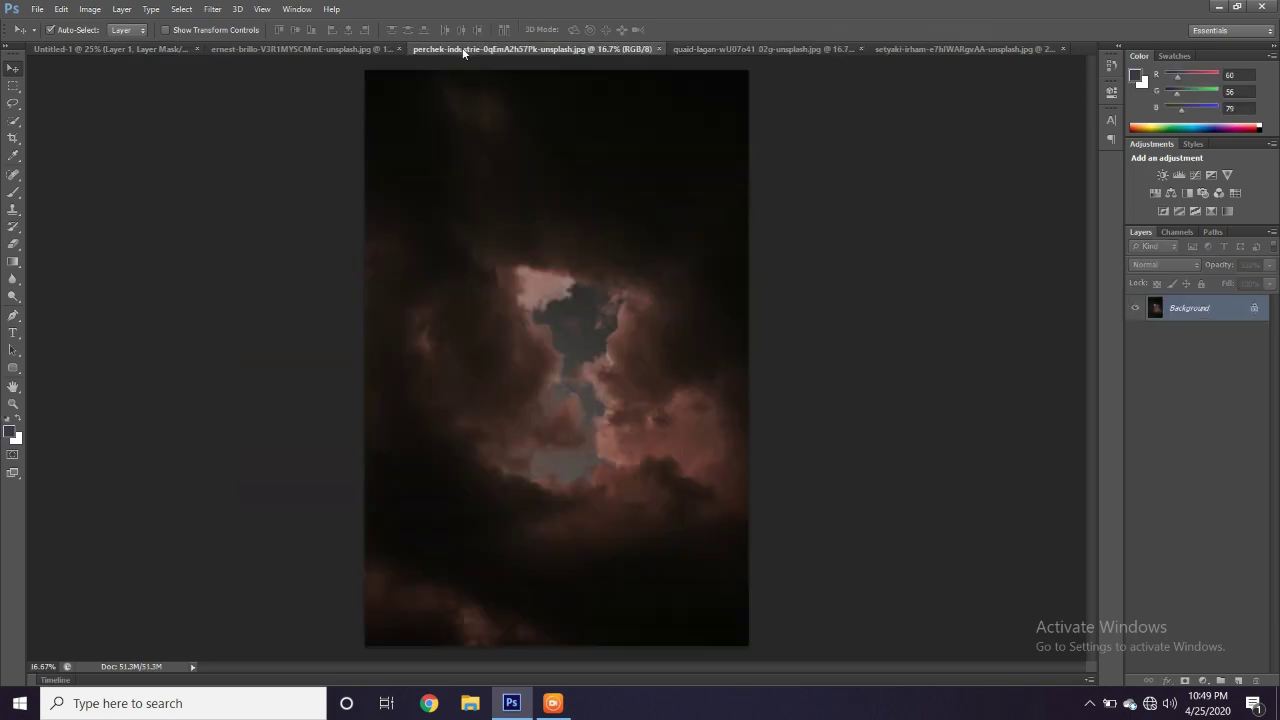
pyautogui.click(322, 48)
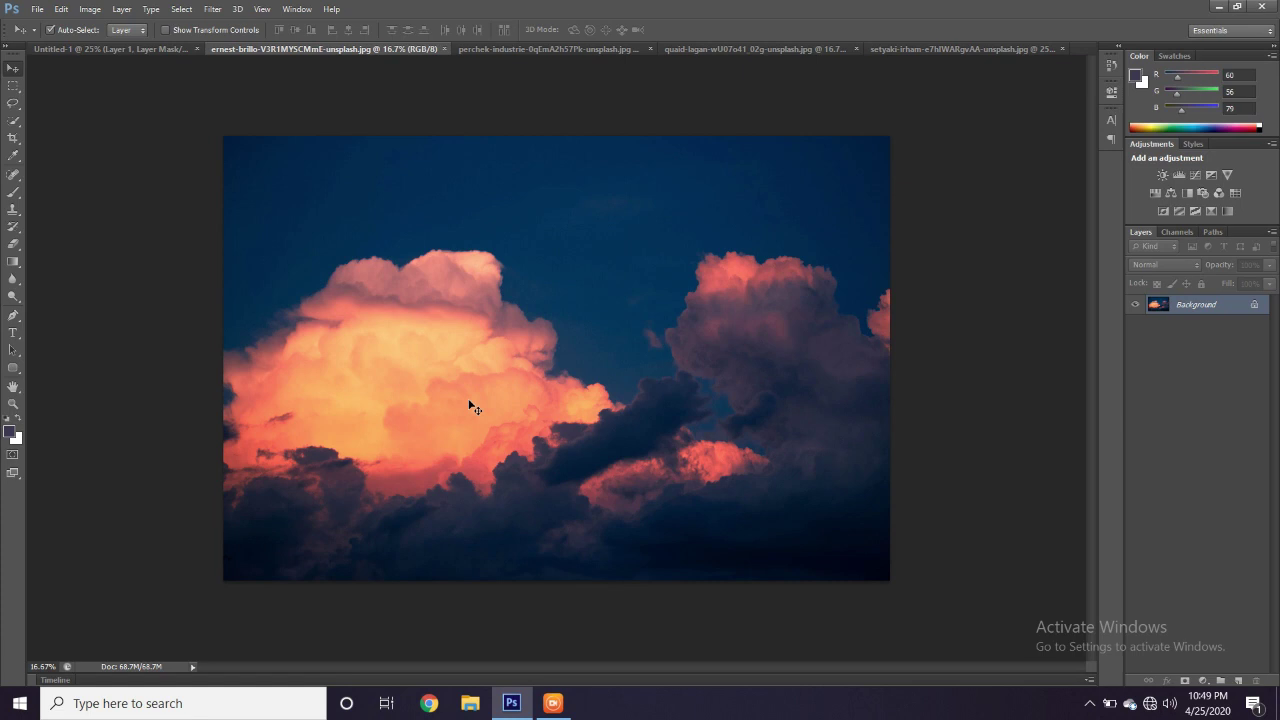
pyautogui.click(157, 48)
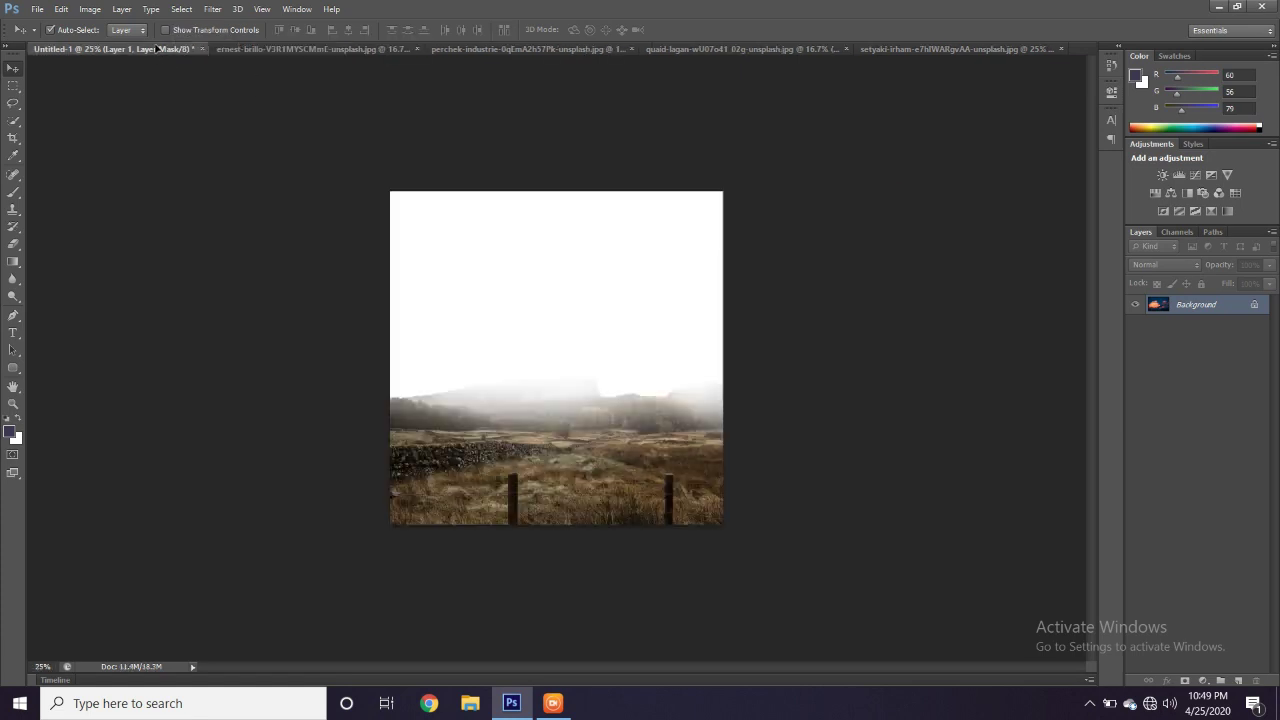
pyautogui.hotkey('ctrl', 'v')
pyautogui.moveTo(569, 293); pyautogui.dragTo(568, 300)
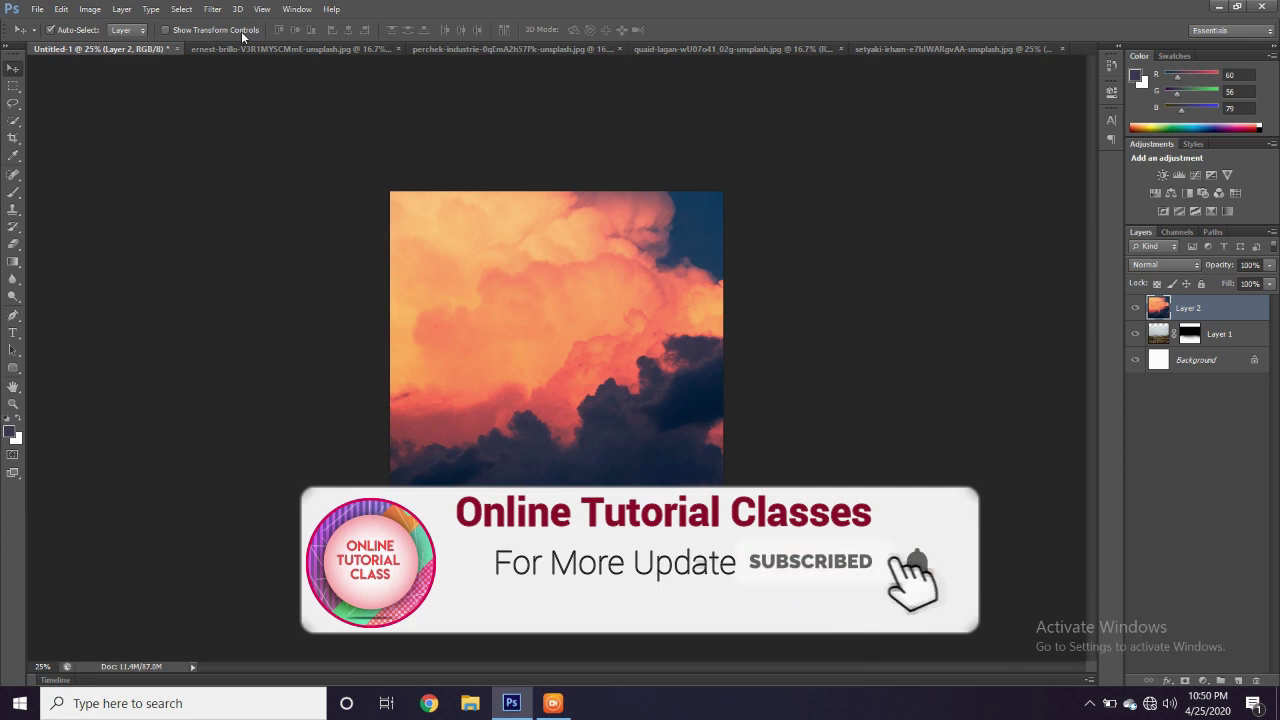
pyautogui.hotkey('ctrl', '[')
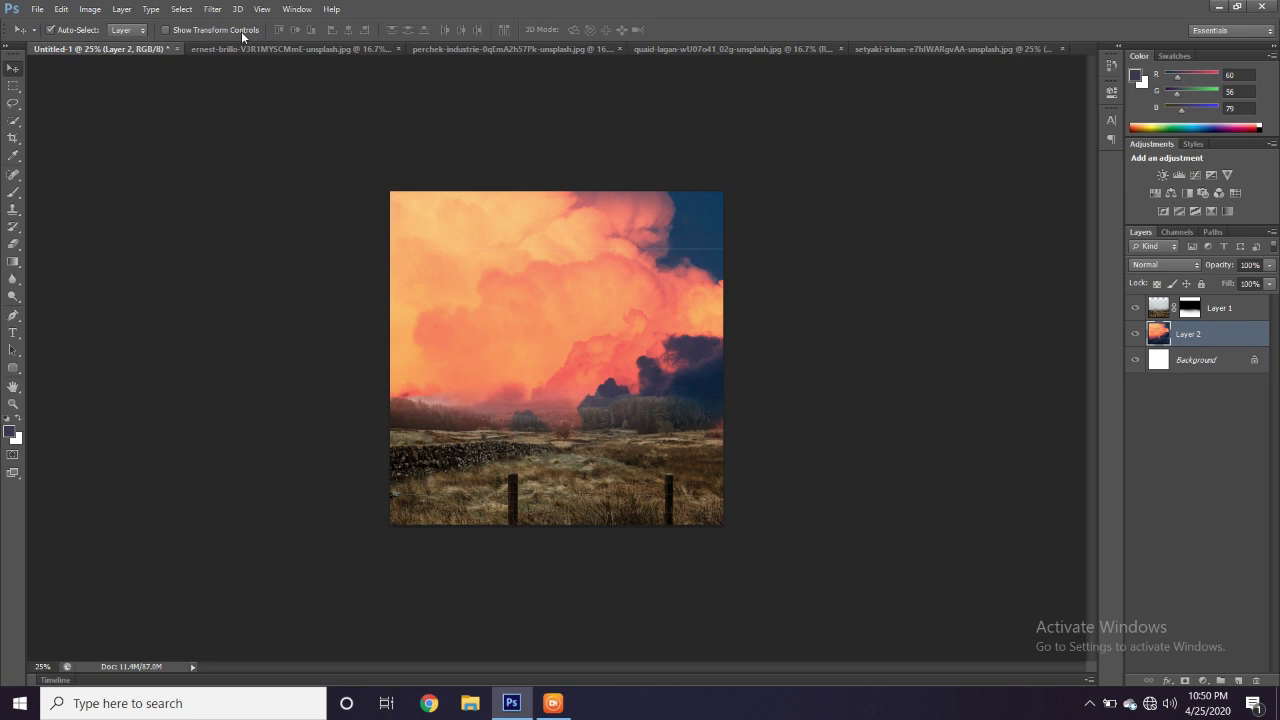
# Scale the cloud layer to about 87% with Free Transform and shift it slightly down behind the field
pyautogui.hotkey('ctrl', 't')
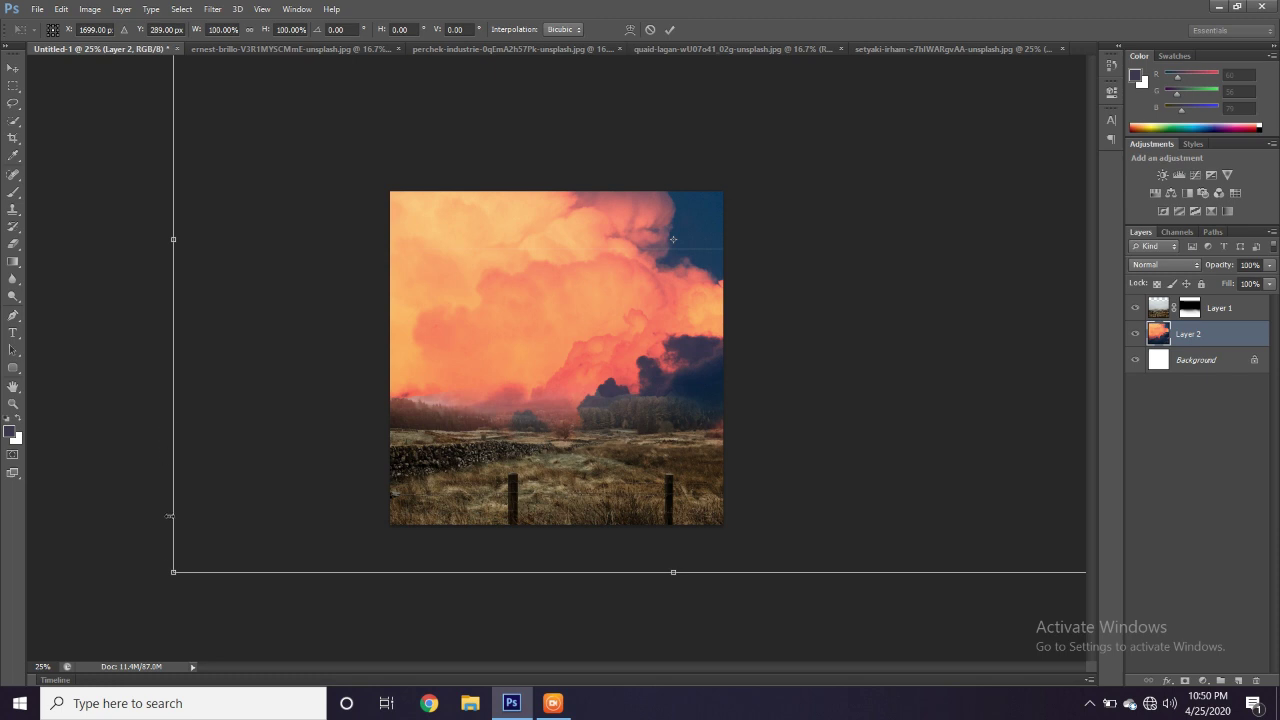
pyautogui.moveTo(174, 574); pyautogui.dragTo(238, 529)
pyautogui.moveTo(588, 350)
pyautogui.mouseDown()
pyautogui.moveTo(536, 377)
pyautogui.moveTo(588, 371)
pyautogui.mouseUp()
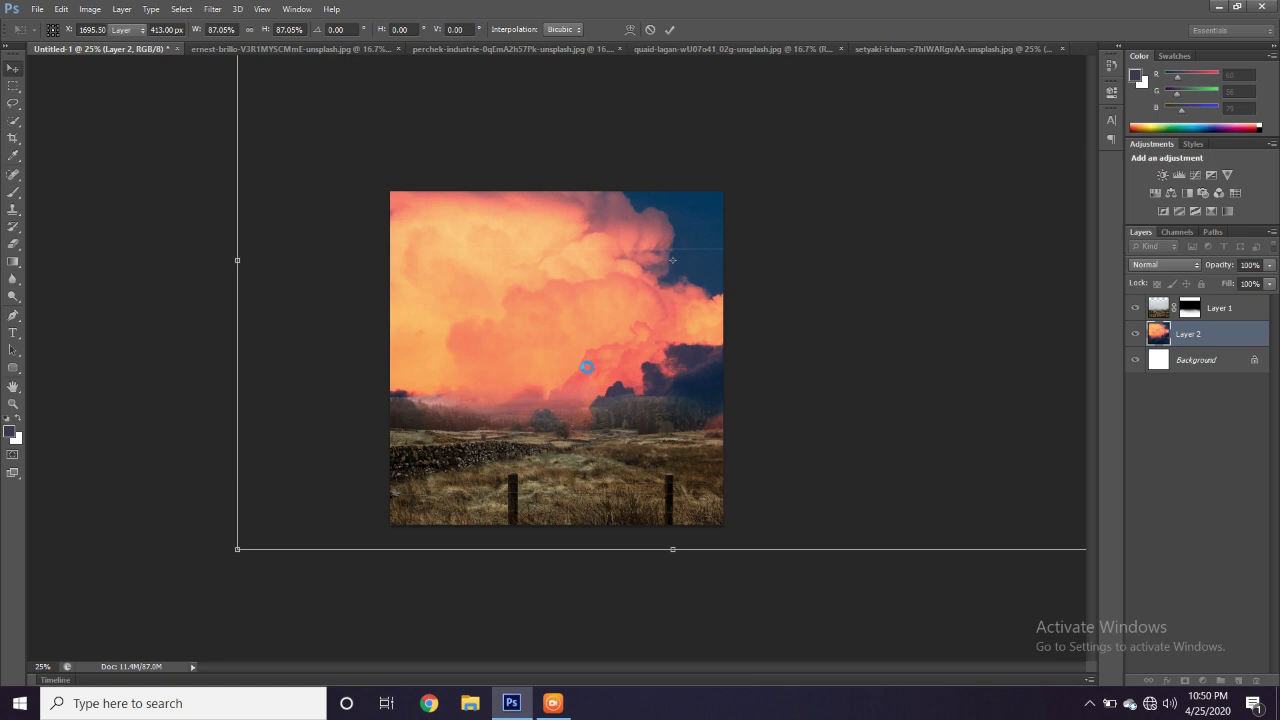
# Add a Channel Mixer adjustment above Layer 1 and set Green to +84% for the Red output channel
pyautogui.press('Return')
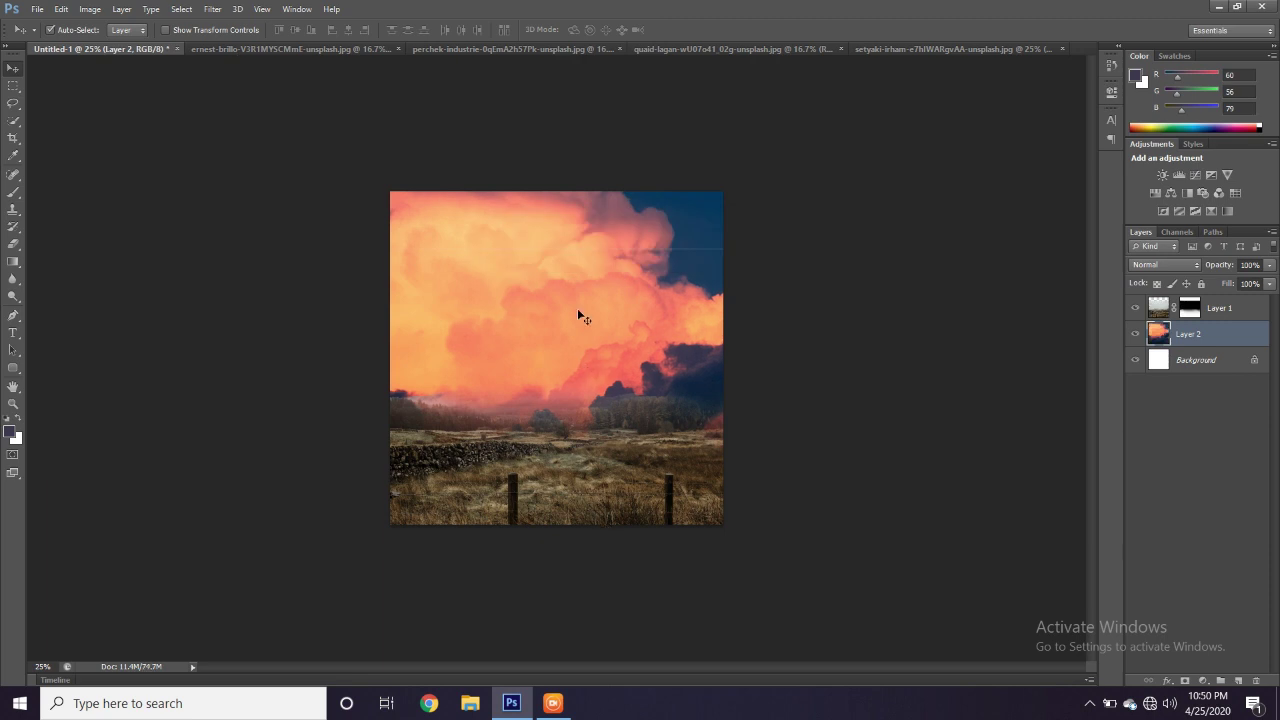
pyautogui.click(1230, 311)
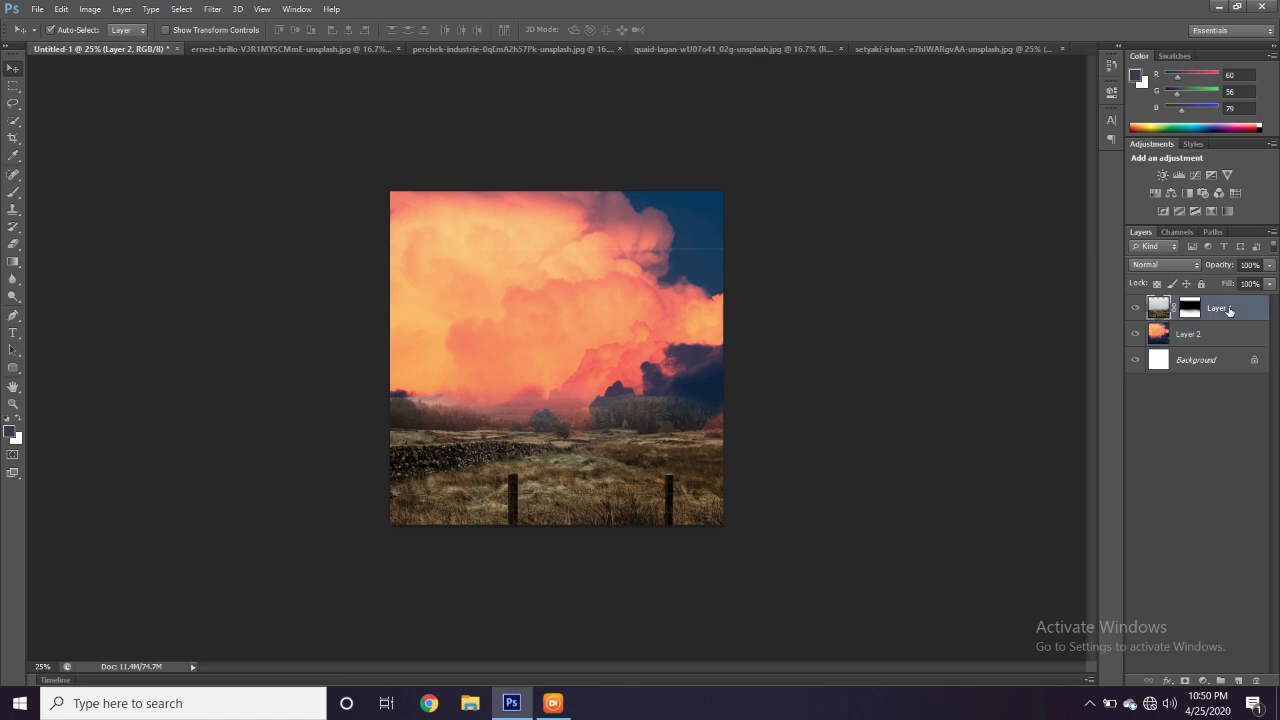
pyautogui.click(1204, 680)
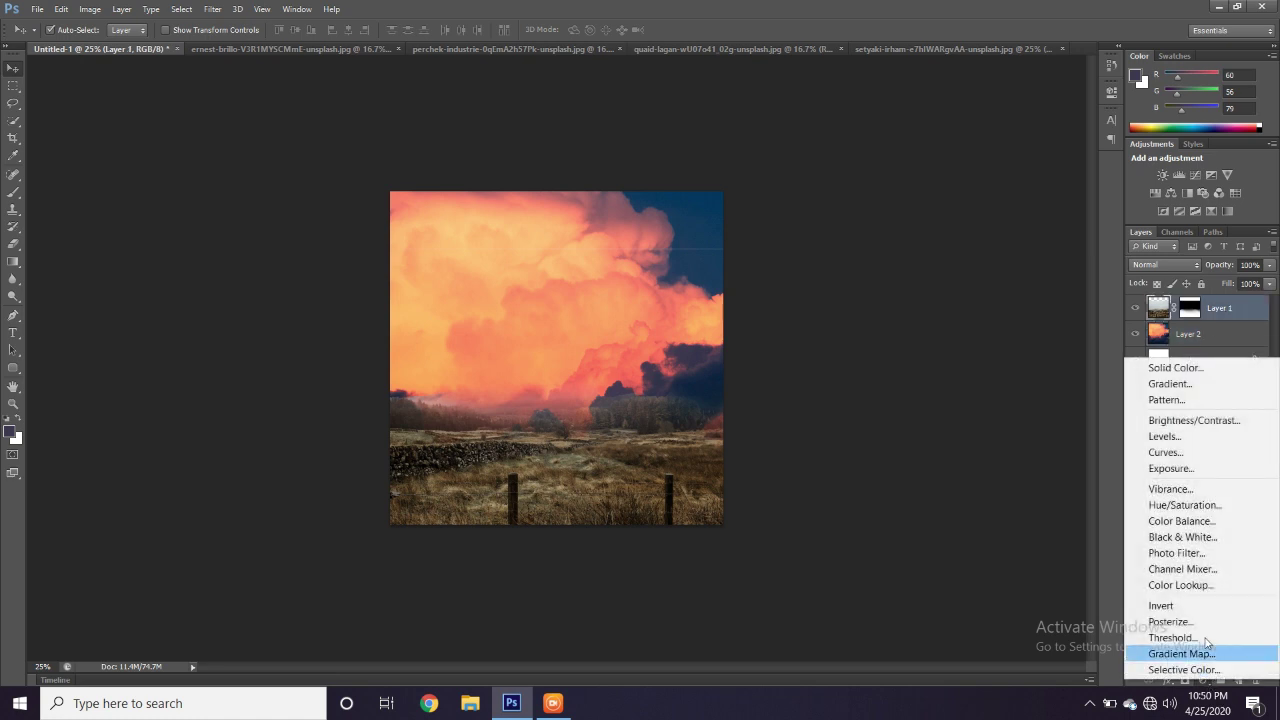
pyautogui.click(1186, 568)
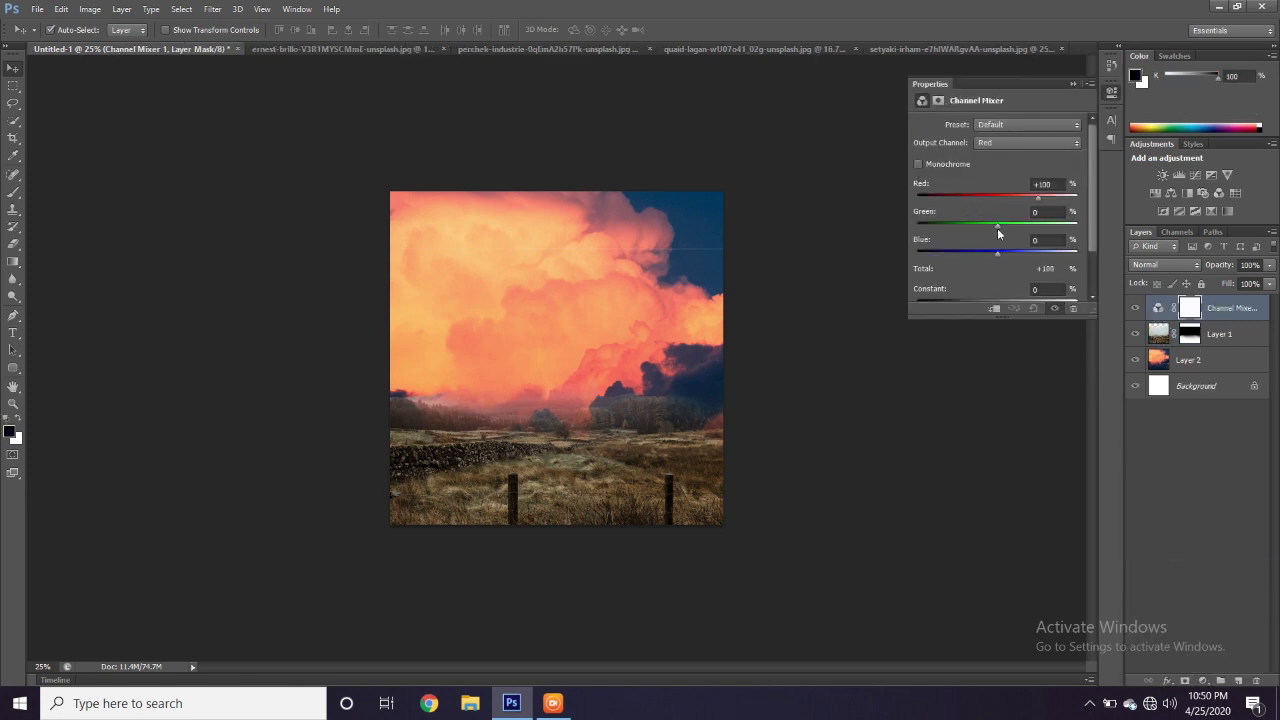
pyautogui.moveTo(998, 225); pyautogui.dragTo(1032, 228)
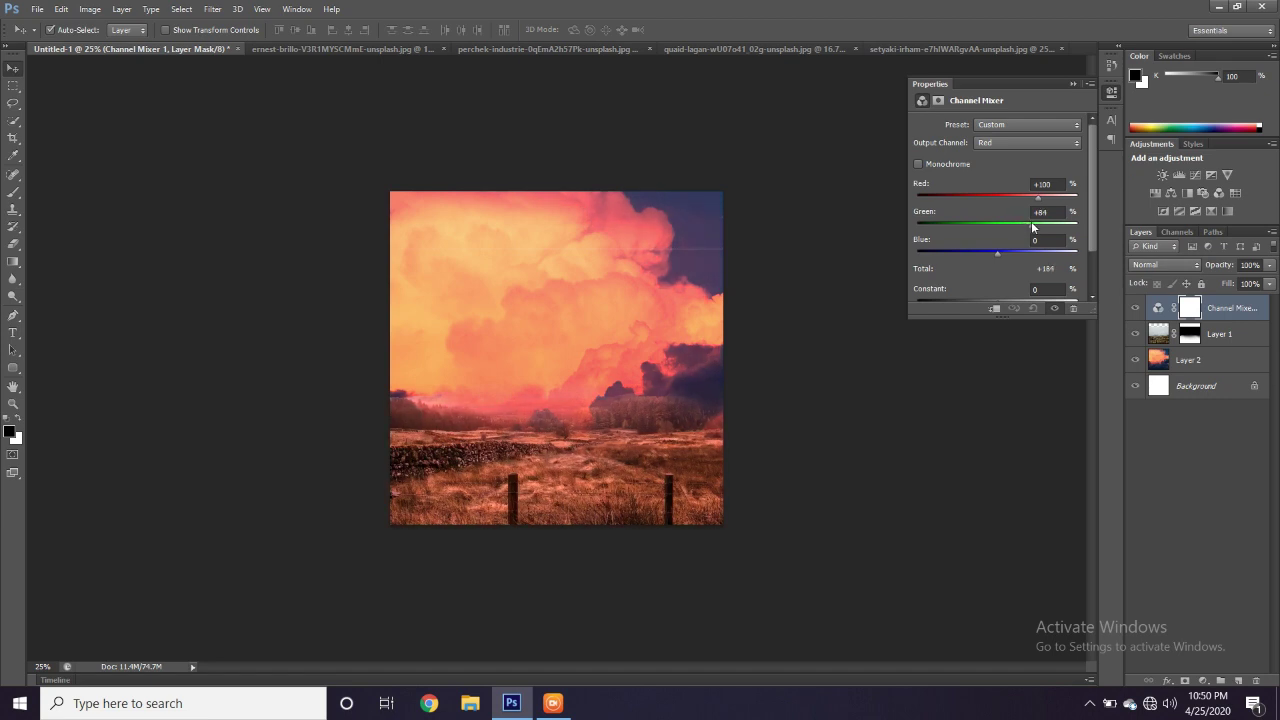
pyautogui.moveTo(1033, 228); pyautogui.dragTo(1033, 228)
# Clip the Channel Mixer adjustment to Layer 1 with a clipping mask
pyautogui.click(1225, 309)
pyautogui.rightClick(1240, 310)
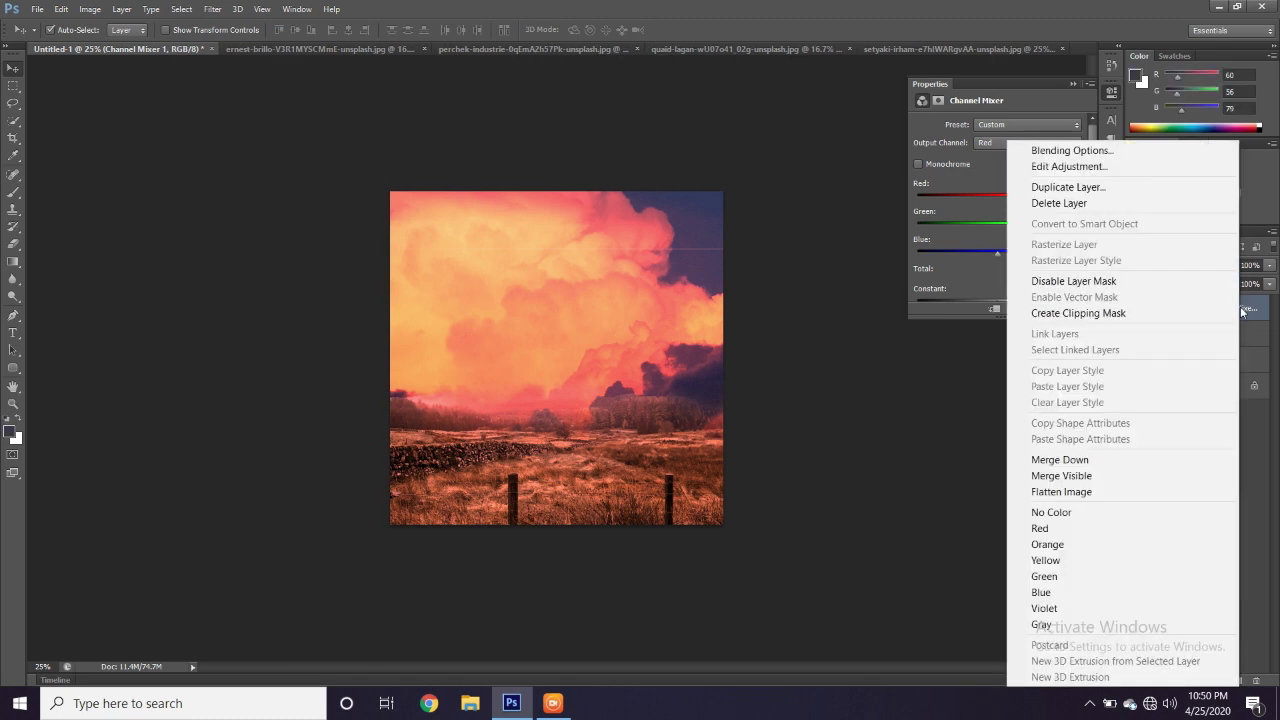
pyautogui.click(1118, 312)
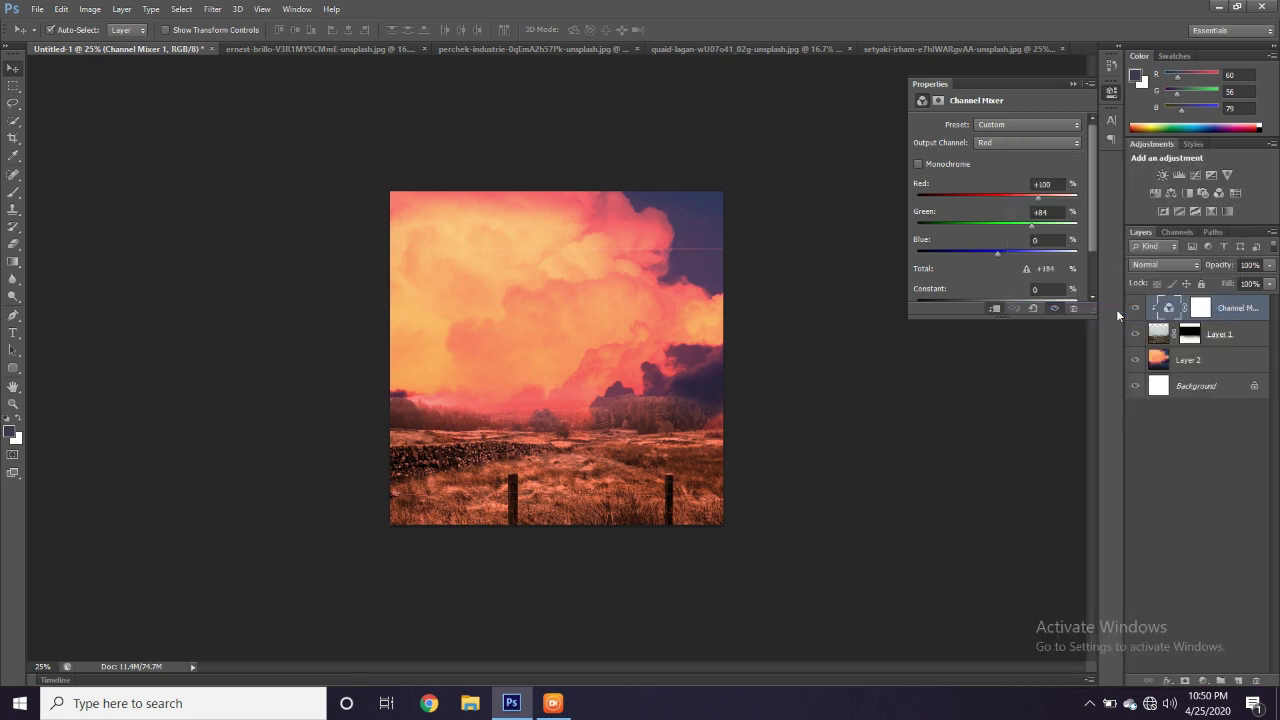
# Add the dark storm cloud photo from the perchek-industrie file to Untitled-1 directly above Layer 2
pyautogui.click(1220, 371)
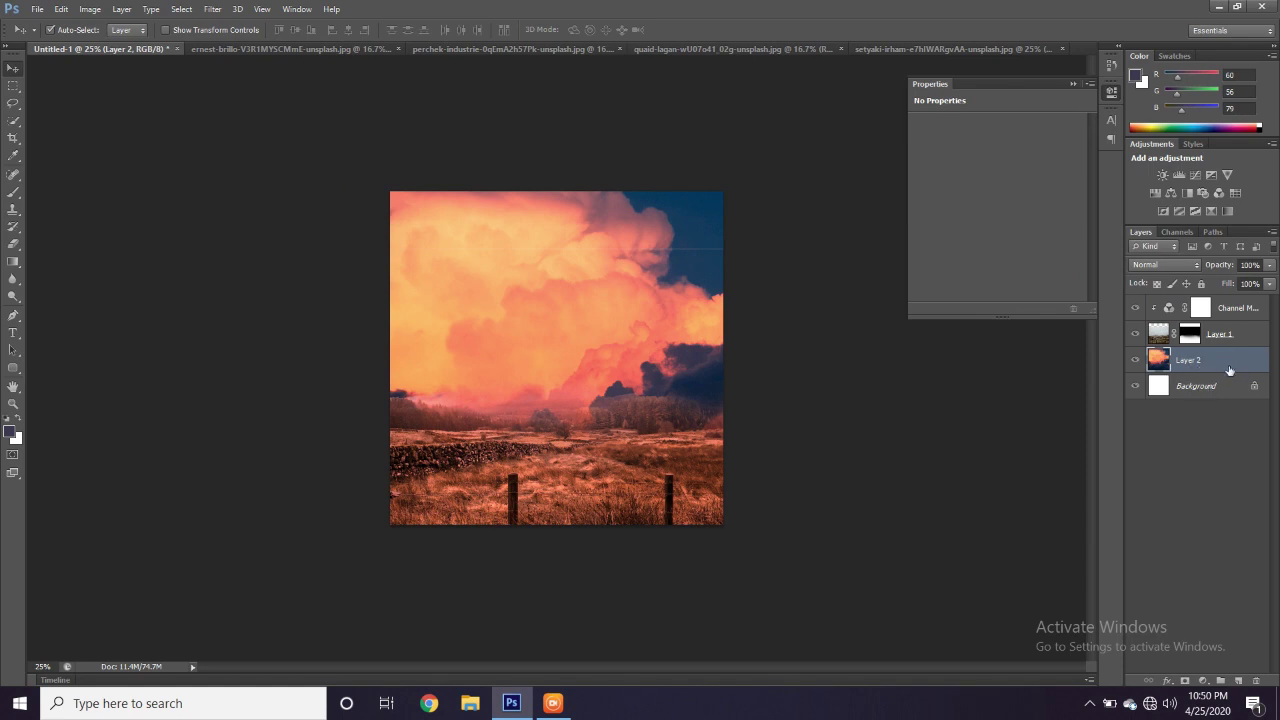
pyautogui.click(889, 48)
pyautogui.click(725, 48)
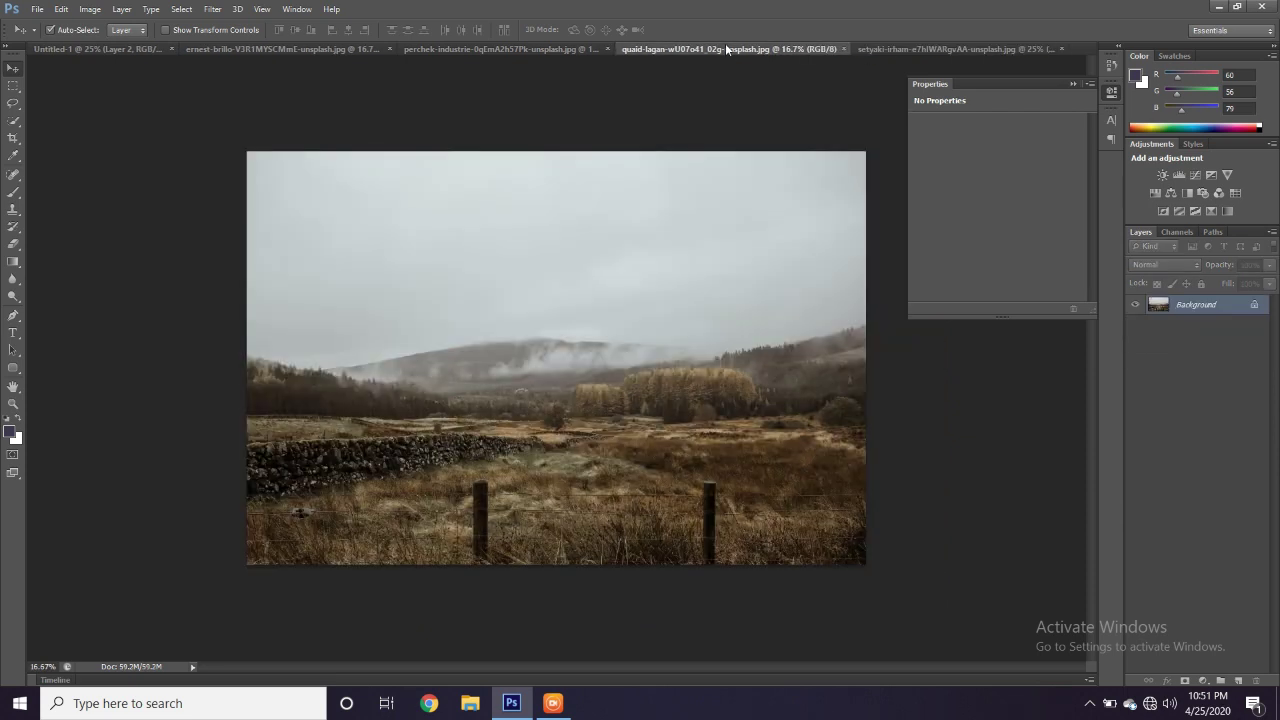
pyautogui.click(551, 50)
pyautogui.moveTo(485, 312)
pyautogui.mouseDown()
pyautogui.moveTo(452, 252)
pyautogui.moveTo(122, 52)
pyautogui.moveTo(414, 194)
pyautogui.moveTo(500, 262)
pyautogui.moveTo(505, 312)
pyautogui.mouseUp()
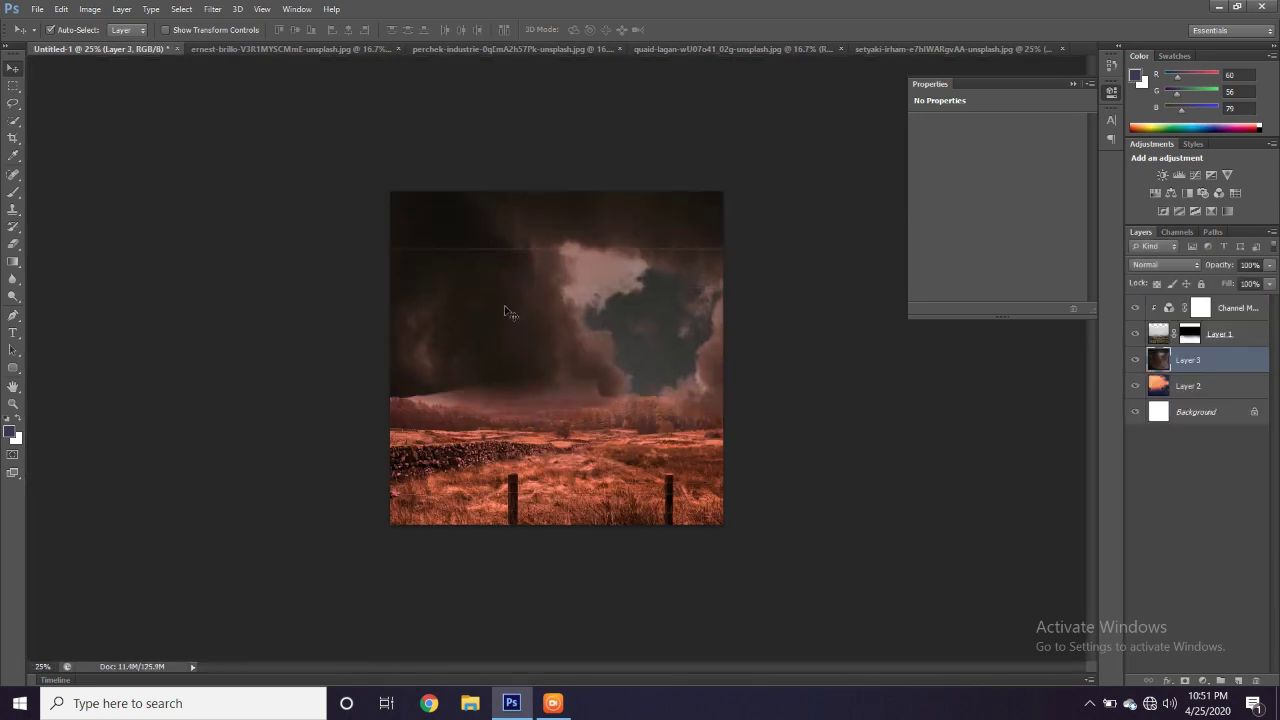
# Scale the dark cloud layer to about 62% with Free Transform and position it so it covers the whole canvas
pyautogui.hotkey('ctrl', 't')
pyautogui.moveTo(788, 242); pyautogui.dragTo(753, 392)
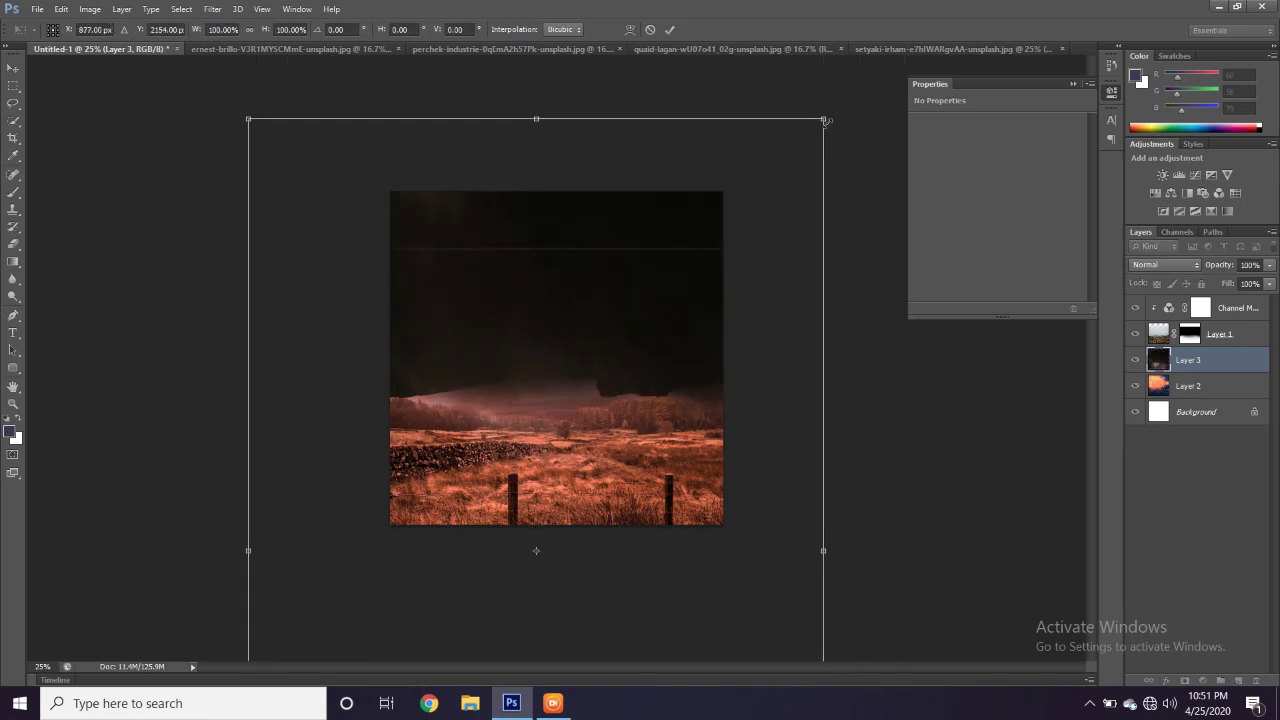
pyautogui.moveTo(824, 118); pyautogui.dragTo(707, 273)
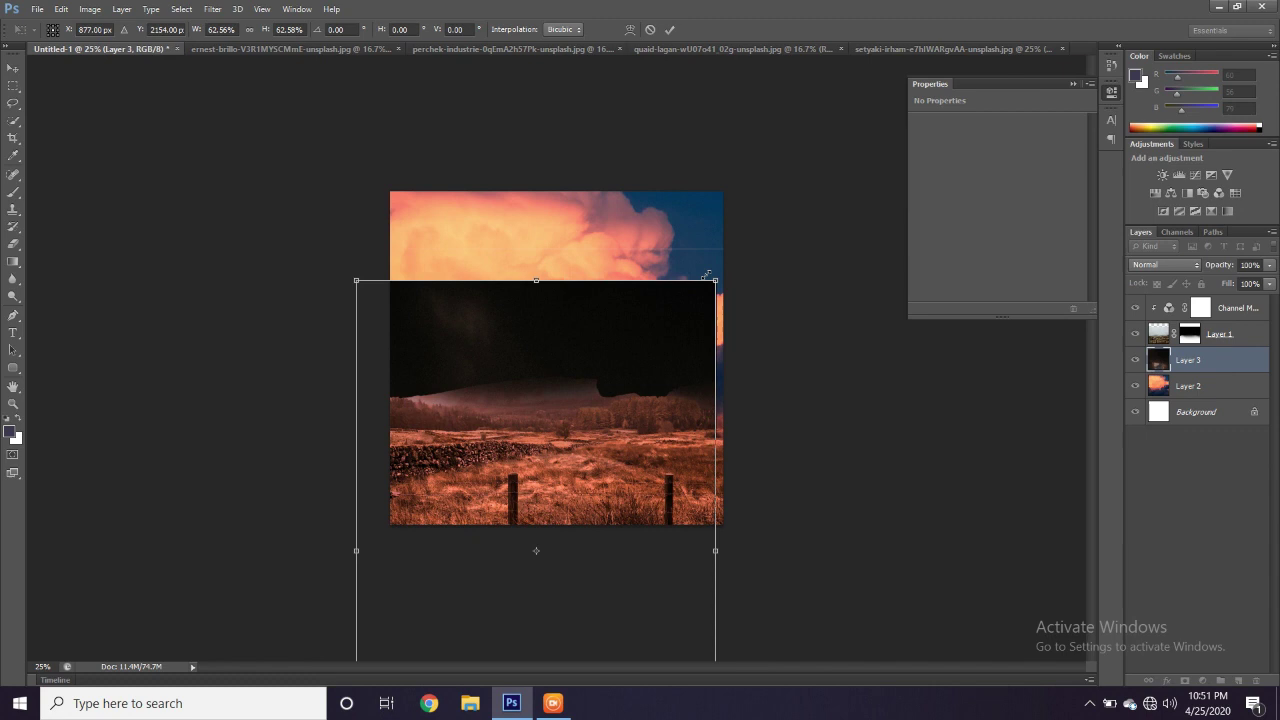
pyautogui.moveTo(666, 383); pyautogui.dragTo(681, 187)
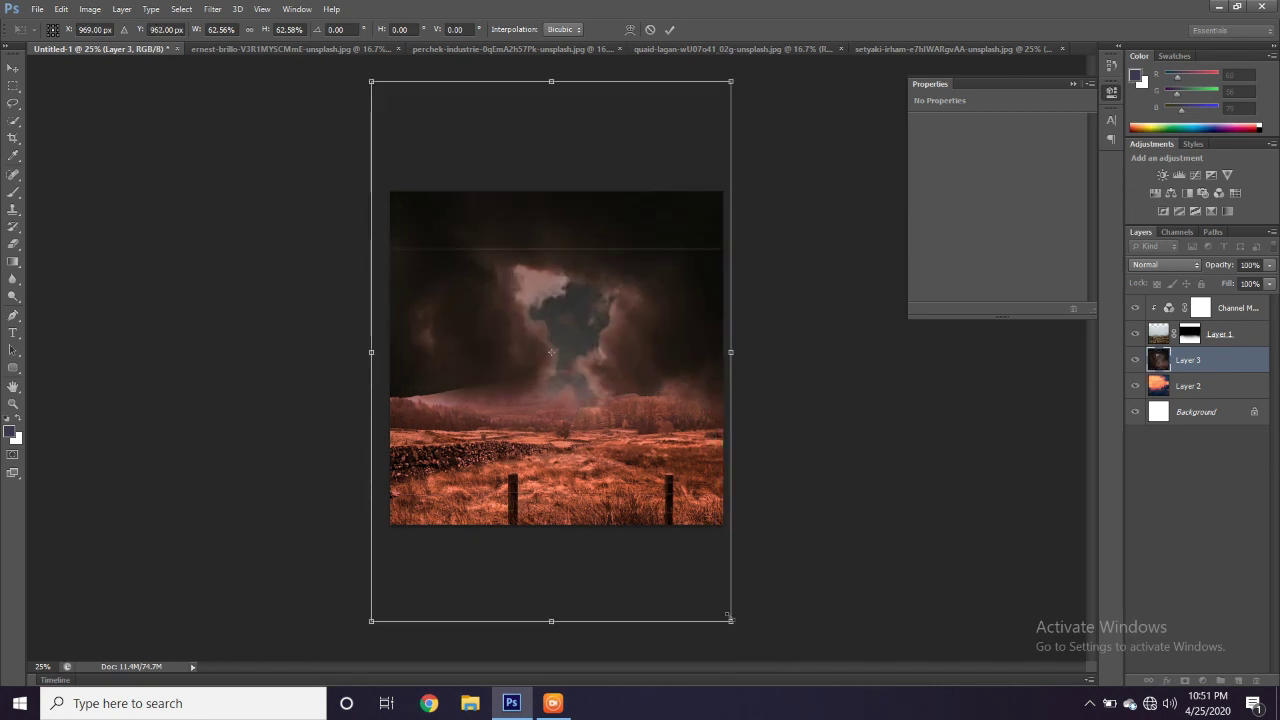
pyautogui.moveTo(732, 620)
pyautogui.mouseDown()
pyautogui.moveTo(723, 606)
pyautogui.moveTo(730, 618)
pyautogui.mouseUp()
pyautogui.moveTo(669, 556); pyautogui.dragTo(670, 532)
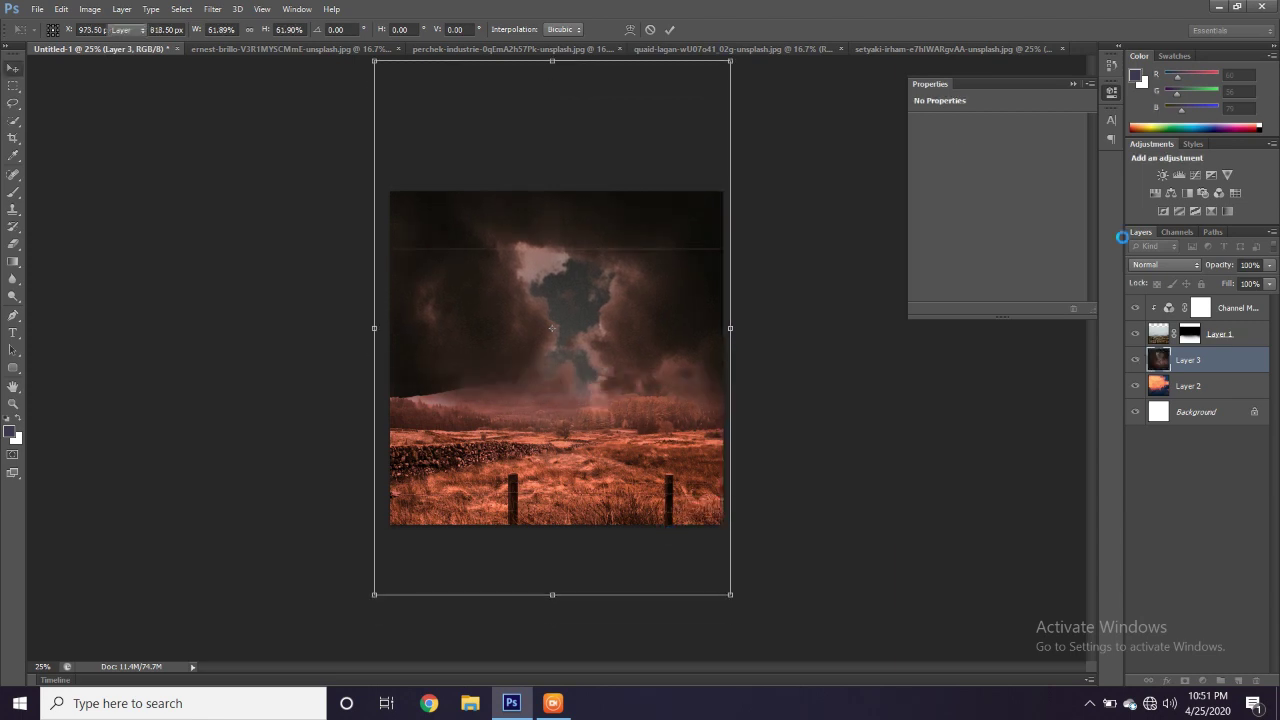
pyautogui.press('Return')
# Try the Soft Light, Hard Light and Color Burn blend modes on Layer 3
pyautogui.click(1165, 264)
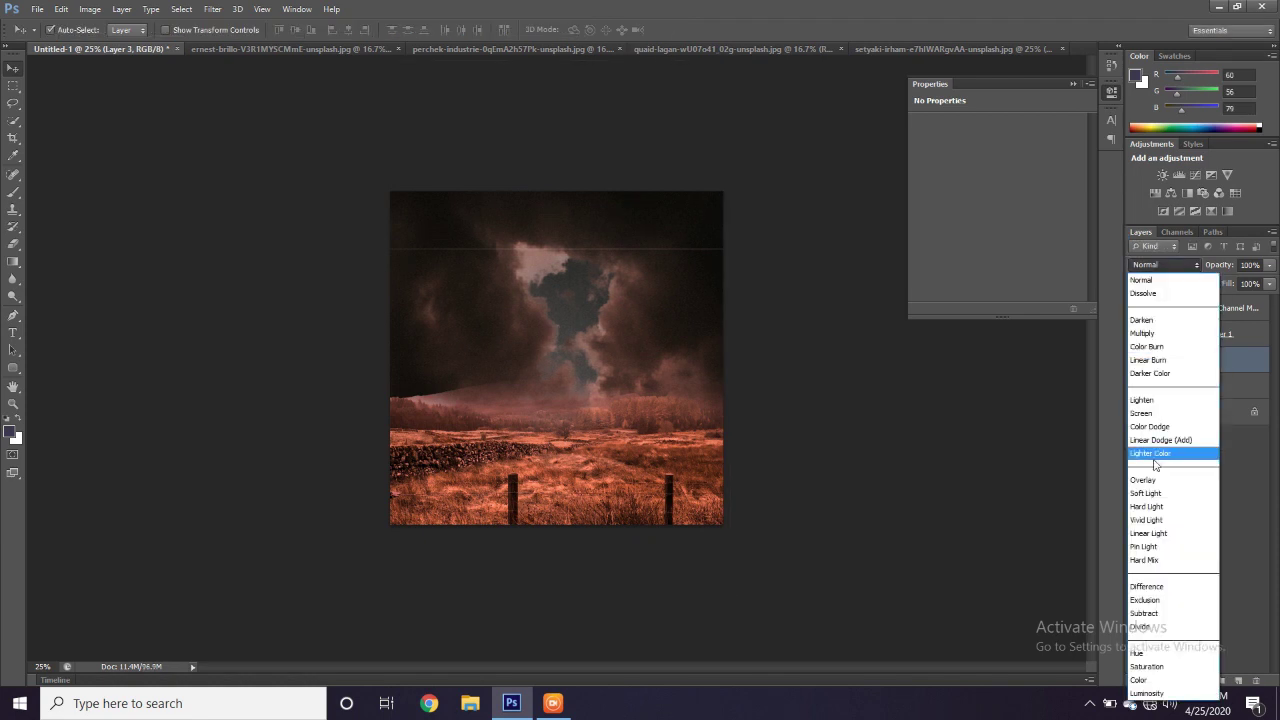
pyautogui.click(1149, 493)
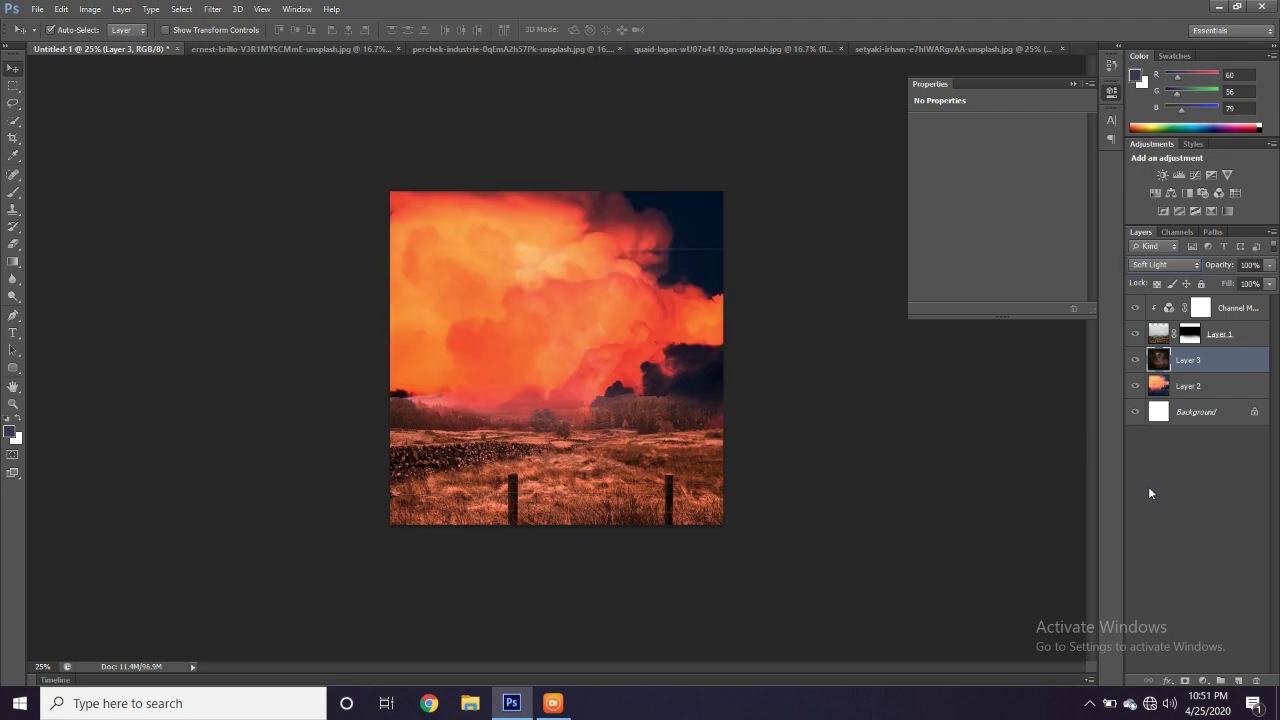
pyautogui.click(1189, 270)
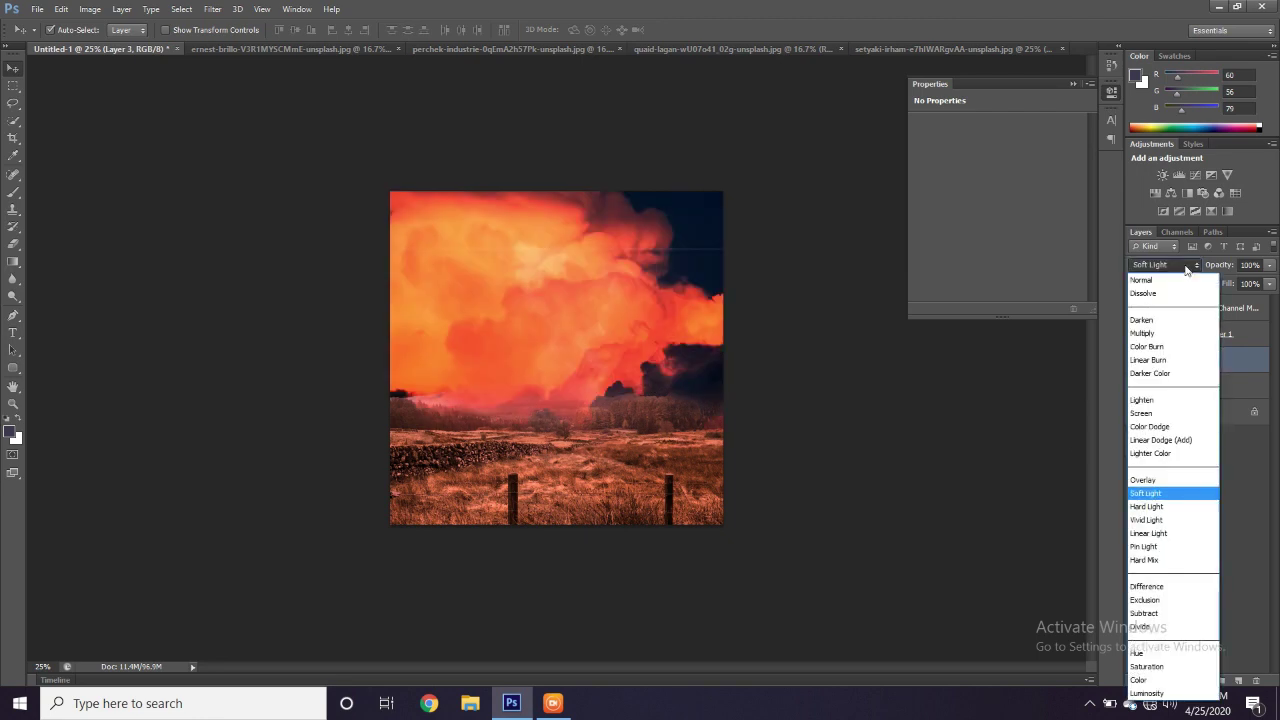
pyautogui.click(1150, 493)
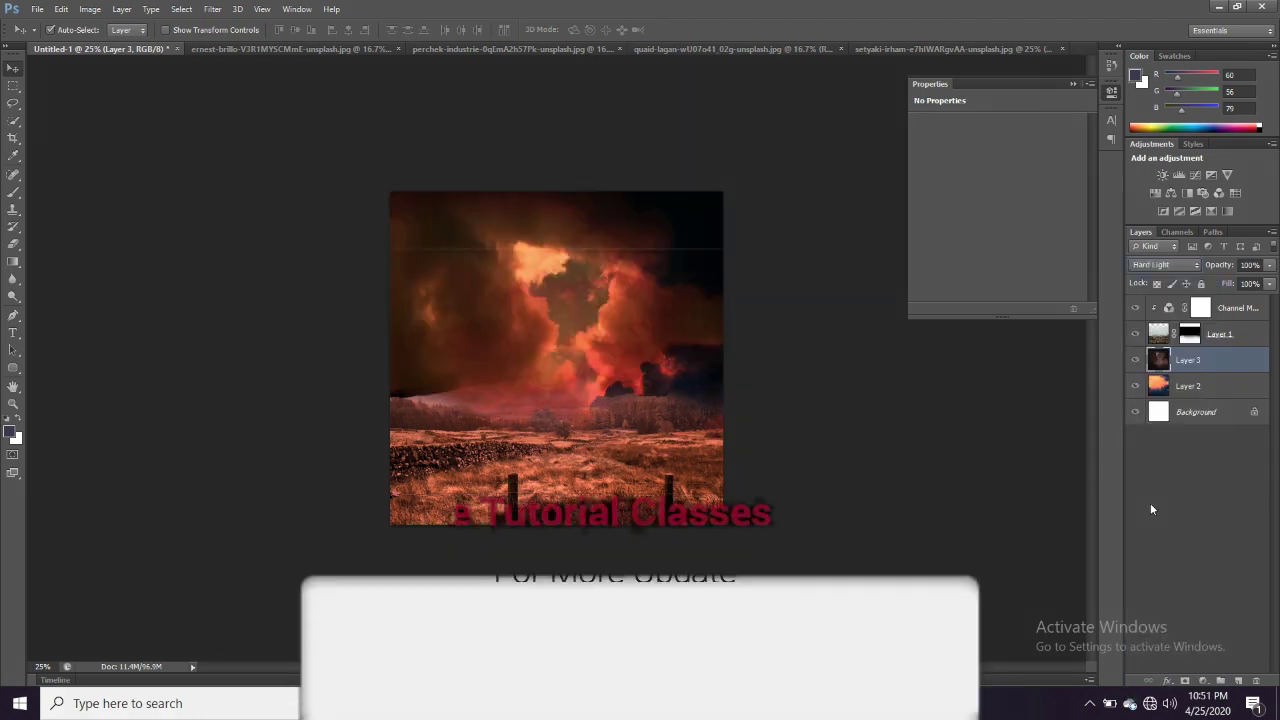
pyautogui.click(1180, 268)
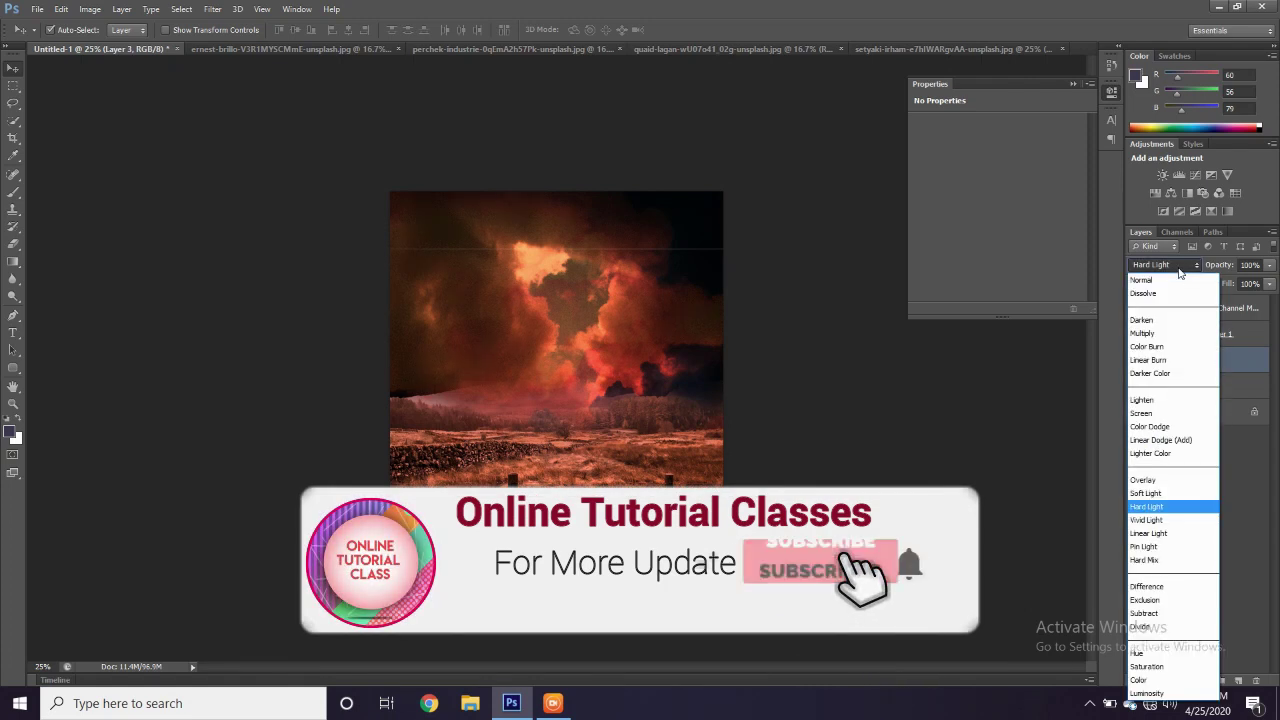
pyautogui.click(1162, 345)
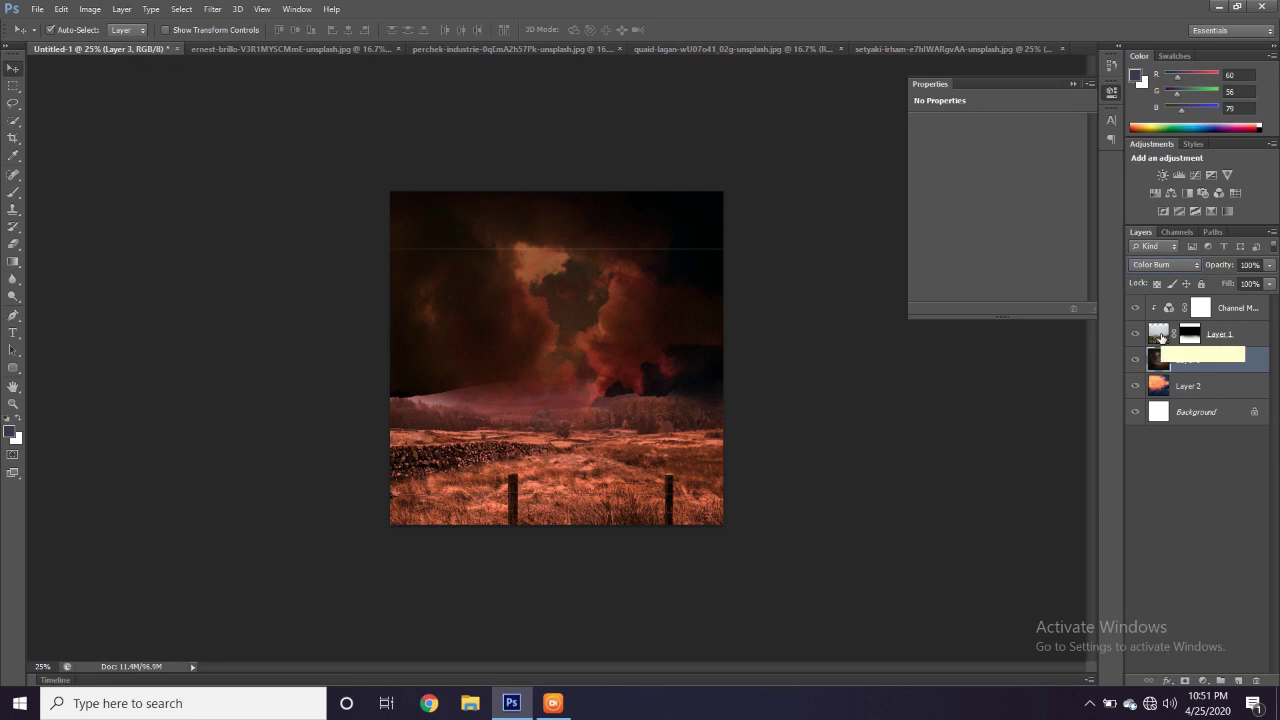
# Cycle through the blend modes for Layer 3 and settle on Soft Light
pyautogui.hotkey('shift', '+')
pyautogui.hotkey('shift', '+')
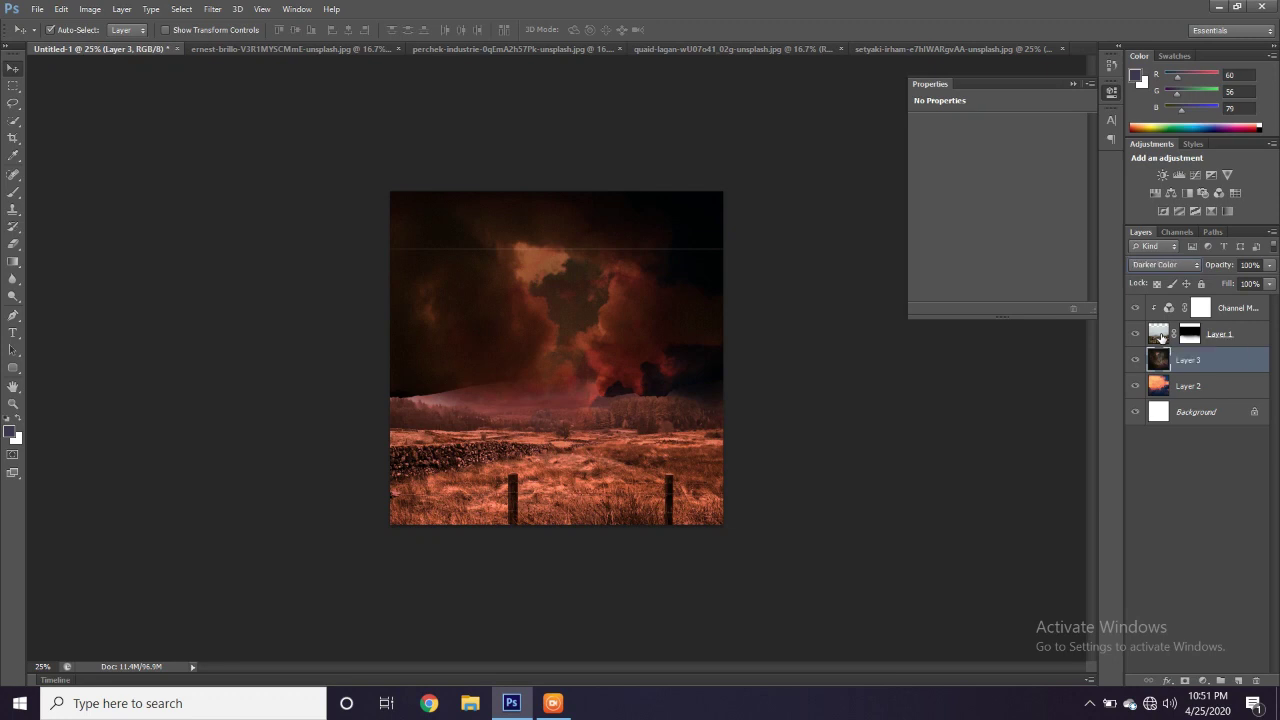
pyautogui.hotkey('shift', '+')
pyautogui.hotkey('shift', '+')
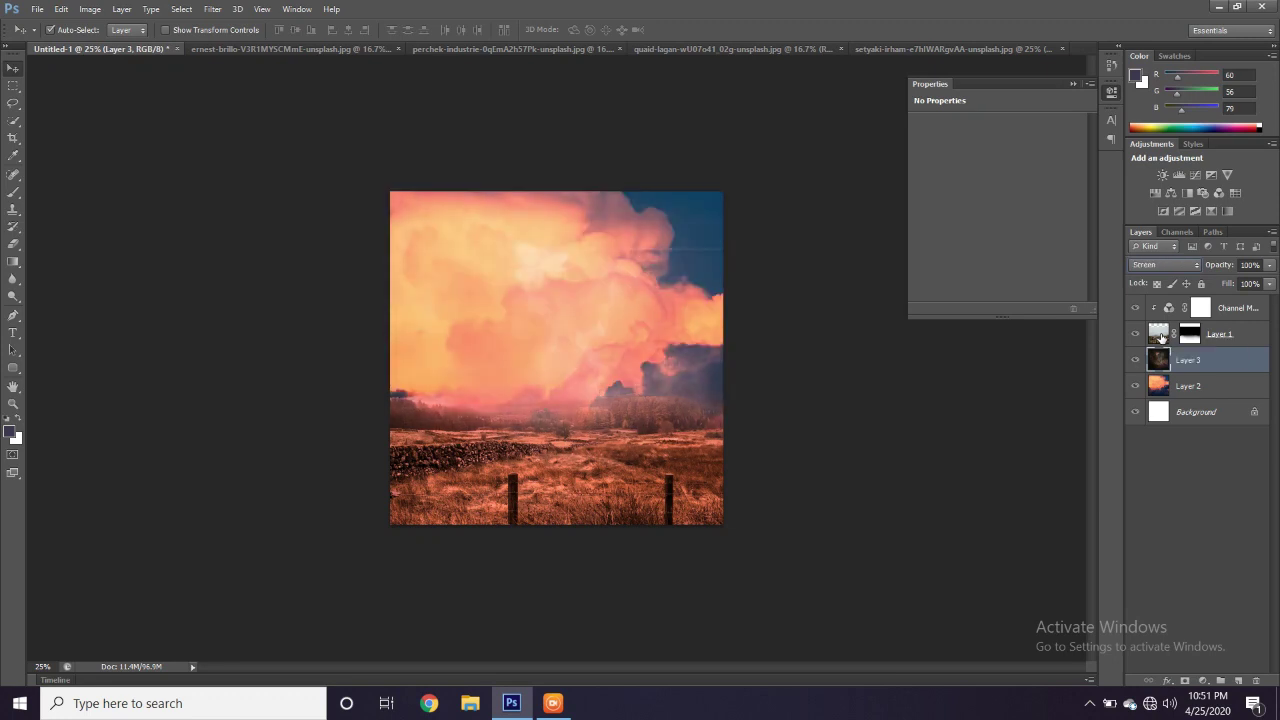
pyautogui.hotkey('shift', '+')
pyautogui.hotkey('shift', '+')
pyautogui.hotkey('shift', '+')
pyautogui.hotkey('shift', '+')
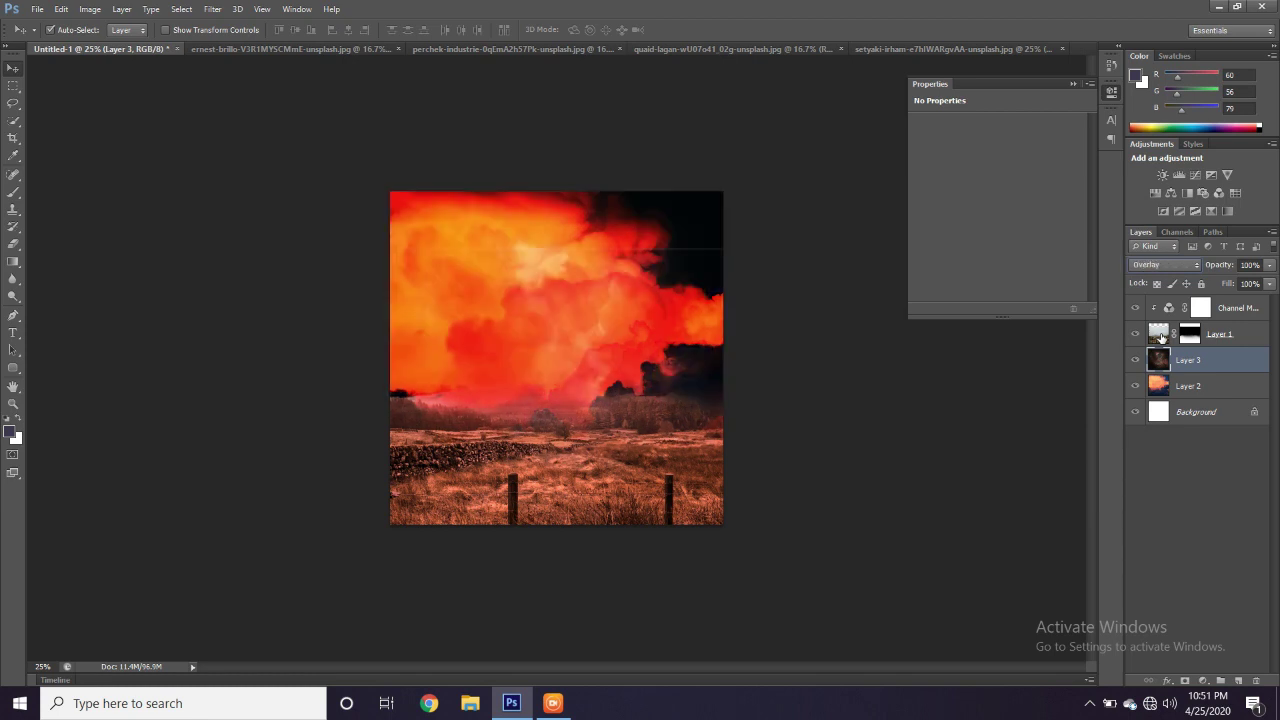
pyautogui.hotkey('shift', '+')
pyautogui.hotkey('shift', '+')
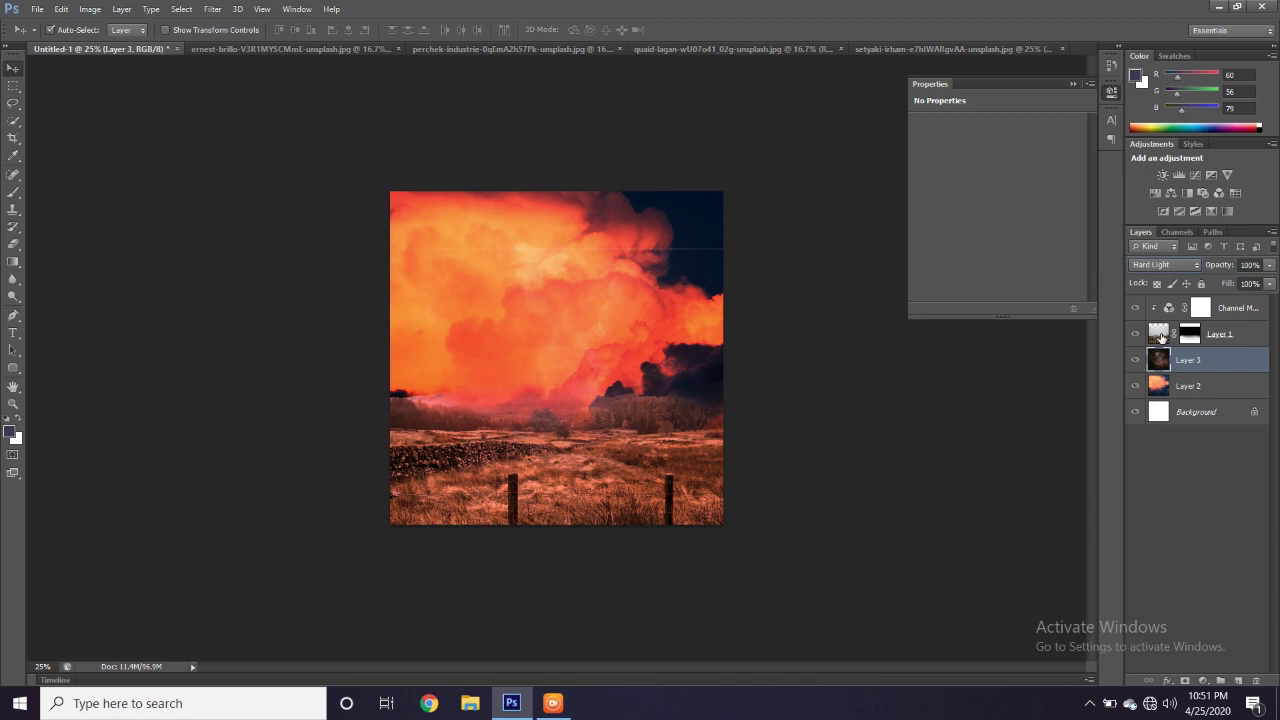
pyautogui.hotkey('shift', '-')
pyautogui.hotkey('shift', '+')
pyautogui.hotkey('shift', '-')
# Enlarge Layer 3 to about 138% with Free Transform and move it up over the sky
pyautogui.hotkey('ctrl', 't')
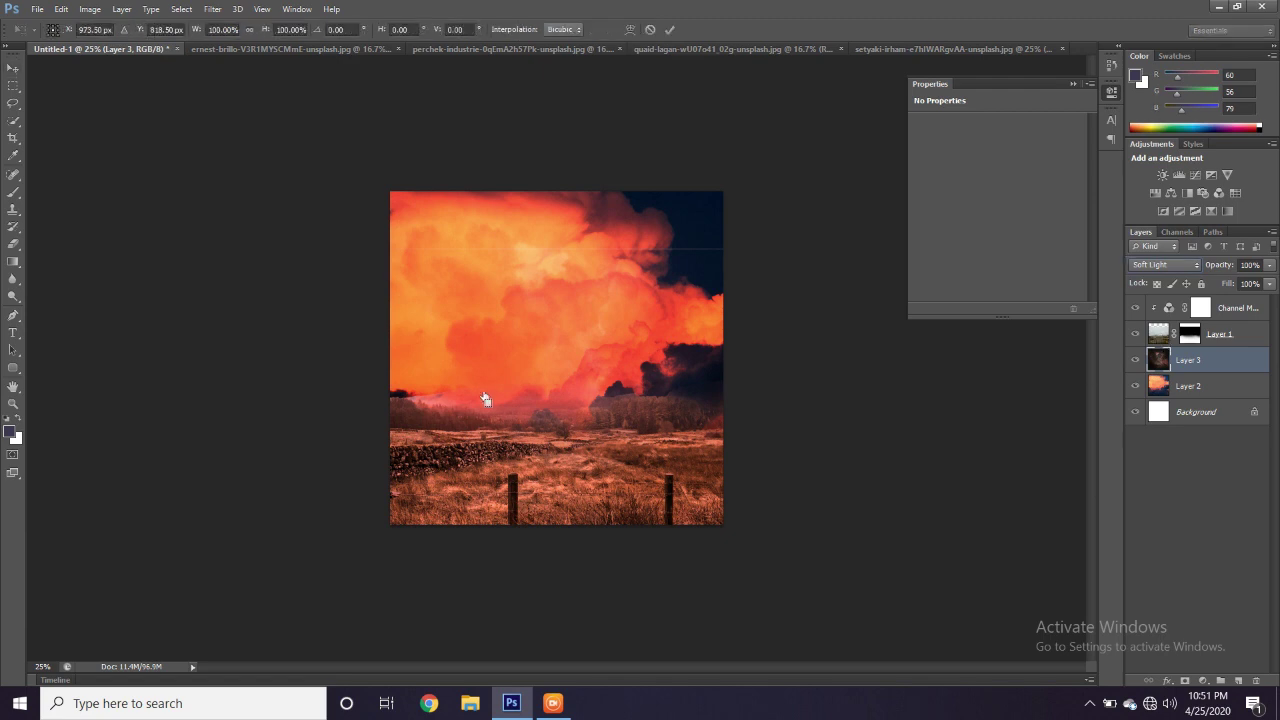
pyautogui.moveTo(733, 596); pyautogui.dragTo(830, 665)
pyautogui.moveTo(755, 494); pyautogui.dragTo(753, 379)
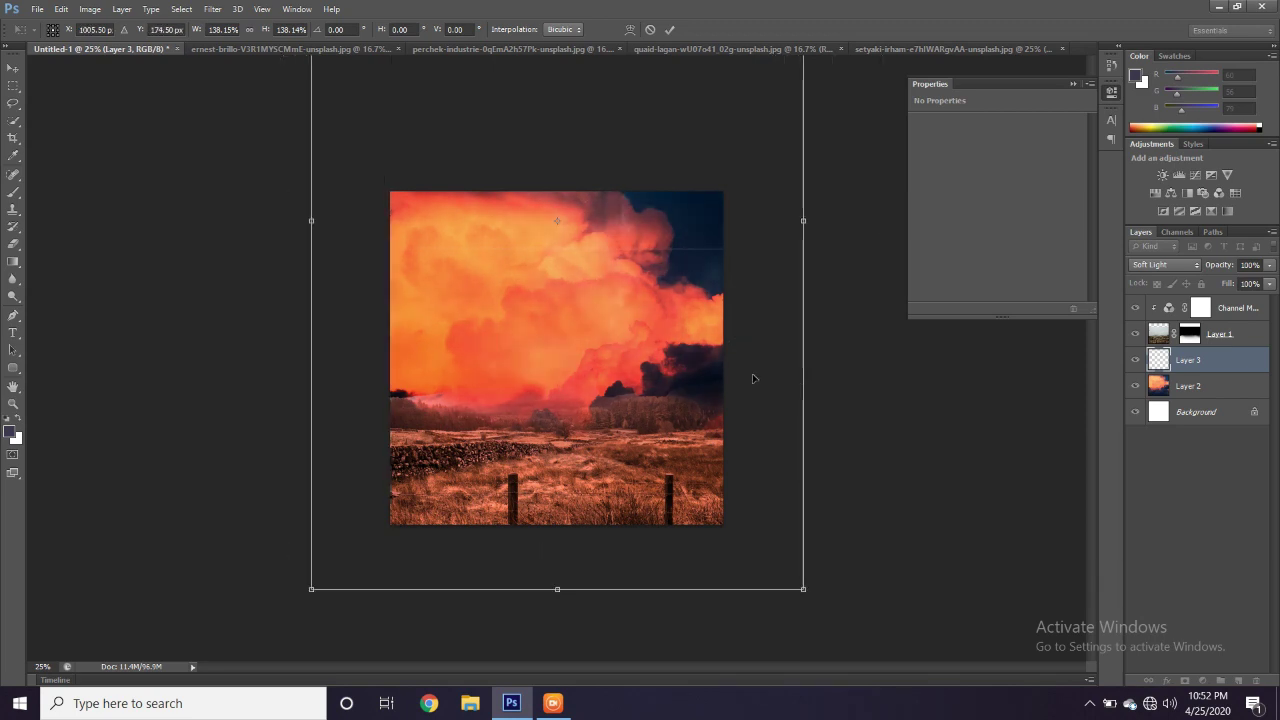
pyautogui.press('Return')
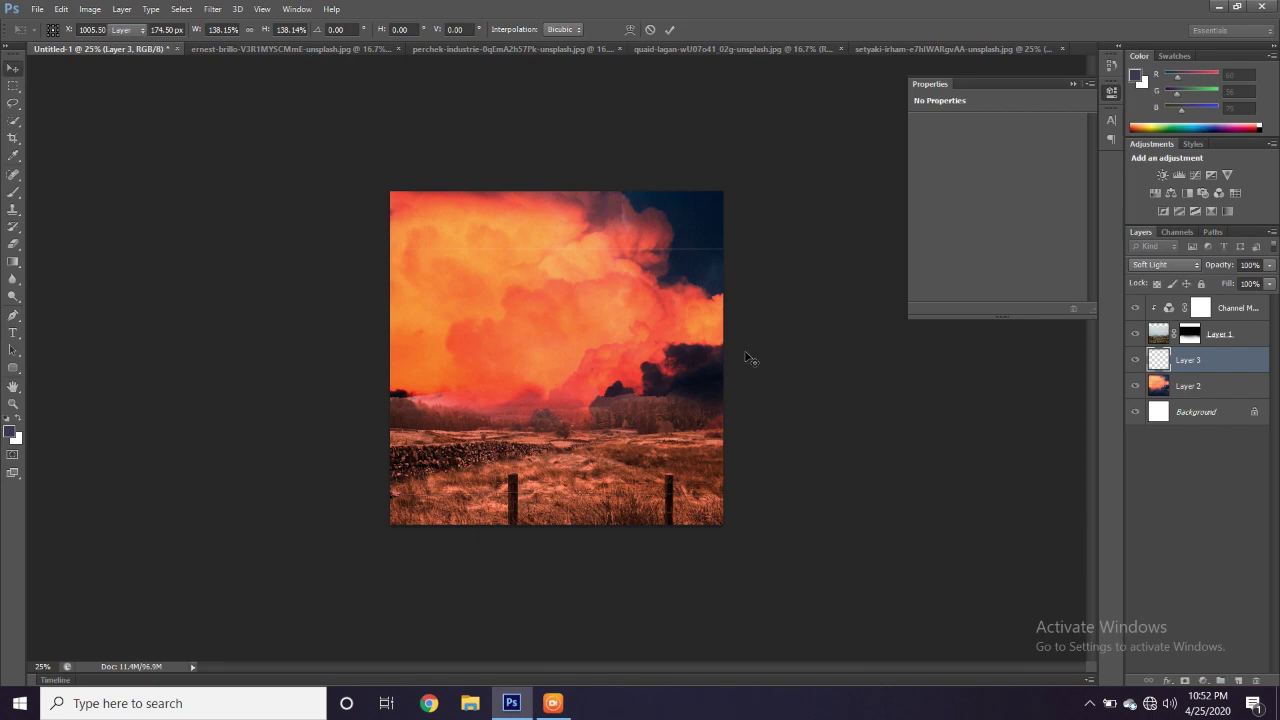
# Try Hard Light blending on Layer 3 with the opacity lowered to 67%
pyautogui.click(1196, 265)
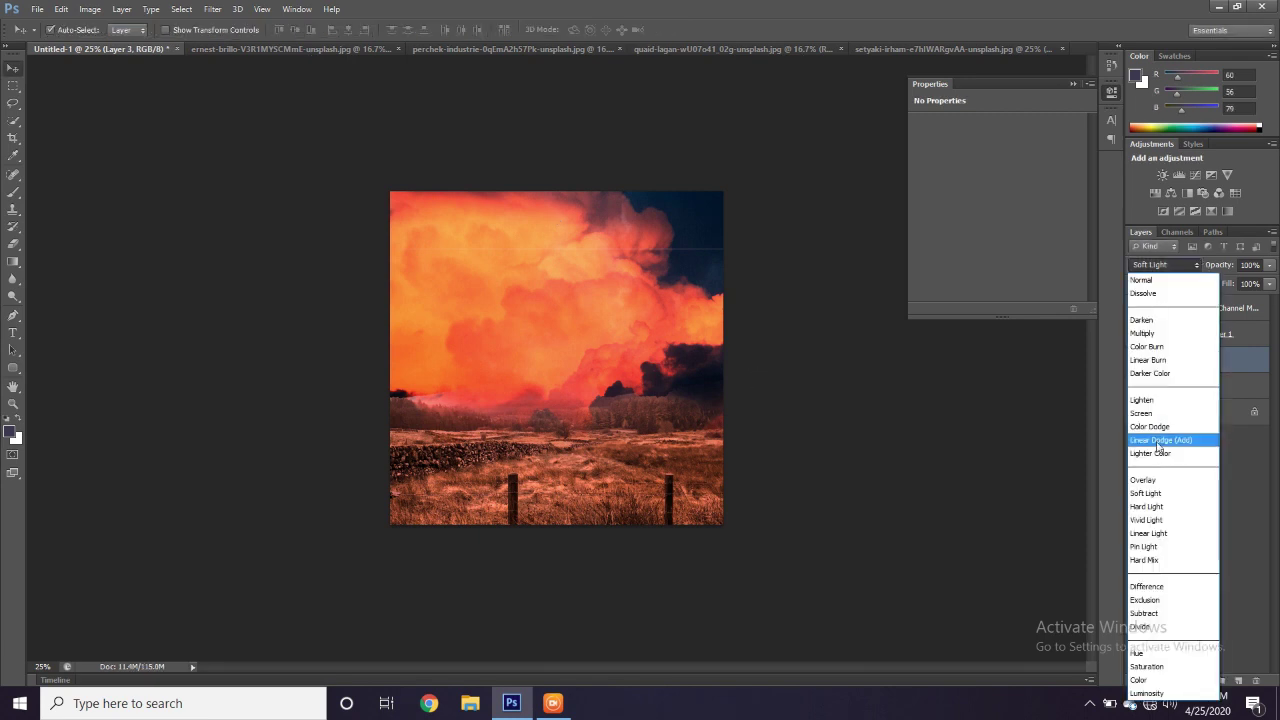
pyautogui.click(1157, 507)
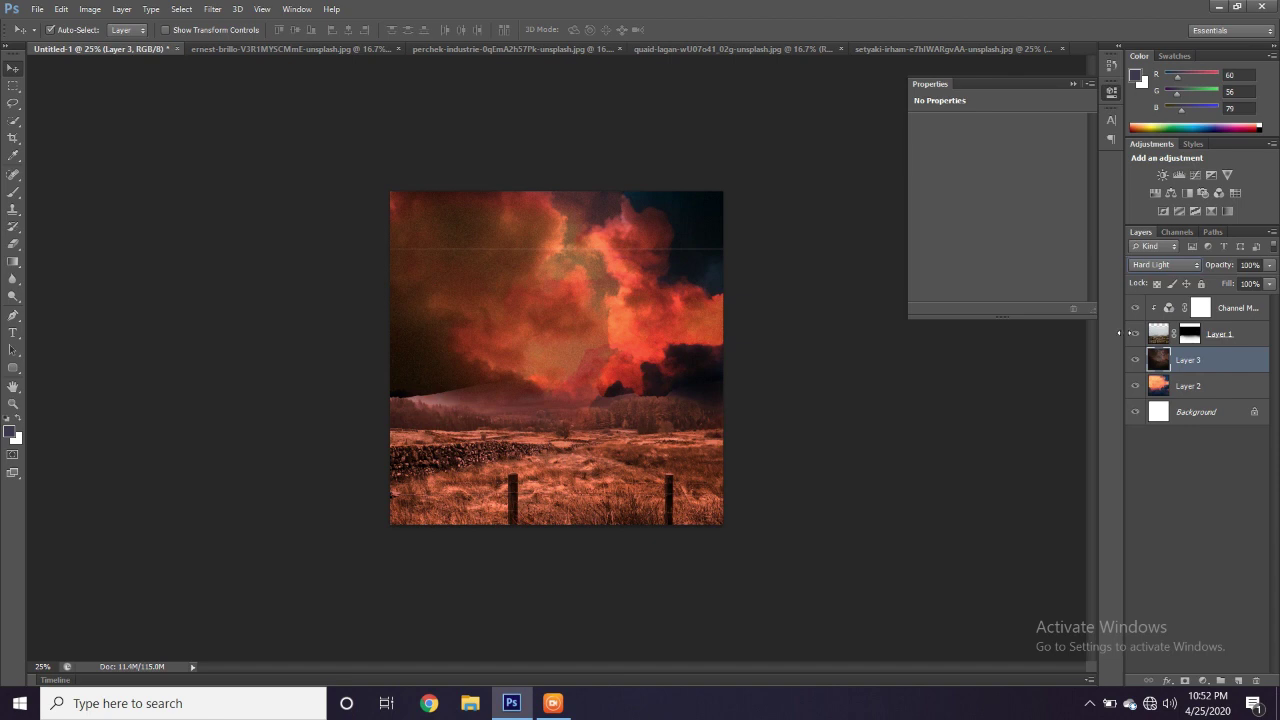
pyautogui.click(1270, 265)
pyautogui.click(1248, 285)
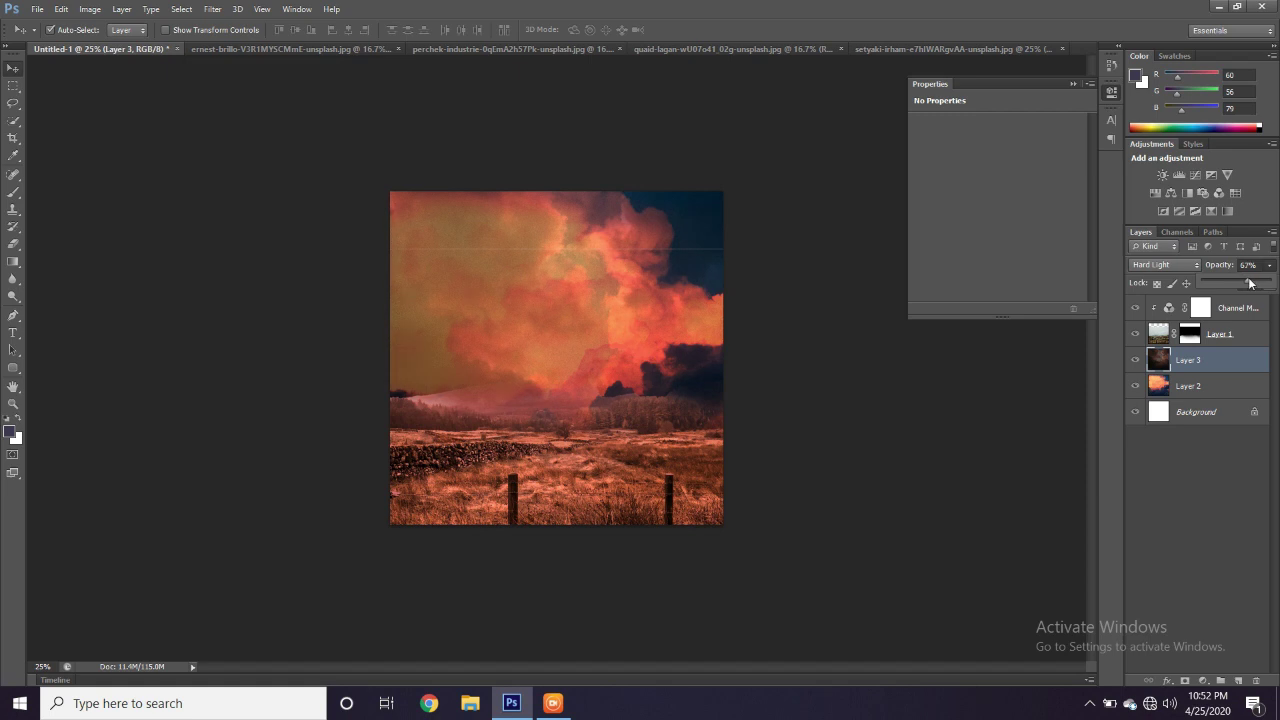
# Set Layer 3 back to Soft Light blending at 100% opacity and hide the adjustment properties
pyautogui.click(1190, 265)
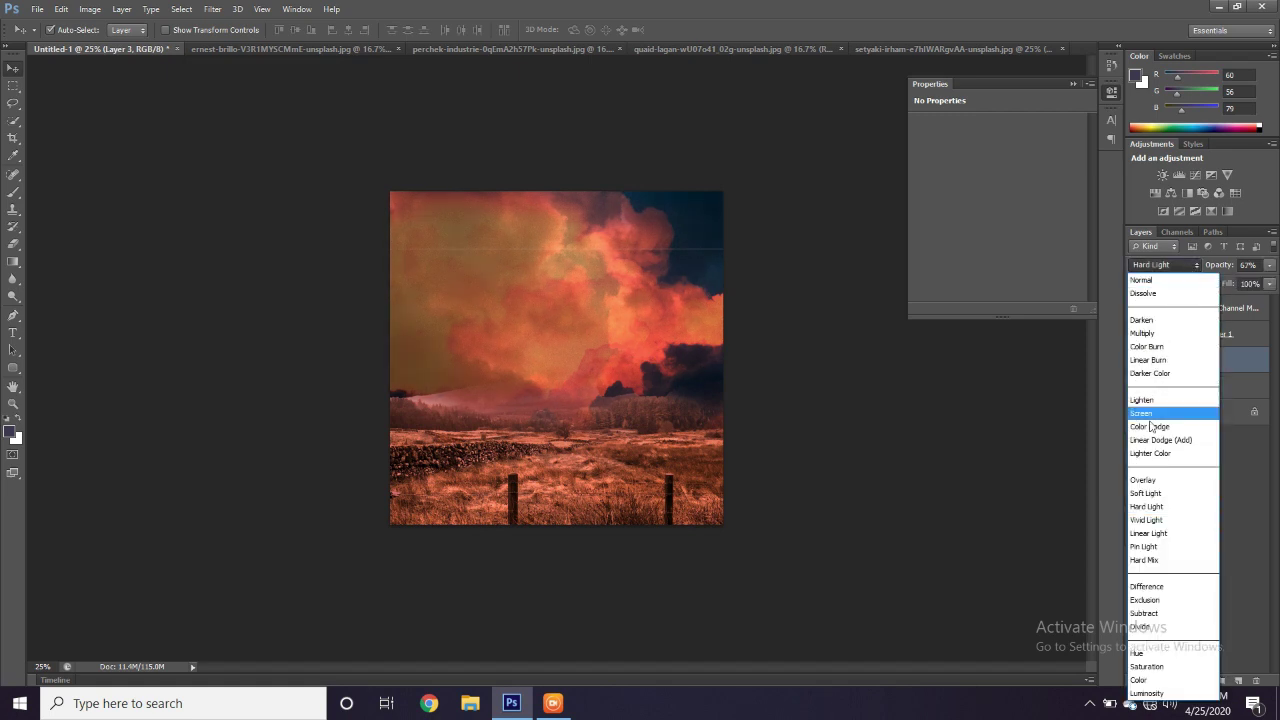
pyautogui.click(1146, 493)
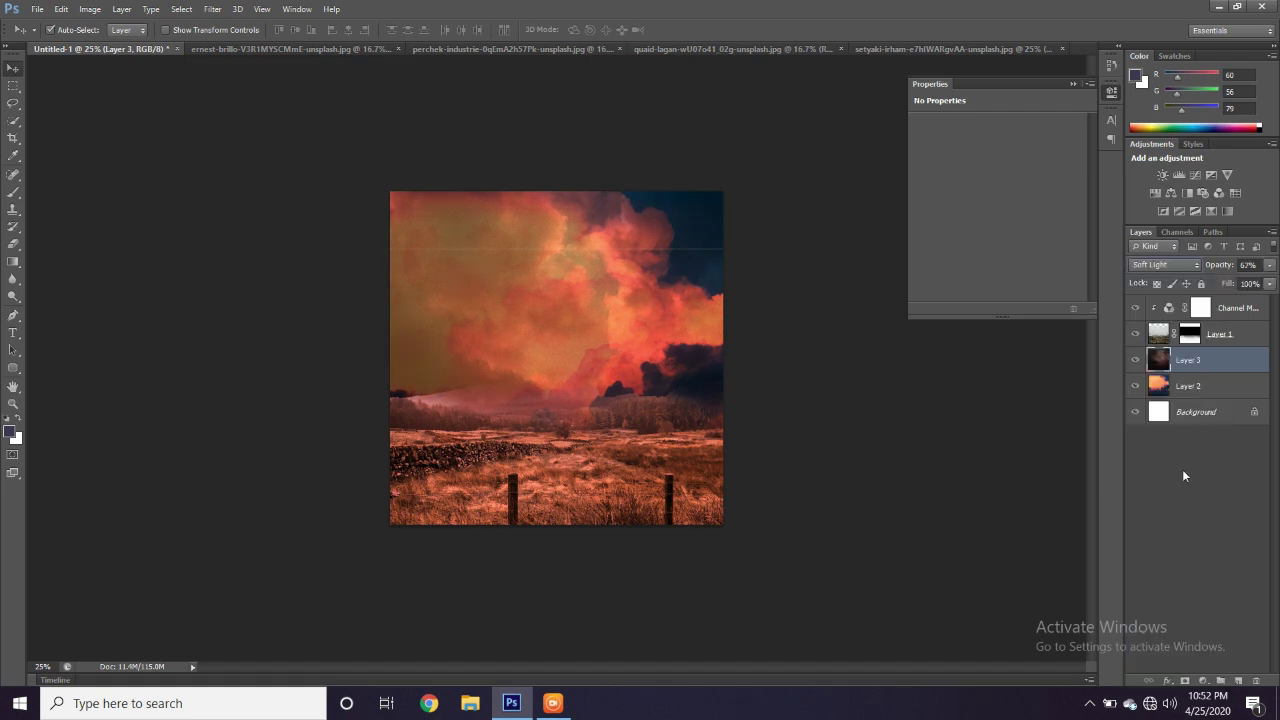
pyautogui.click(1269, 265)
pyautogui.moveTo(1250, 284); pyautogui.dragTo(1268, 284)
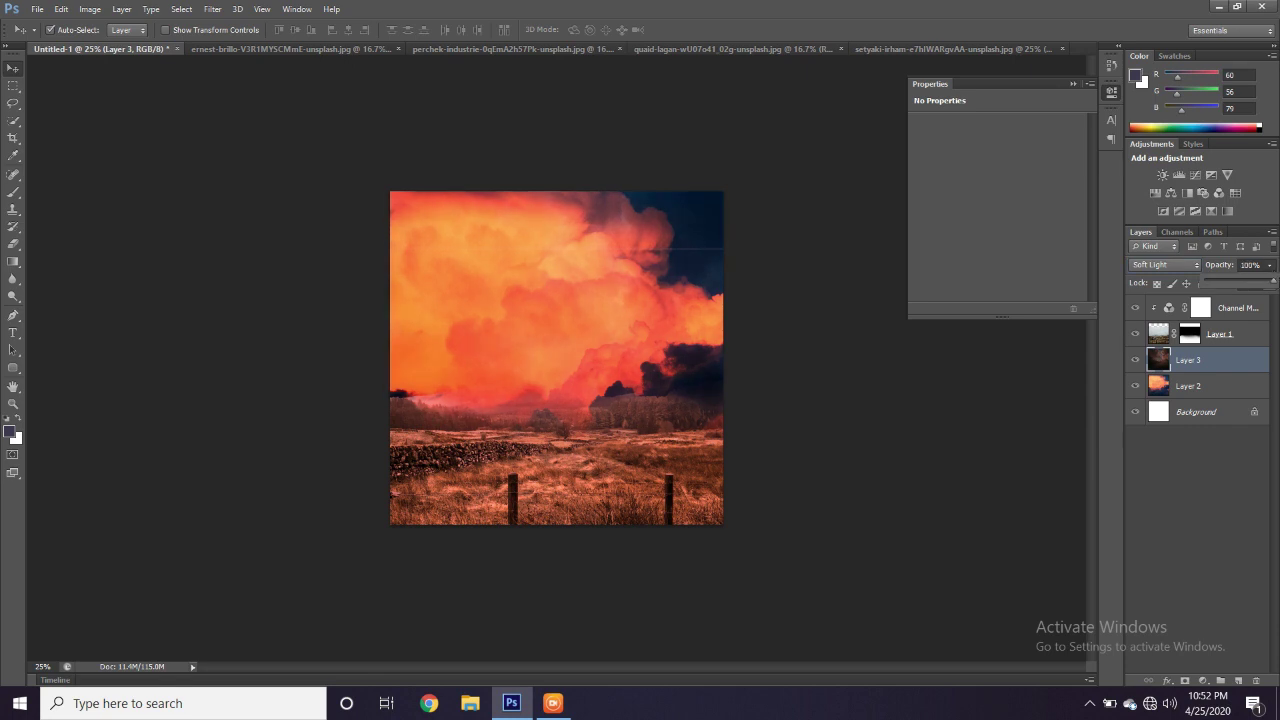
pyautogui.click(1111, 100)
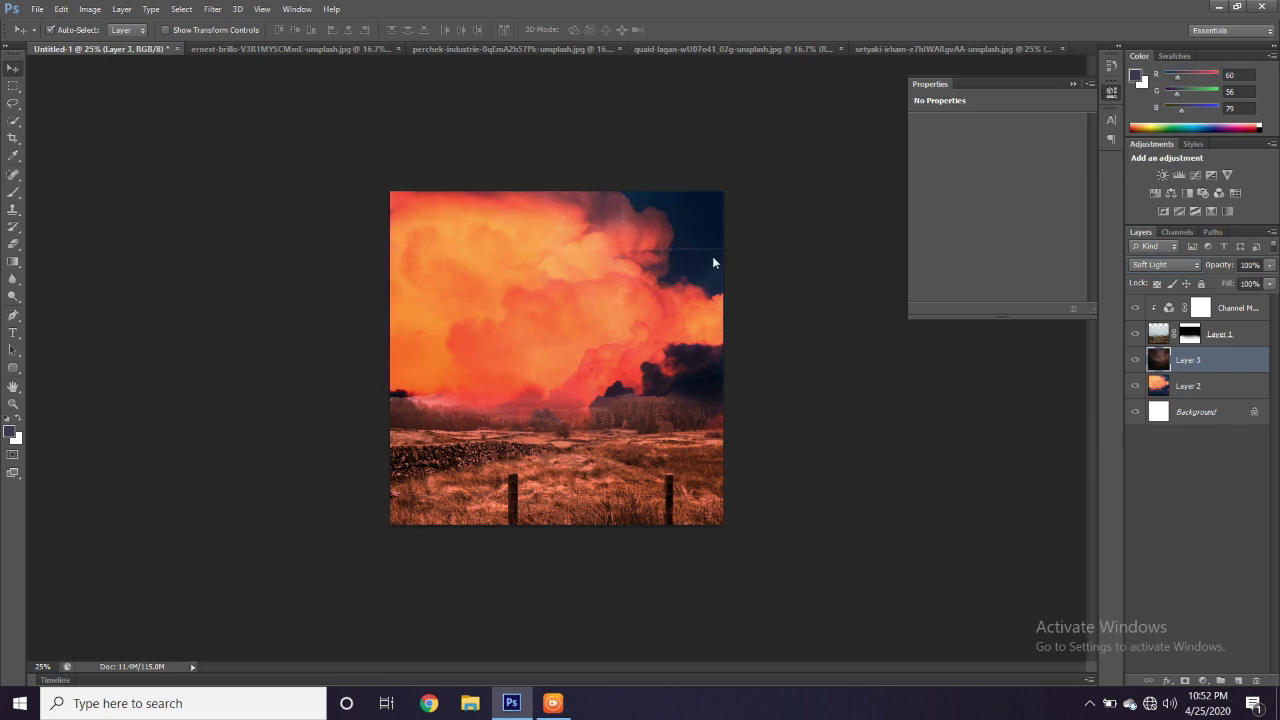
pyautogui.click(370, 357)
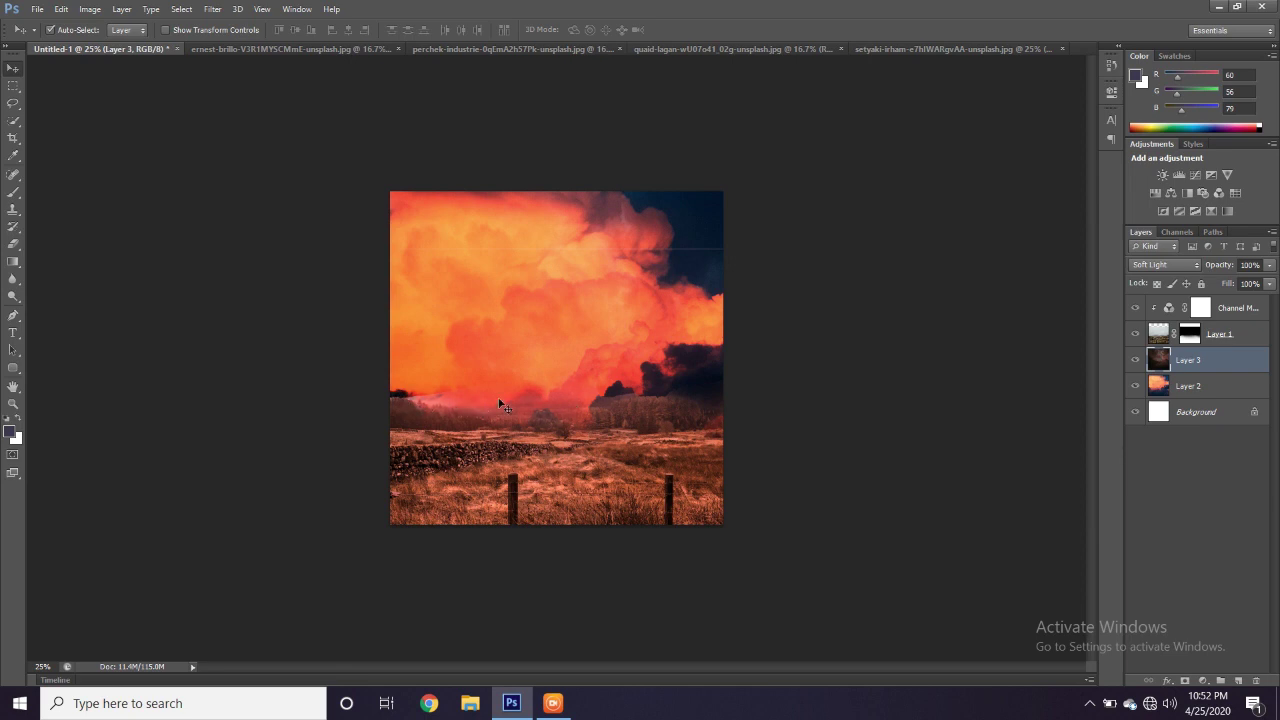
# Paint black along the horizon on Layer 1's mask with a soft 300 px brush to blend the hazy edge into the sky
pyautogui.click(1189, 335)
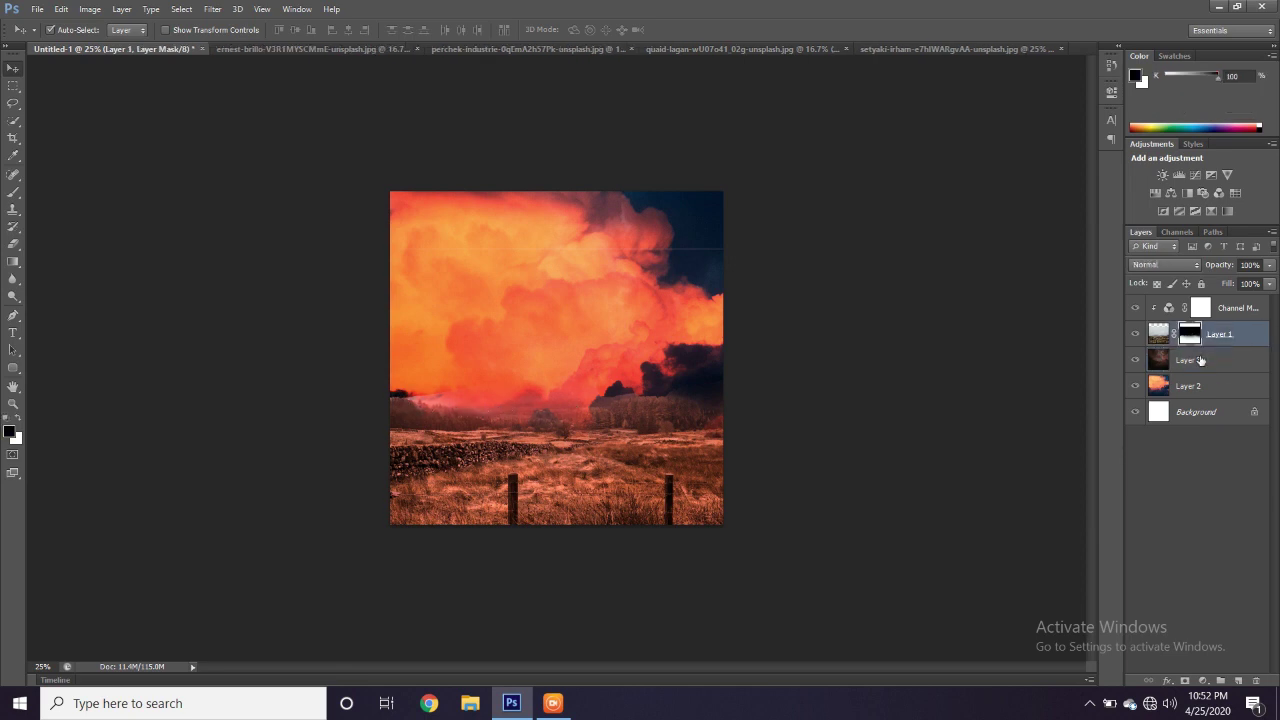
pyautogui.click(13, 191)
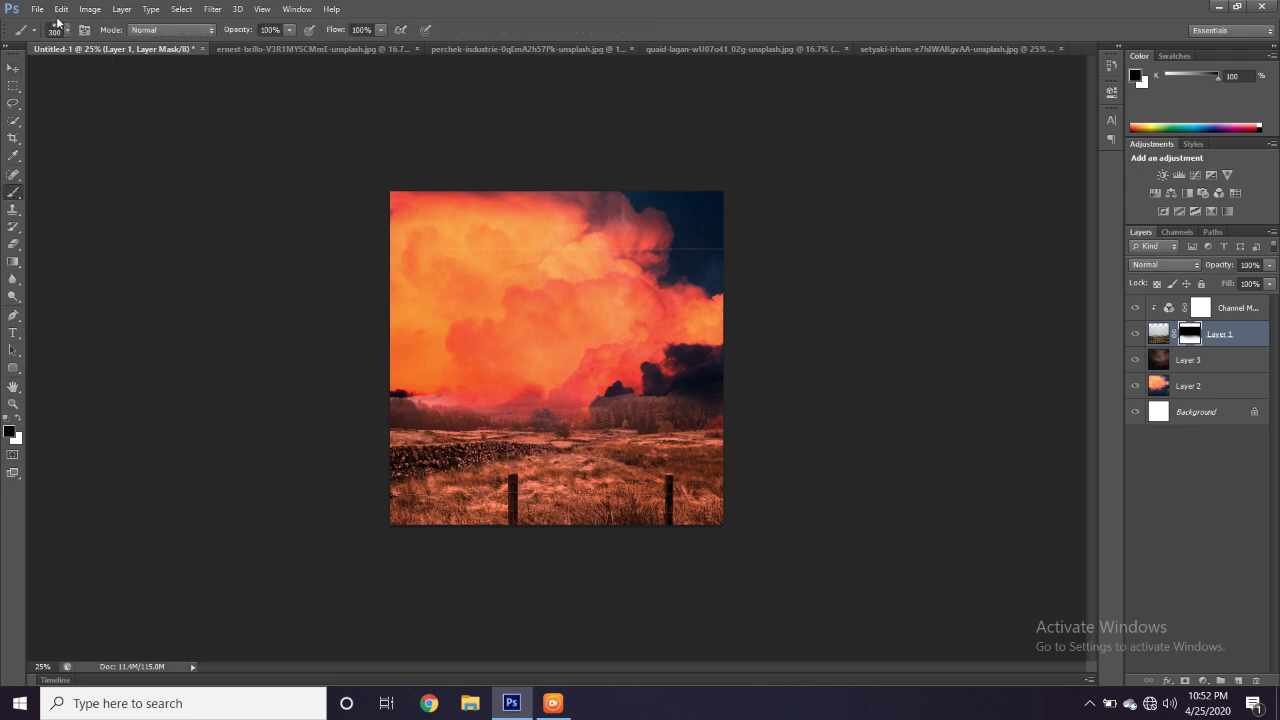
pyautogui.click(67, 31)
pyautogui.doubleClick(29, 136)
pyautogui.moveTo(419, 387)
pyautogui.mouseDown()
pyautogui.moveTo(531, 390)
pyautogui.moveTo(612, 372)
pyautogui.moveTo(705, 380)
pyautogui.moveTo(387, 365)
pyautogui.mouseUp()
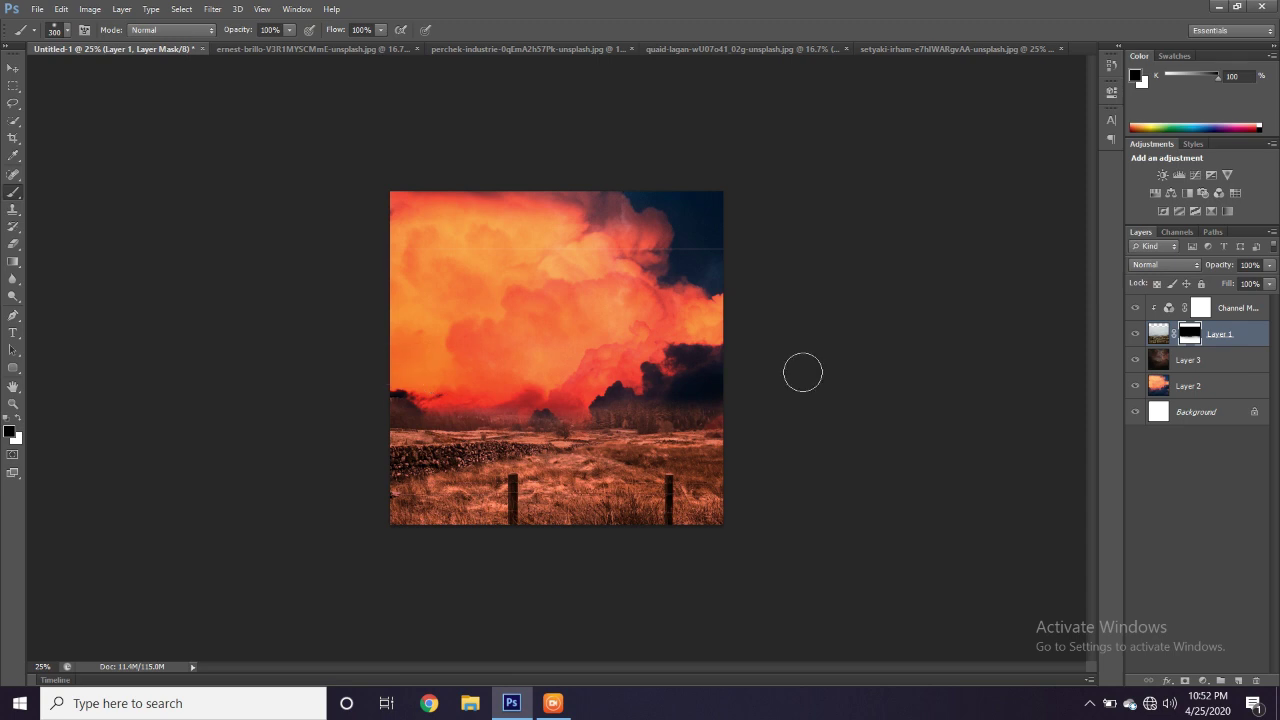
# Close the perchek-industrie dark cloud and ernest-brillo sunset cloud source images
pyautogui.click(552, 45)
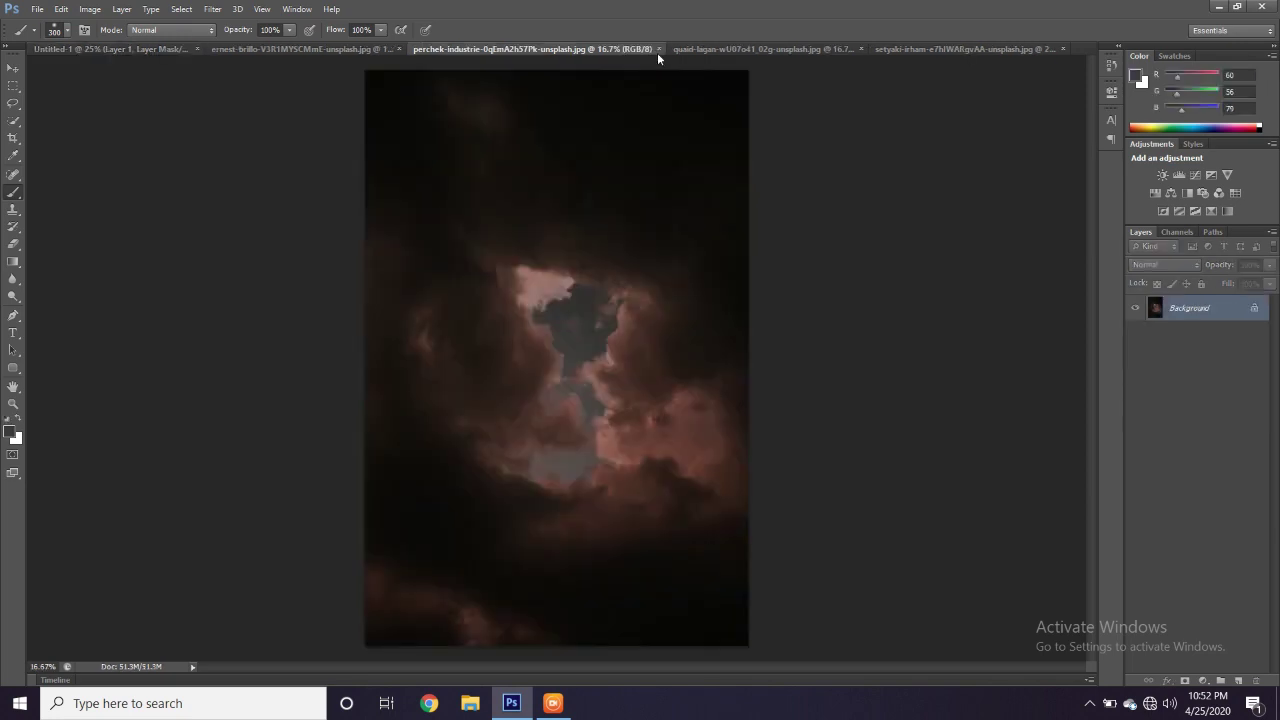
pyautogui.hotkey('ctrl', 'w')
pyautogui.click(374, 50)
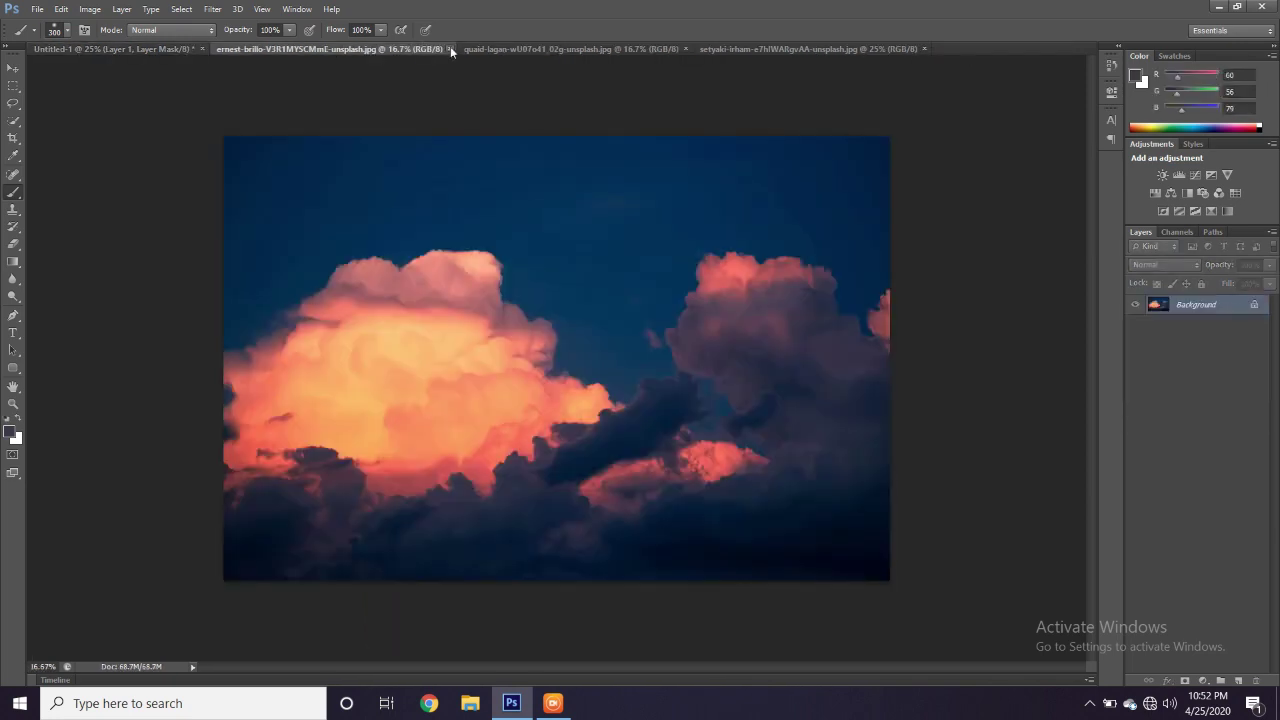
pyautogui.click(450, 48)
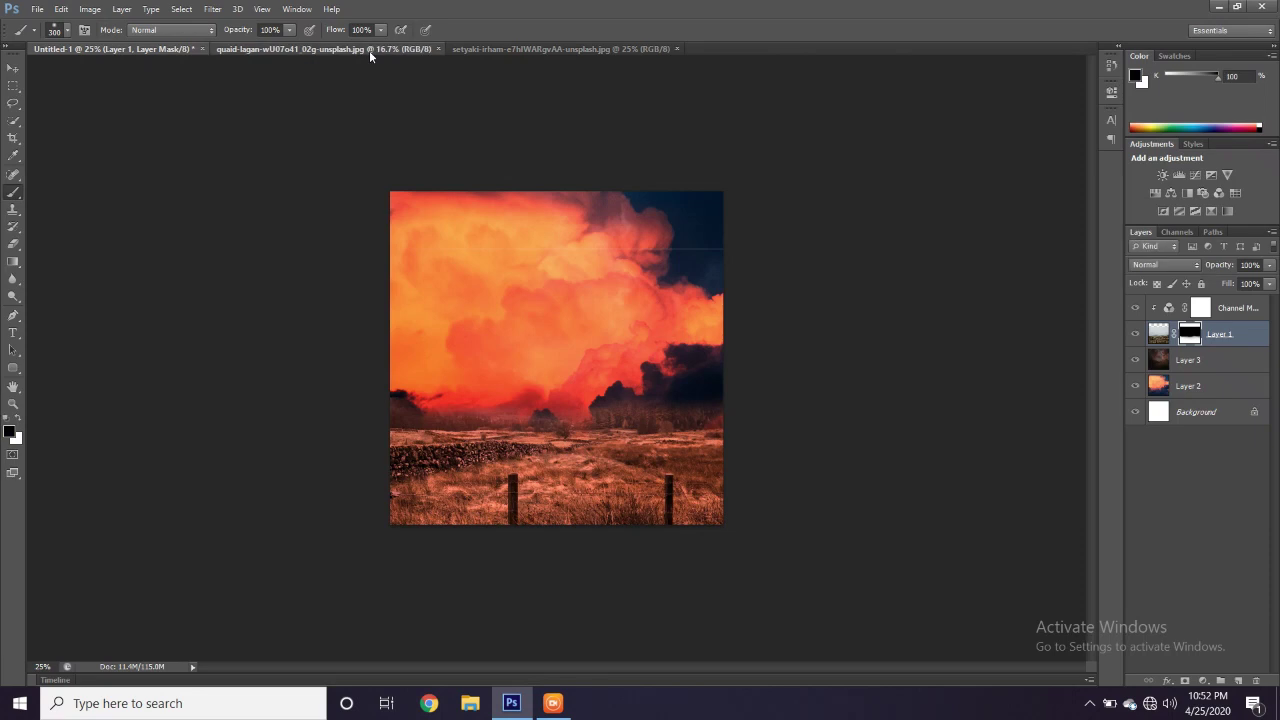
# Review the remaining source photos and open the PSD files aaajjjuu, ajjuuuuu and ajjjuuuuuuu together from the ajjuu folder
pyautogui.click(369, 50)
pyautogui.click(530, 46)
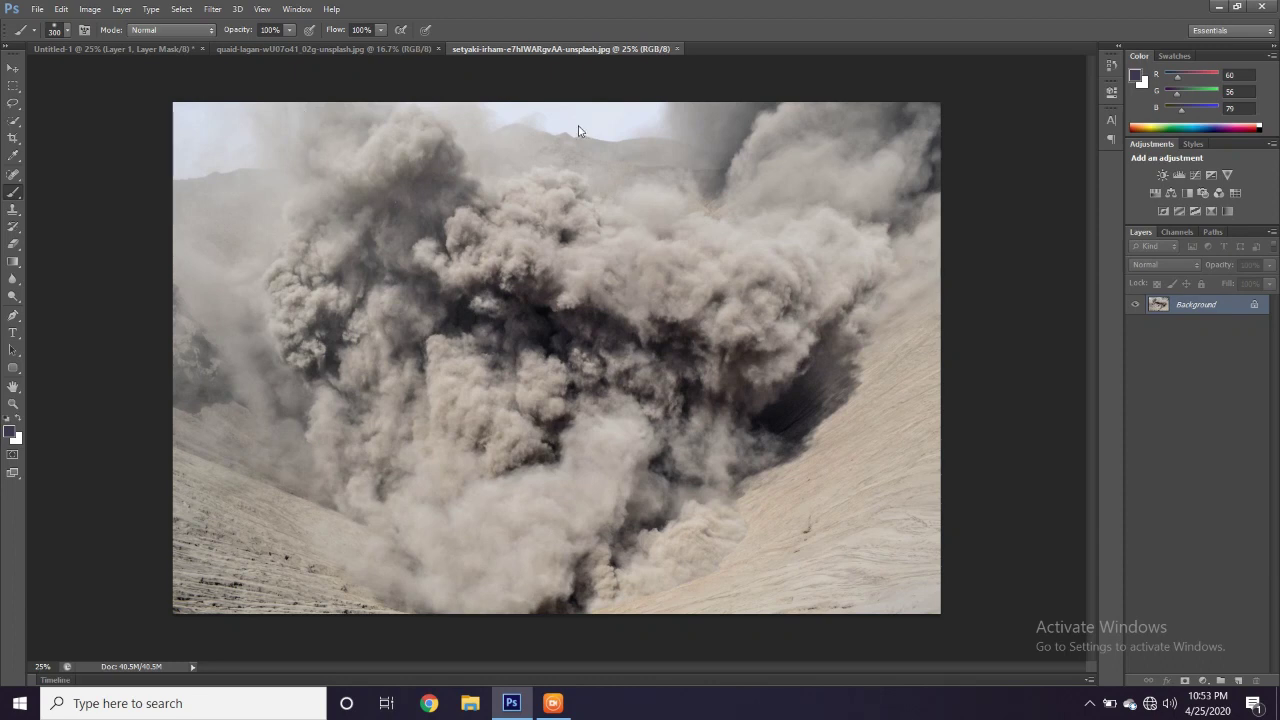
pyautogui.hotkey('ctrl', 'o')
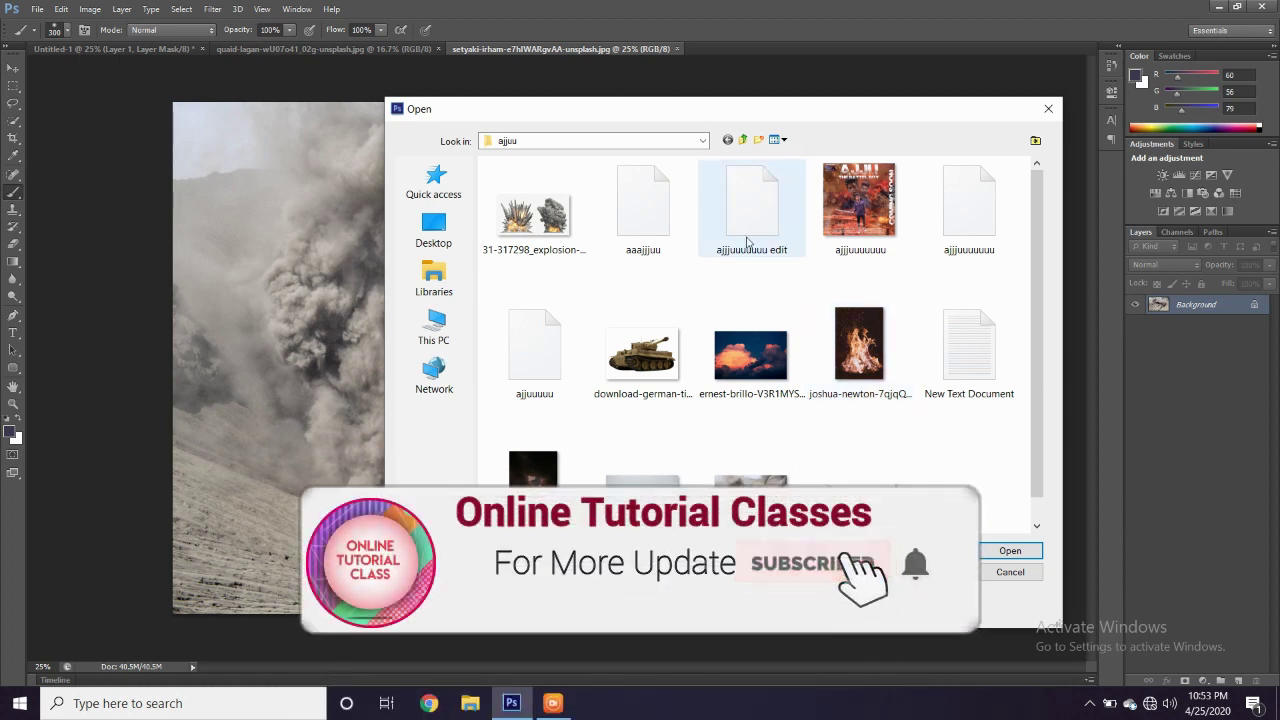
pyautogui.click(643, 243)
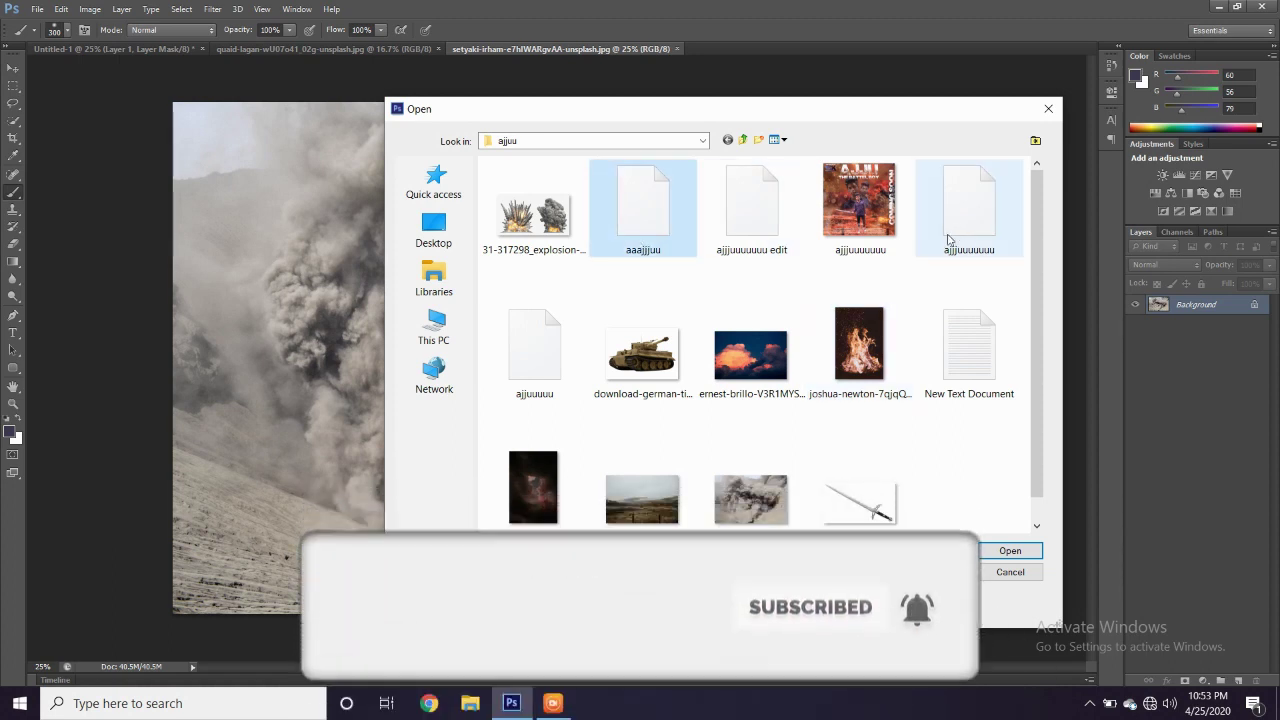
pyautogui.click(535, 350)
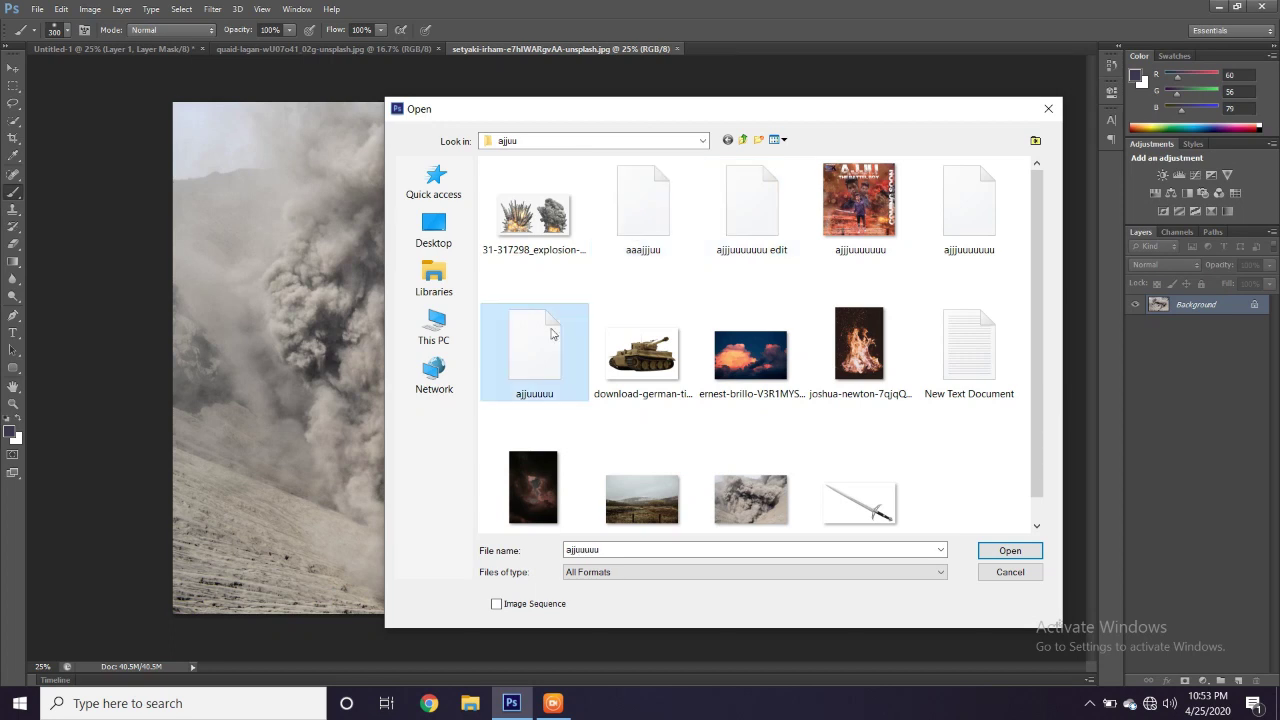
pyautogui.click(627, 208)
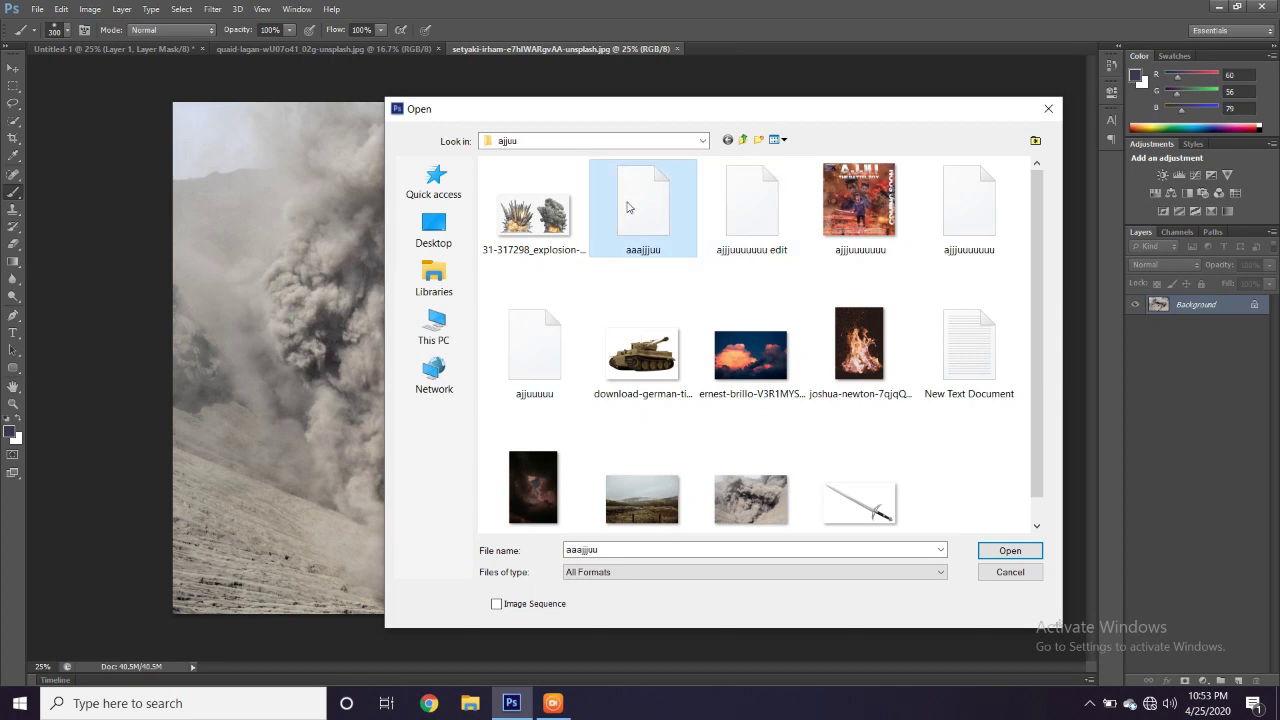
pyautogui.click(941, 201)
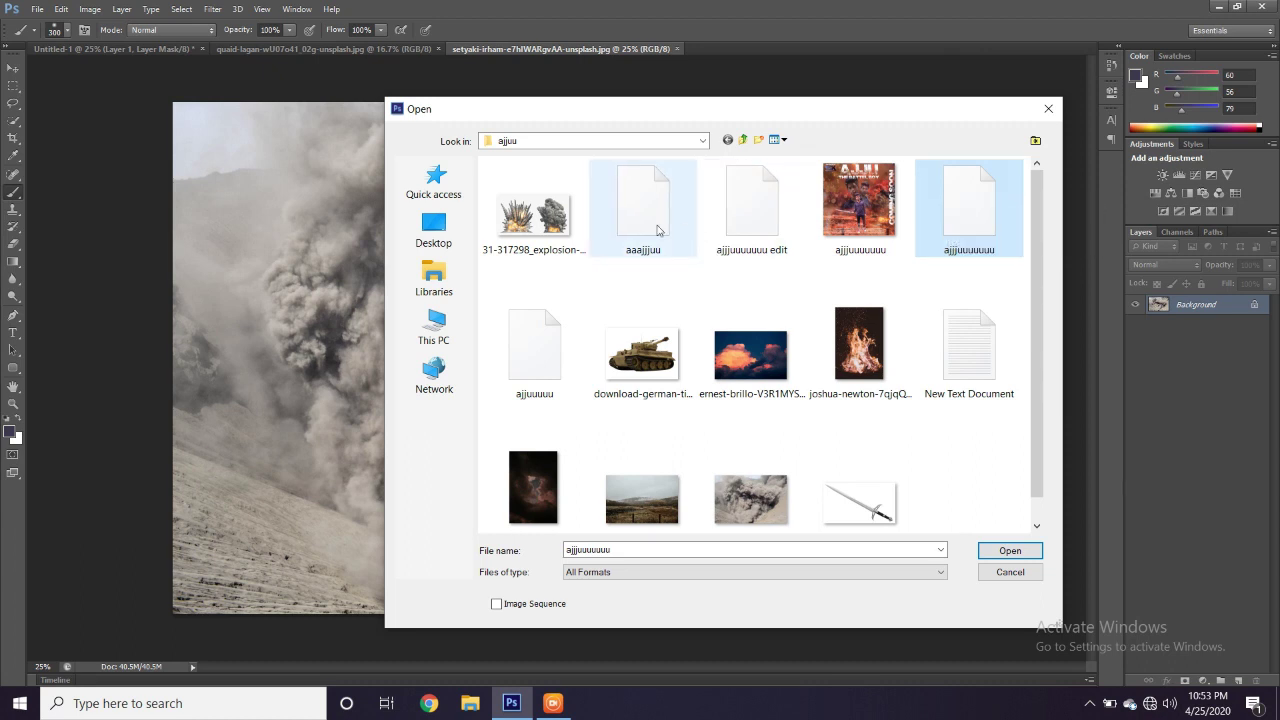
pyautogui.keyDown('ctrl'); pyautogui.click(560, 352); pyautogui.keyUp('ctrl')
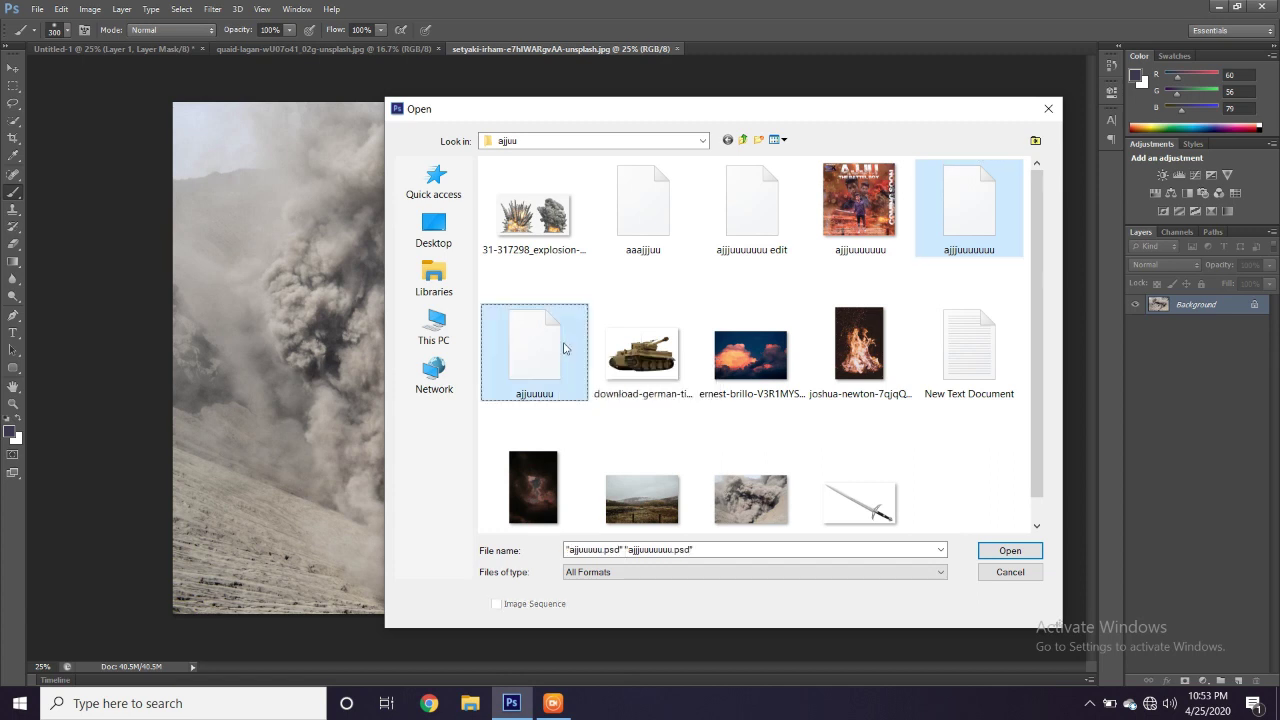
pyautogui.keyDown('ctrl'); pyautogui.click(643, 210); pyautogui.keyUp('ctrl')
pyautogui.click(1008, 550)
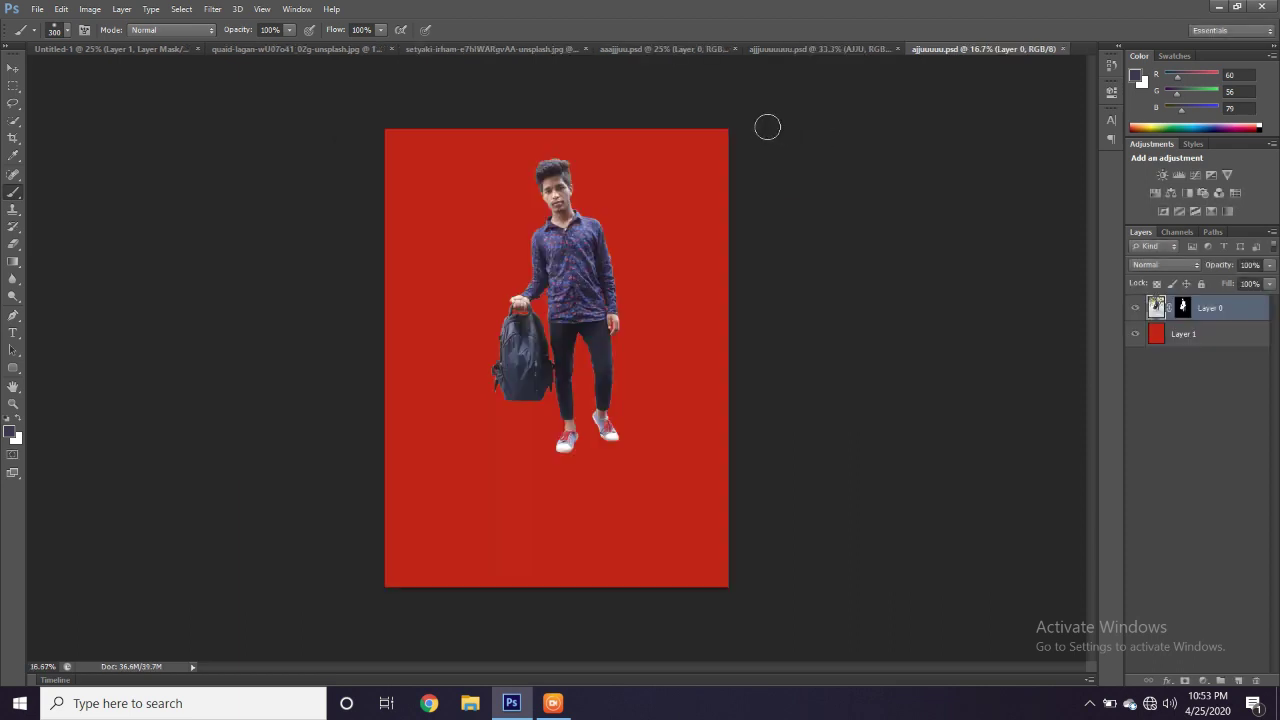
# Check the blend mode and opacity of Layer 4 in the finished reference composite and return to Untitled-1
pyautogui.click(803, 46)
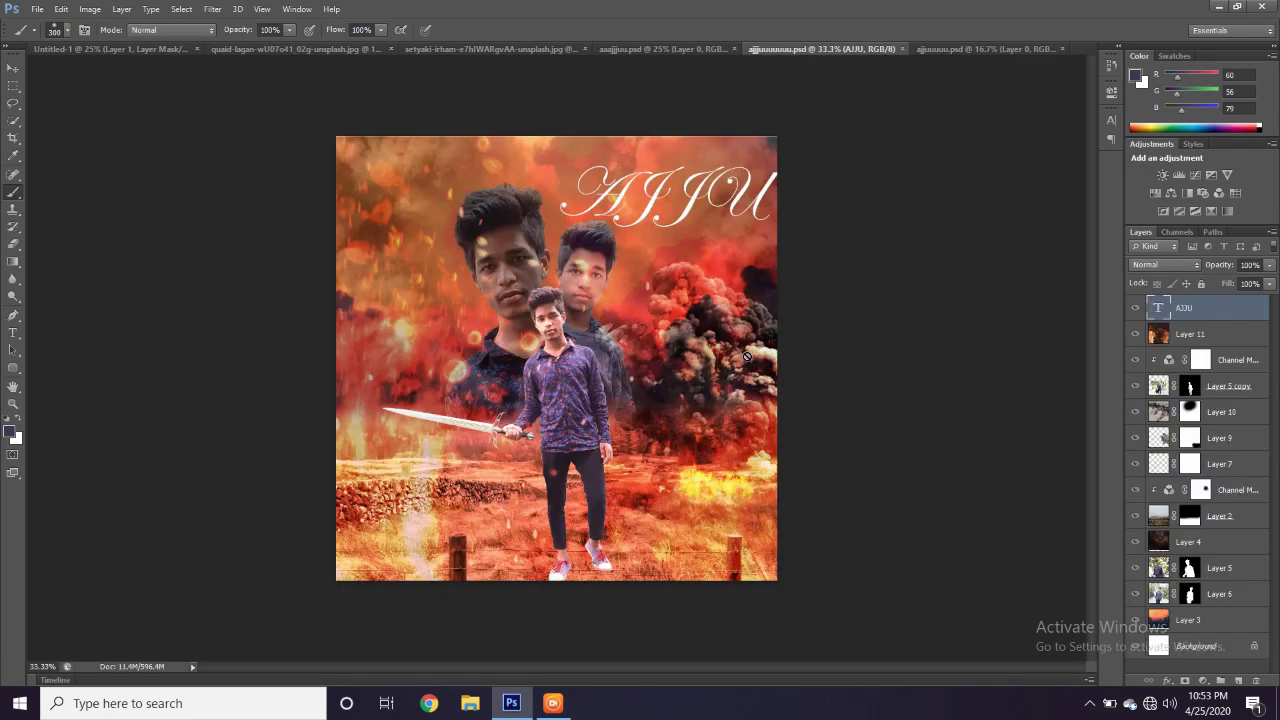
pyautogui.click(1216, 544)
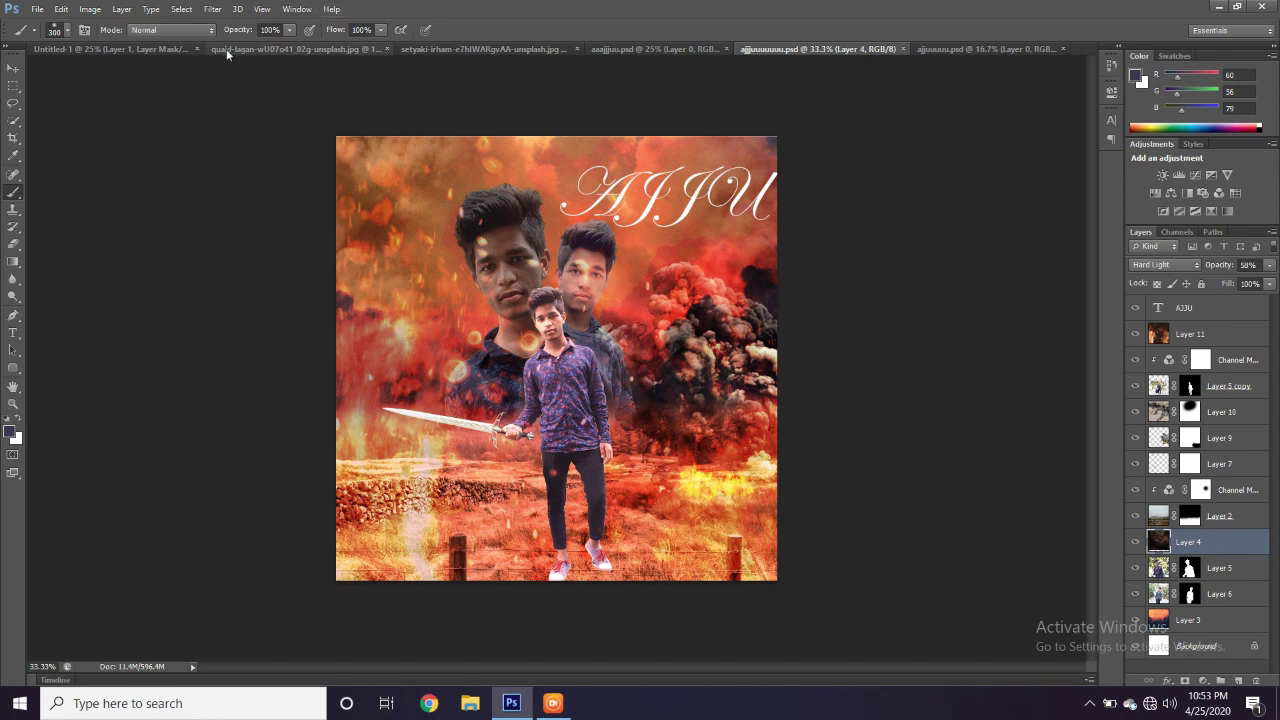
pyautogui.click(149, 48)
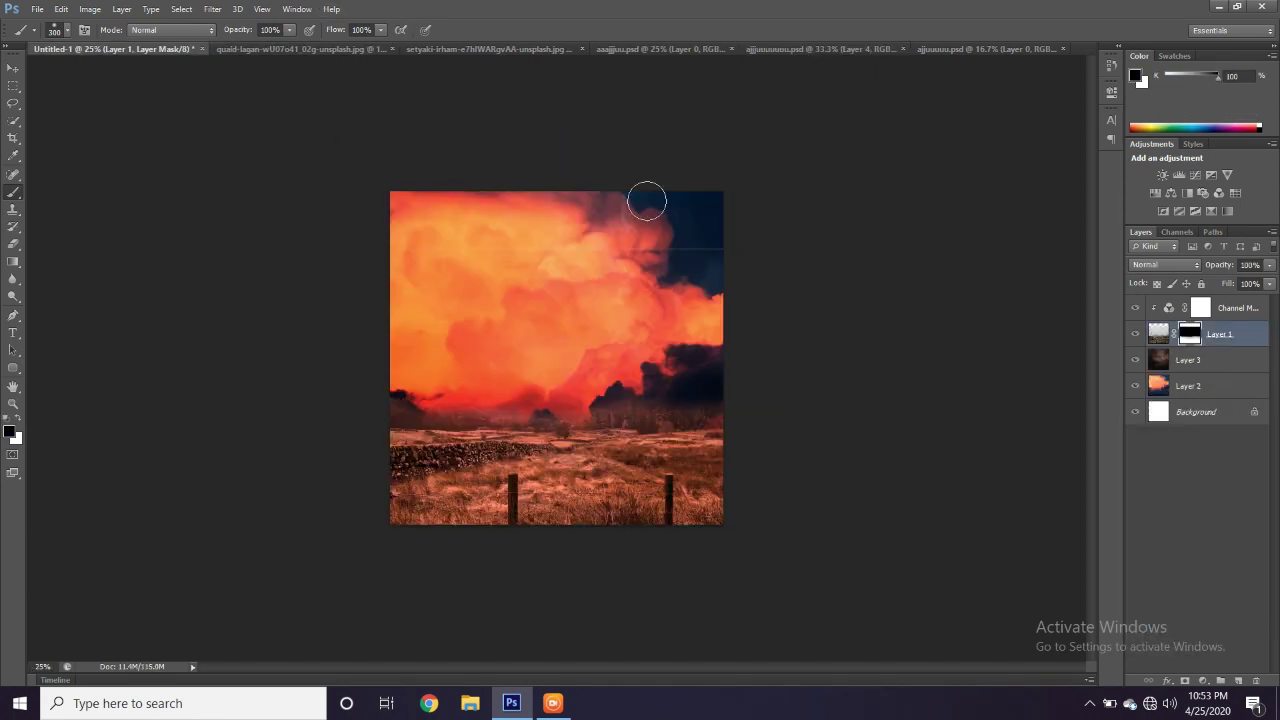
# Move Layer 3 up and slightly left over the sky with Free Transform and set its blend mode to Hard Light
pyautogui.click(1208, 359)
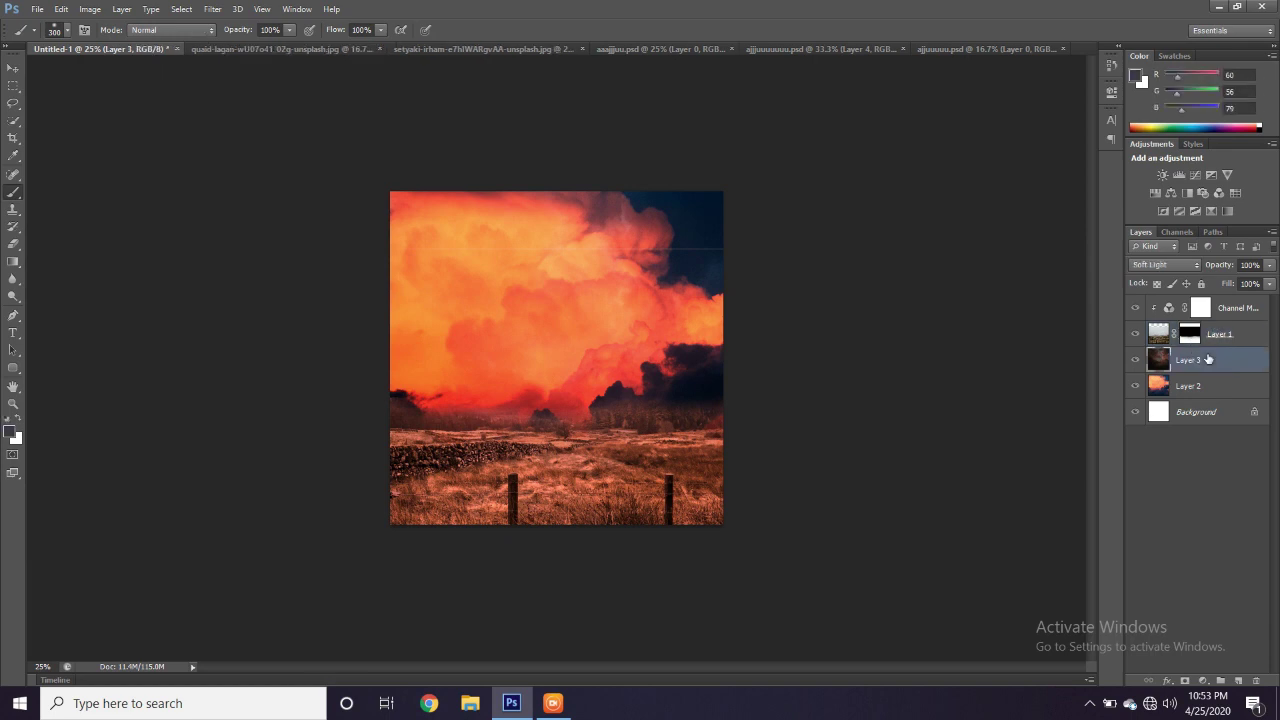
pyautogui.hotkey('ctrl', 't')
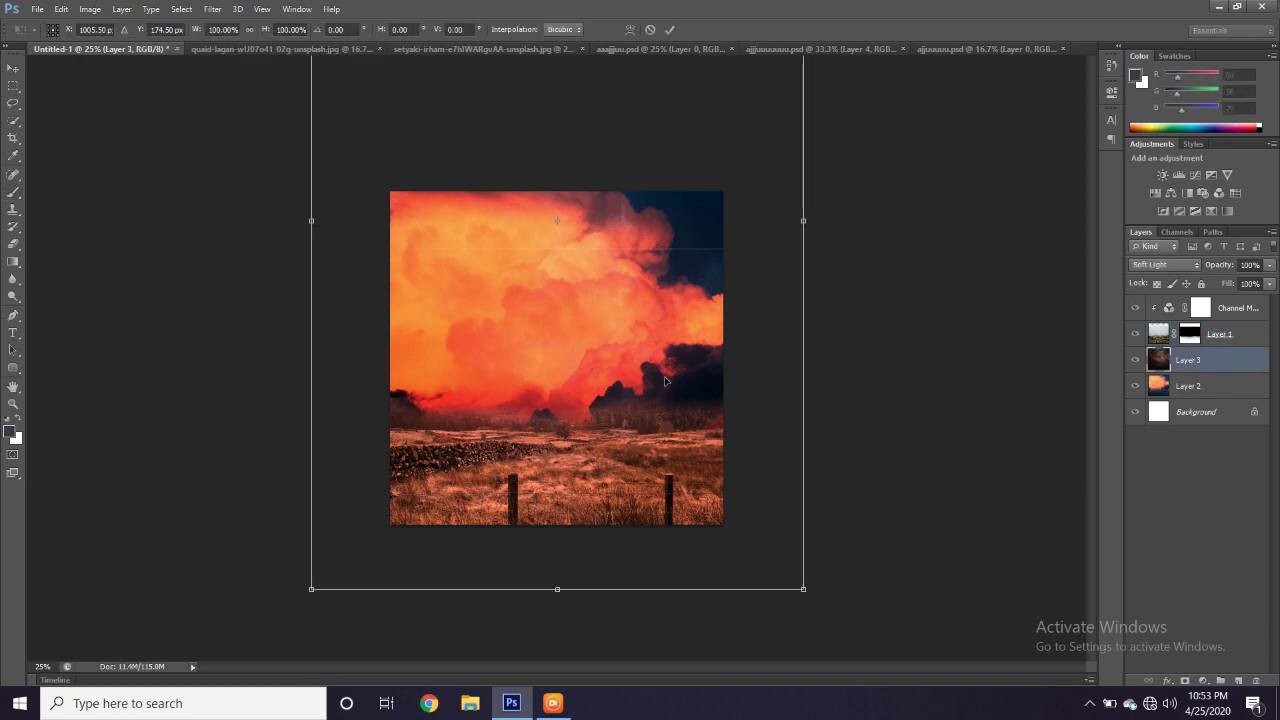
pyautogui.moveTo(664, 379); pyautogui.dragTo(658, 301)
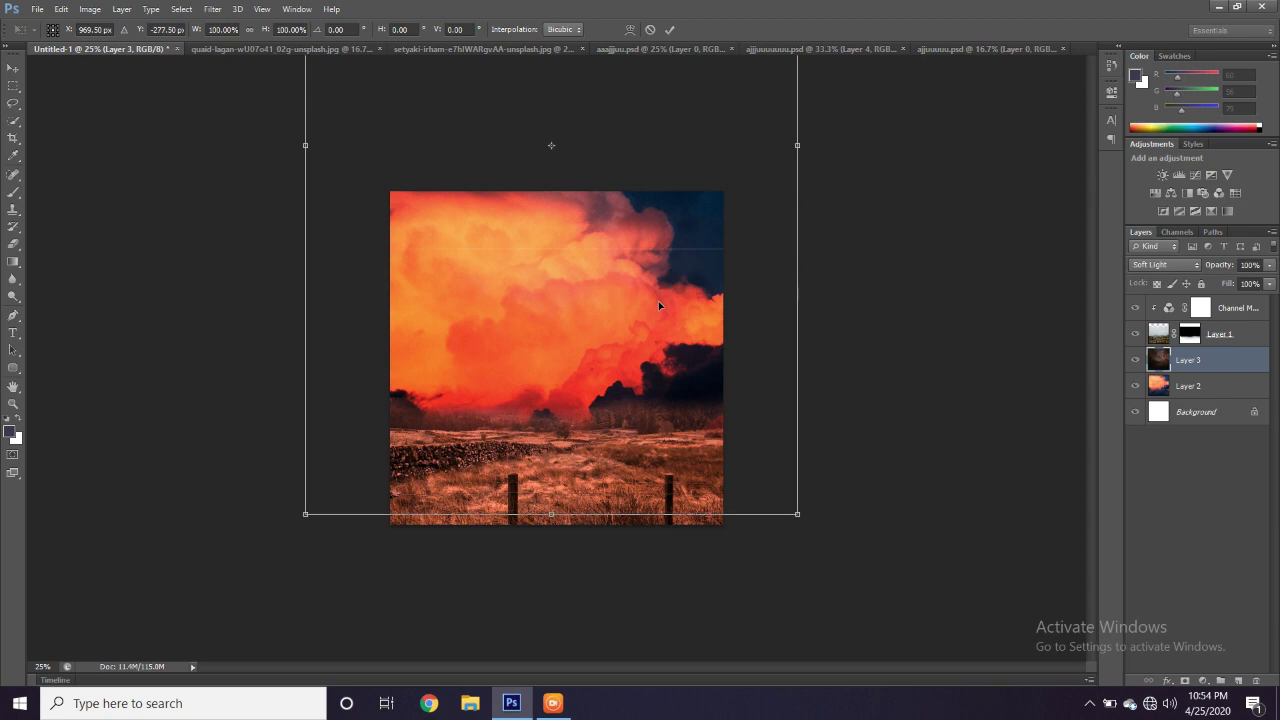
pyautogui.press('b')
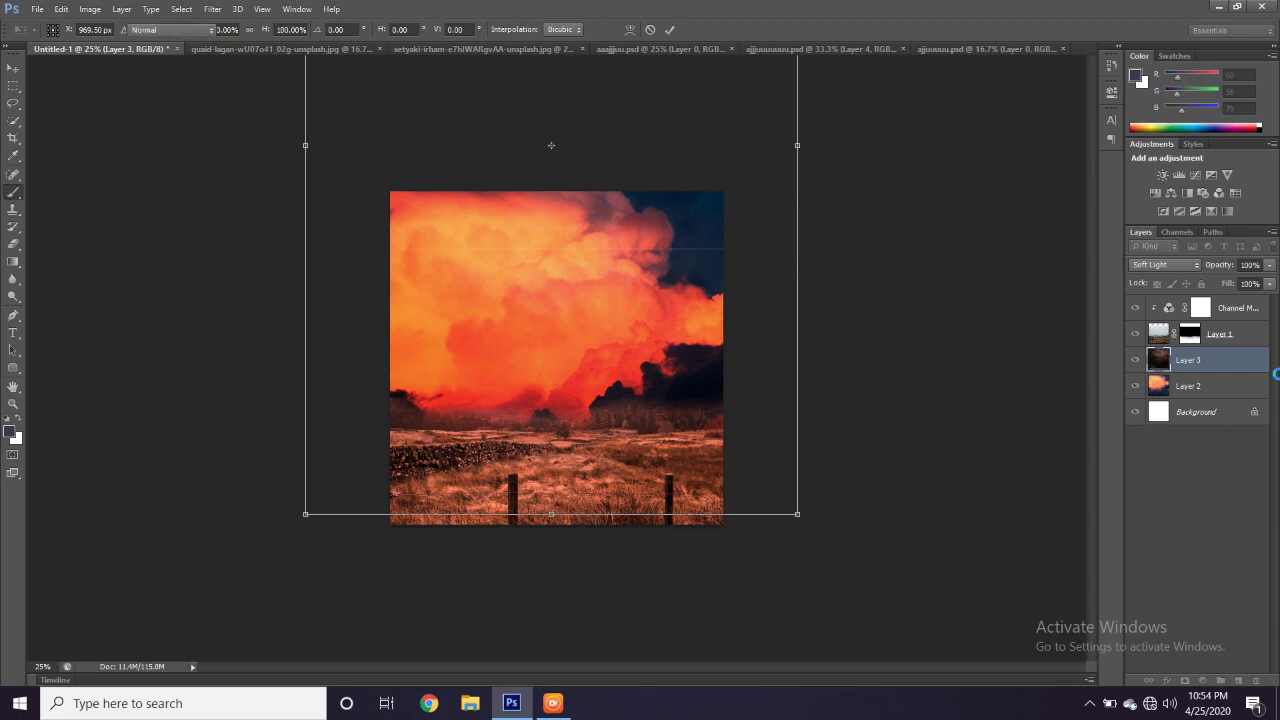
pyautogui.click(1184, 264)
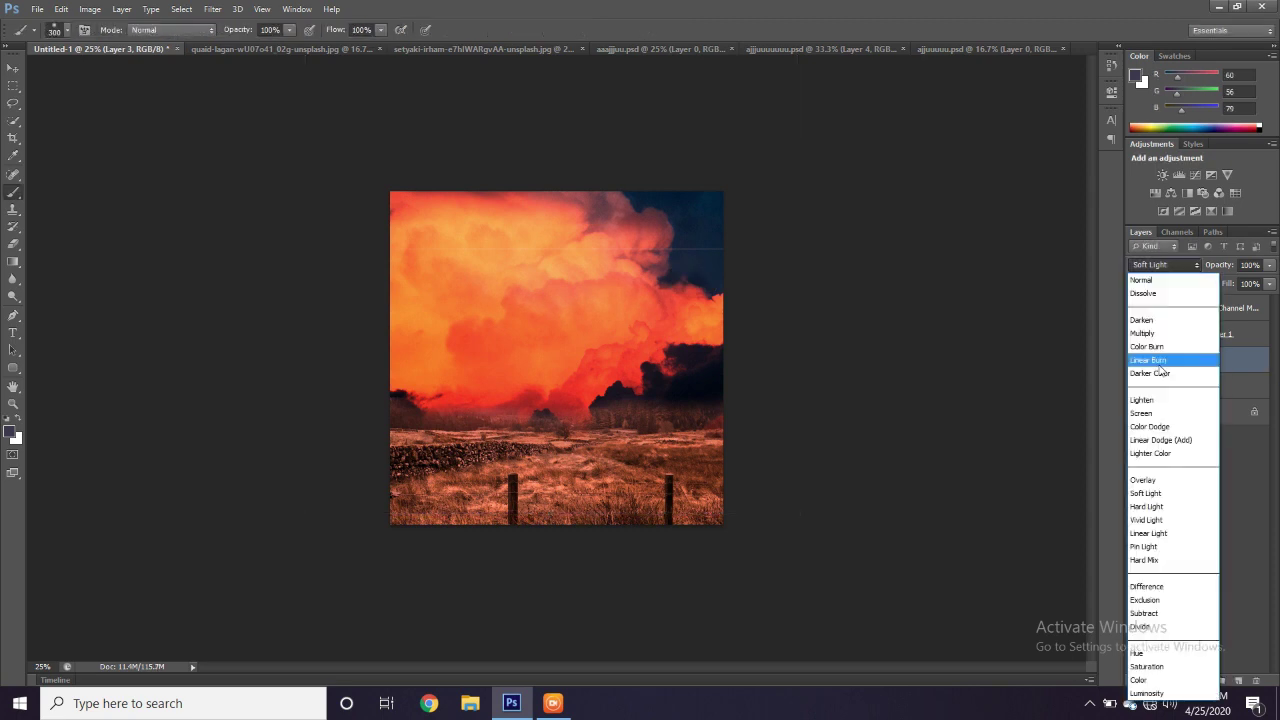
pyautogui.click(1150, 507)
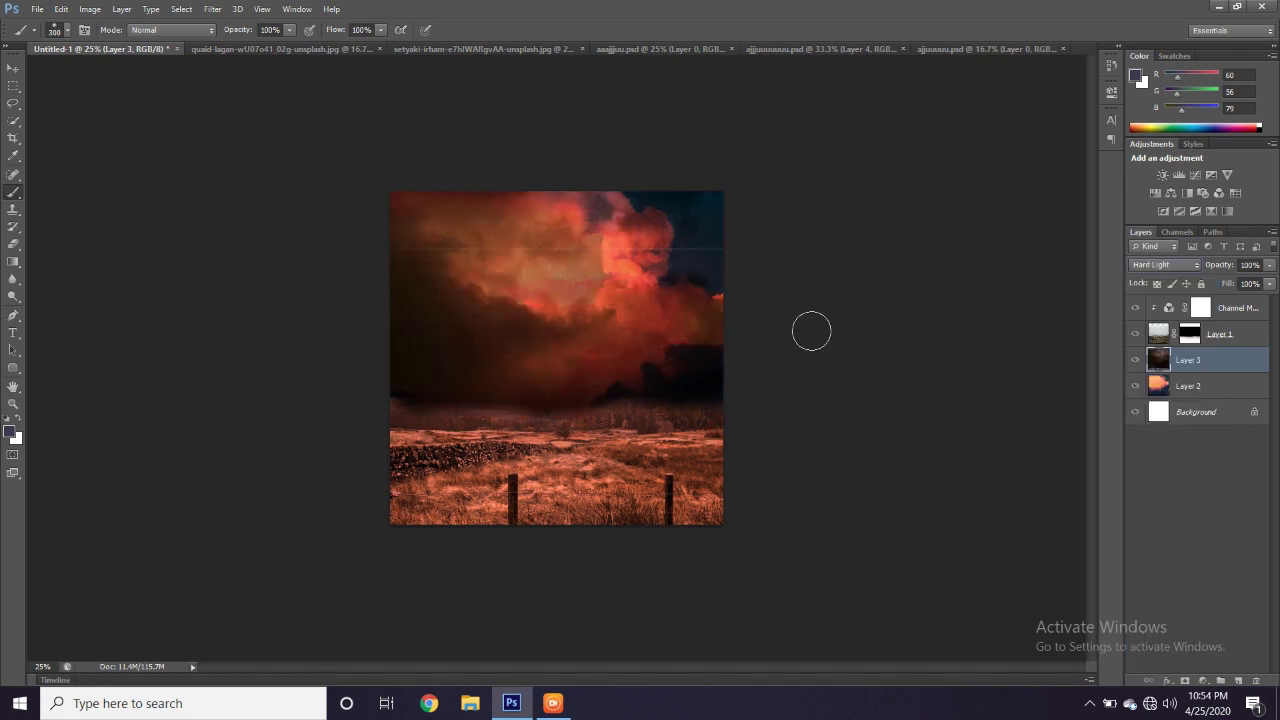
# Reposition Layer 2 behind the dark clouds and scale it down to about 85% with Free Transform
pyautogui.click(12, 67)
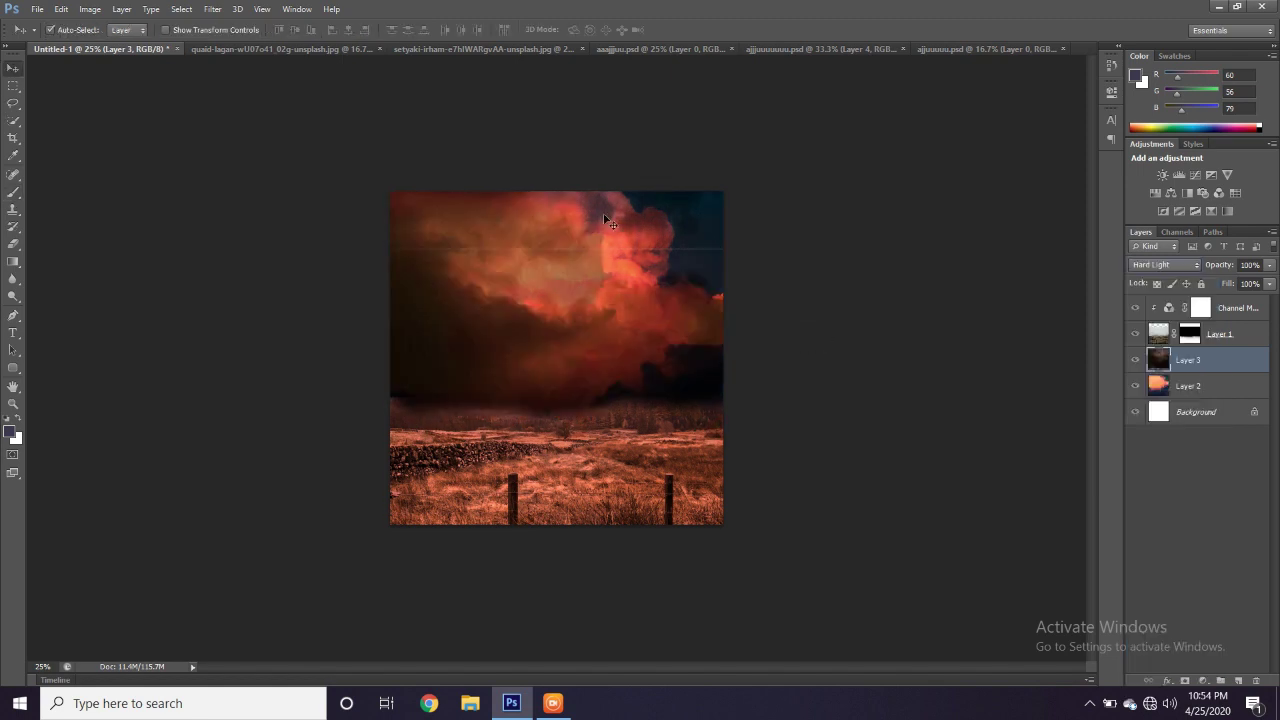
pyautogui.click(1212, 396)
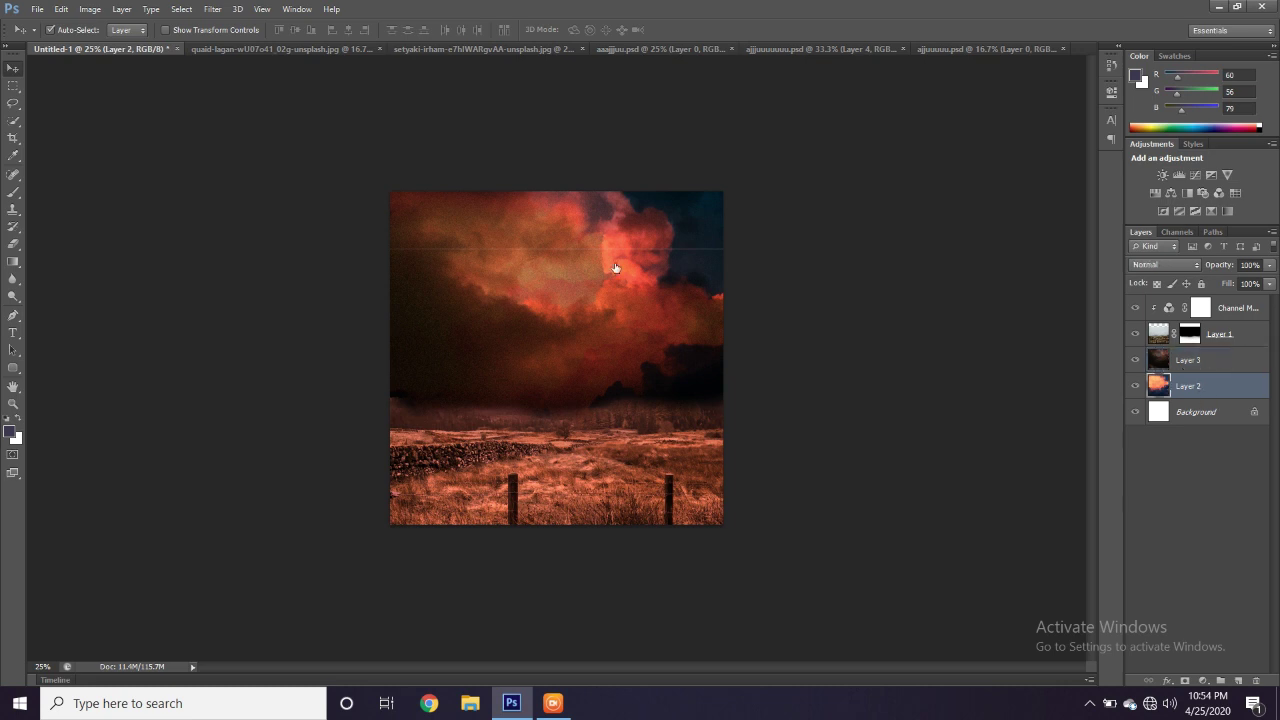
pyautogui.hotkey('ctrl', 't')
pyautogui.moveTo(624, 284); pyautogui.dragTo(666, 272)
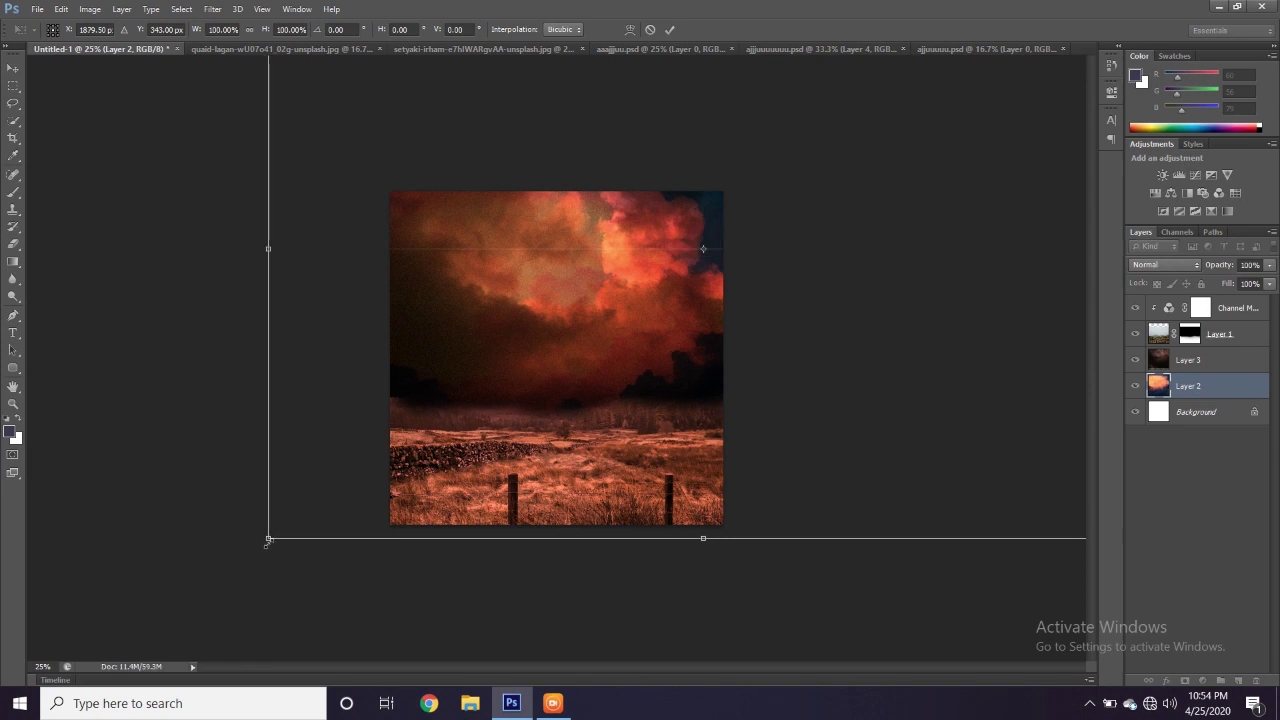
pyautogui.moveTo(268, 540); pyautogui.dragTo(567, 385)
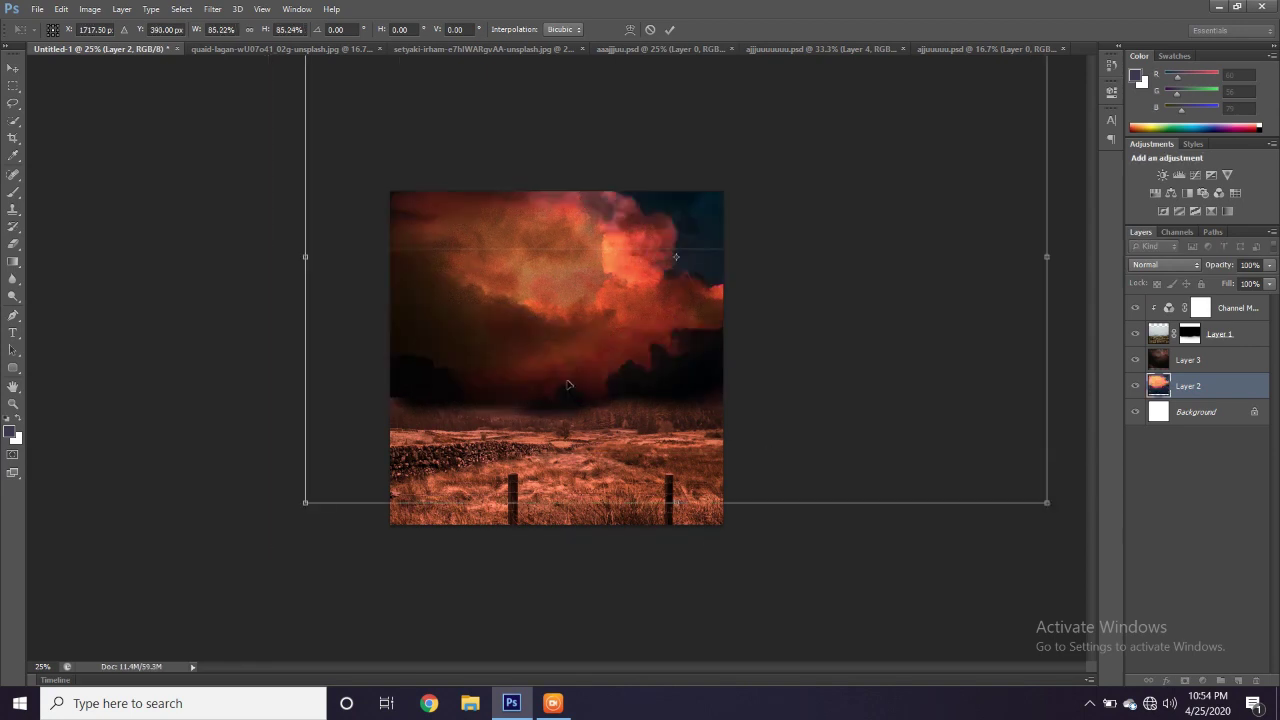
pyautogui.press('Return')
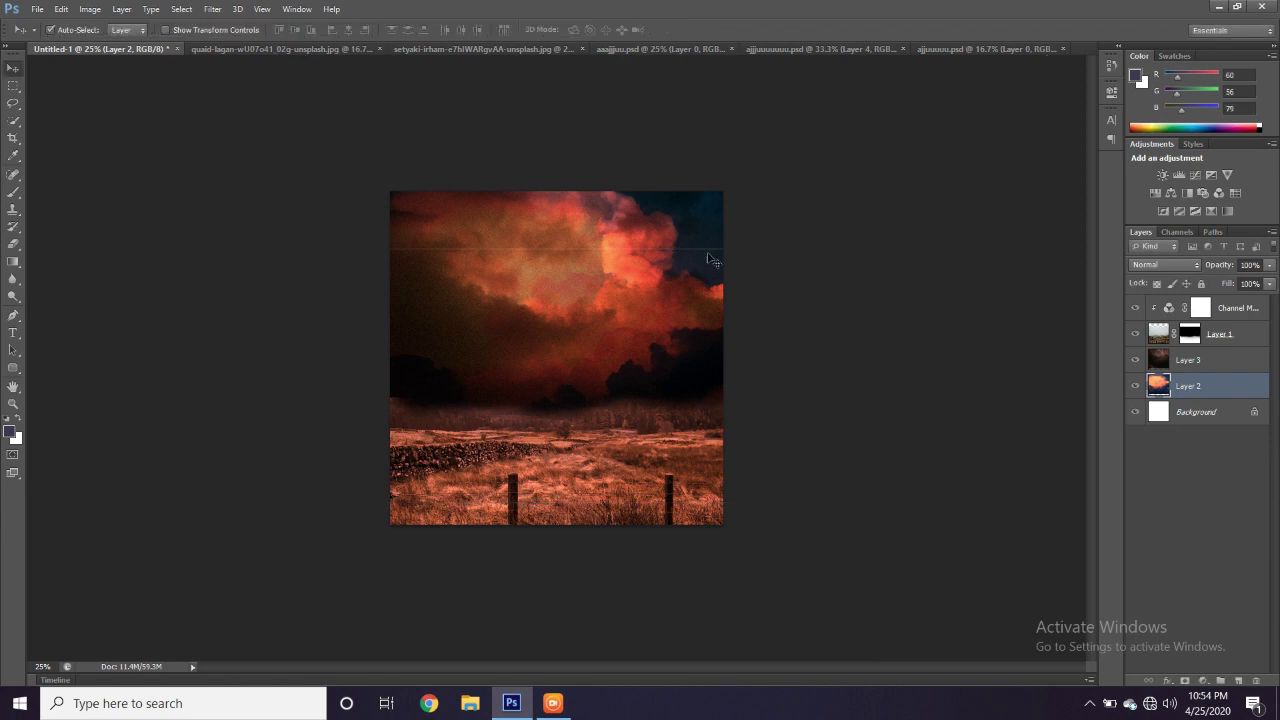
# Close the finished reference composite and copy the cut-out man holding the bag from ajjuuuuu.psd into Untitled-1 above Layer 2
pyautogui.click(880, 48)
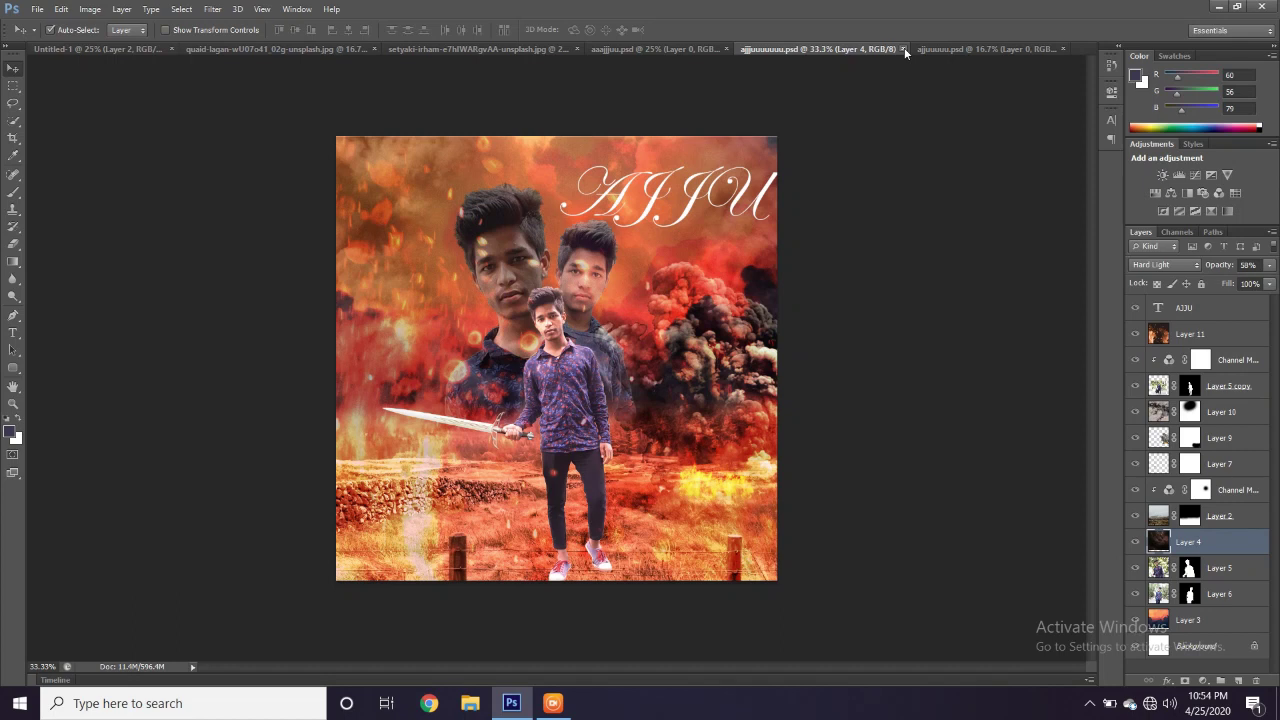
pyautogui.click(903, 49)
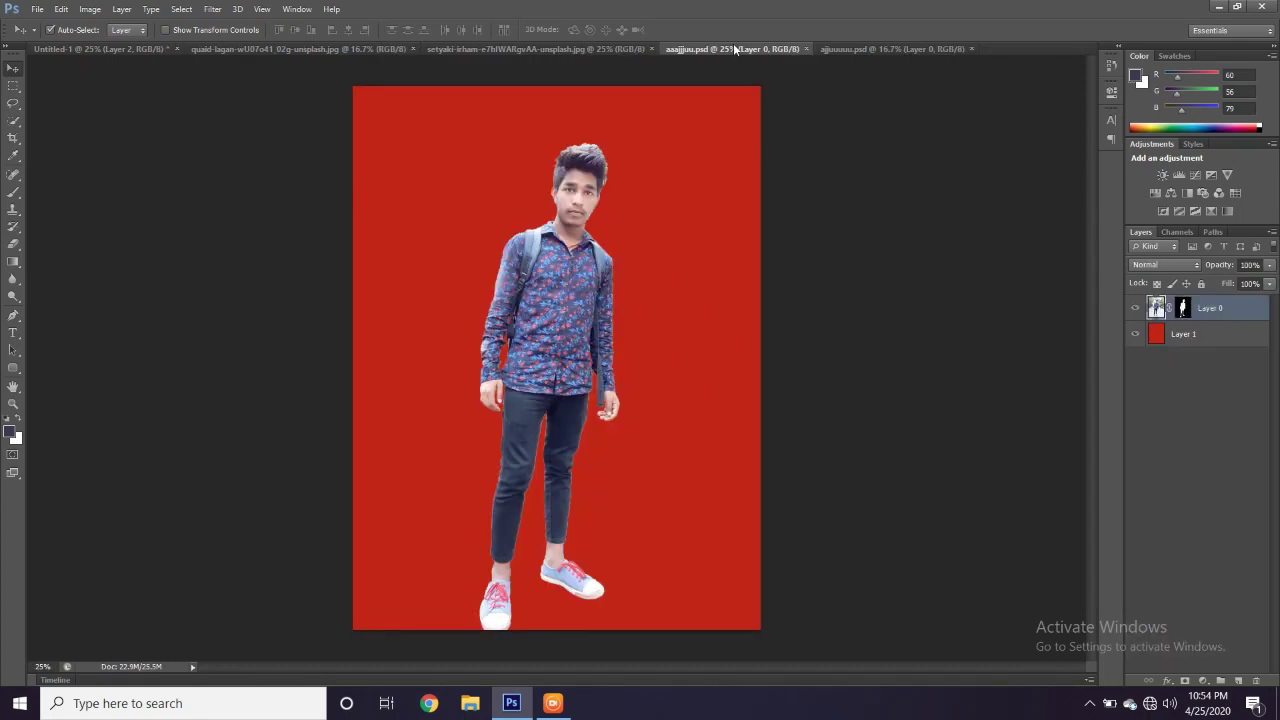
pyautogui.moveTo(735, 49); pyautogui.dragTo(573, 260)
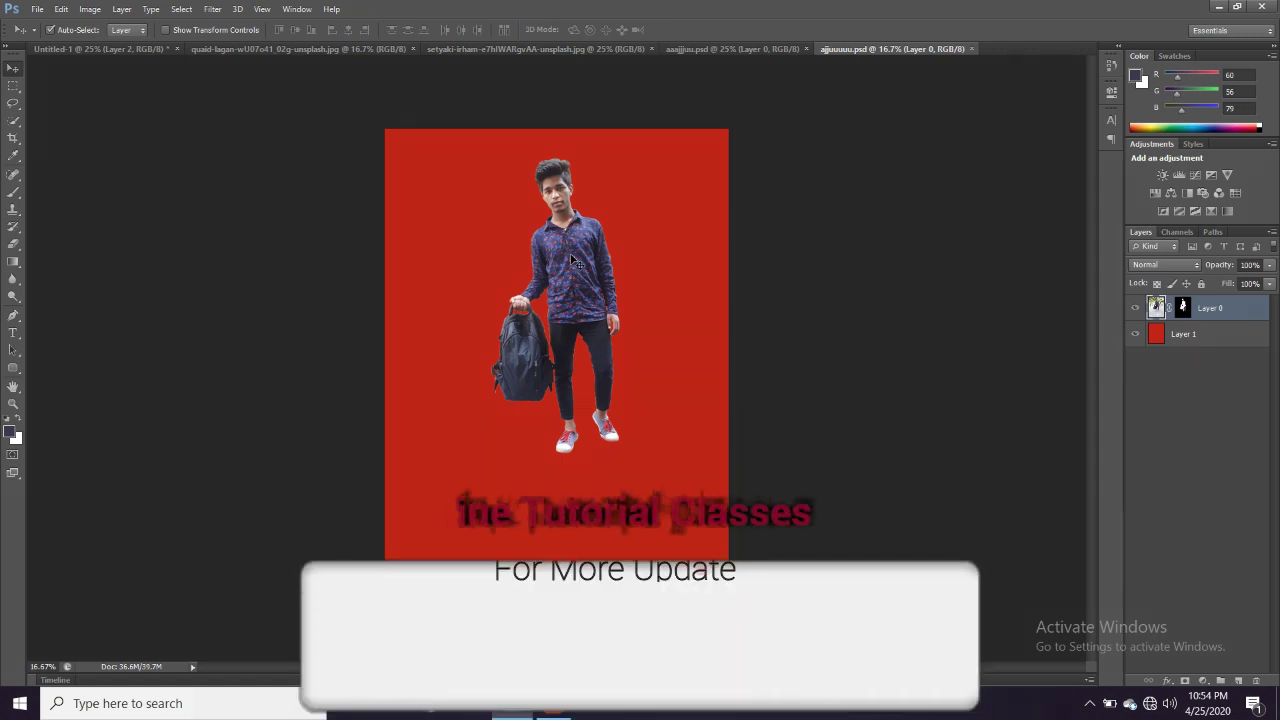
pyautogui.click(125, 49)
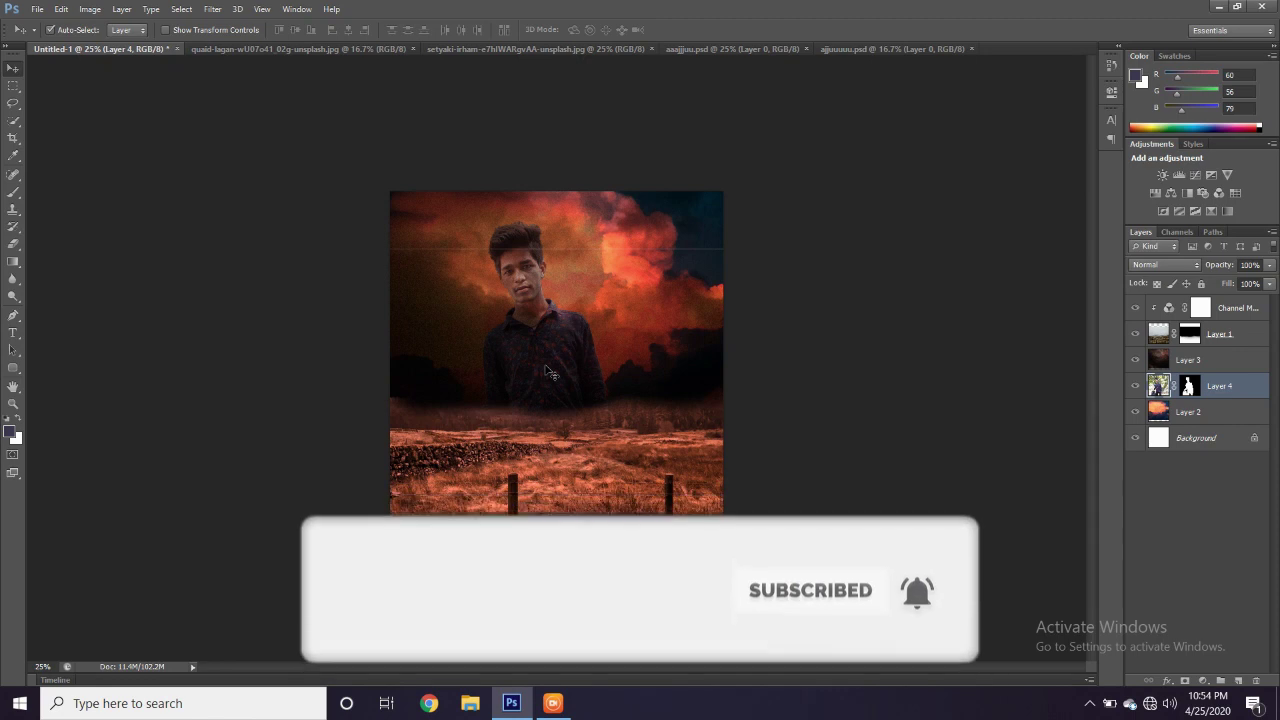
# Select Layer 3 and raise it to the top of the layer stack, above the Channel Mixer adjustment
pyautogui.click(548, 372)
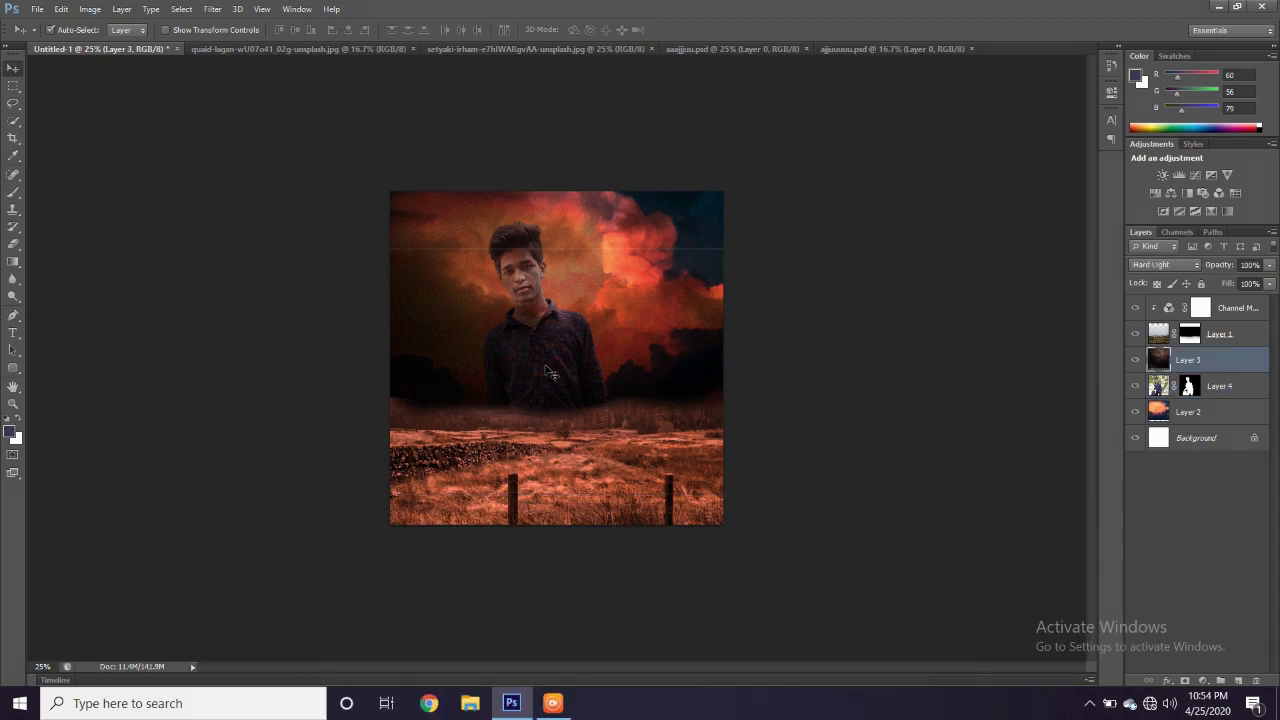
pyautogui.hotkey('ctrl', ']')
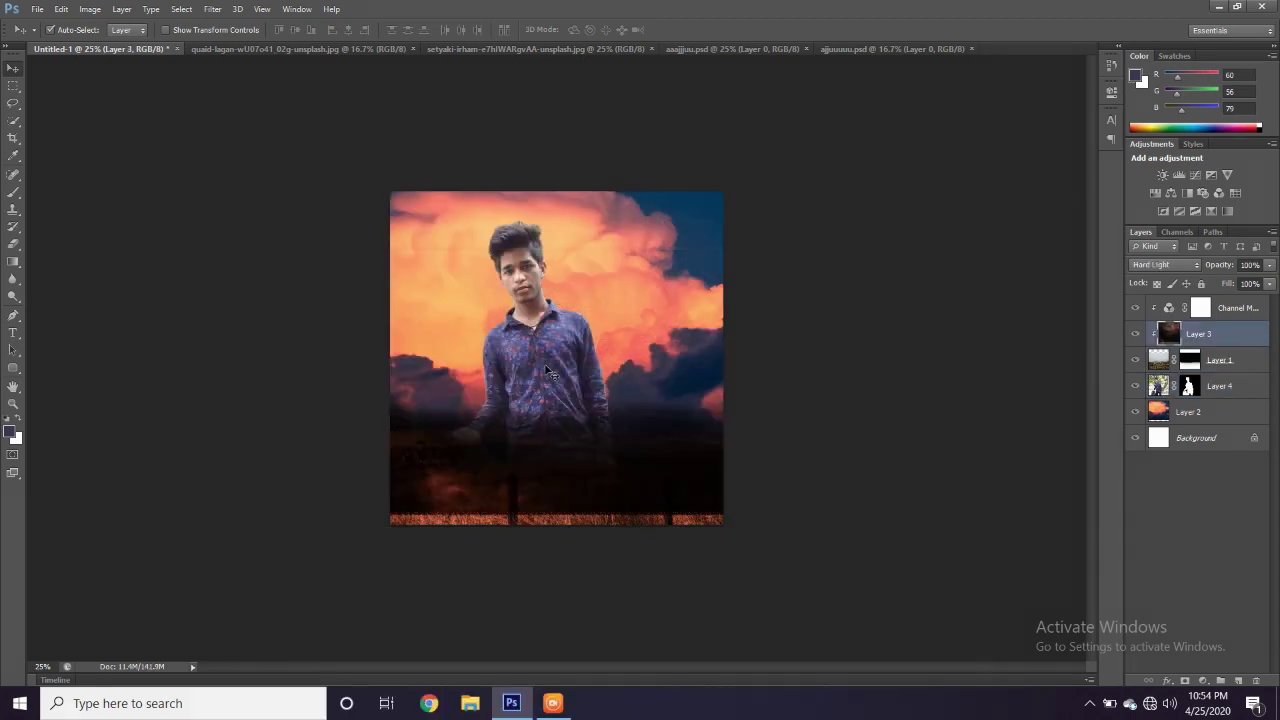
pyautogui.hotkey('ctrl', ']')
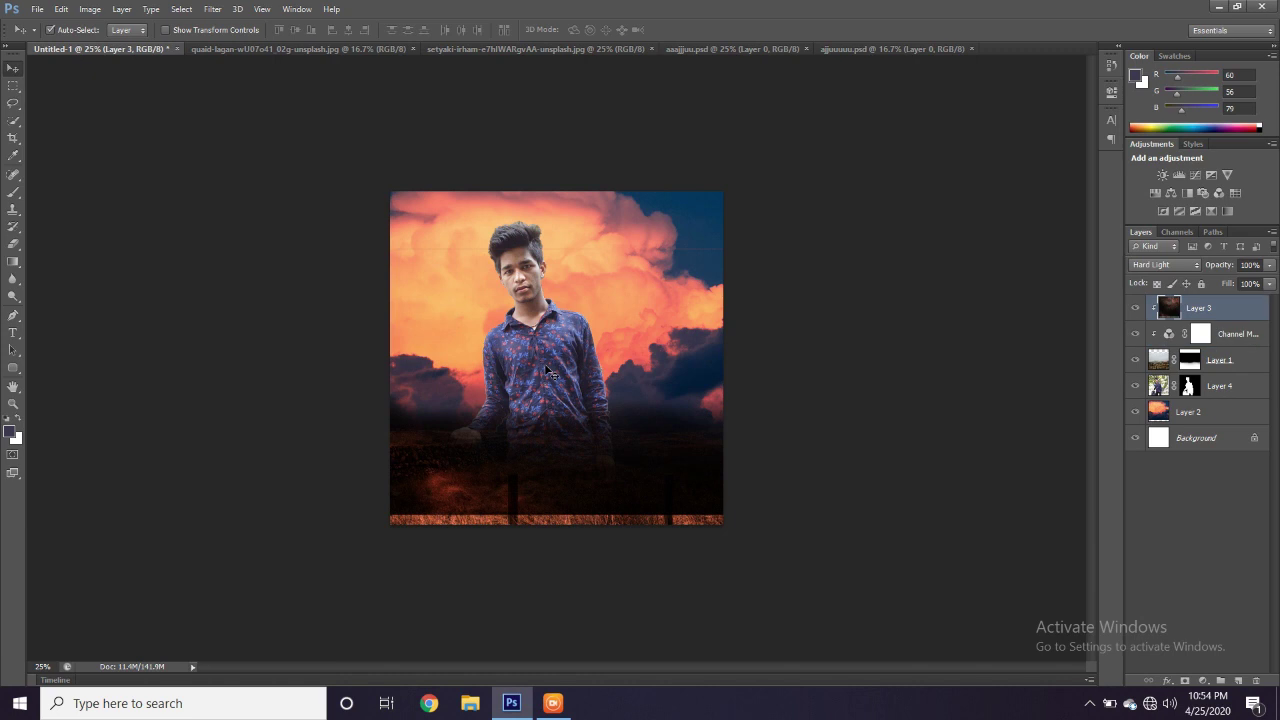
# Move Layer 3 back down the layer stack to directly beneath Layer 1
pyautogui.rightClick(1241, 304)
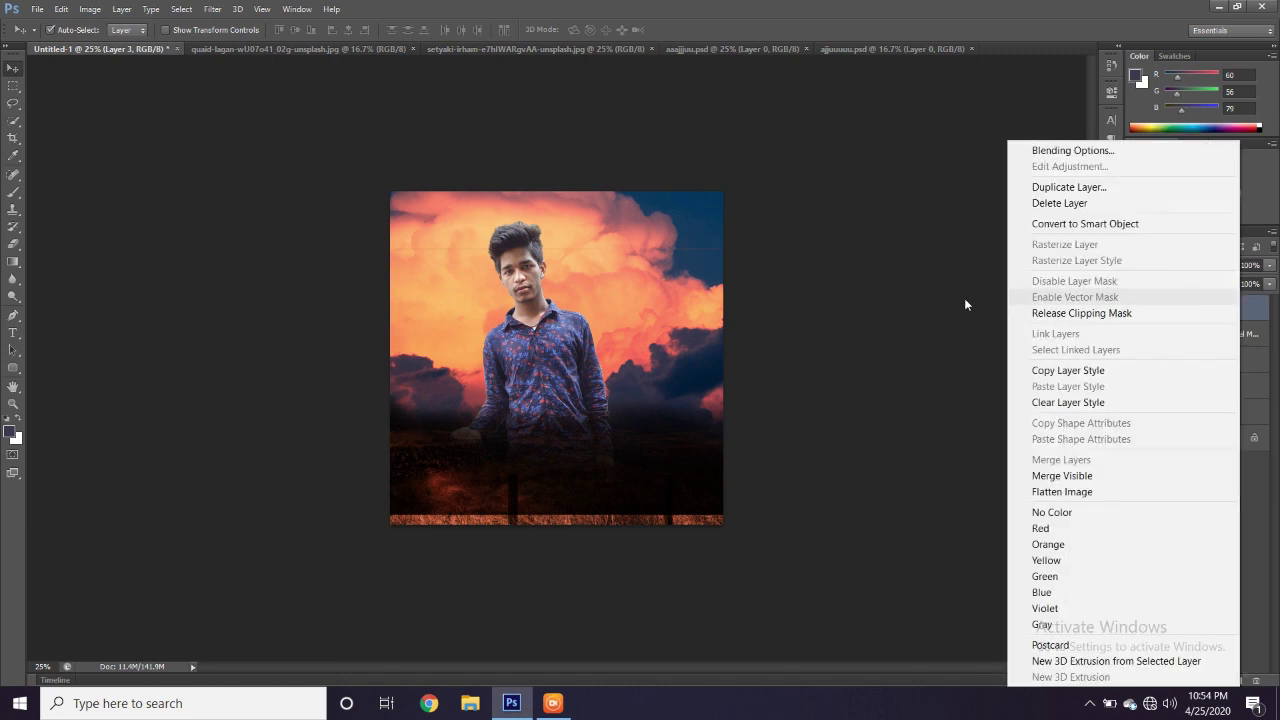
pyautogui.click(966, 304)
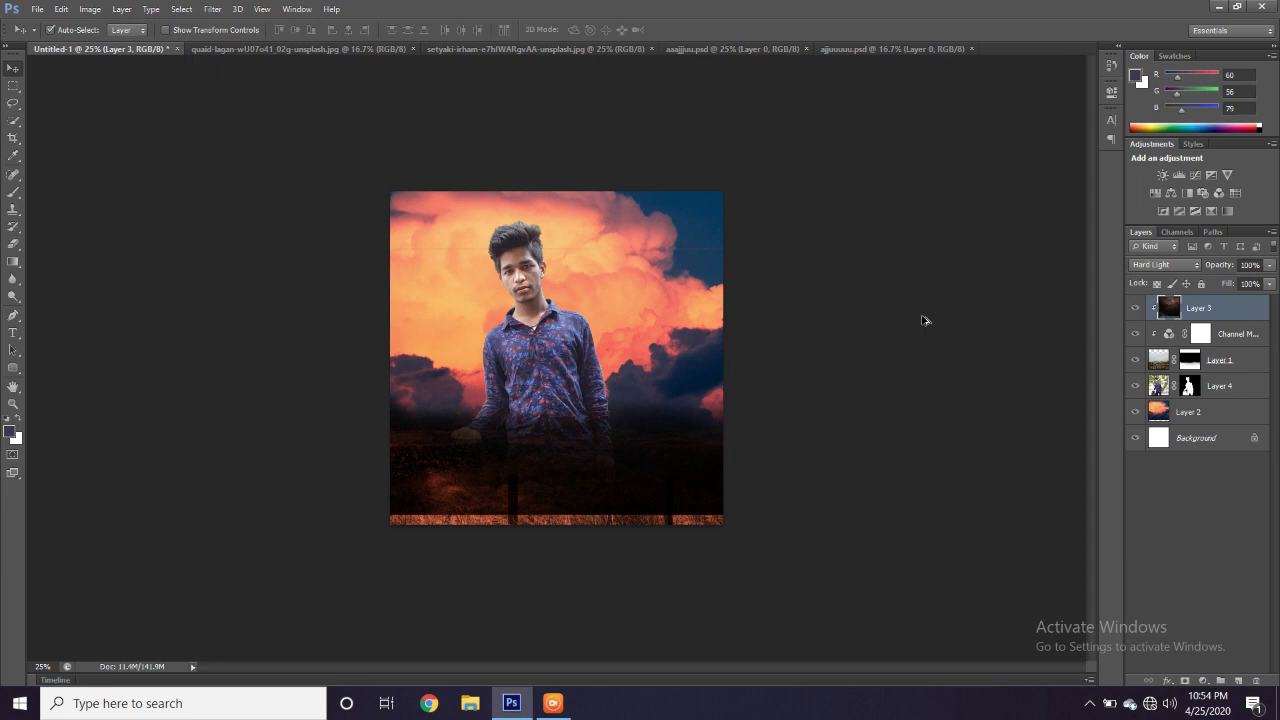
pyautogui.hotkey('ctrl', '[')
# Raise Layer 4 with the bag-holding man above the Channel Mixer adjustment and release its clipping mask
pyautogui.click(1230, 388)
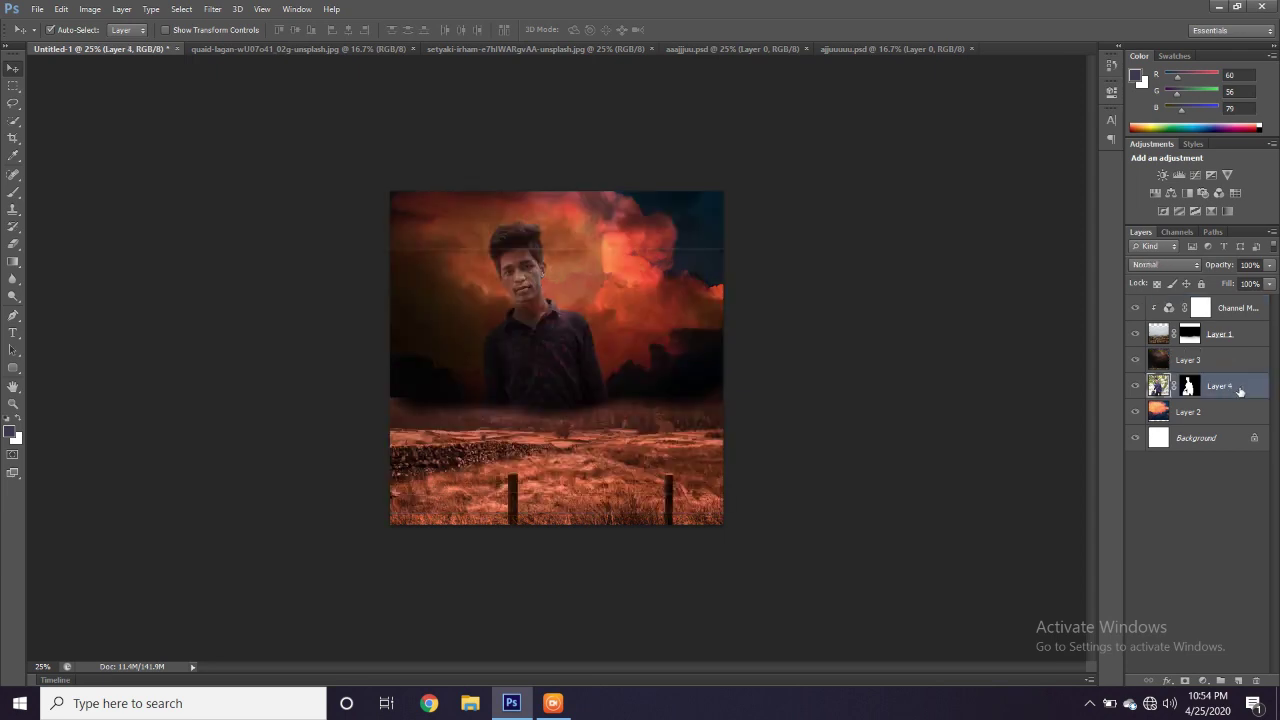
pyautogui.hotkey('ctrl', ']')
pyautogui.hotkey('ctrl', ']')
pyautogui.hotkey('ctrl', ']')
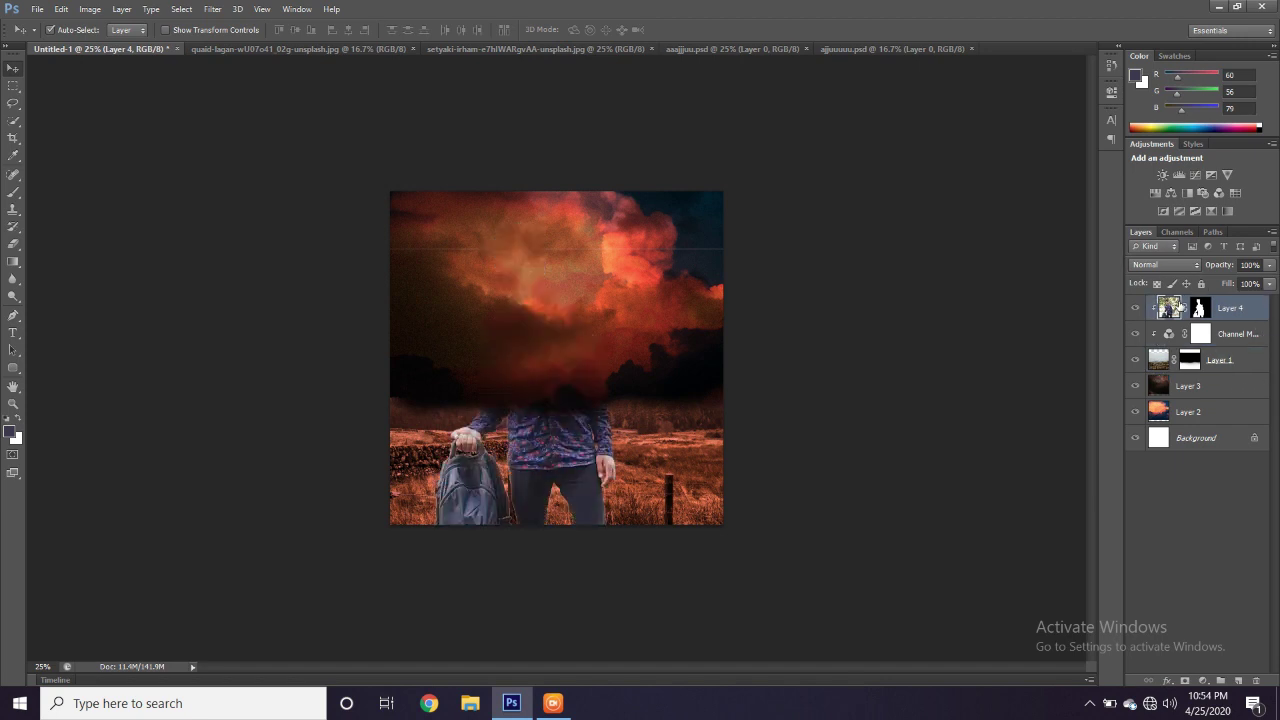
pyautogui.rightClick(1242, 308)
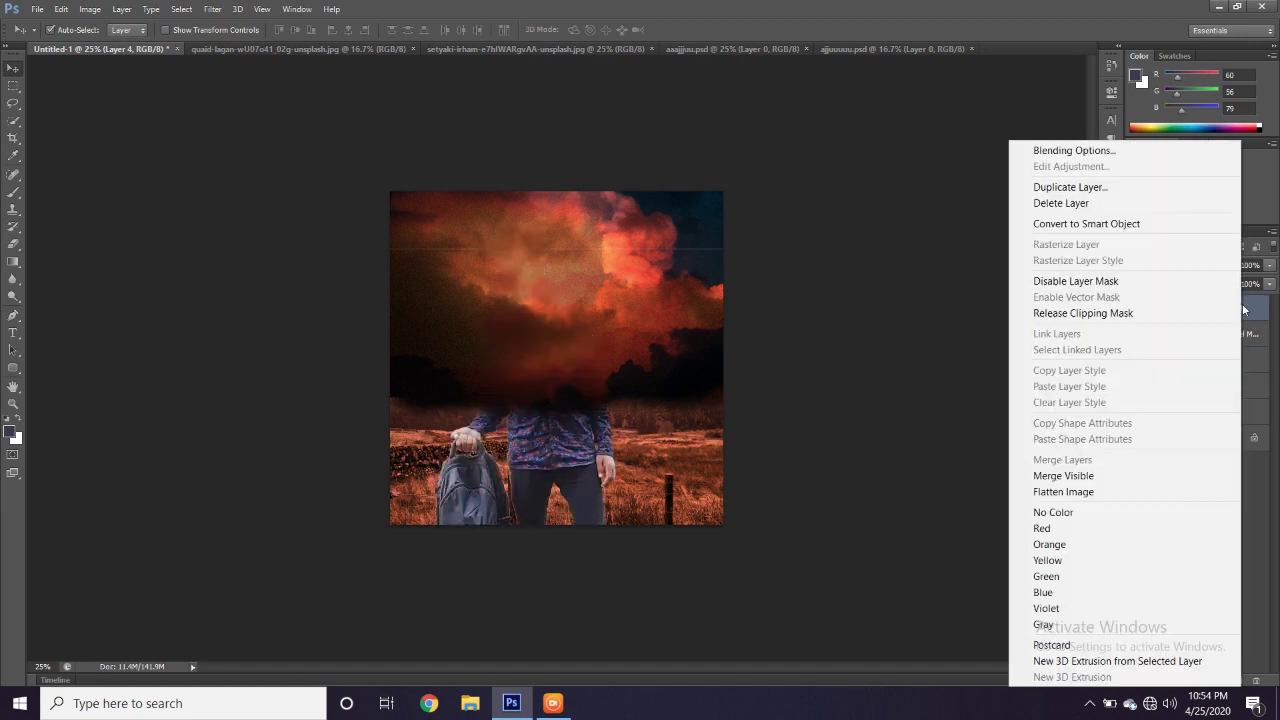
pyautogui.click(1138, 313)
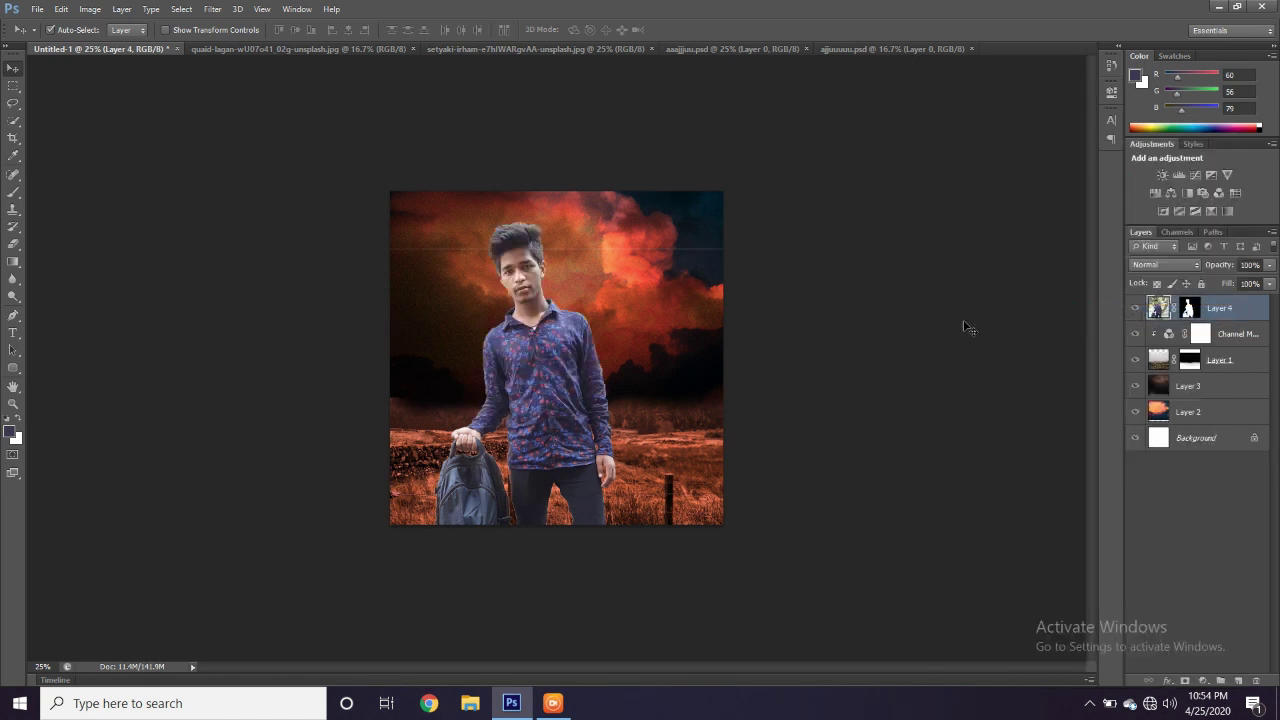
# Scale Layer 4 down to about 52% with Free Transform and stand the full-length man in the middle of the field
pyautogui.moveTo(550, 352); pyautogui.dragTo(549, 338)
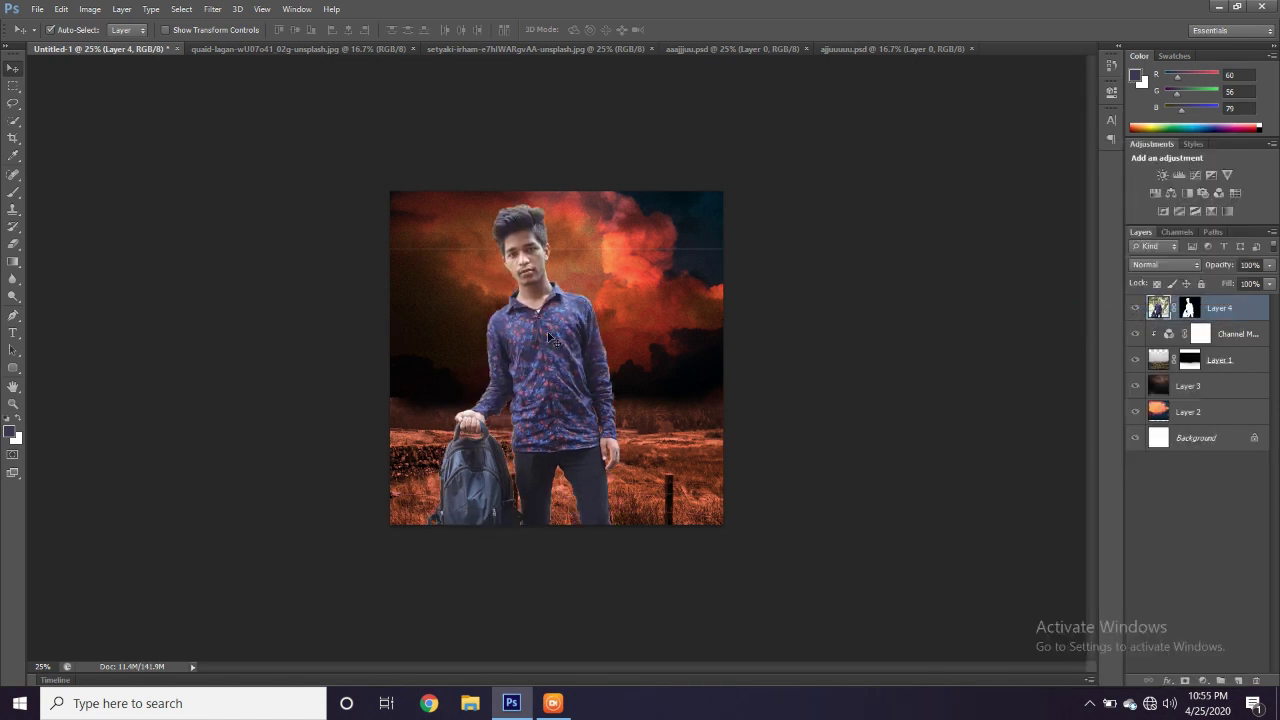
pyautogui.hotkey('ctrl', 't')
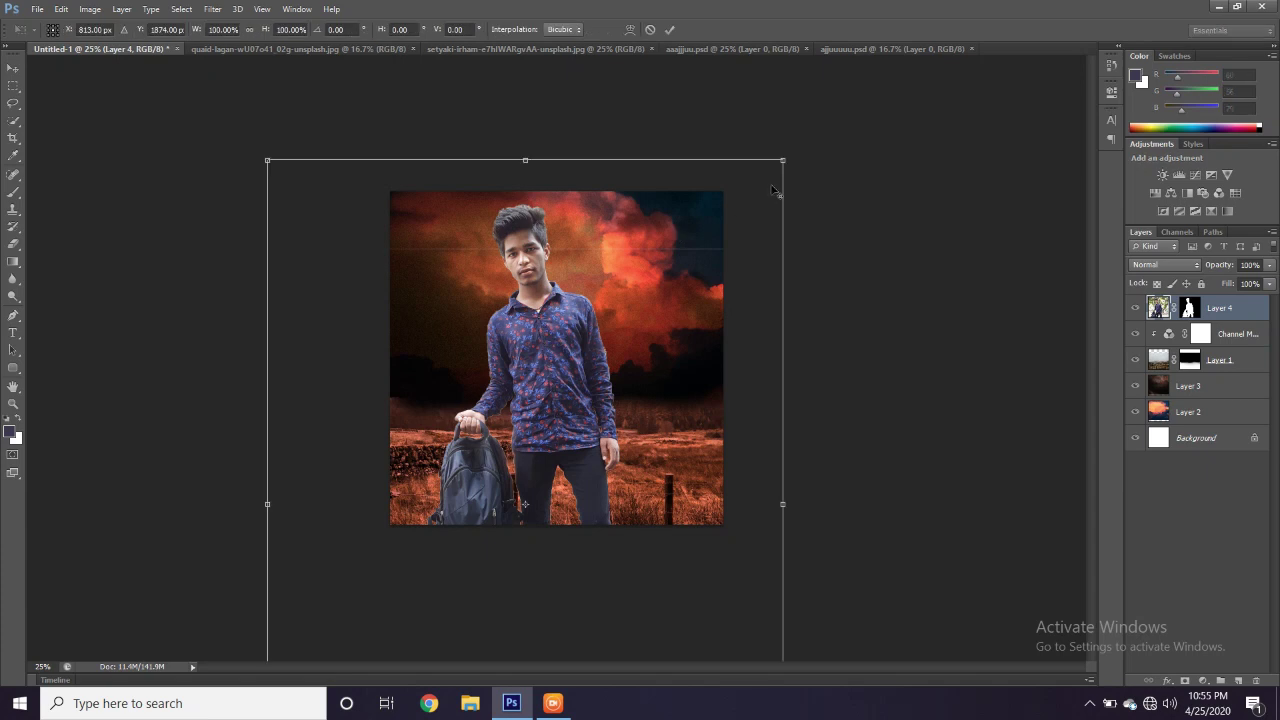
pyautogui.moveTo(785, 161); pyautogui.dragTo(592, 321)
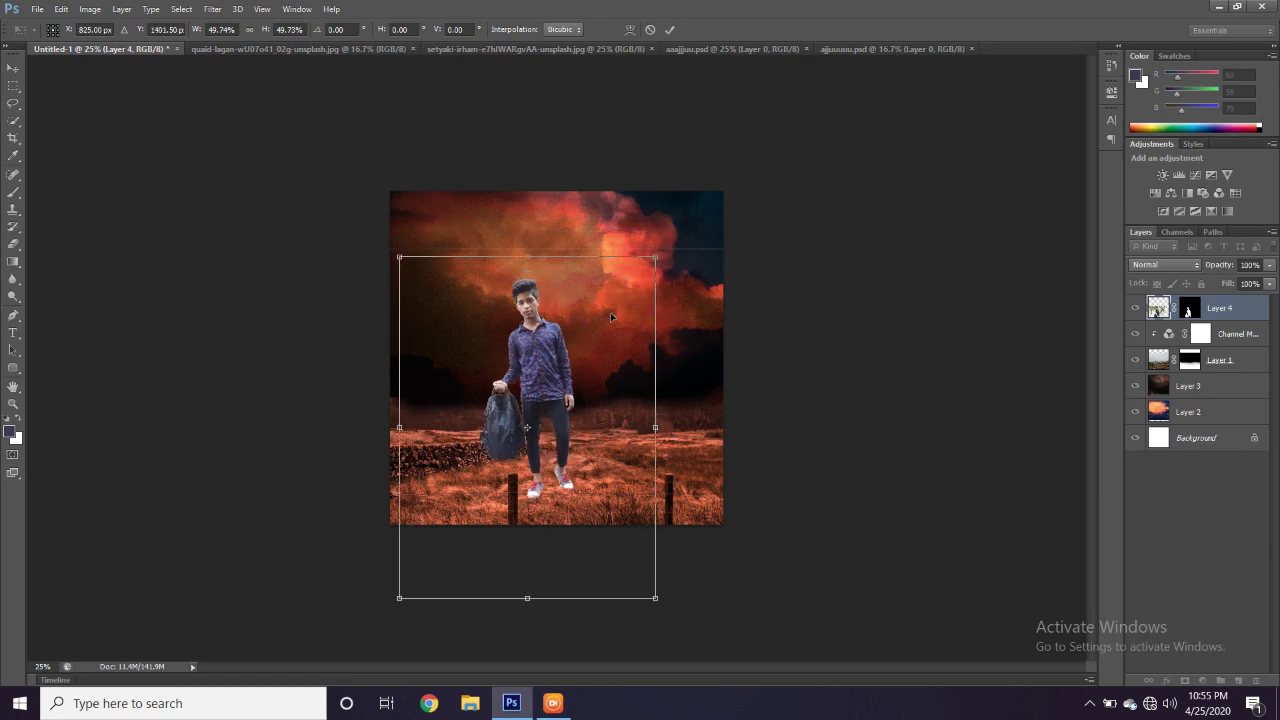
pyautogui.hotkey('ctrl', '+')
pyautogui.hotkey('ctrl', '+')
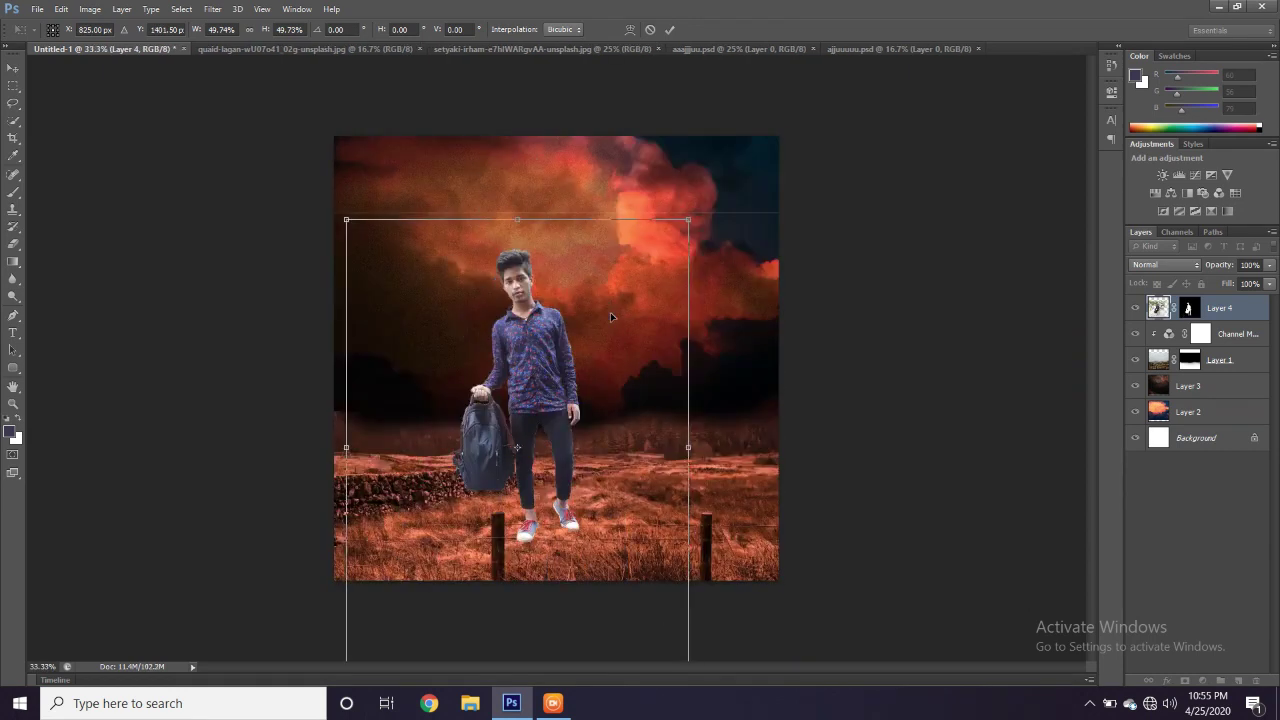
pyautogui.moveTo(689, 219); pyautogui.dragTo(638, 284)
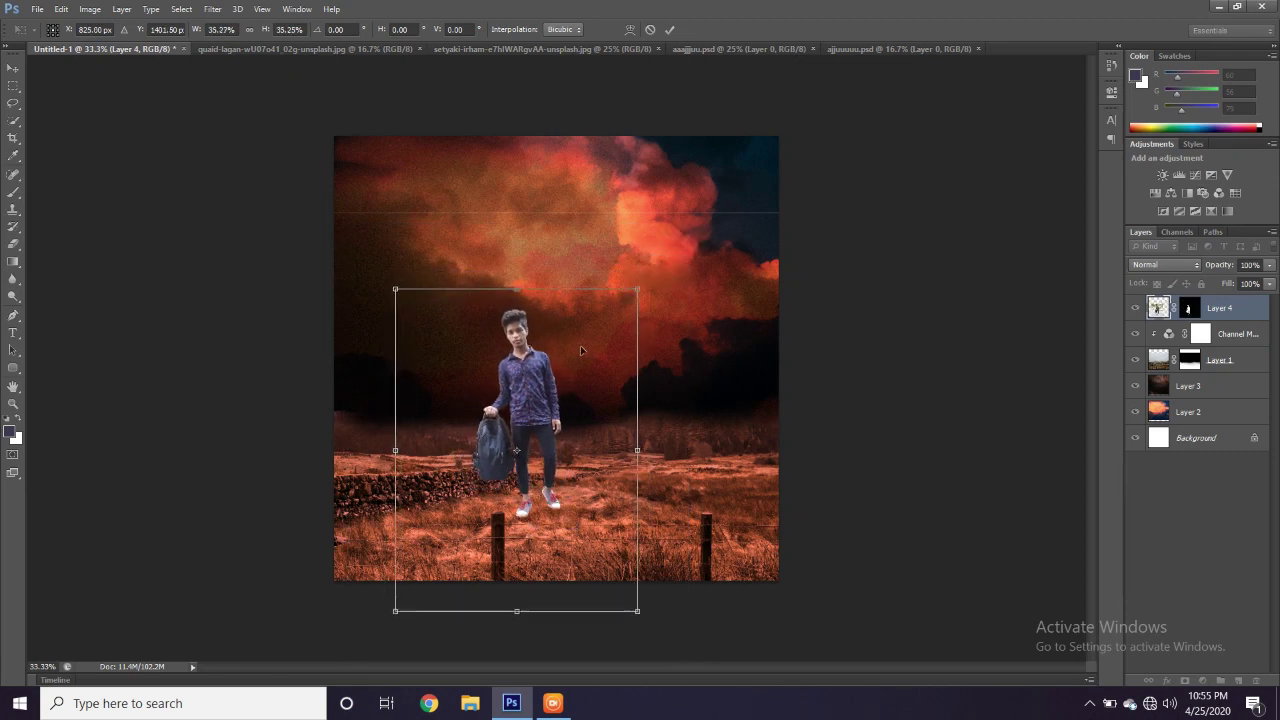
pyautogui.moveTo(573, 338); pyautogui.dragTo(592, 357)
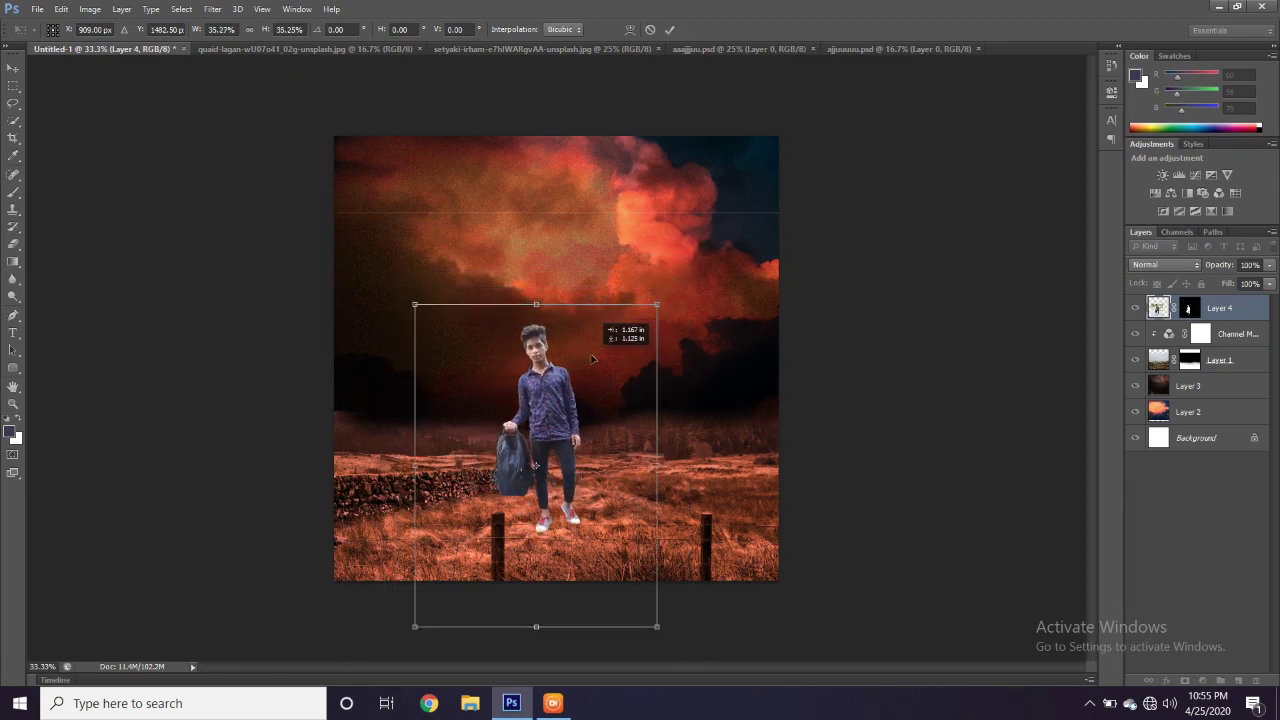
pyautogui.moveTo(657, 303); pyautogui.dragTo(712, 227)
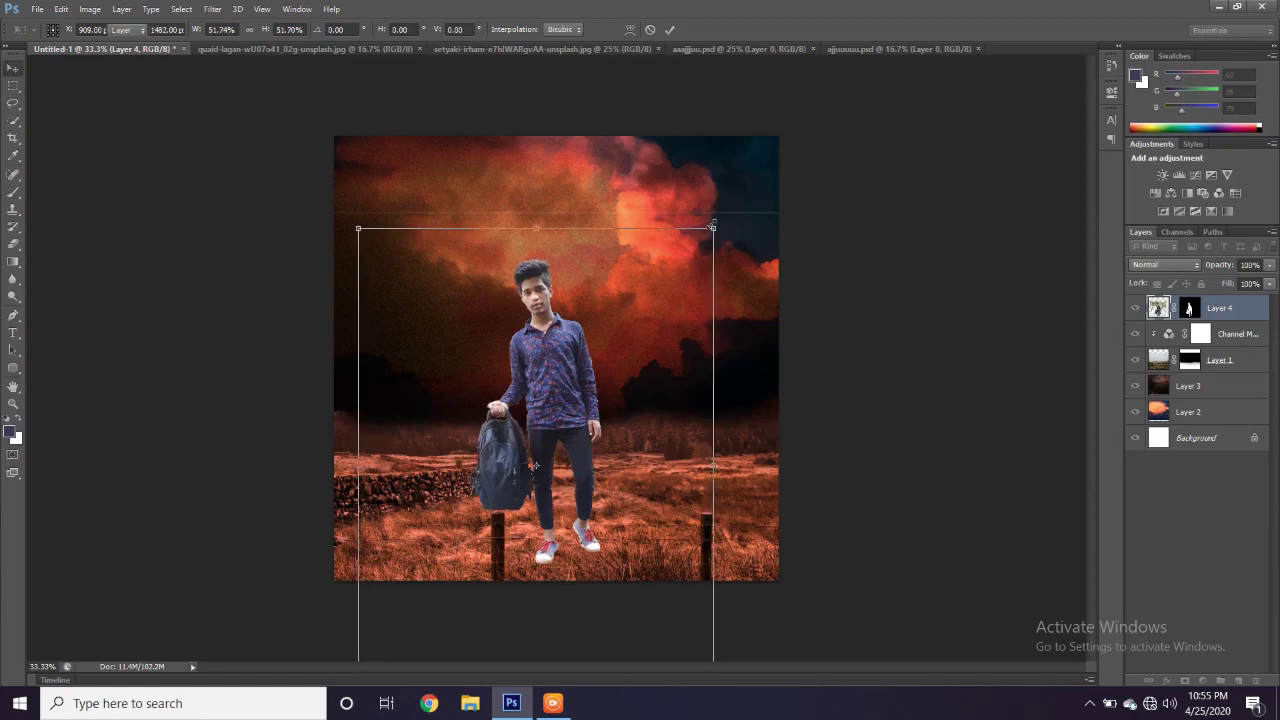
pyautogui.press('Return')
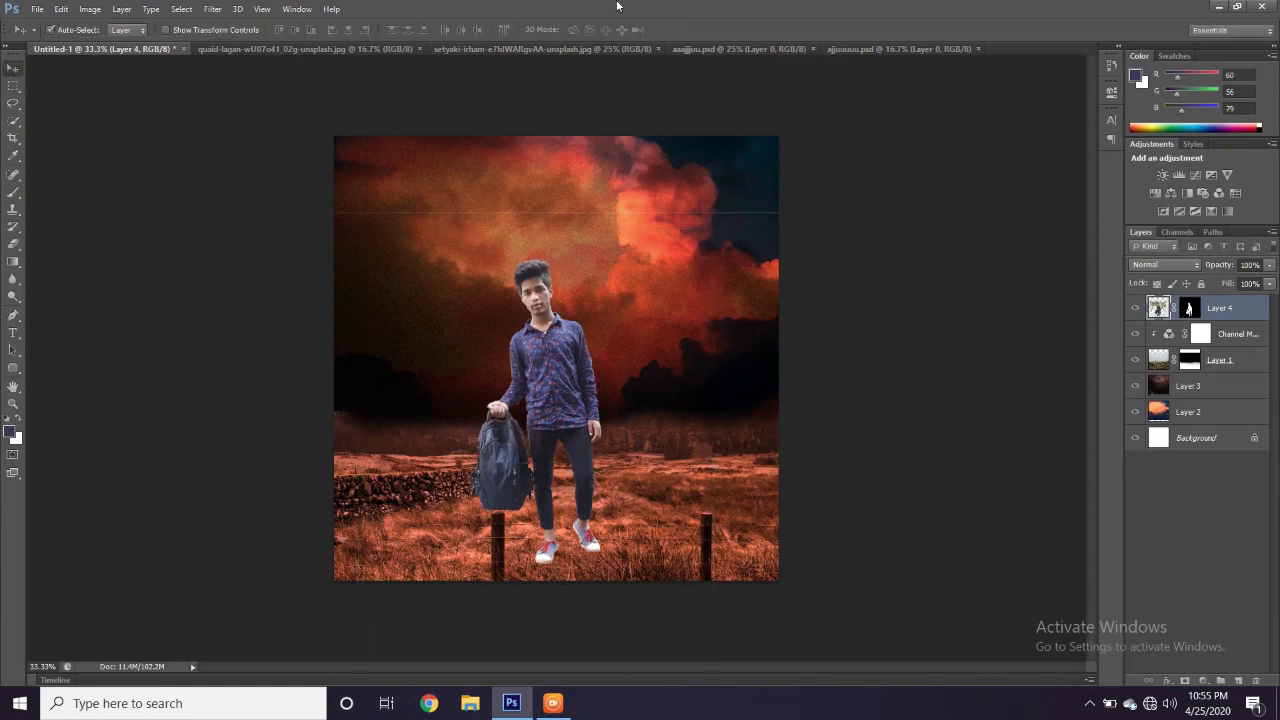
# Copy the cut-out man holding the bag from ajjuuuuu.psd into Untitled-1 again, directly above Layer 2
pyautogui.click(1190, 420)
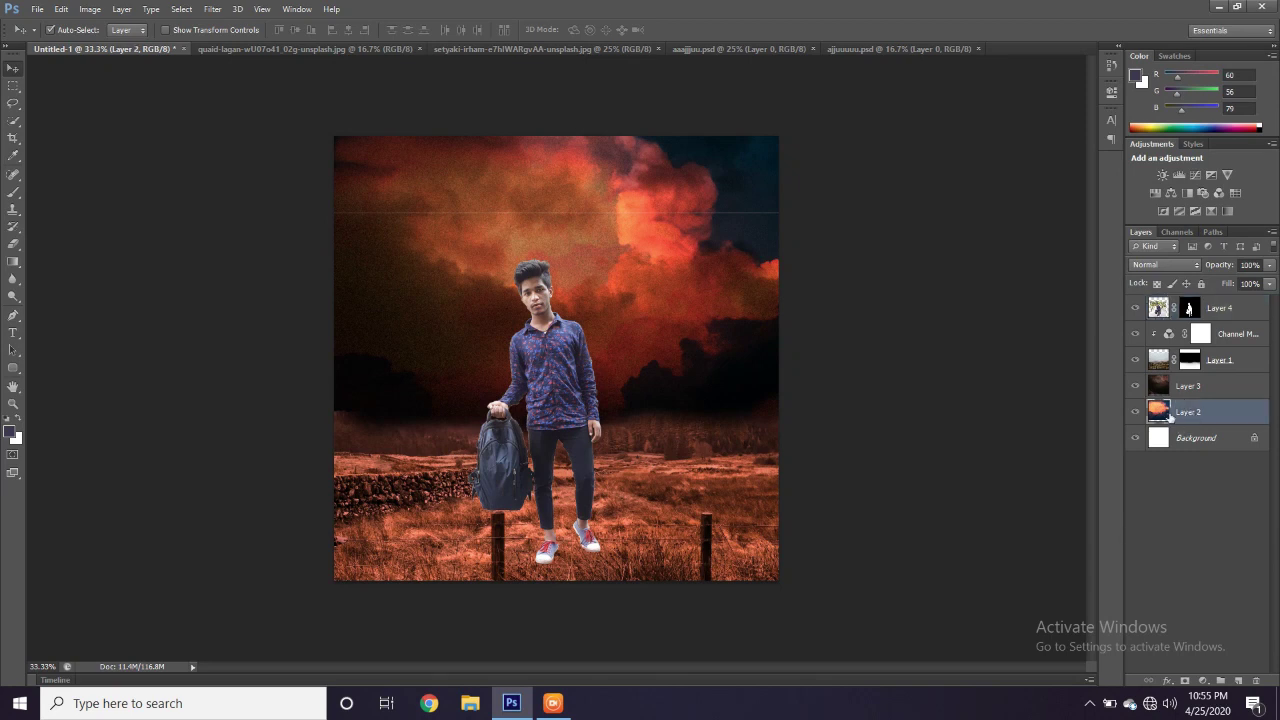
pyautogui.click(760, 49)
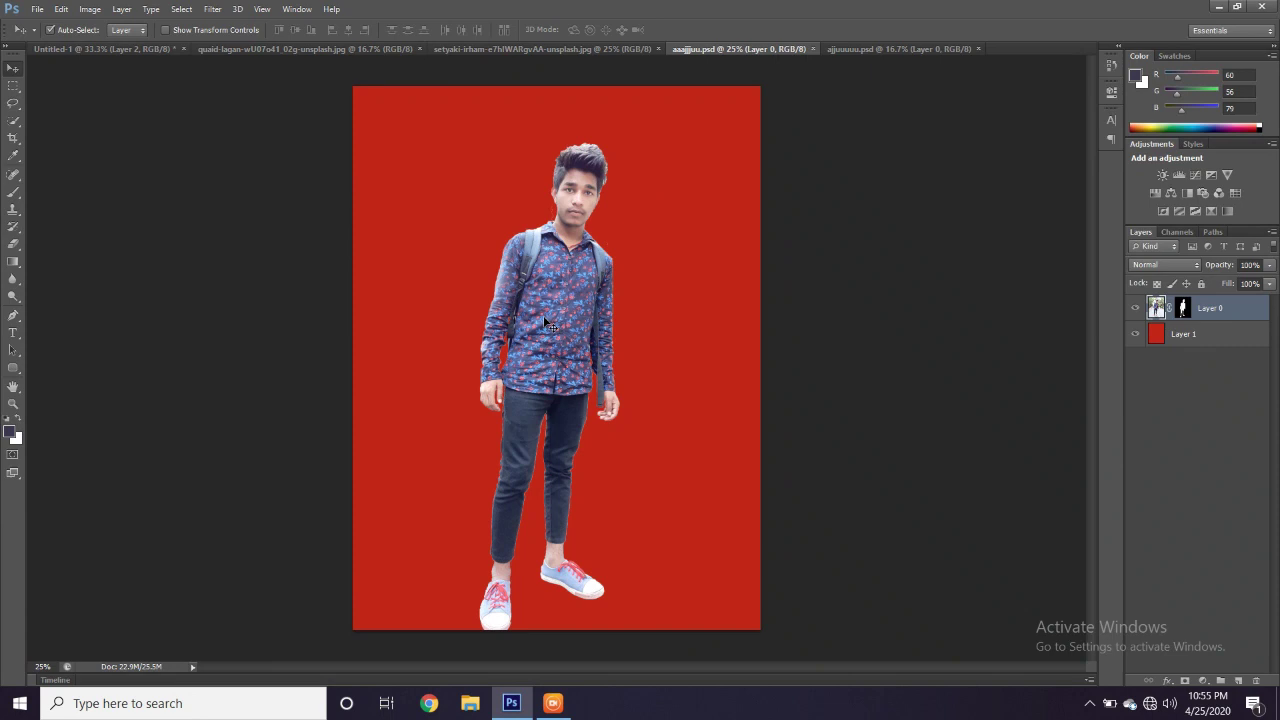
pyautogui.click(872, 47)
pyautogui.moveTo(495, 256); pyautogui.dragTo(482, 380)
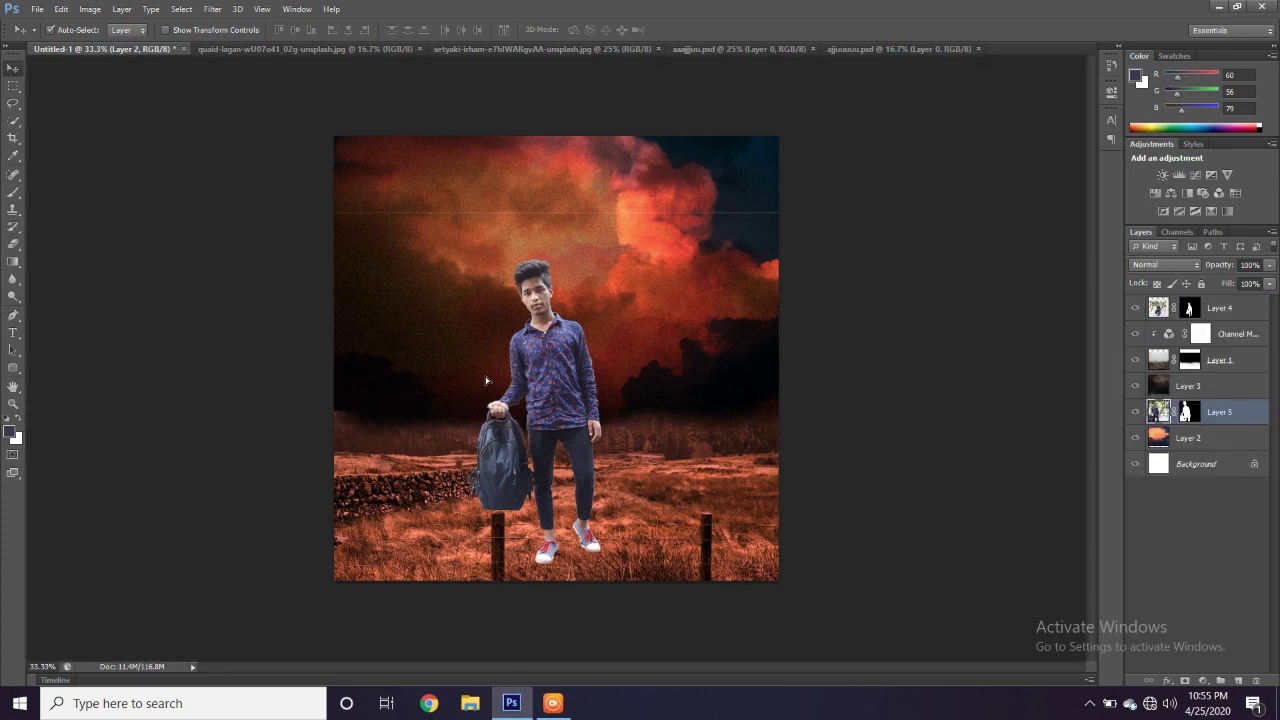
# Copy the cut-out man wearing the backpack from his document into Untitled-1 and place the new layer beneath Layer 5
pyautogui.click(860, 50)
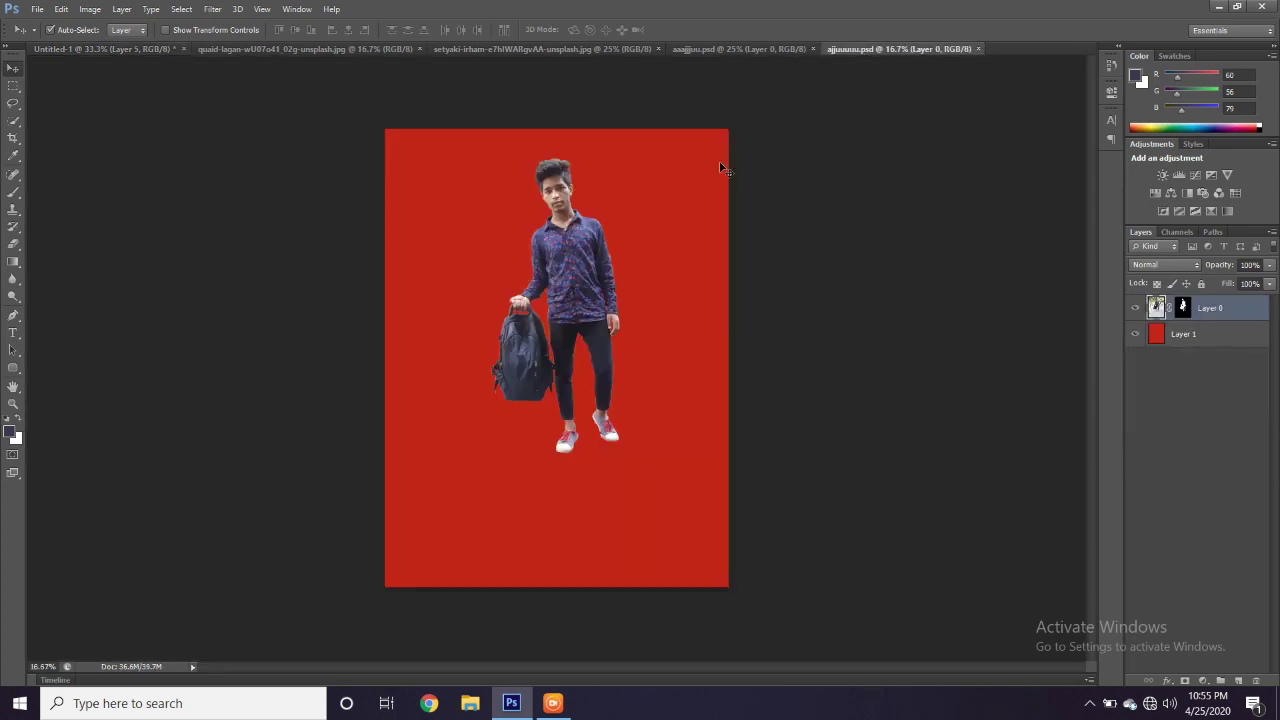
pyautogui.click(716, 49)
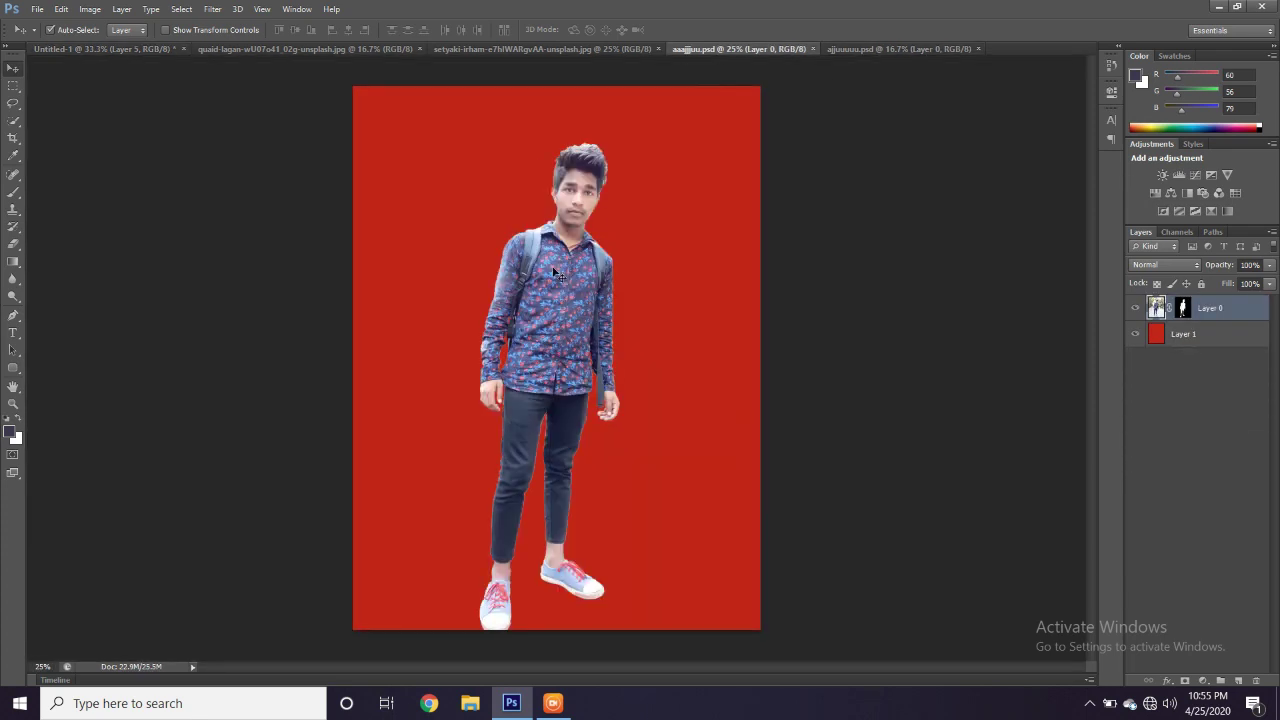
pyautogui.moveTo(97, 50); pyautogui.dragTo(488, 313)
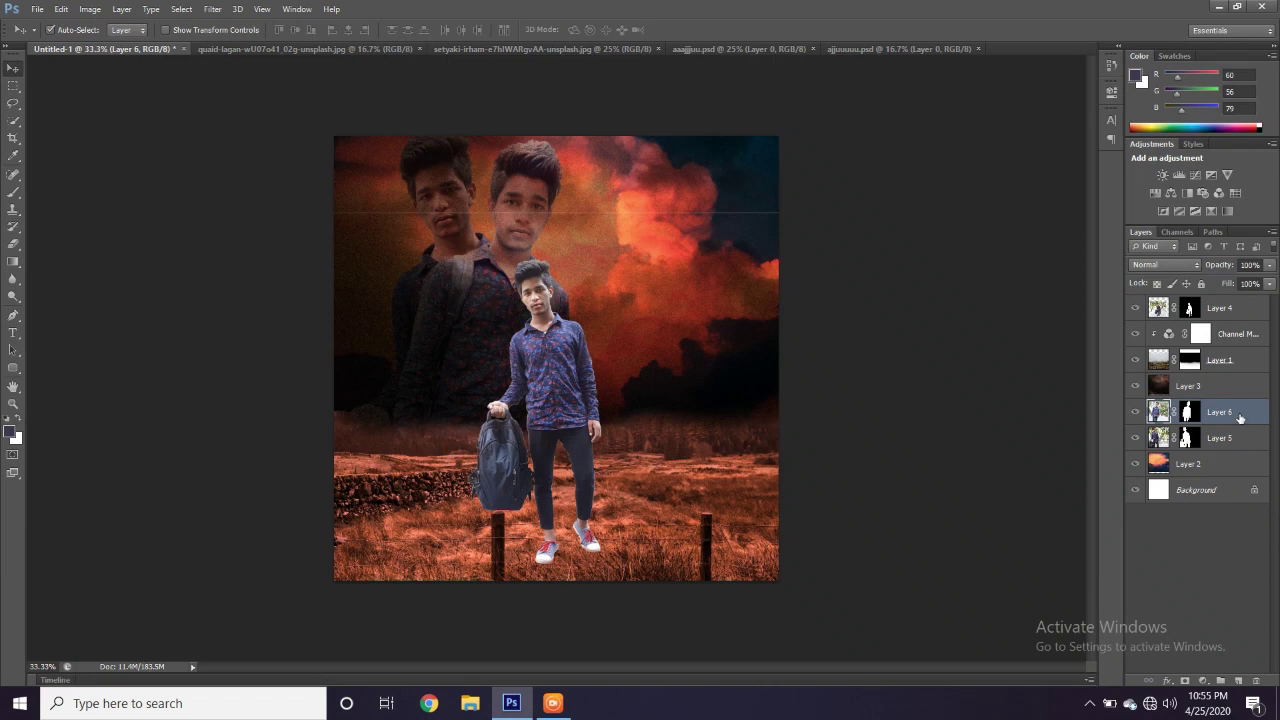
pyautogui.hotkey('ctrl', '[')
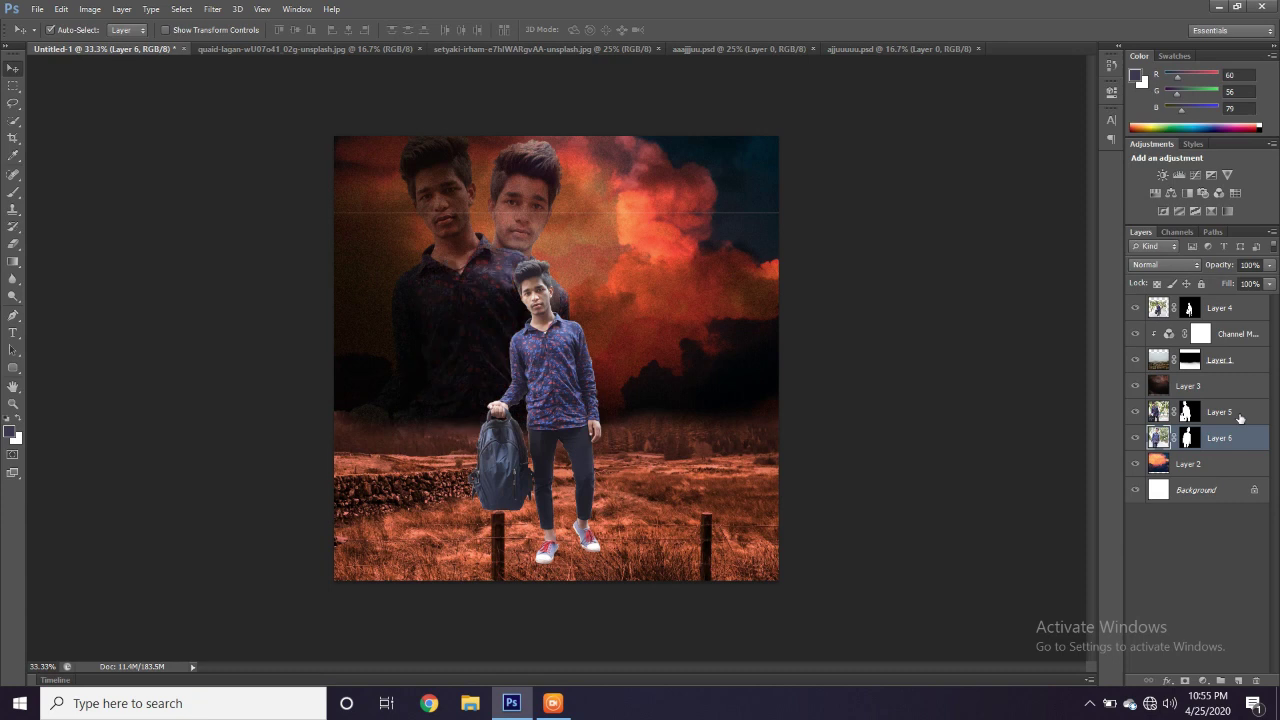
# Scale Layer 6 down to about 90% with Free Transform and shift it up so the face clears the front figure
pyautogui.hotkey('ctrl', 't')
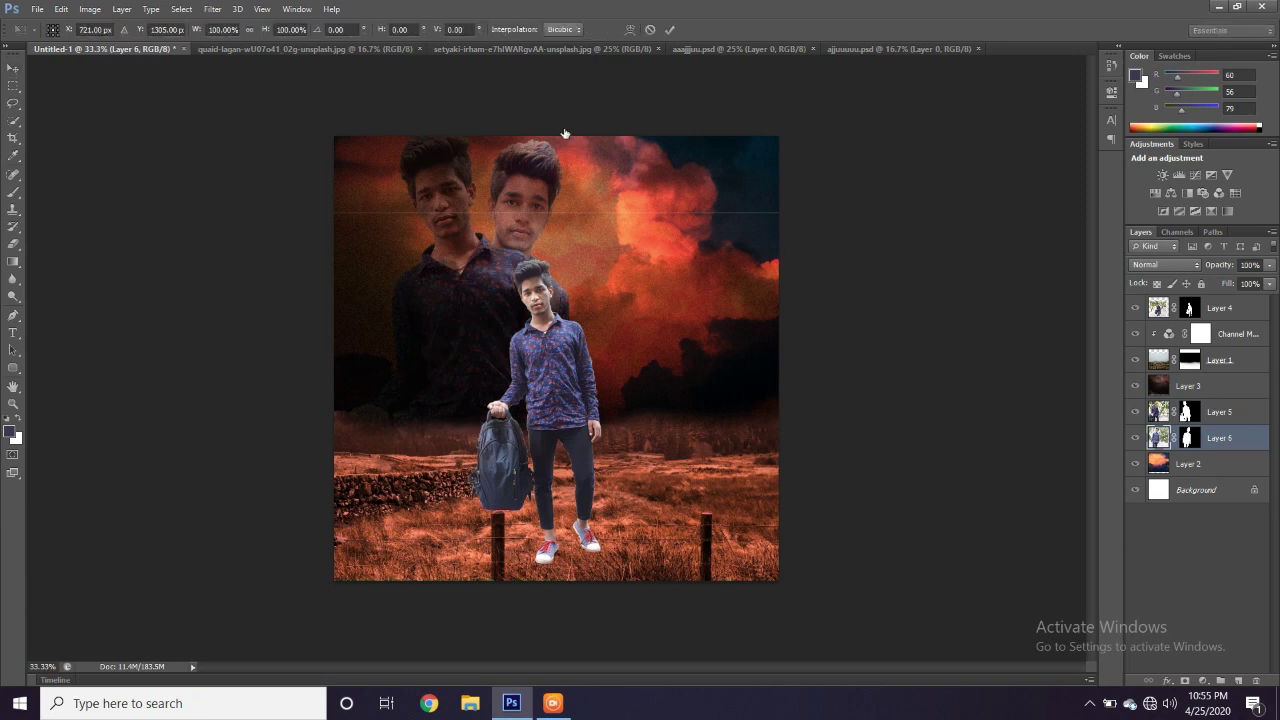
pyautogui.moveTo(764, 64); pyautogui.dragTo(731, 86)
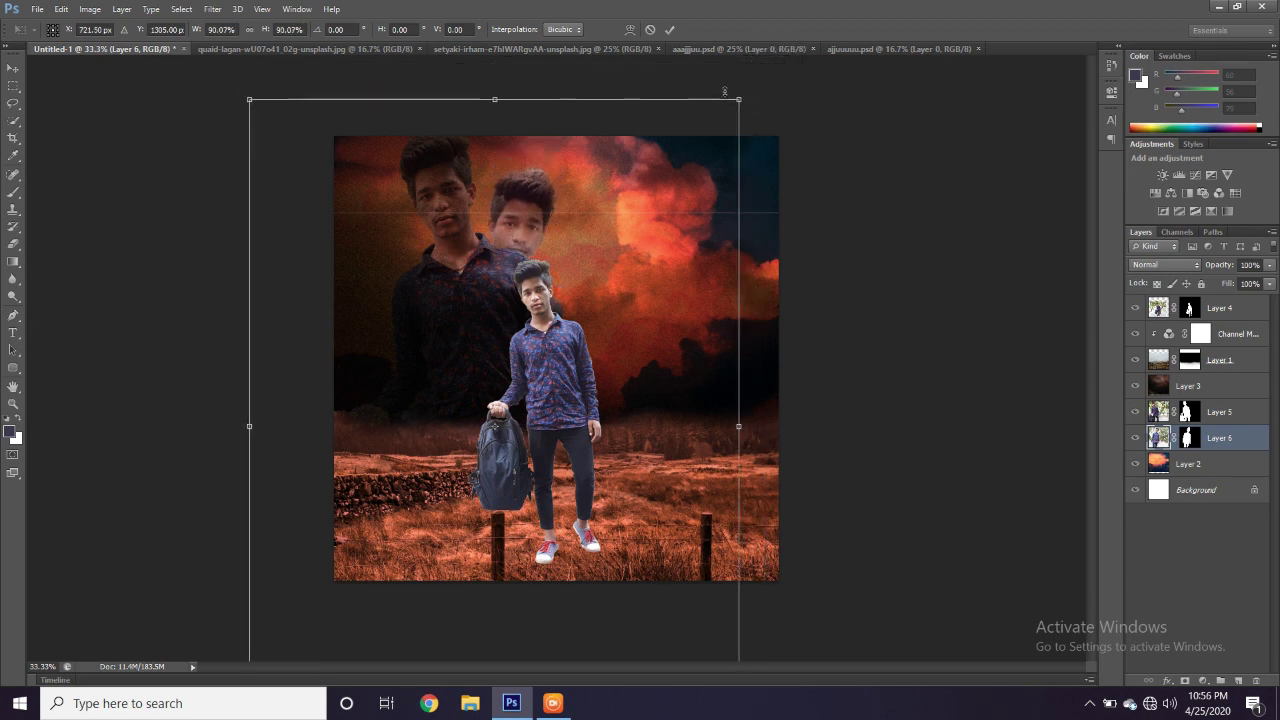
pyautogui.moveTo(652, 201); pyautogui.dragTo(652, 182)
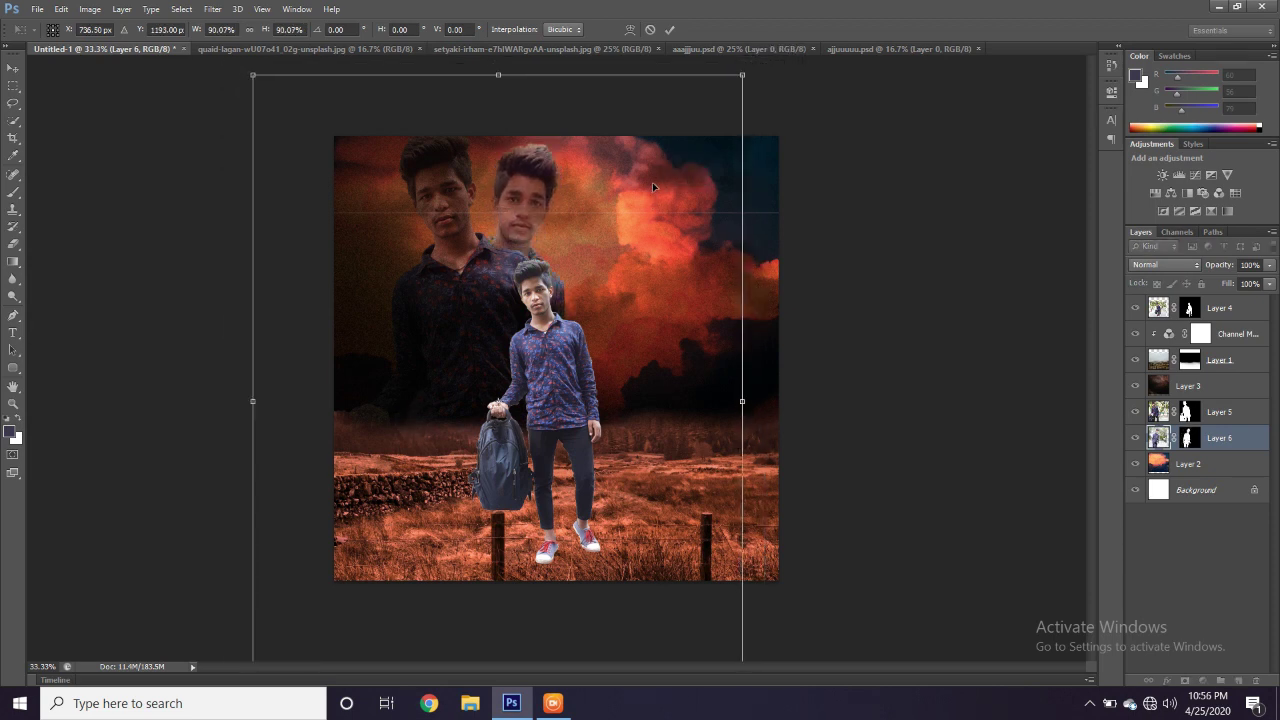
pyautogui.press('Return')
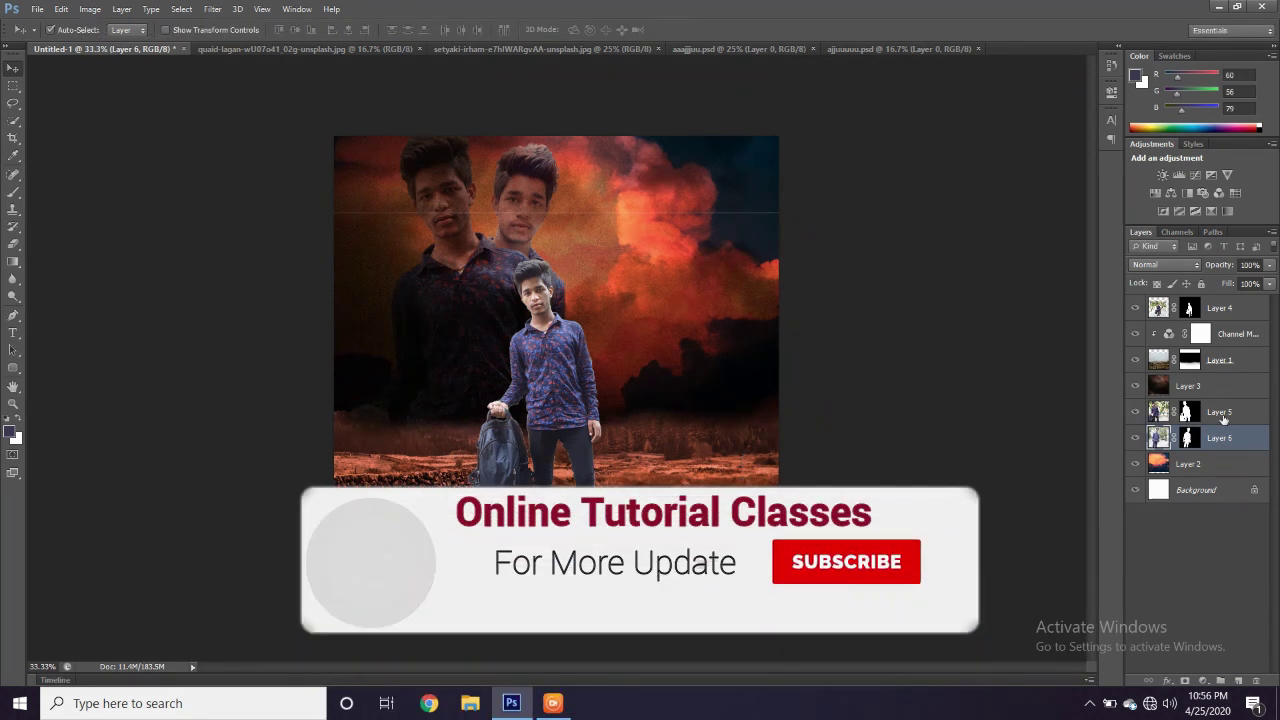
# Enlarge Layer 5 to about 155% with Free Transform and lower the oversized figure behind the front man
pyautogui.click(1220, 413)
pyautogui.hotkey('ctrl', 't')
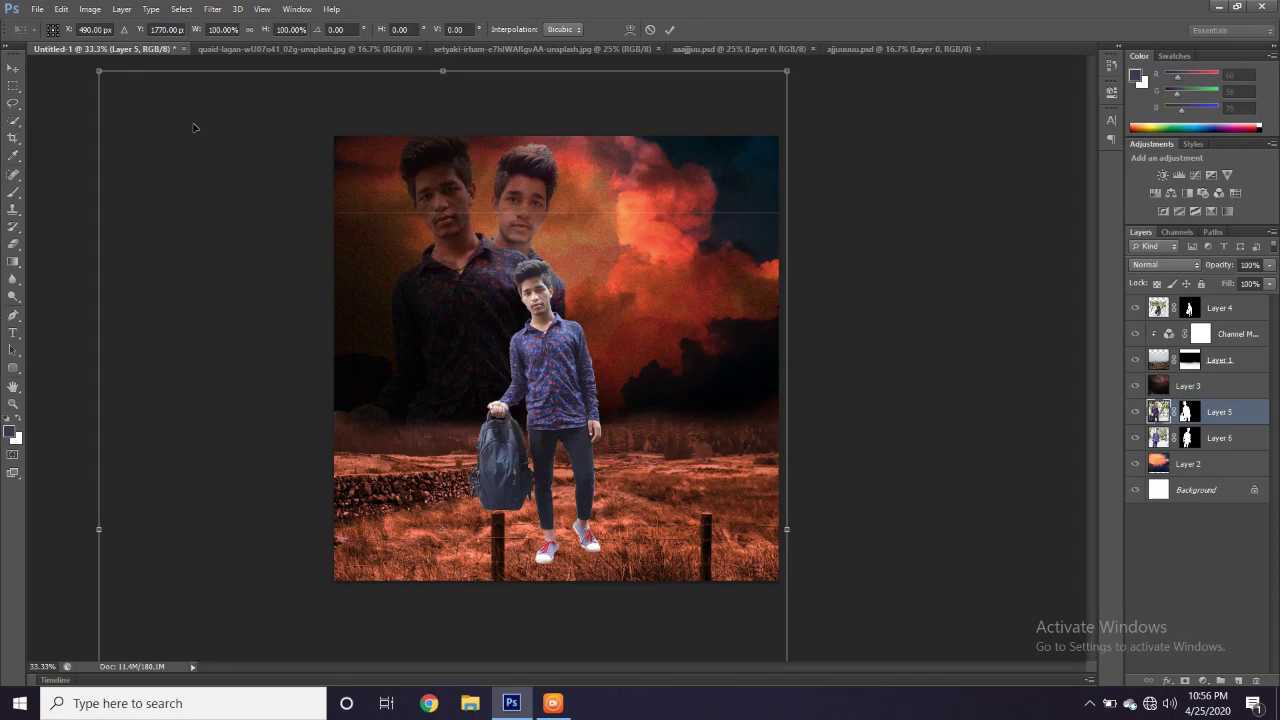
pyautogui.hotkey('ctrl', '-')
pyautogui.hotkey('ctrl', '-')
pyautogui.moveTo(340, 220); pyautogui.dragTo(182, 118)
pyautogui.moveTo(466, 274); pyautogui.dragTo(466, 371)
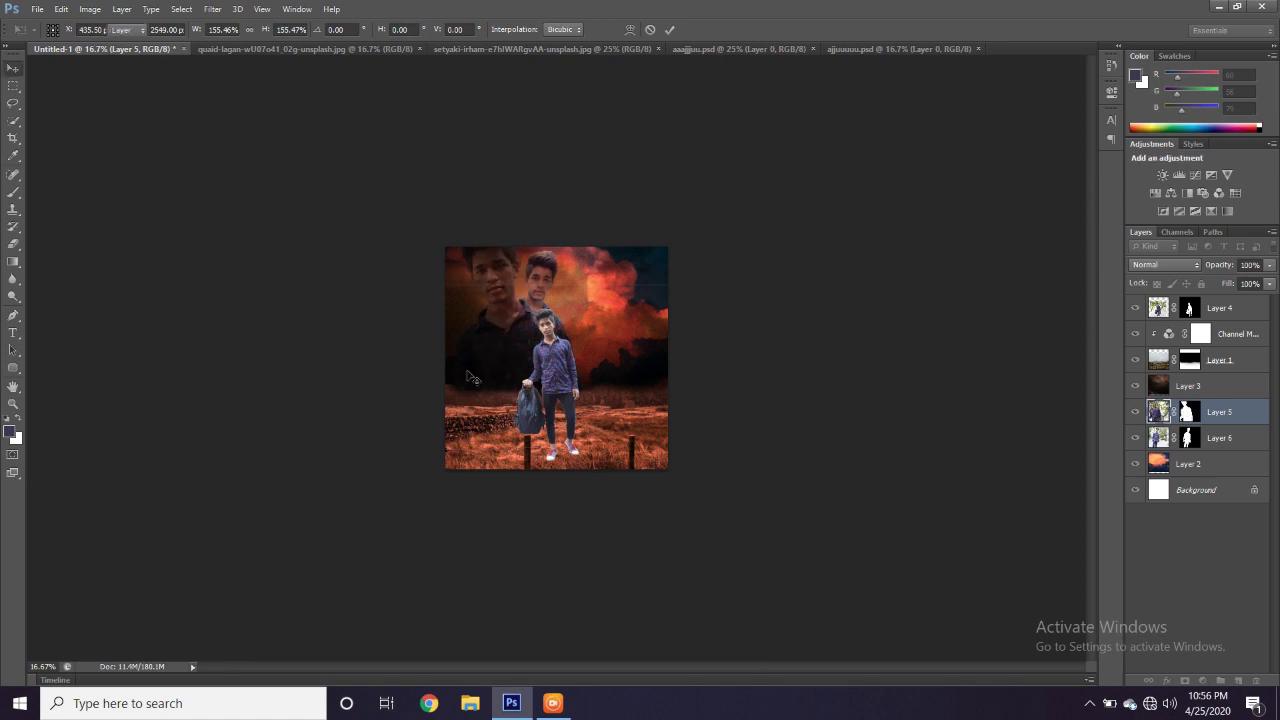
pyautogui.press('Return')
# Select Layers 5 and 6 together and move both background figures right and down with Free Transform
pyautogui.hotkey('ctrl', '+')
pyautogui.hotkey('ctrl', '+')
pyautogui.hotkey('ctrl', '+')
pyautogui.moveTo(487, 242); pyautogui.dragTo(505, 323)
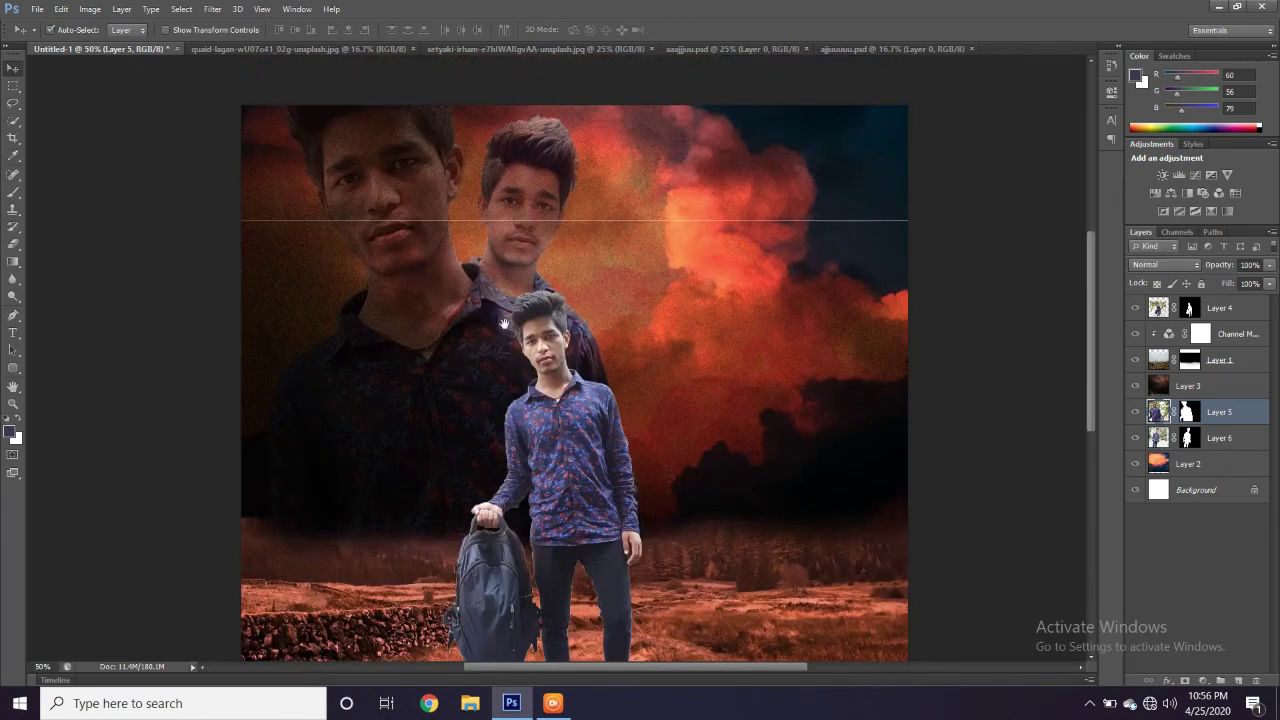
pyautogui.keyDown('shift'); pyautogui.click(1220, 438); pyautogui.keyUp('shift')
pyautogui.hotkey('ctrl', 't')
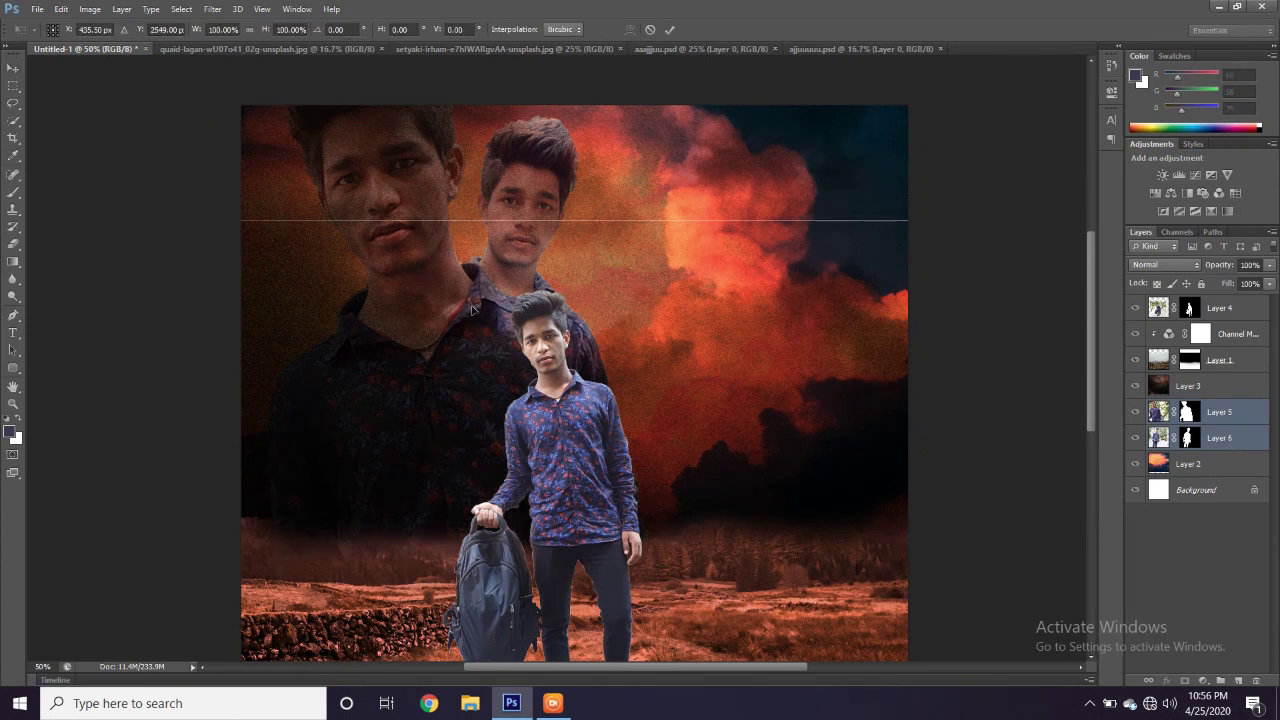
pyautogui.moveTo(471, 310); pyautogui.dragTo(482, 322)
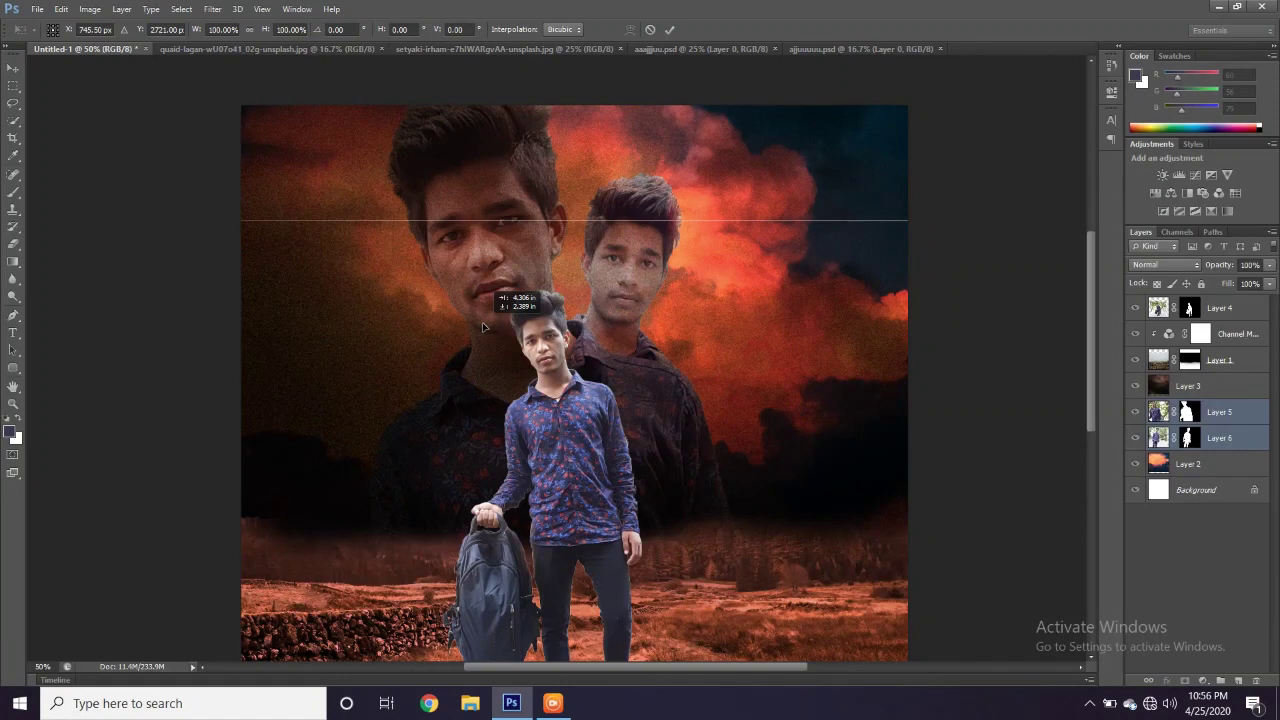
# Scale Layers 5 and 6 together down to about 80% and position both faces closely behind the front man
pyautogui.hotkey('ctrl', '-')
pyautogui.hotkey('ctrl', '-')
pyautogui.hotkey('ctrl', '-')
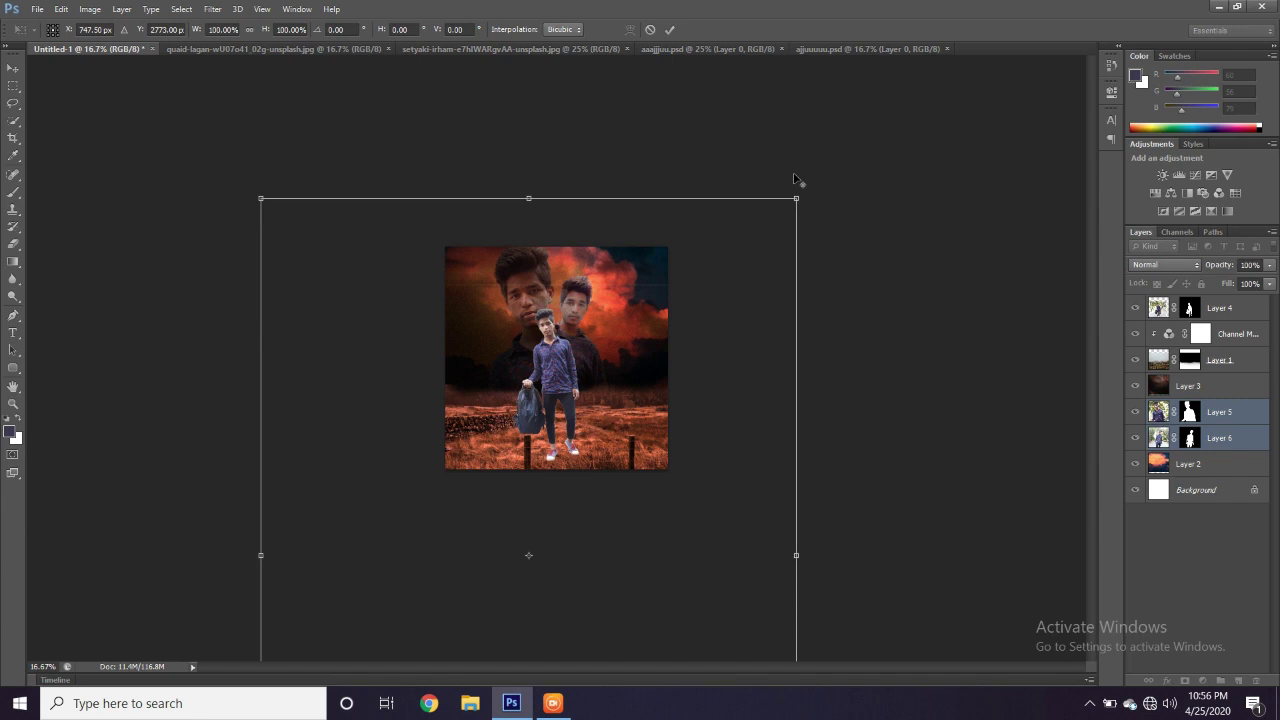
pyautogui.moveTo(794, 180); pyautogui.dragTo(732, 322)
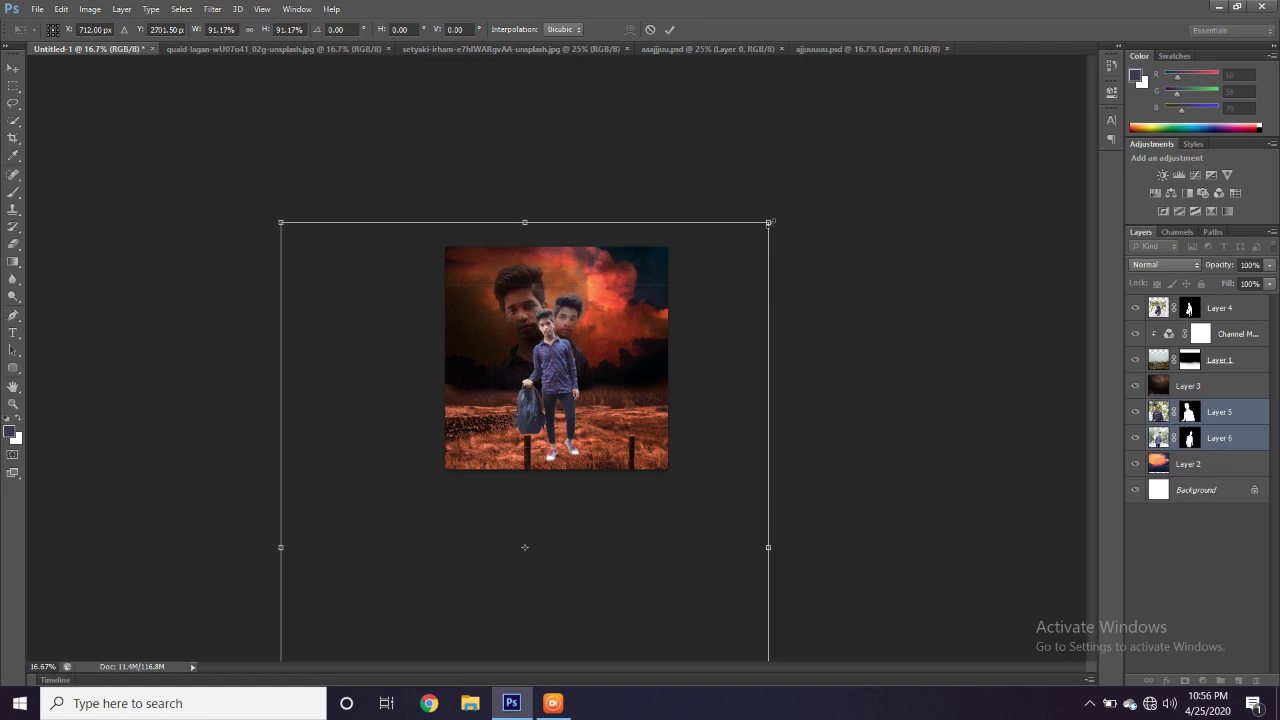
pyautogui.moveTo(768, 221); pyautogui.dragTo(656, 344)
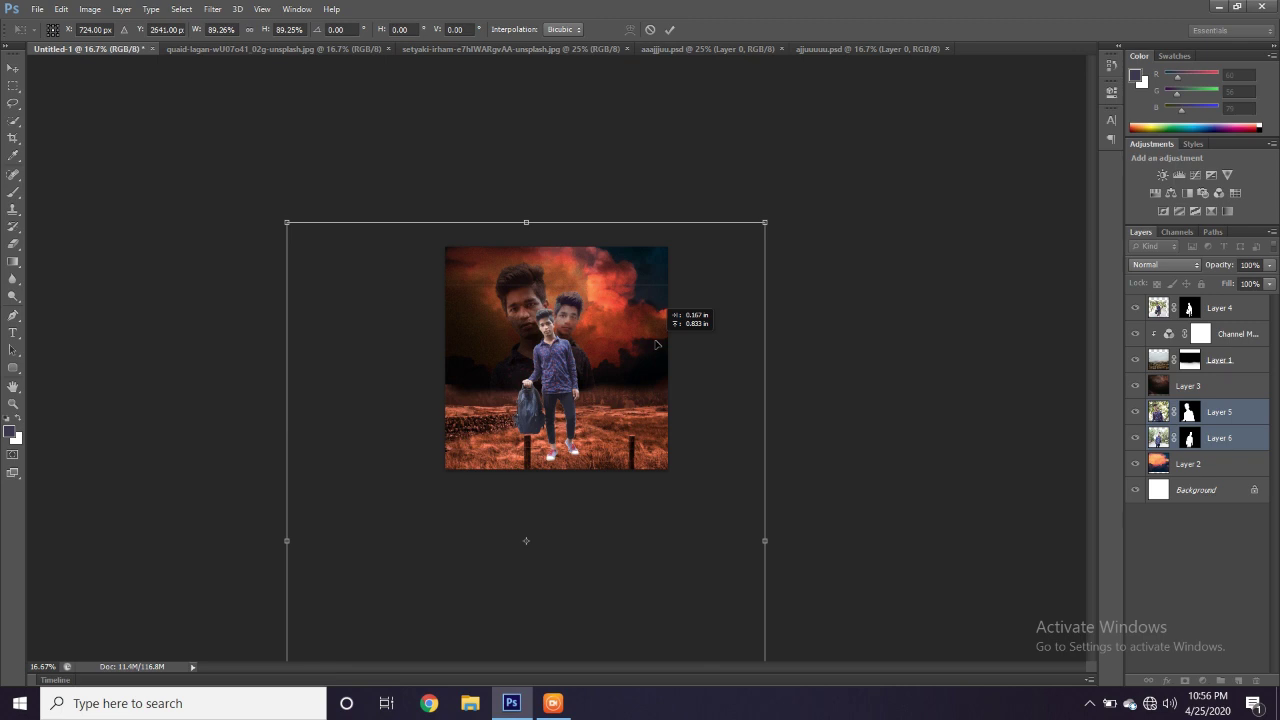
pyautogui.hotkey('ctrl', '+')
pyautogui.hotkey('ctrl', '+')
pyautogui.hotkey('ctrl', '+')
pyautogui.moveTo(652, 313); pyautogui.dragTo(492, 453)
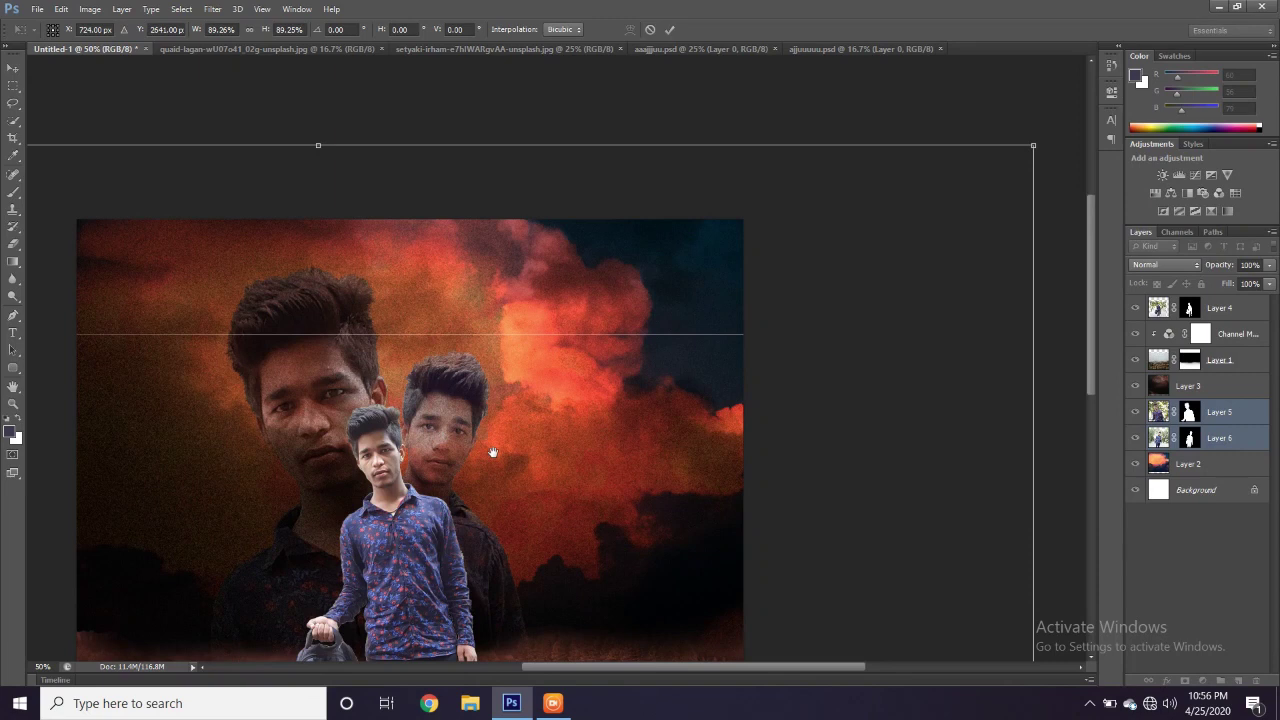
pyautogui.moveTo(1033, 145); pyautogui.dragTo(1004, 158)
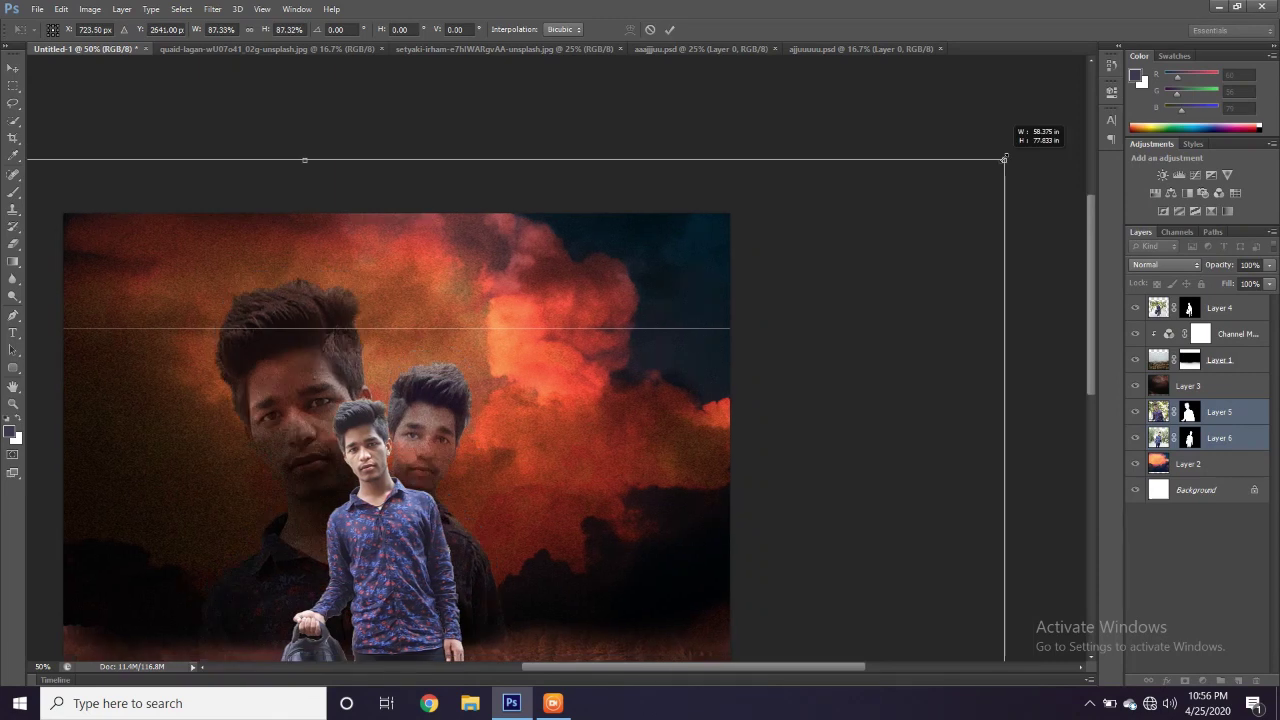
pyautogui.moveTo(1004, 158); pyautogui.dragTo(920, 273)
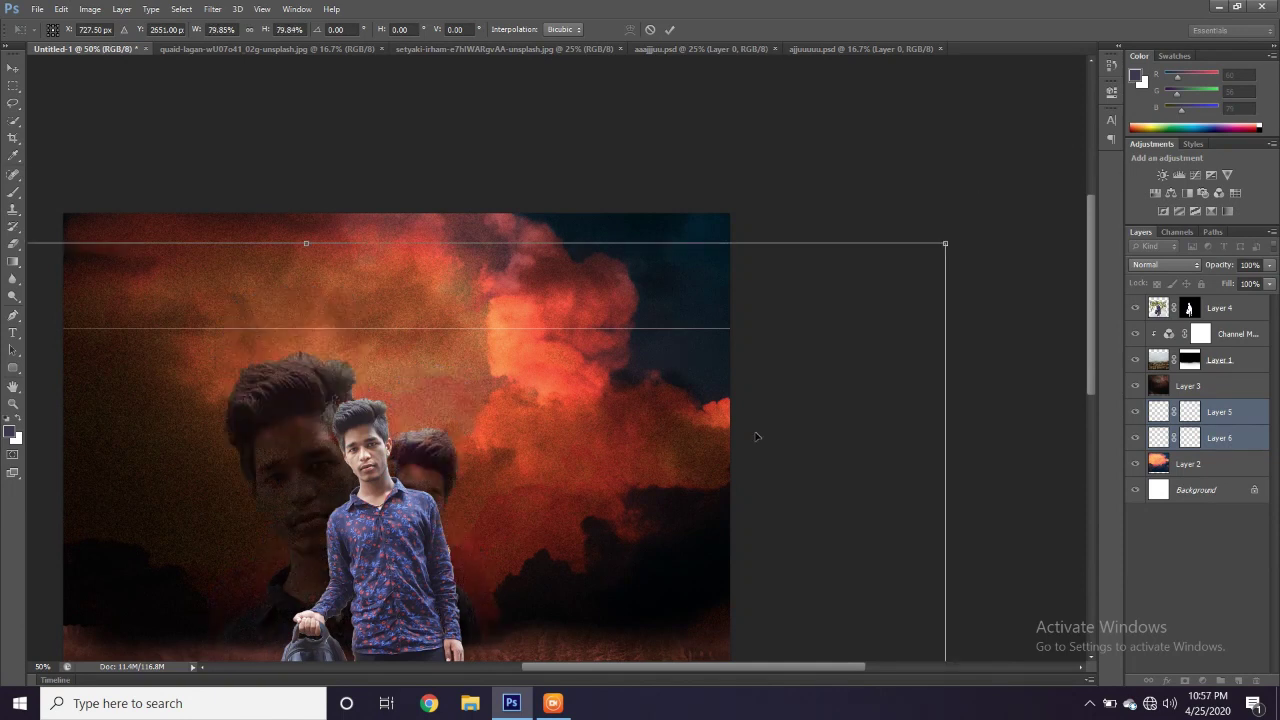
pyautogui.moveTo(658, 474); pyautogui.dragTo(661, 451)
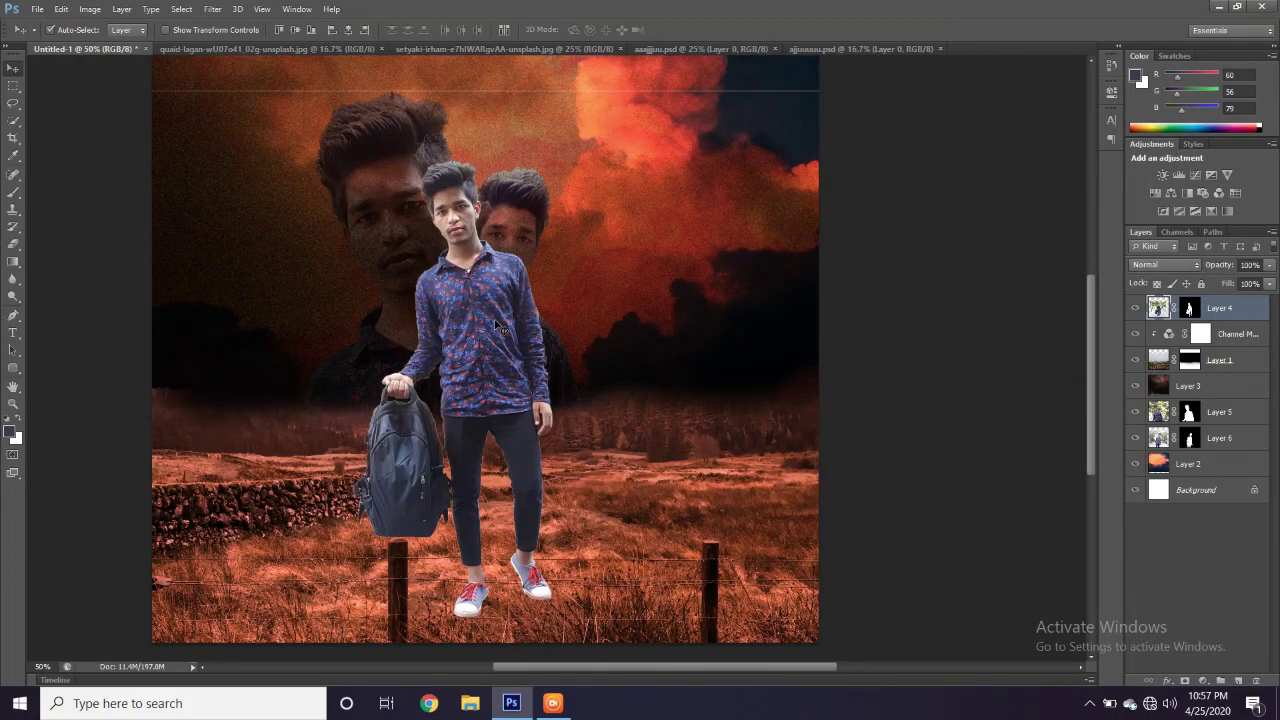
# Scale the front man on Layer 4 down to about 67% with Free Transform and lower him in the field
pyautogui.hotkey('ctrl', 't')
pyautogui.moveTo(682, 167); pyautogui.dragTo(659, 183)
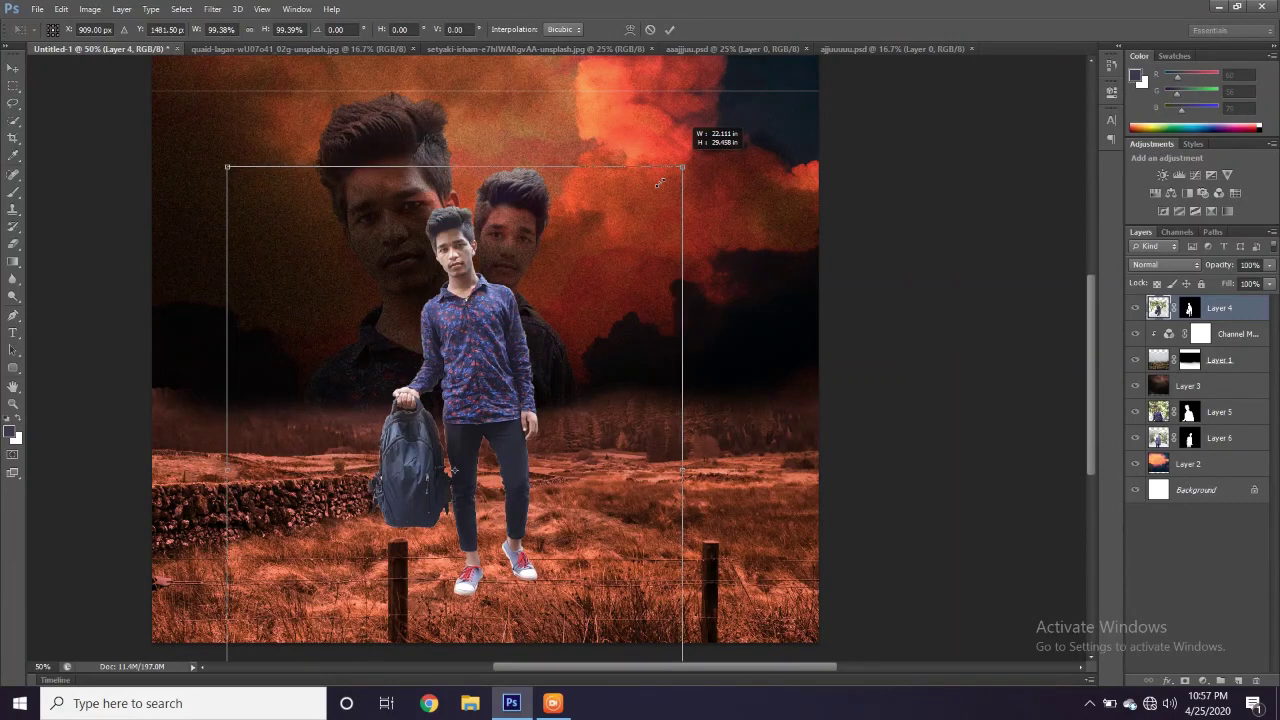
pyautogui.moveTo(659, 183); pyautogui.dragTo(625, 228)
pyautogui.moveTo(490, 380); pyautogui.dragTo(502, 417)
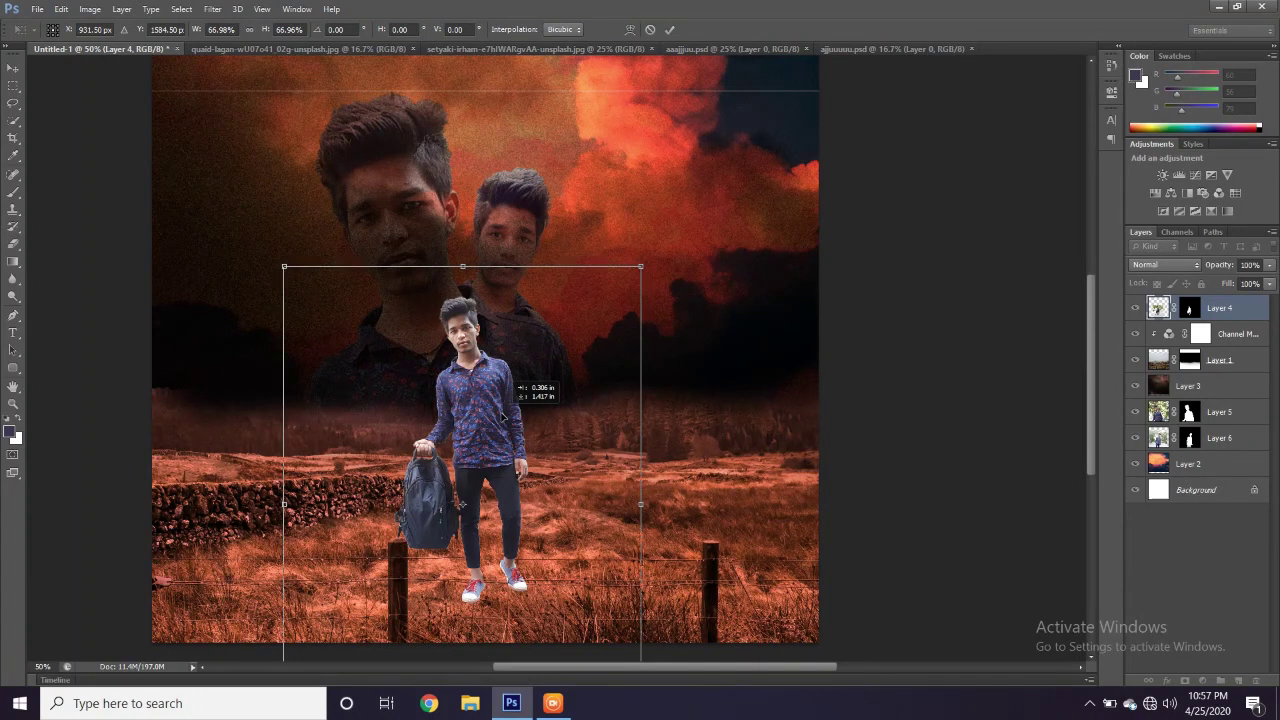
pyautogui.press('Return')
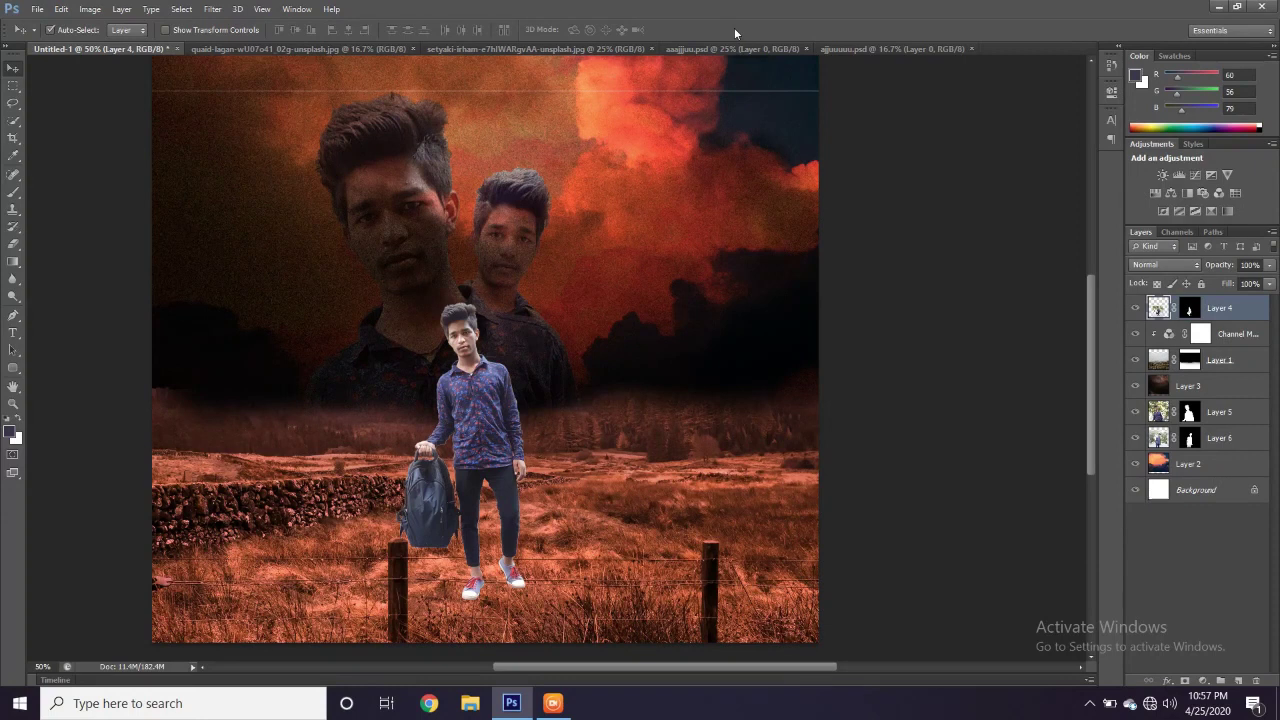
# Close the two red-backed cut-out documents and bring the grey smoke photo into Untitled-1 as the top layer
pyautogui.click(812, 46)
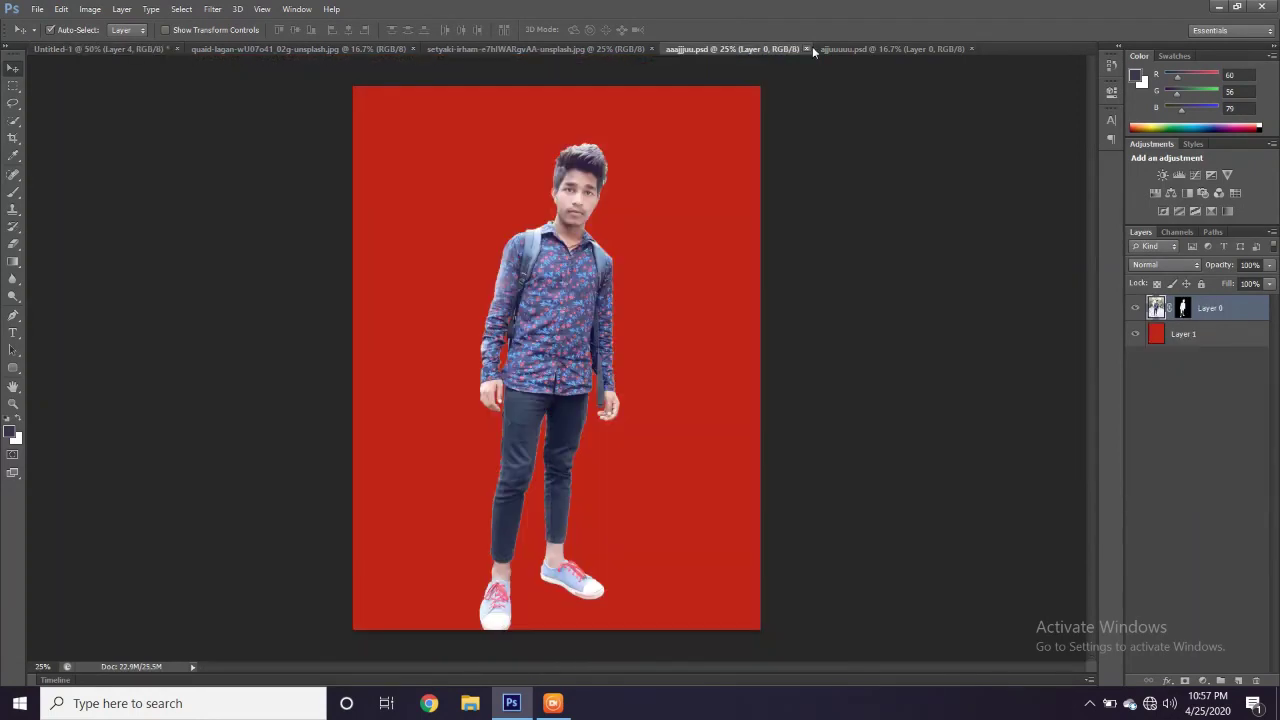
pyautogui.click(806, 48)
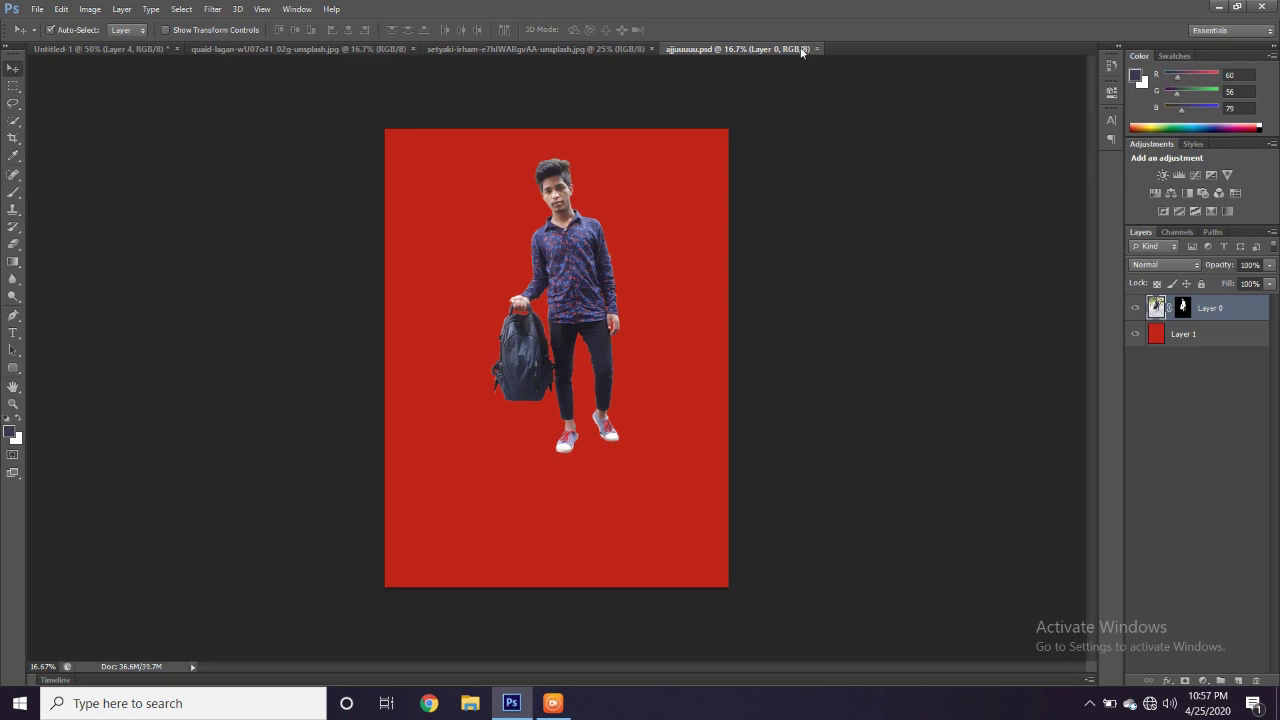
pyautogui.click(815, 48)
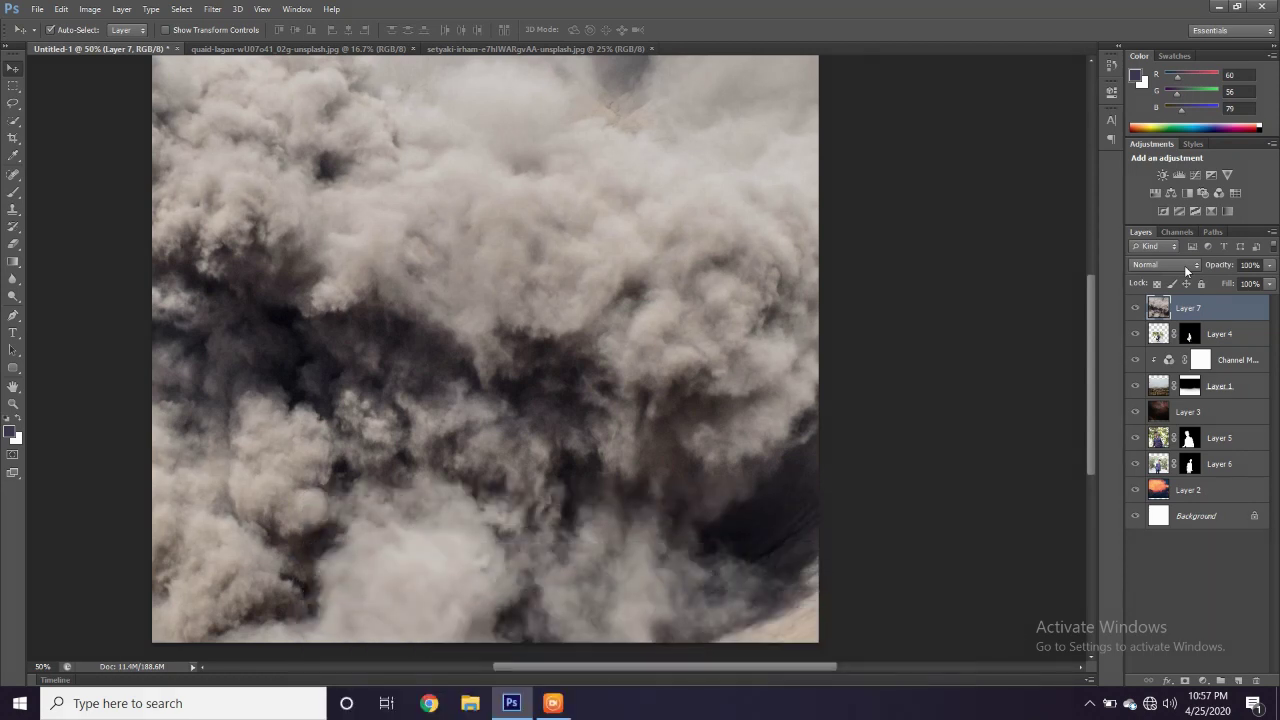
# Blend the smoke on Layer 7 with Soft Light, scale it to about 88% and shift it slightly right and down
pyautogui.click(1186, 266)
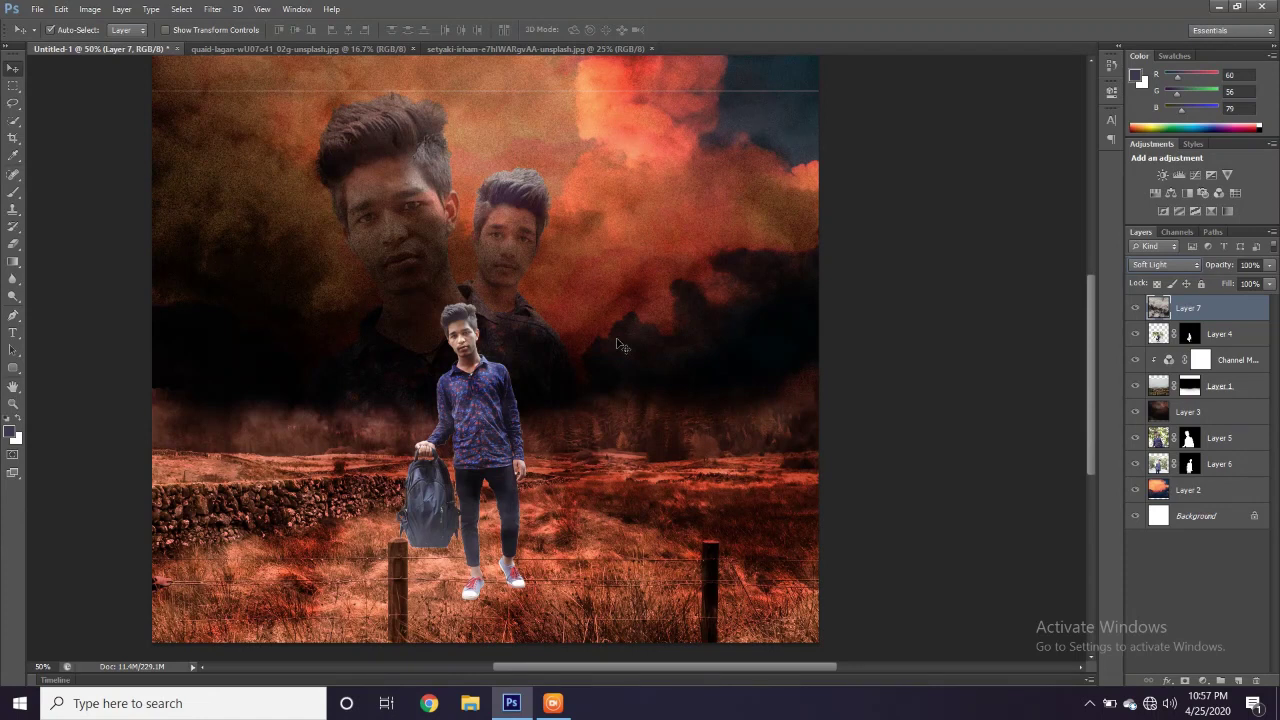
pyautogui.hotkey('ctrl', '-')
pyautogui.hotkey('ctrl', 't')
pyautogui.moveTo(917, 111); pyautogui.dragTo(801, 198)
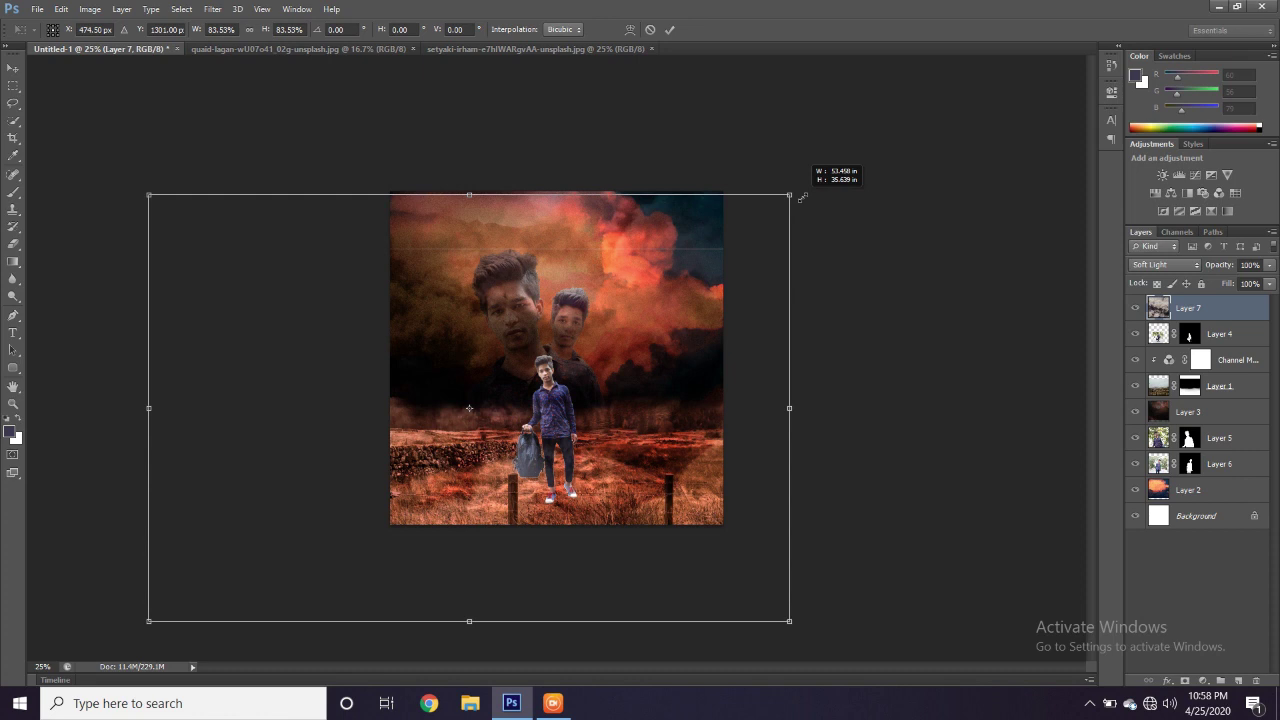
pyautogui.moveTo(801, 198); pyautogui.dragTo(824, 171)
pyautogui.moveTo(746, 294); pyautogui.dragTo(743, 309)
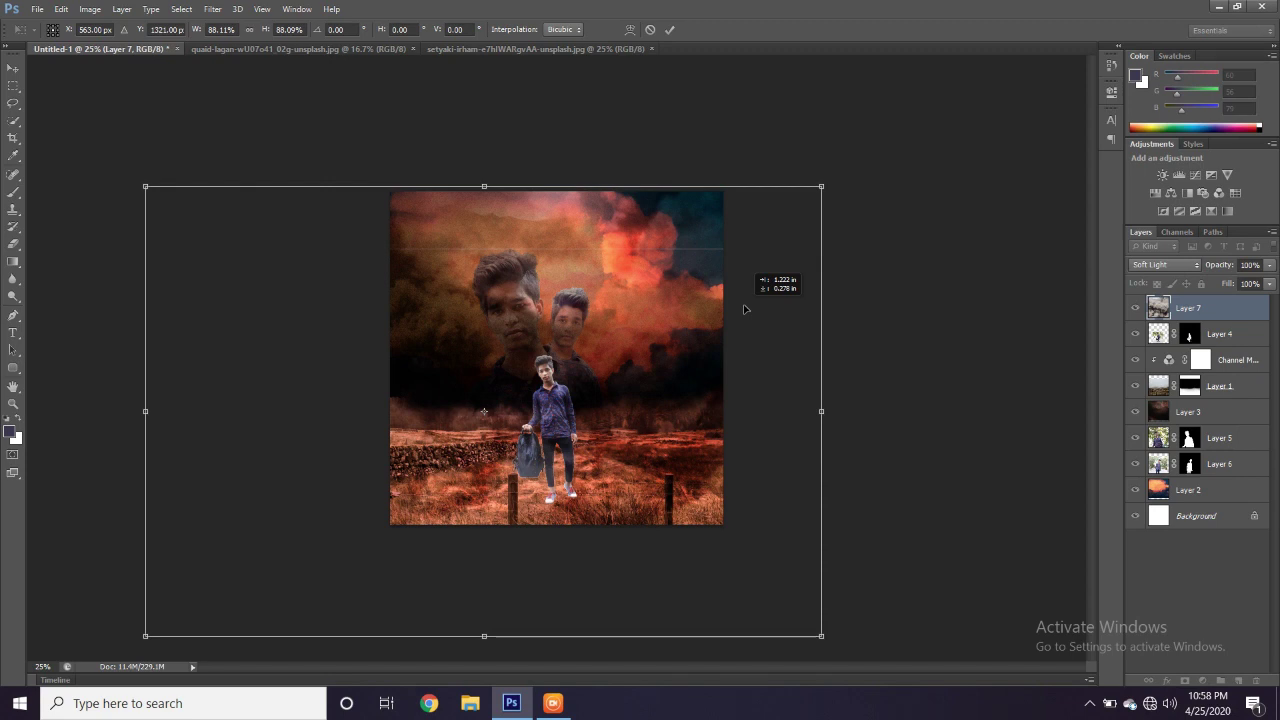
pyautogui.moveTo(743, 309); pyautogui.dragTo(748, 311)
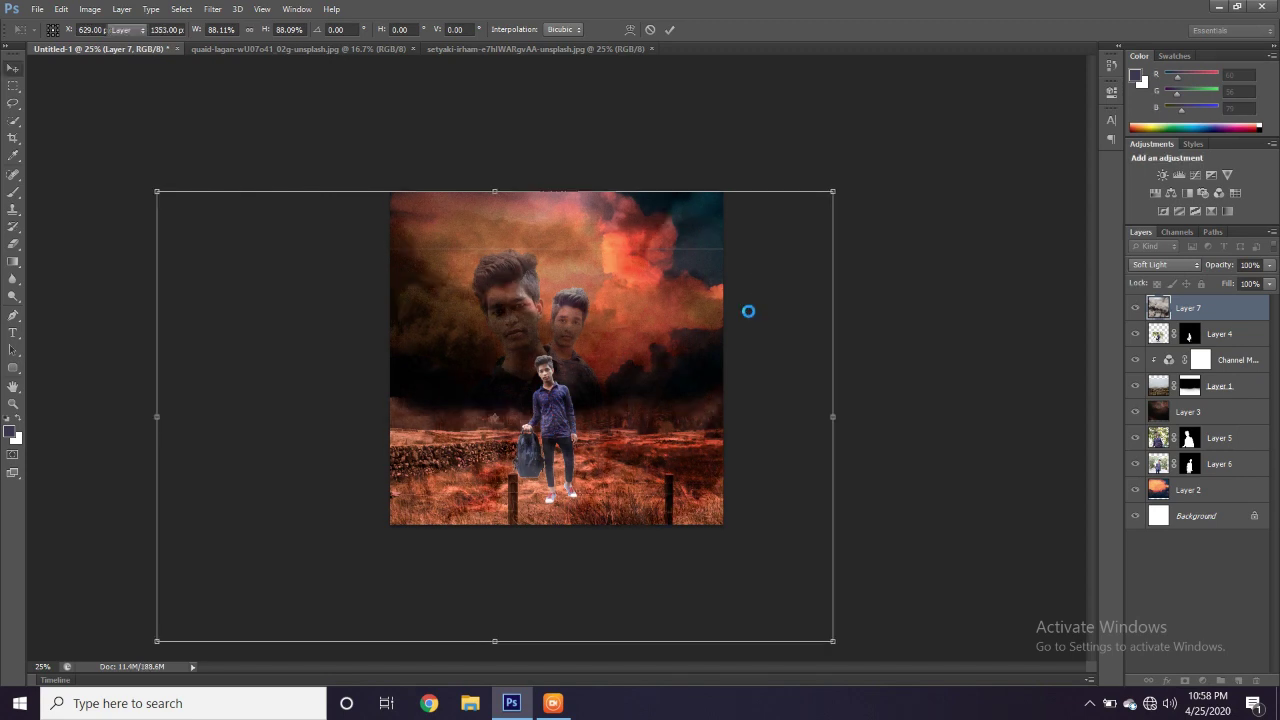
pyautogui.press('Return')
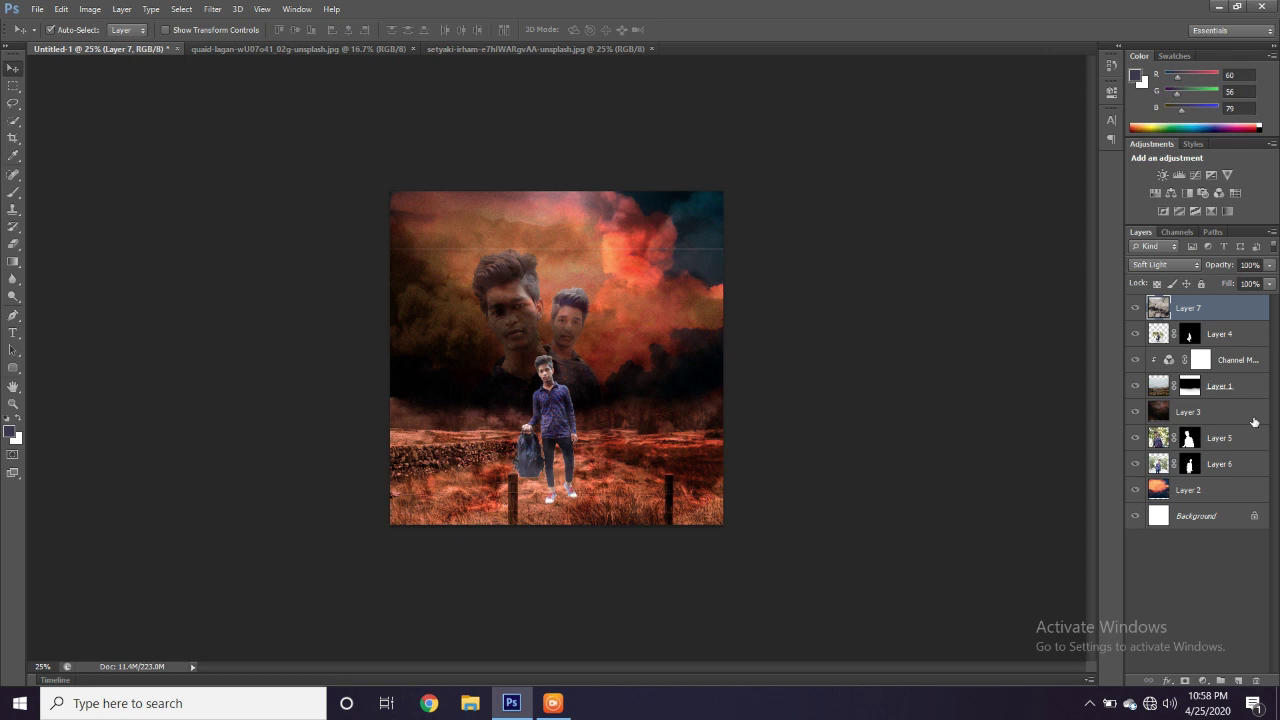
pyautogui.click(1250, 264)
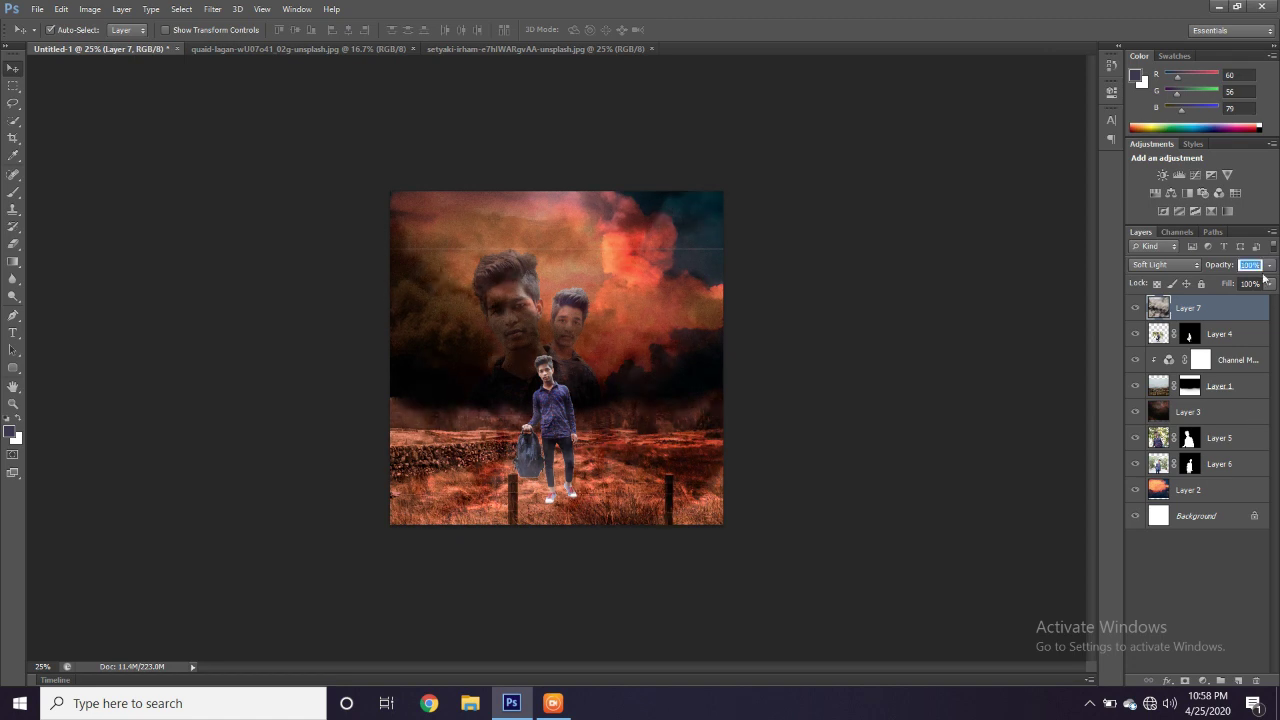
pyautogui.click(1266, 281)
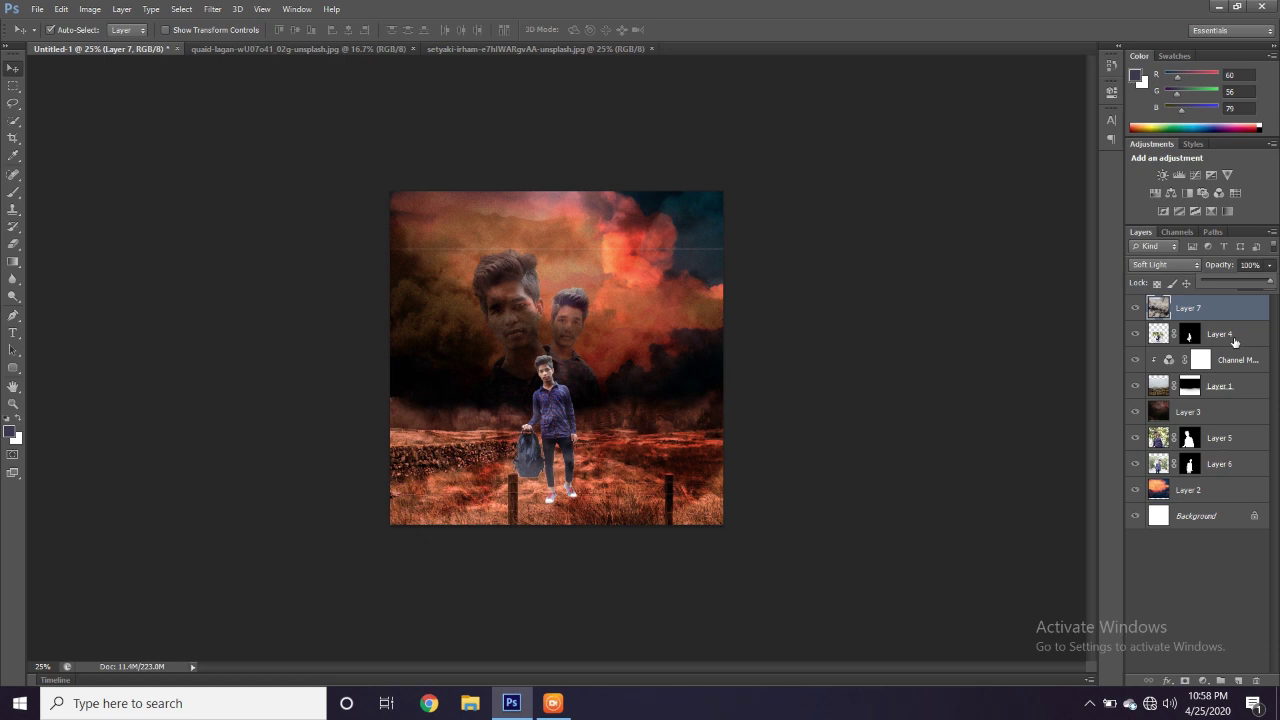
# Add a Channel Mixer adjustment clipped to Layer 4, raising Green in the Red output channel
pyautogui.click(1234, 342)
pyautogui.click(1203, 681)
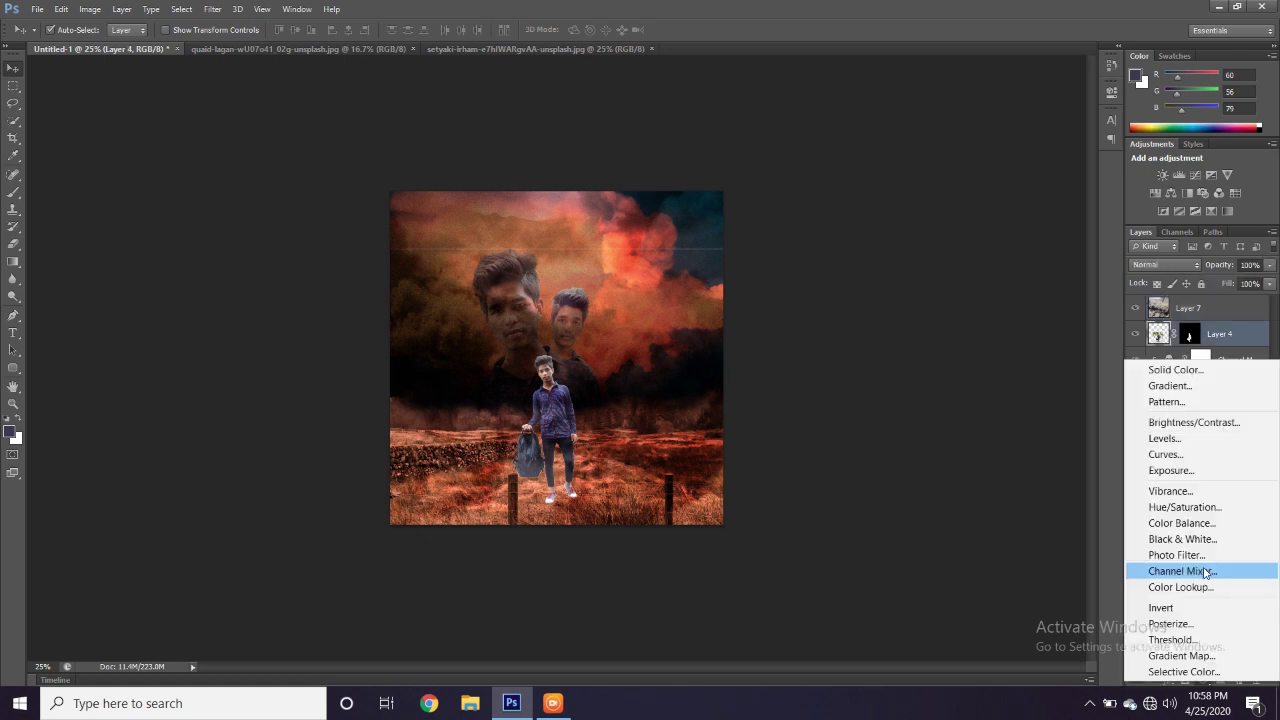
pyautogui.click(1206, 572)
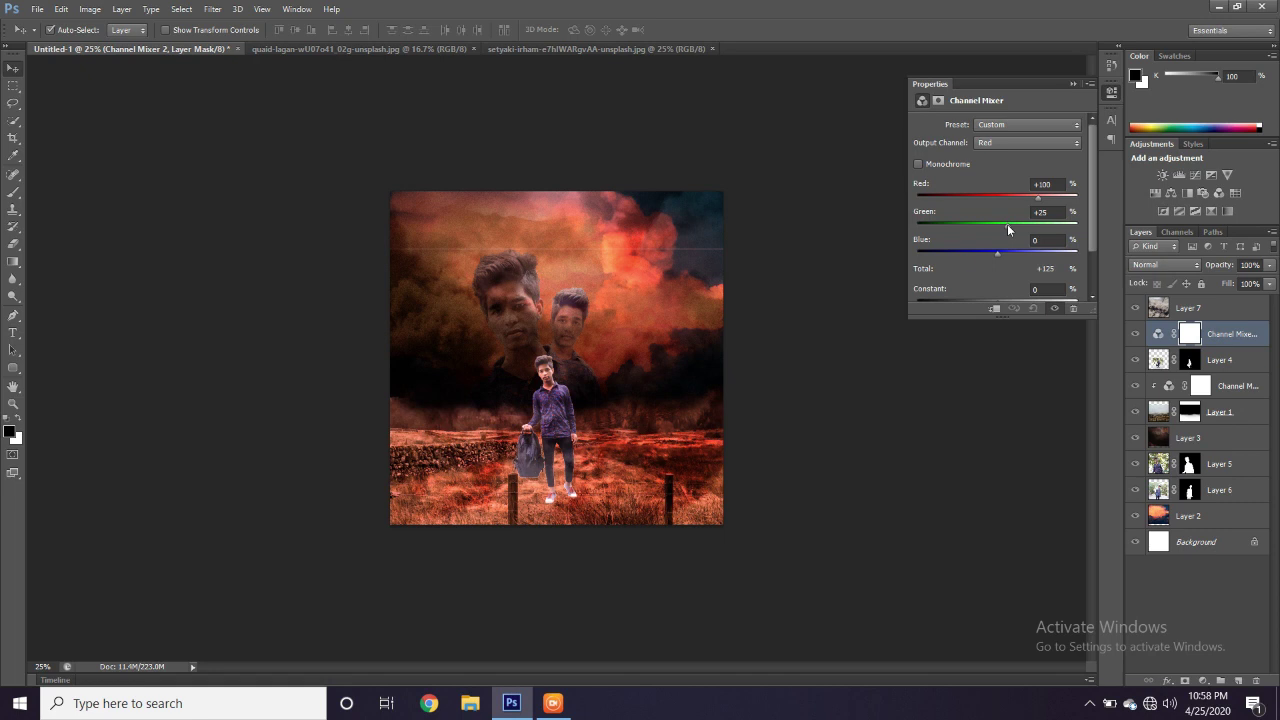
pyautogui.rightClick(1164, 335)
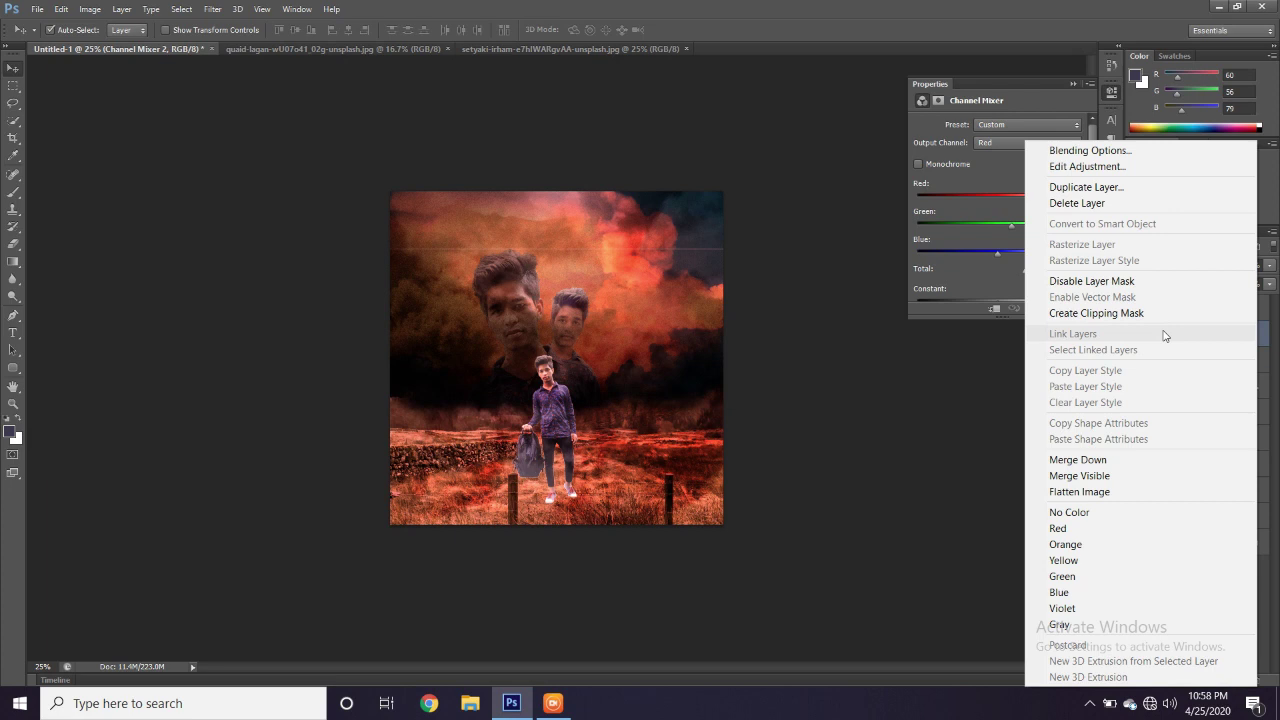
# Lower the opacity of the smoke on Layer 7 to 49%
pyautogui.click(443, 323)
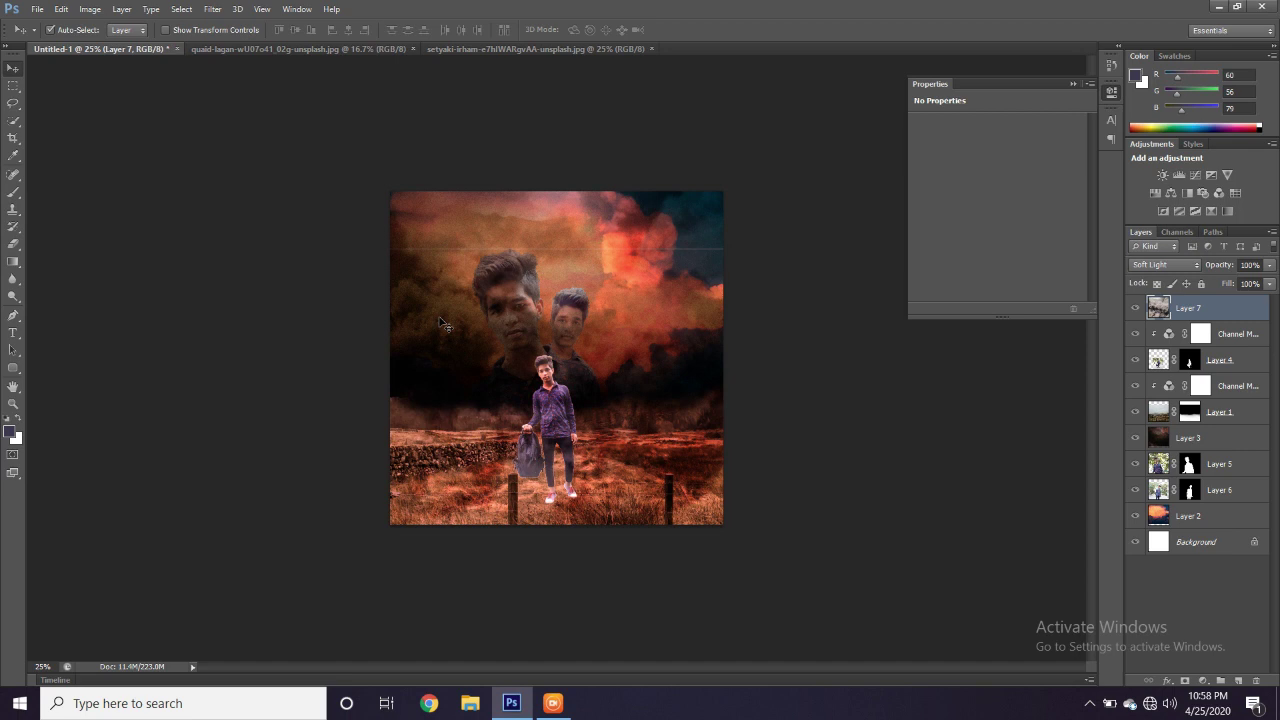
pyautogui.moveTo(1269, 265); pyautogui.dragTo(1236, 286)
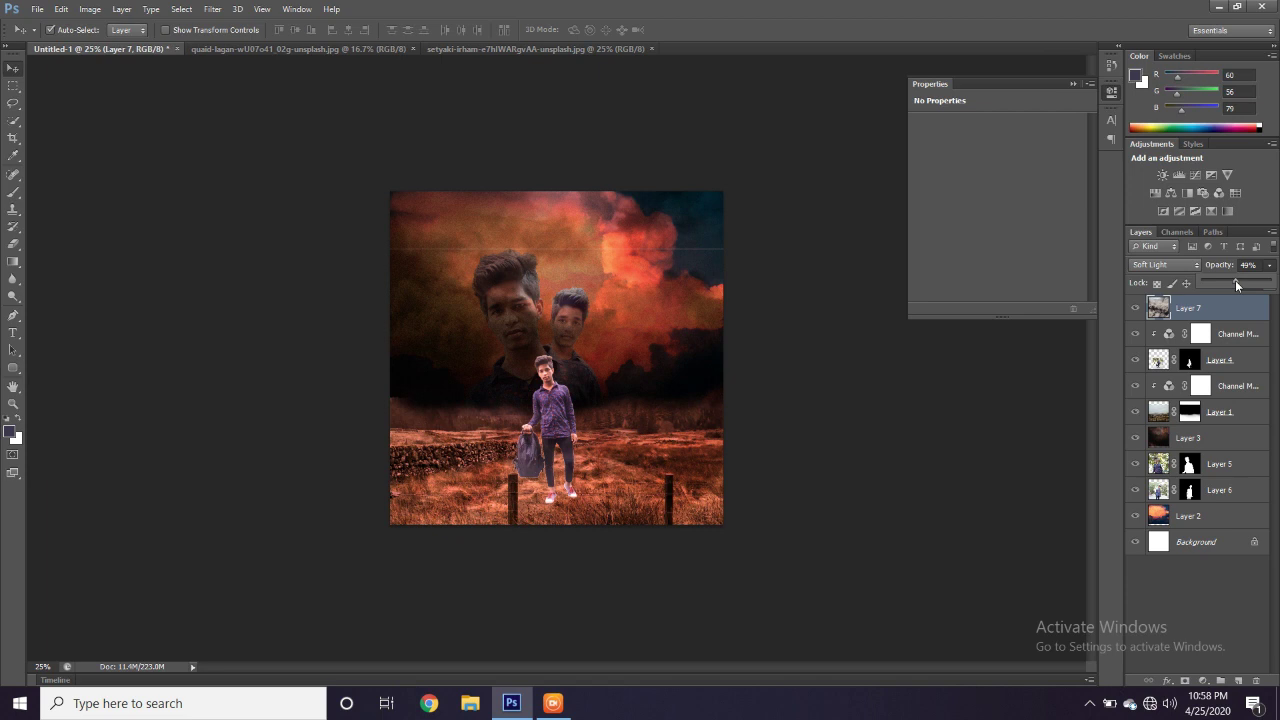
# Try a Channel Mixer adjustment above Layer 7 with Green at +43% in the Red output channel, and remove it
pyautogui.click(1203, 681)
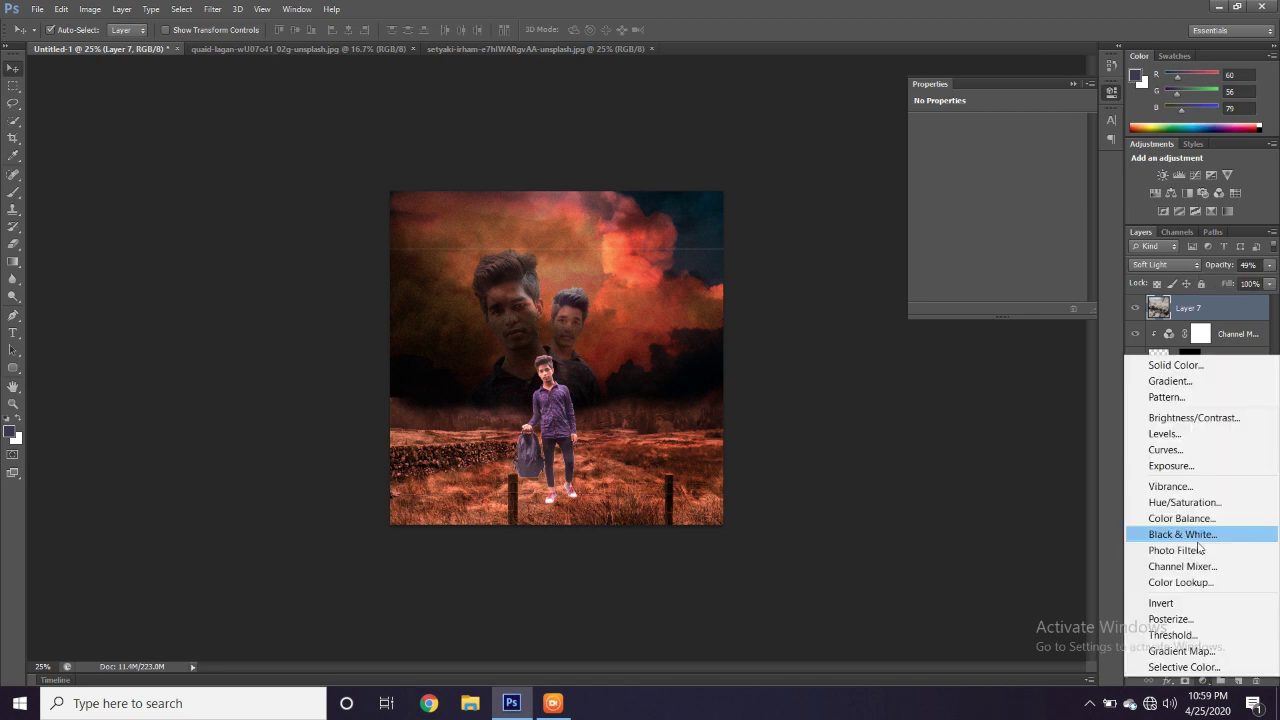
pyautogui.click(1184, 566)
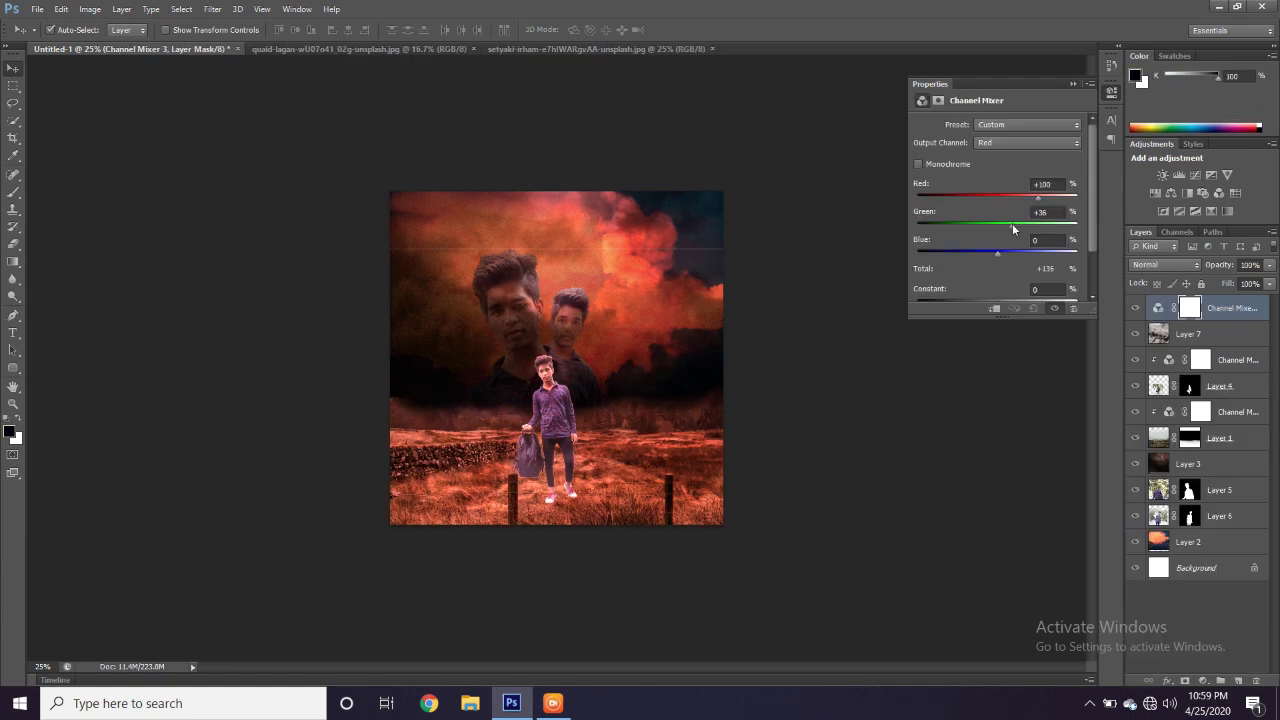
pyautogui.moveTo(1012, 224); pyautogui.dragTo(1015, 224)
pyautogui.click(1158, 308)
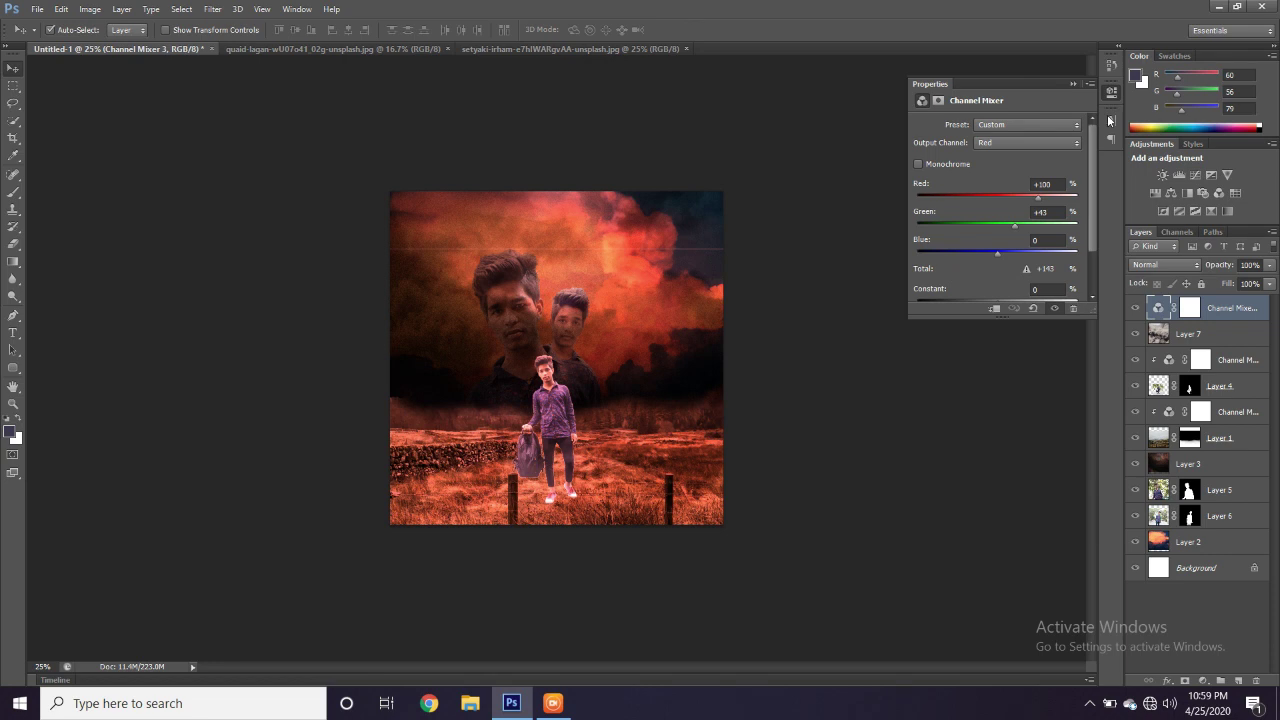
pyautogui.click(1218, 308)
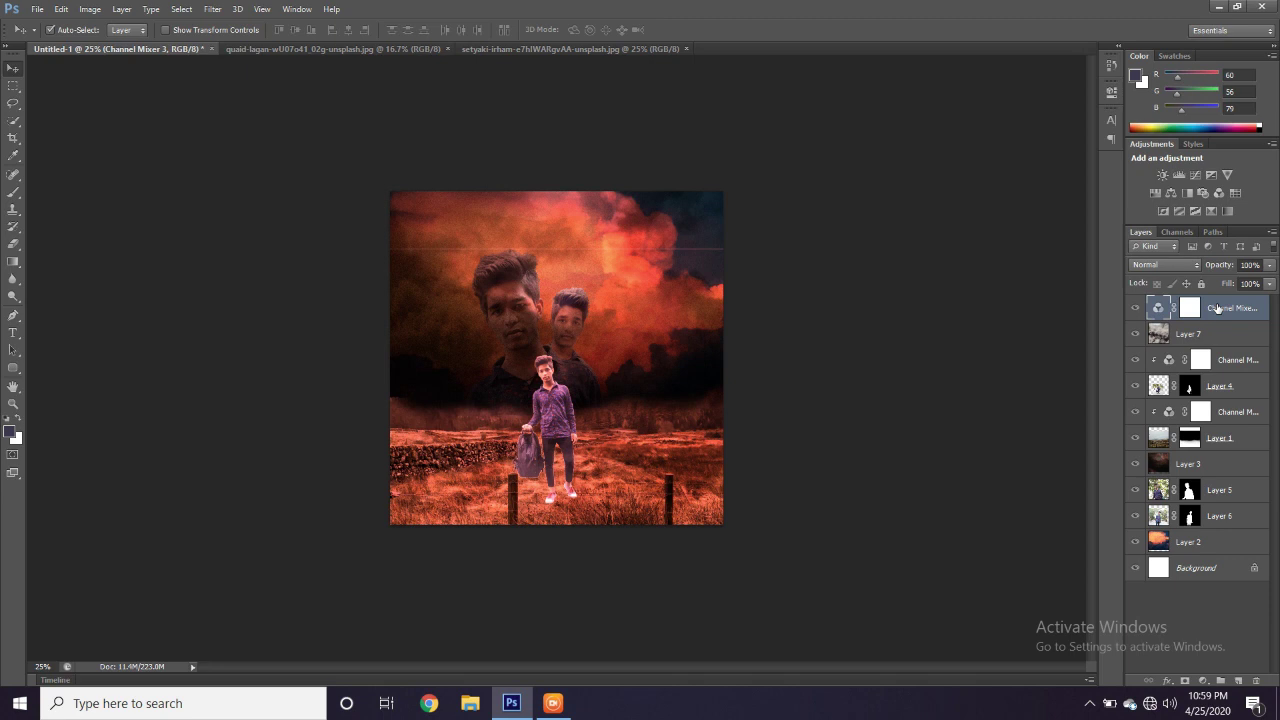
pyautogui.click(1218, 334)
# Close the smoke photo document and open the campfire photo with sparks
pyautogui.click(514, 47)
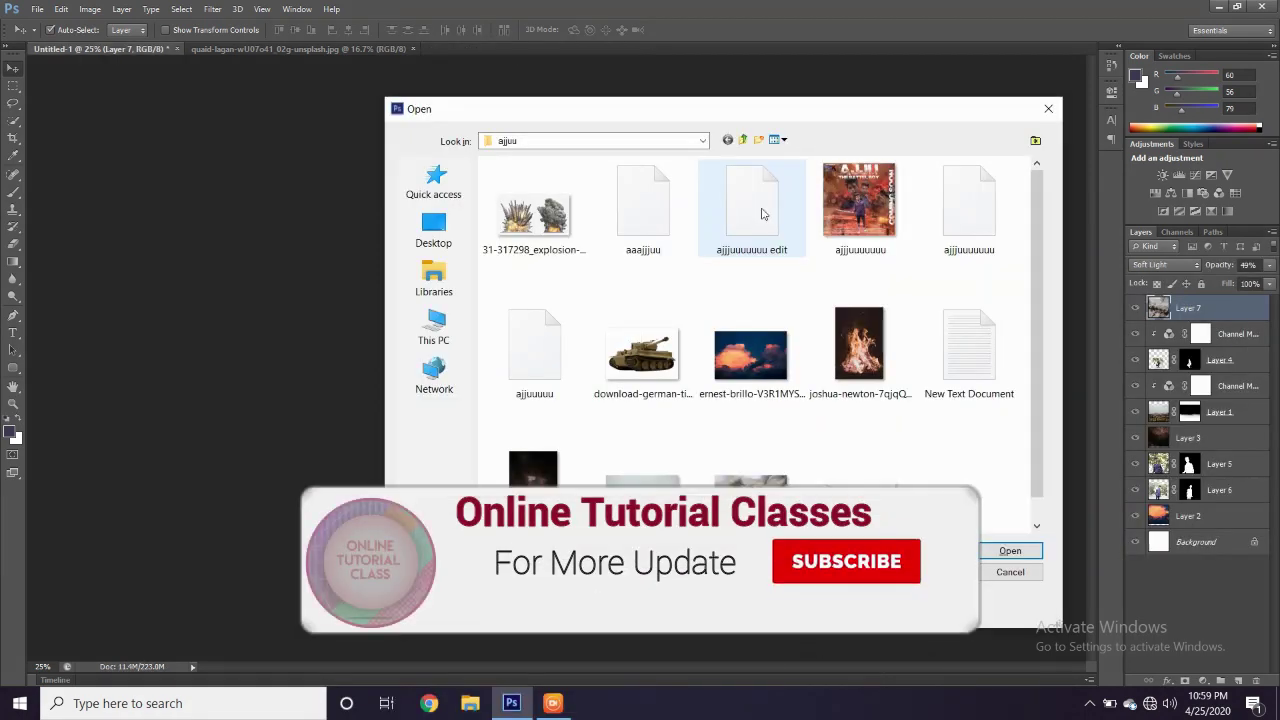
pyautogui.doubleClick(848, 340)
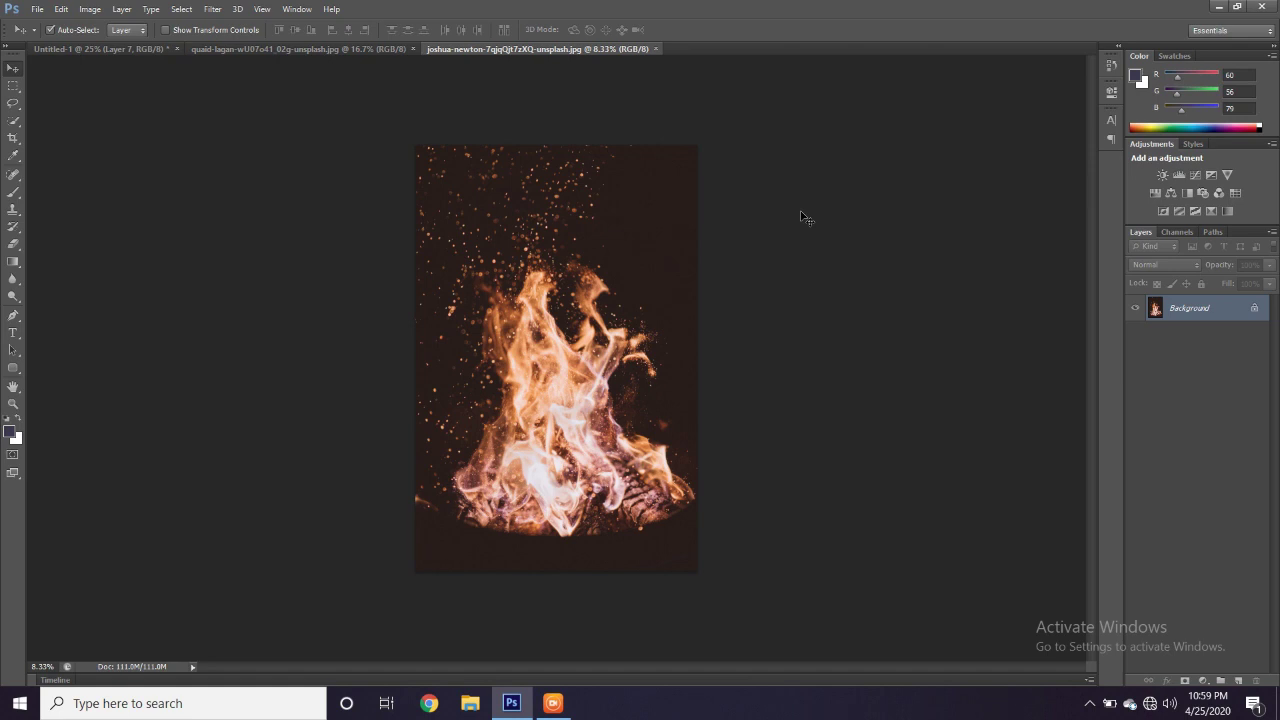
# Open the explosion, tank and sword PNG images together, and switch to the misty field photo document
pyautogui.hotkey('ctrl', 'o')
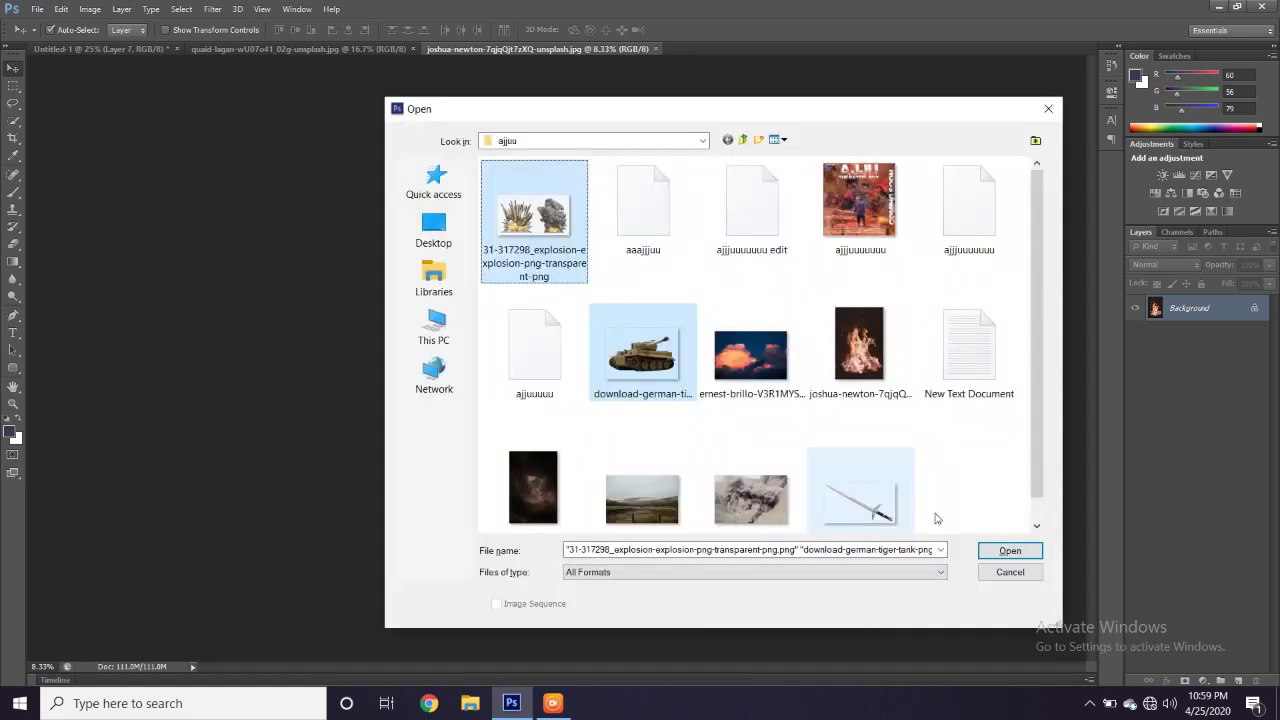
pyautogui.keyDown('ctrl'); pyautogui.click(880, 505); pyautogui.keyUp('ctrl')
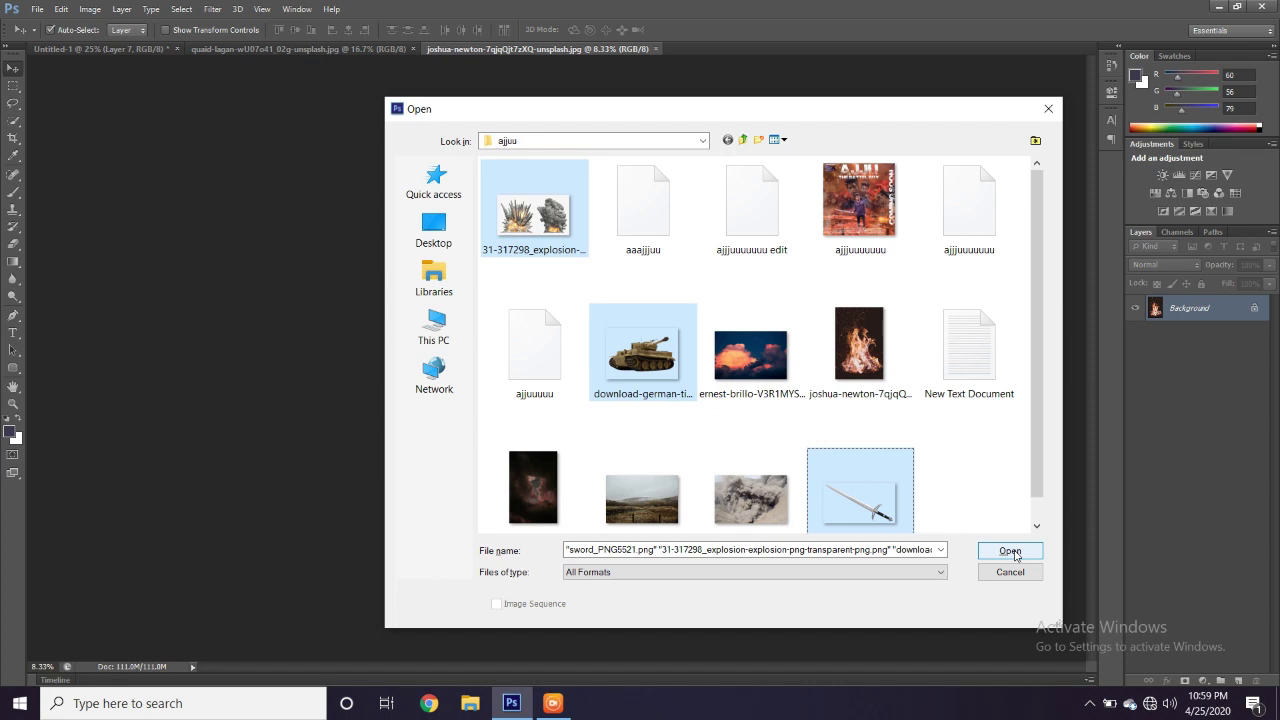
pyautogui.click(1012, 551)
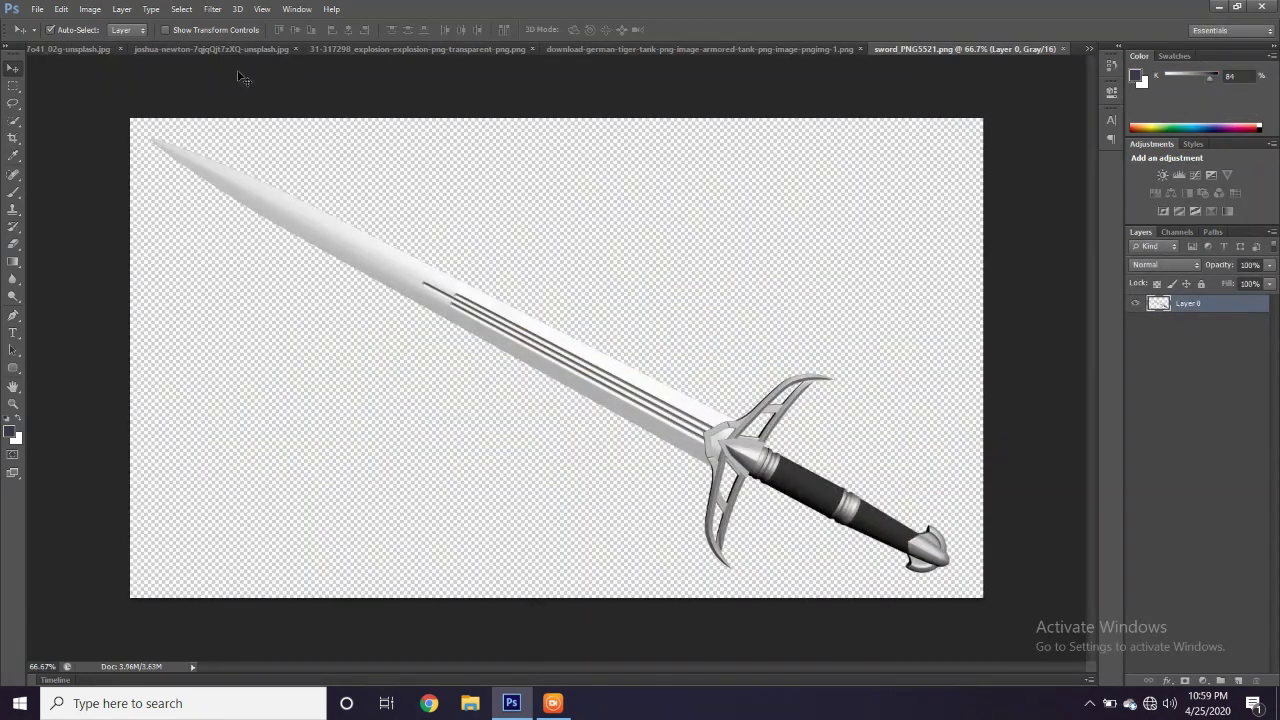
pyautogui.hotkey('ctrl', 'Tab')
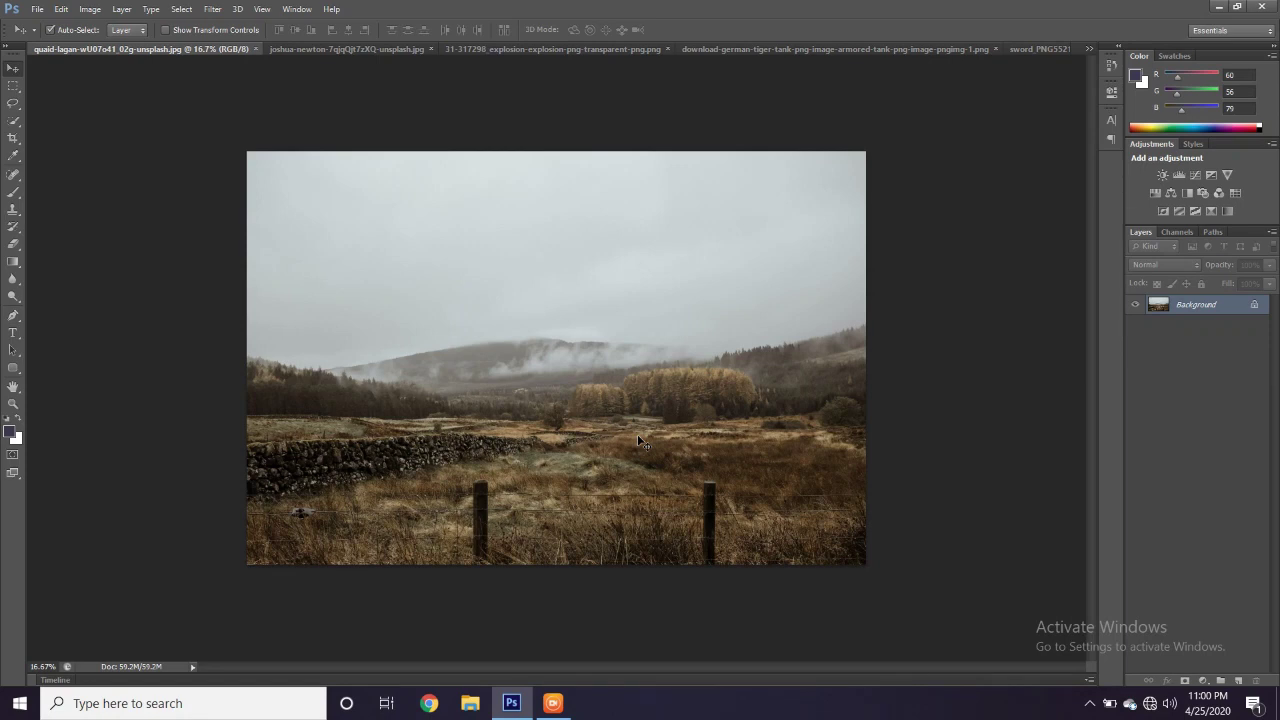
# Return to the Untitled-1 composite, hide the smoke on Layer 7 and target the mask of Layer 4
pyautogui.hotkey('ctrl', 'shift', 'Tab')
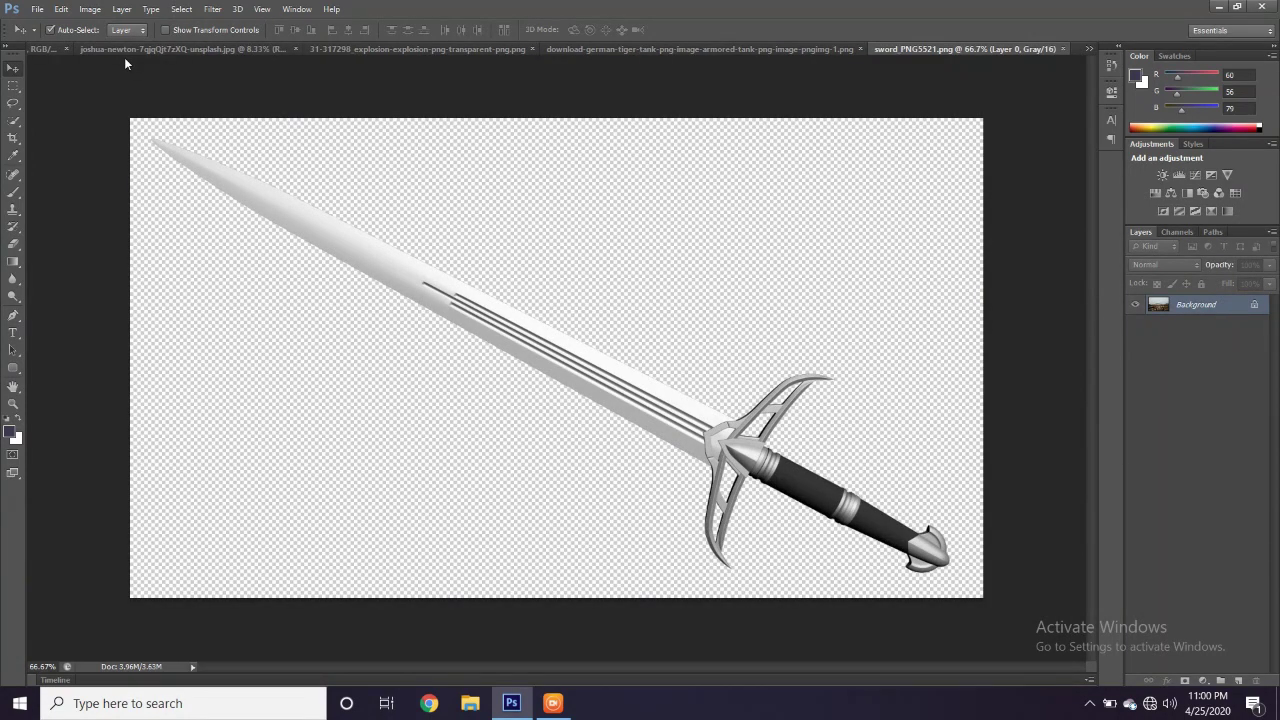
pyautogui.hotkey('ctrl', 'Tab')
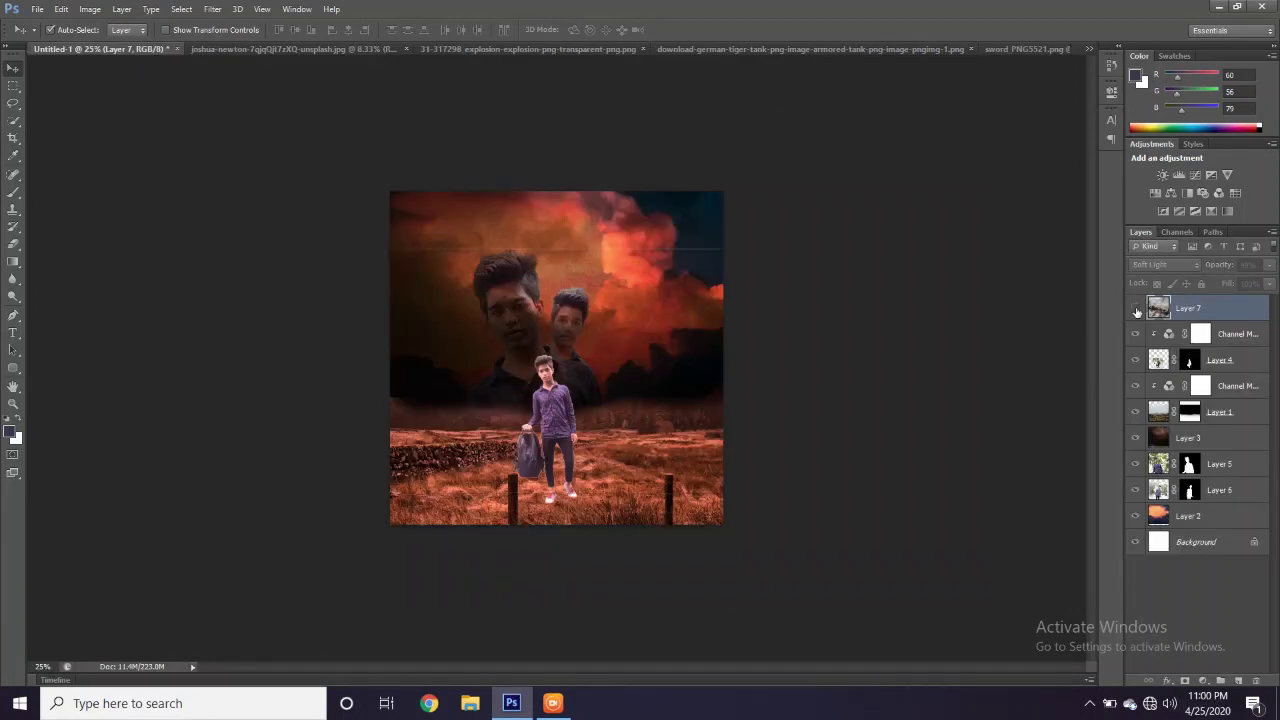
pyautogui.click(1191, 362)
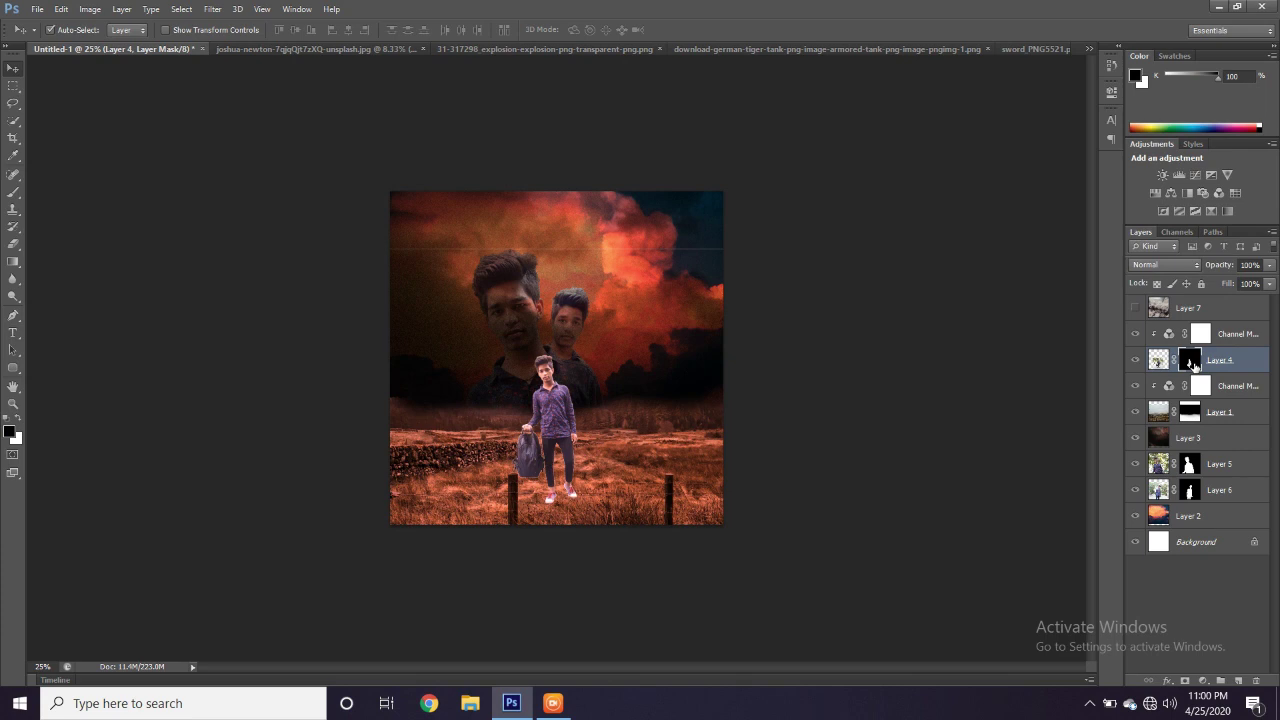
pyautogui.scroll(3, 590, 328)
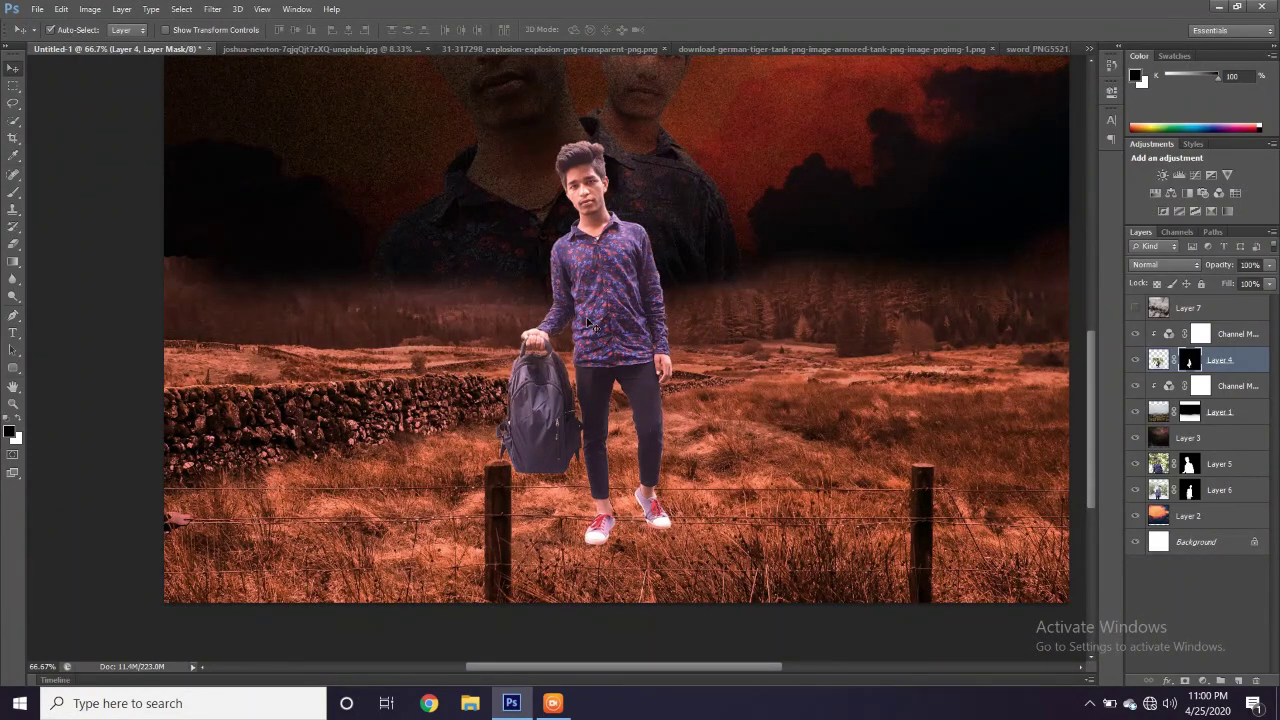
pyautogui.scroll(1, 588, 322)
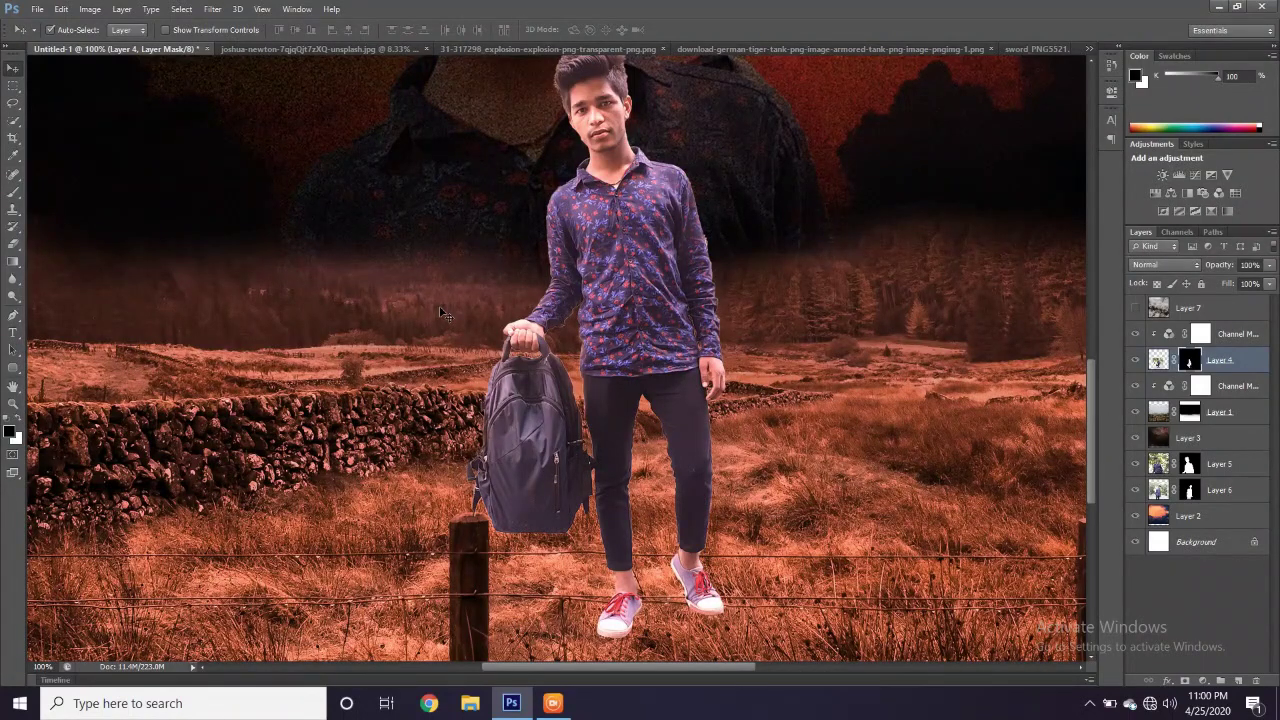
# Mask out the main body of the man's backpack on Layer 4 with a soft black 150 px brush
pyautogui.click(13, 192)
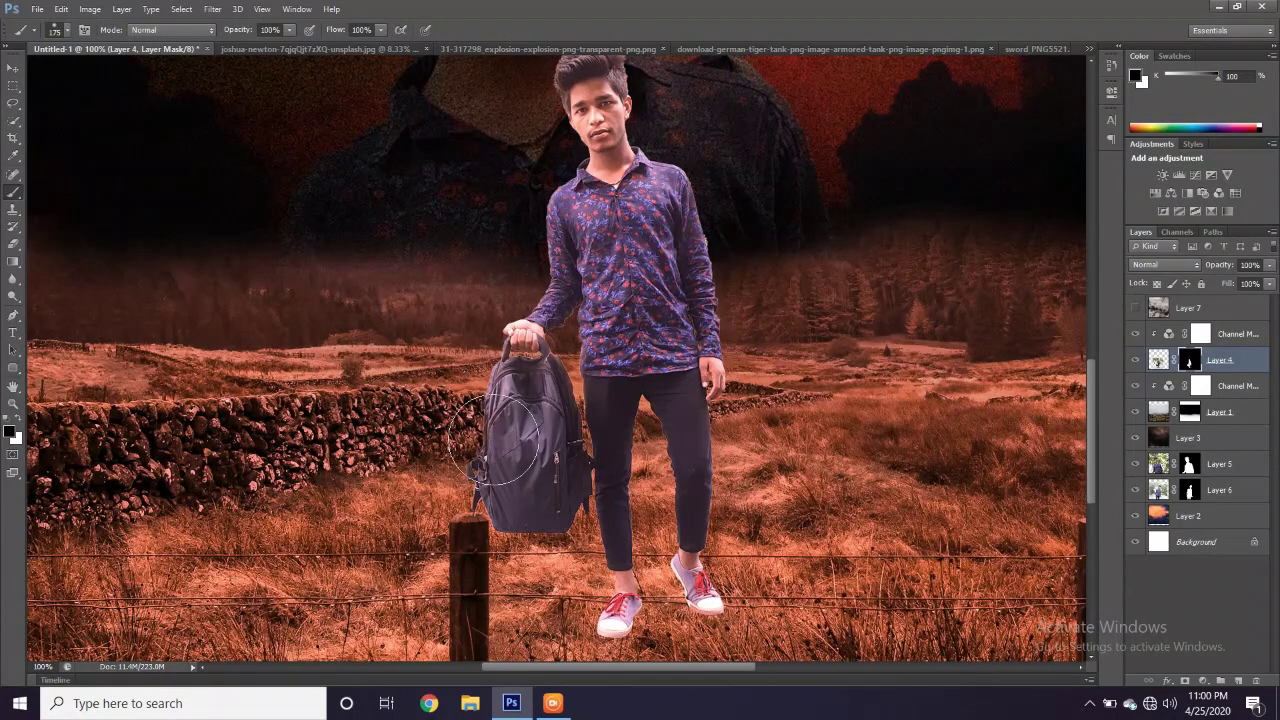
pyautogui.press('[')
pyautogui.click(68, 31)
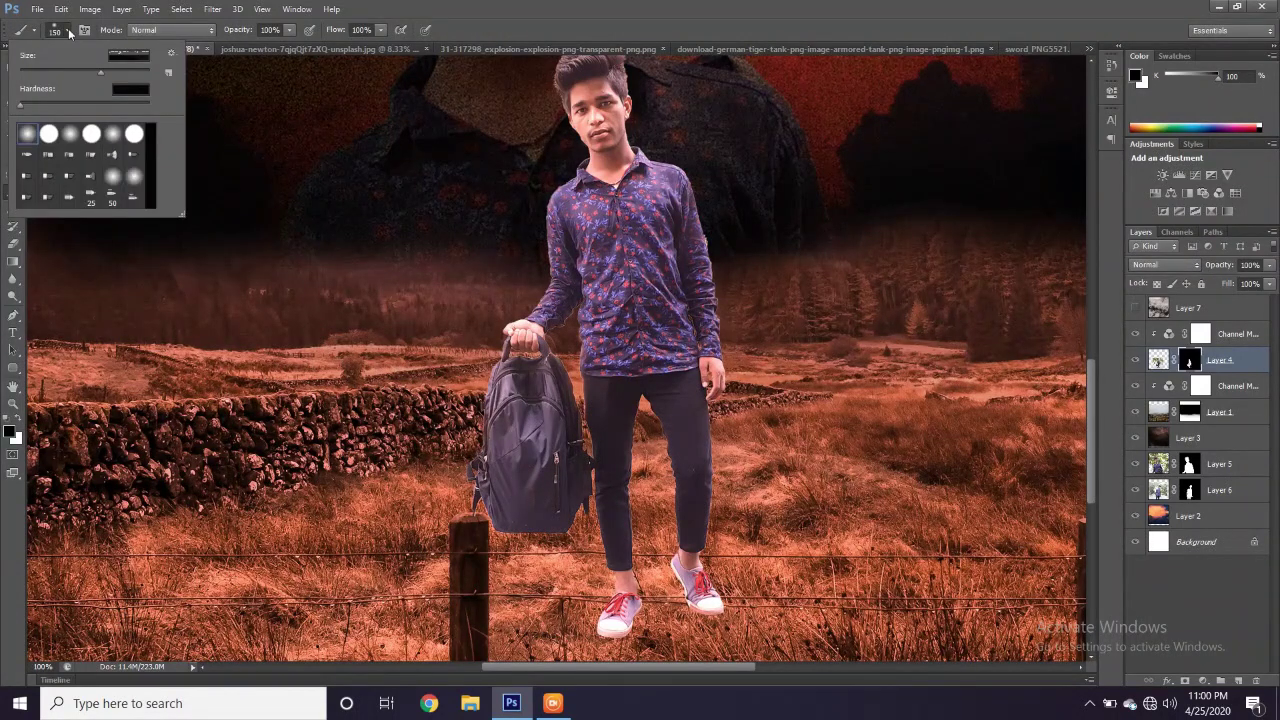
pyautogui.click(510, 440)
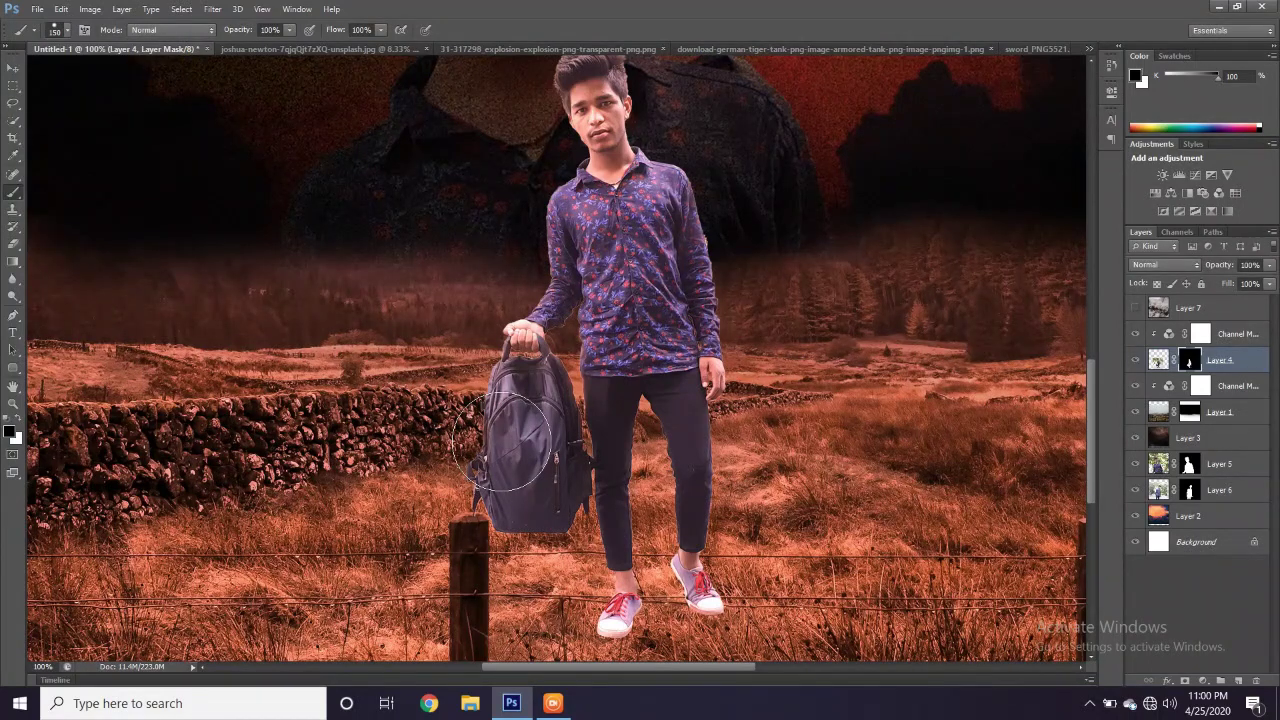
pyautogui.moveTo(508, 441); pyautogui.dragTo(527, 500)
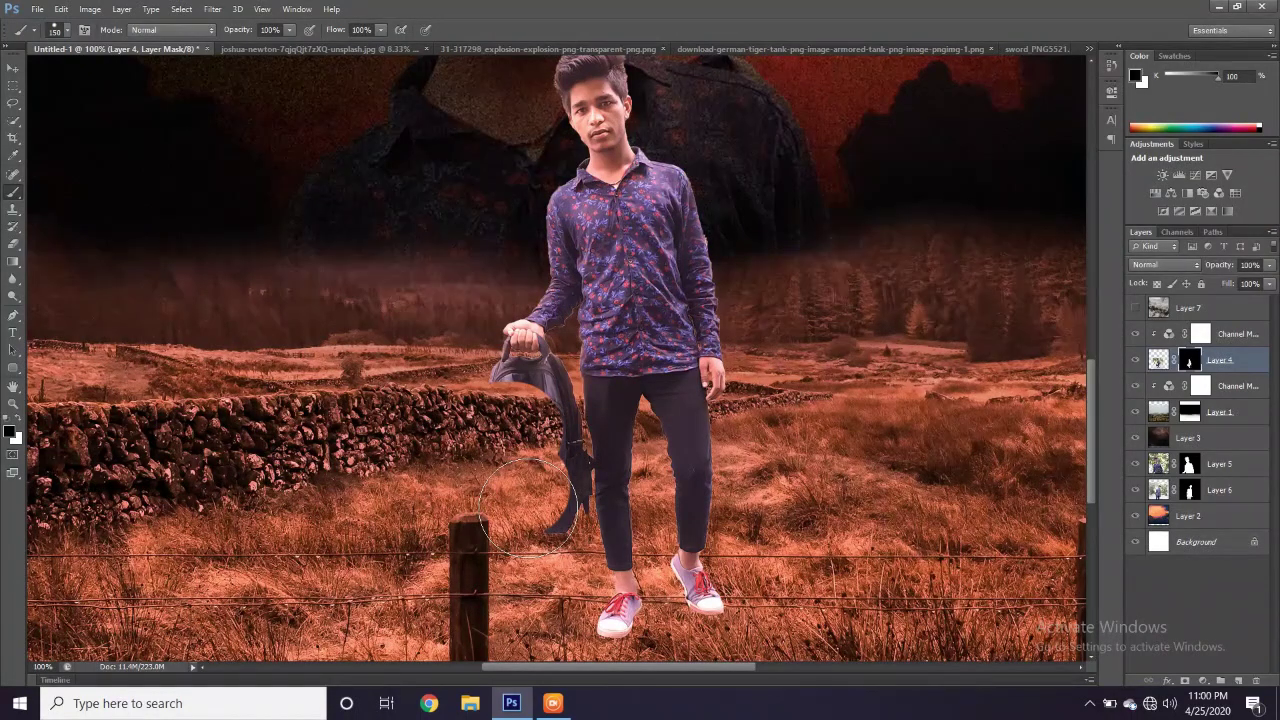
pyautogui.moveTo(530, 507); pyautogui.dragTo(565, 410)
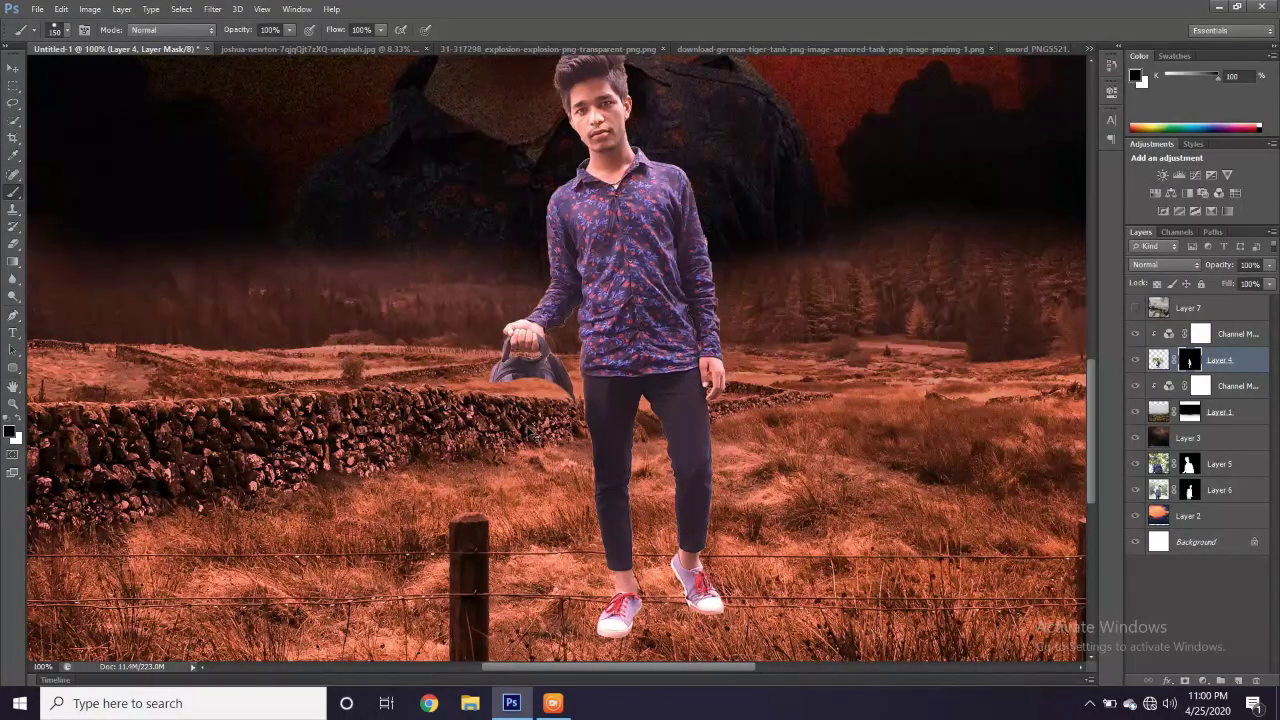
# Mask out the remaining top and handle of the backpack around the man's fist, using progressively smaller brush sizes
pyautogui.hotkey('ctrl', '+')
pyautogui.hotkey('ctrl', '+')
pyautogui.hotkey('ctrl', '+')
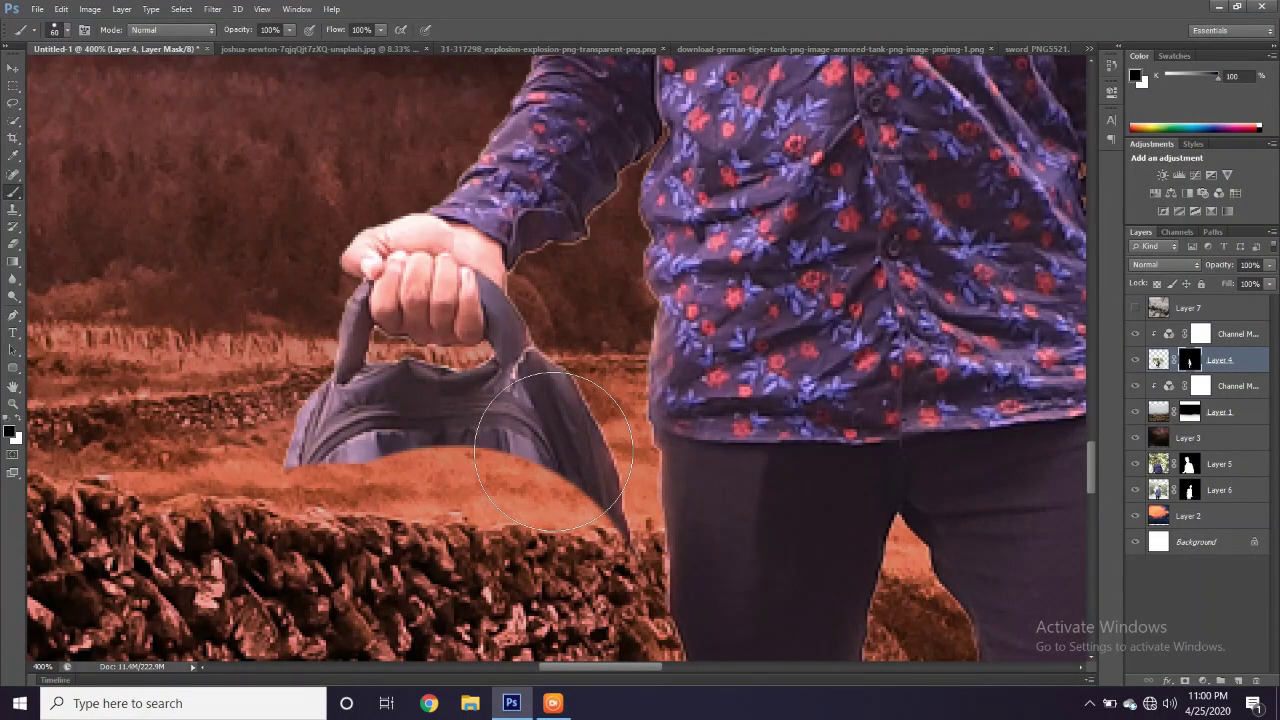
pyautogui.moveTo(553, 448); pyautogui.dragTo(348, 435)
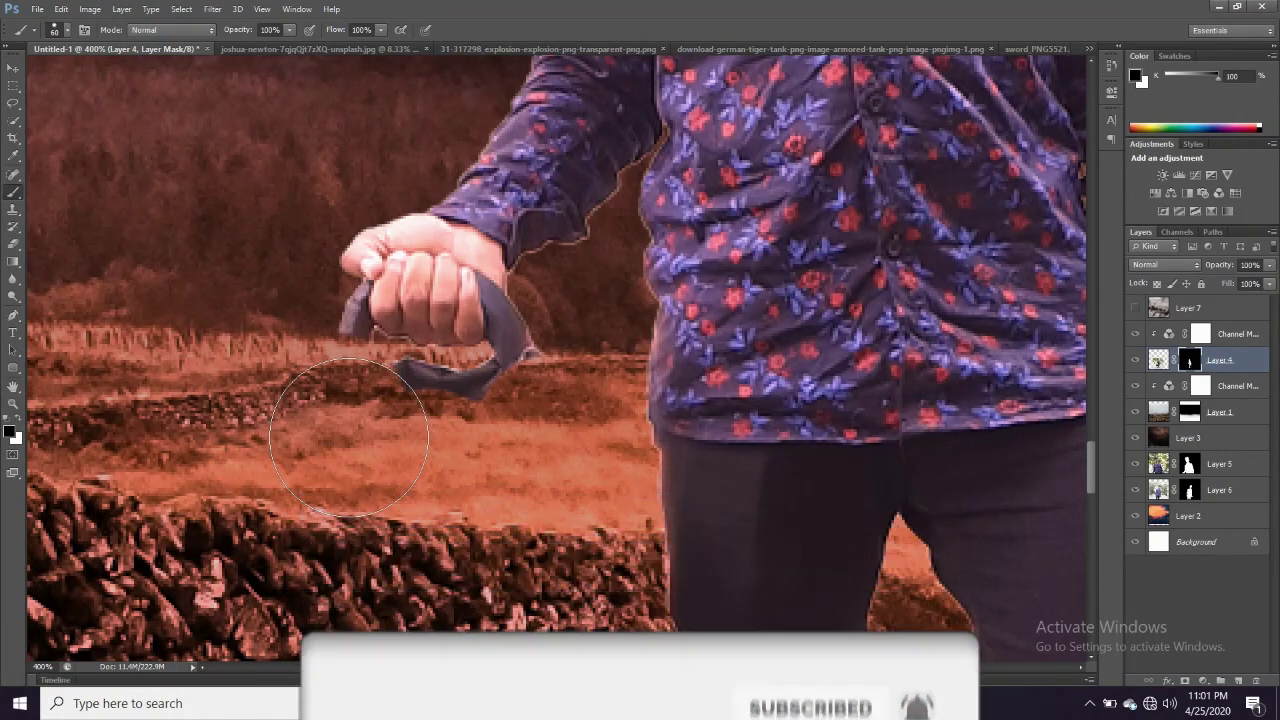
pyautogui.moveTo(455, 362); pyautogui.dragTo(295, 348)
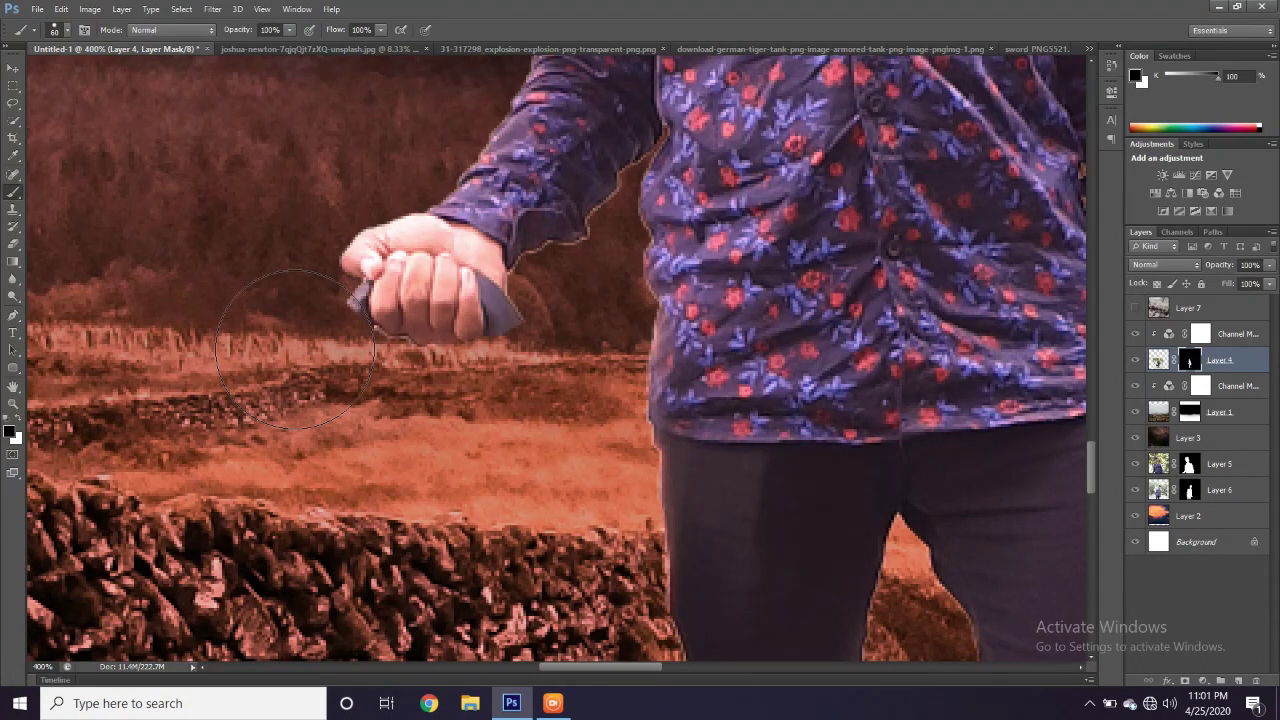
pyautogui.press('[')
pyautogui.press('[')
pyautogui.press('[')
pyautogui.press('[')
pyautogui.click(320, 318)
pyautogui.moveTo(546, 312); pyautogui.dragTo(530, 350)
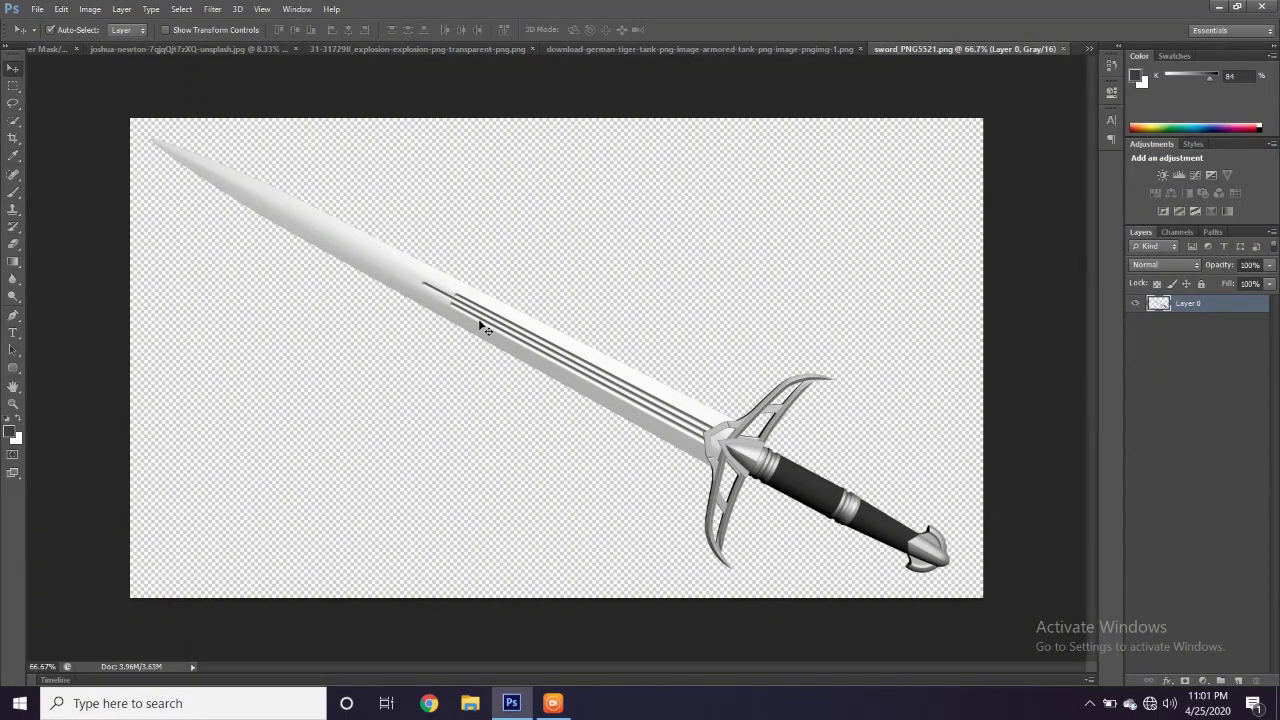
# Bring the sword into the composite, accepting the depth conversion, and place it unclipped above the man's Channel Mixer layer
pyautogui.moveTo(479, 321); pyautogui.dragTo(548, 321)
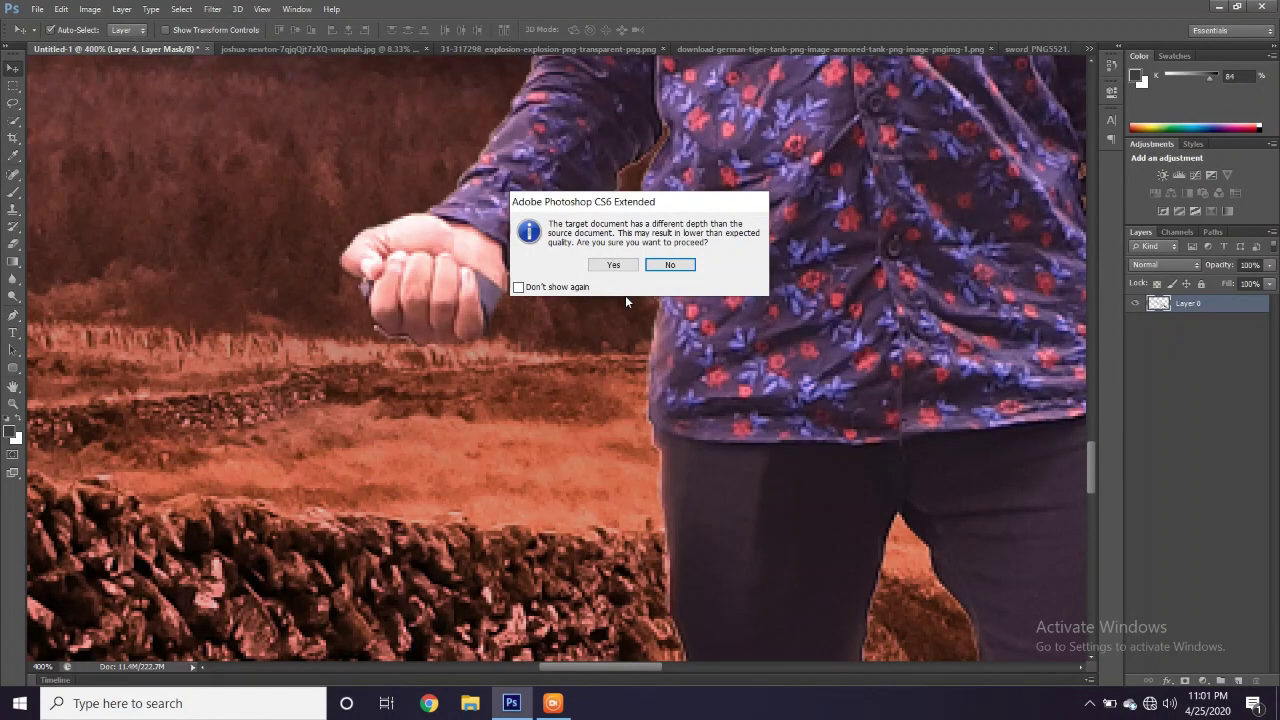
pyautogui.click(613, 264)
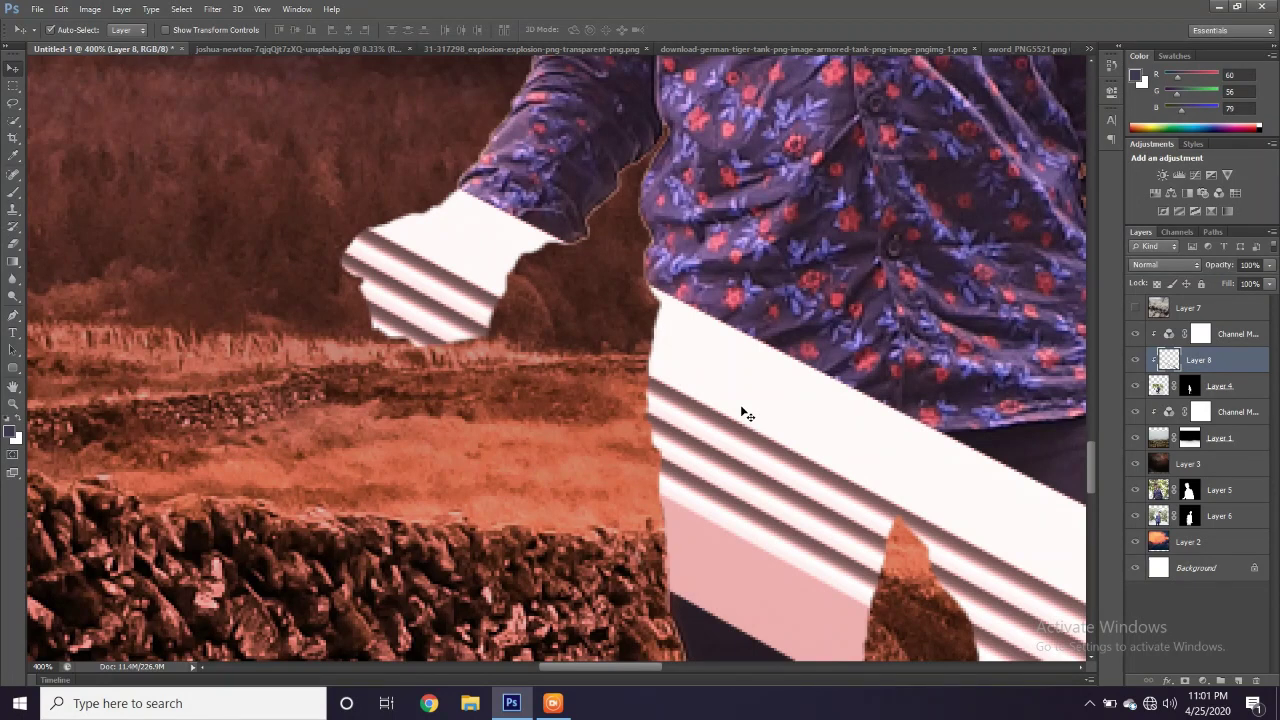
pyautogui.hotkey('ctrl', ']')
pyautogui.rightClick(1225, 336)
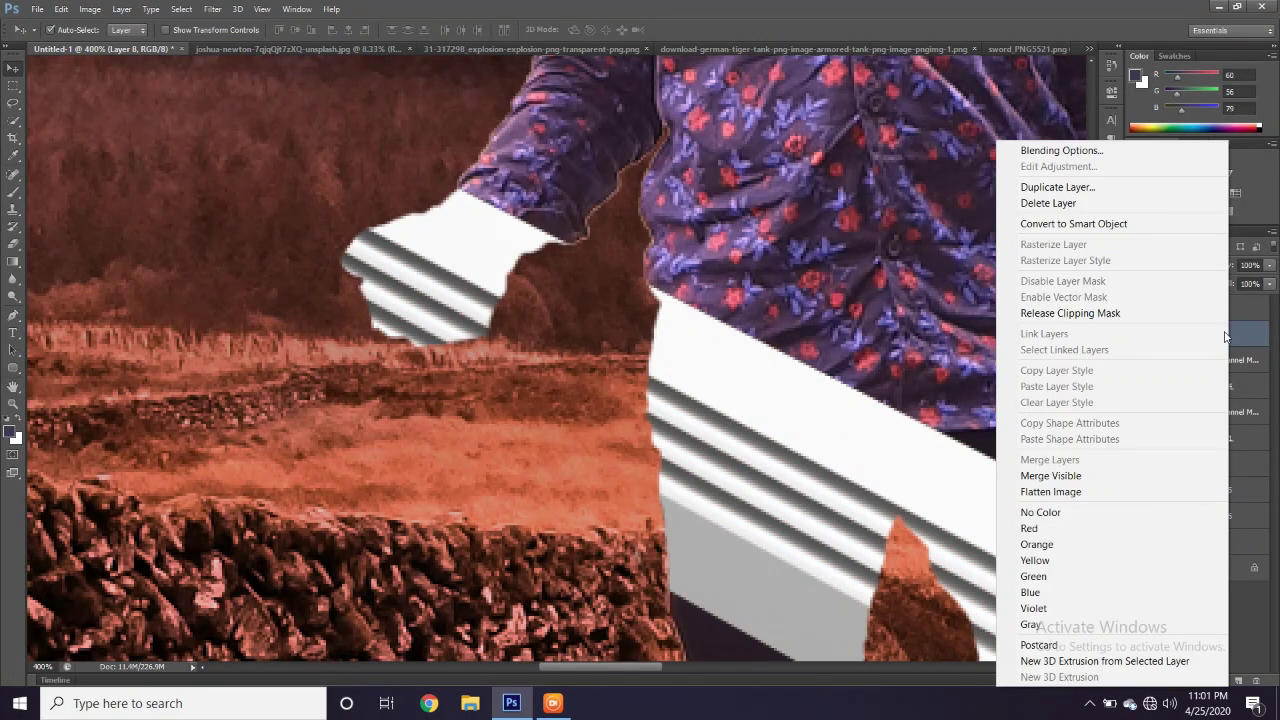
pyautogui.press('Escape')
pyautogui.hotkey('ctrl', '0')
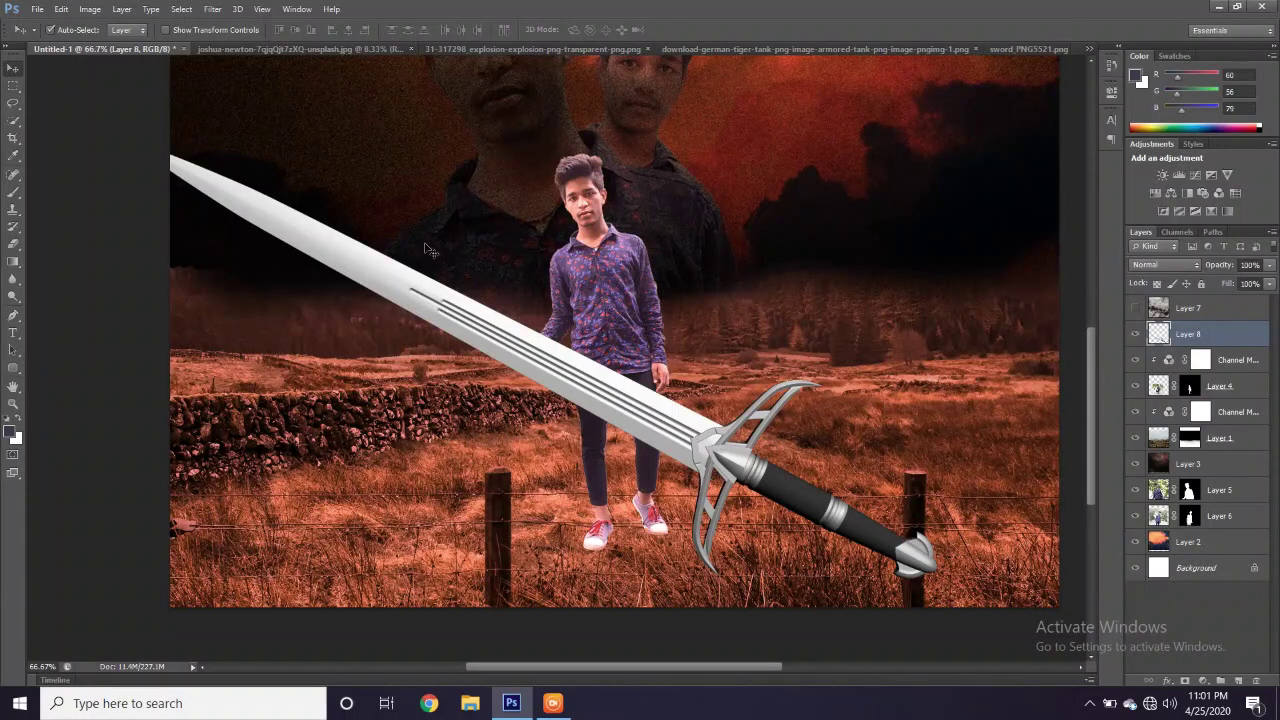
# Scale the sword down proportionally to about 27.5% so that it suits the man's size
pyautogui.hotkey('ctrl', 't')
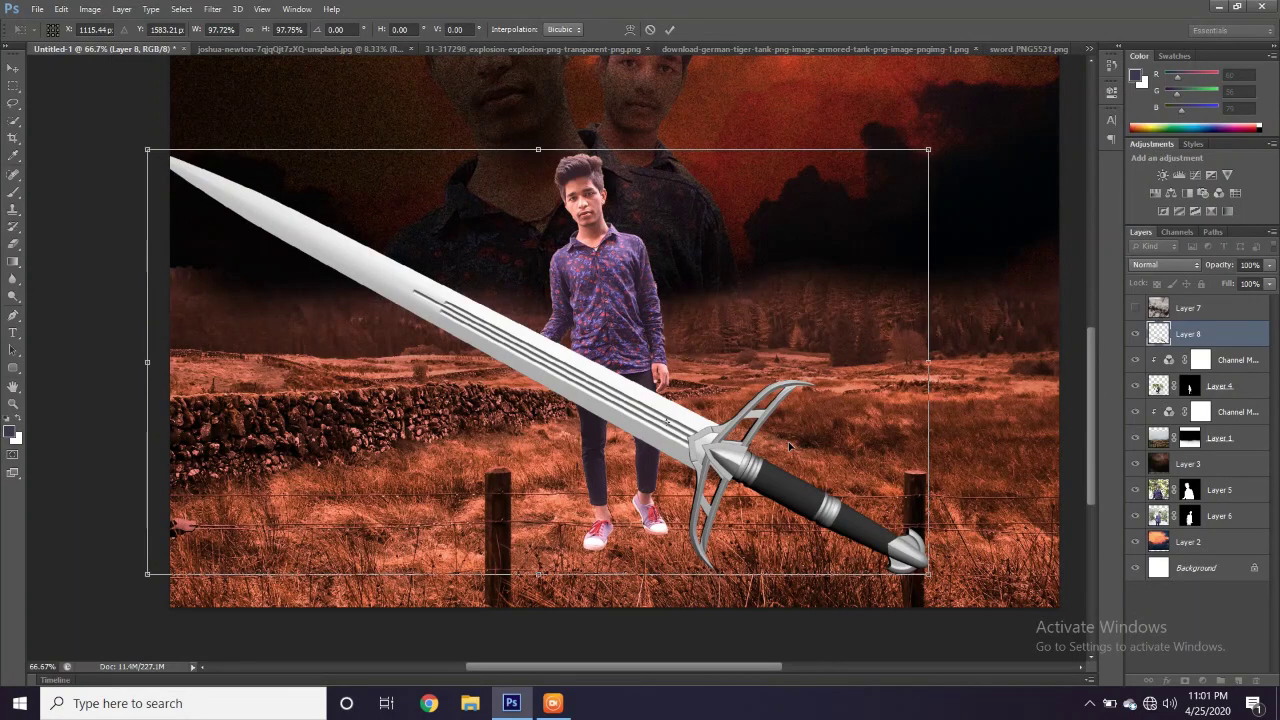
pyautogui.moveTo(928, 573); pyautogui.dragTo(673, 410)
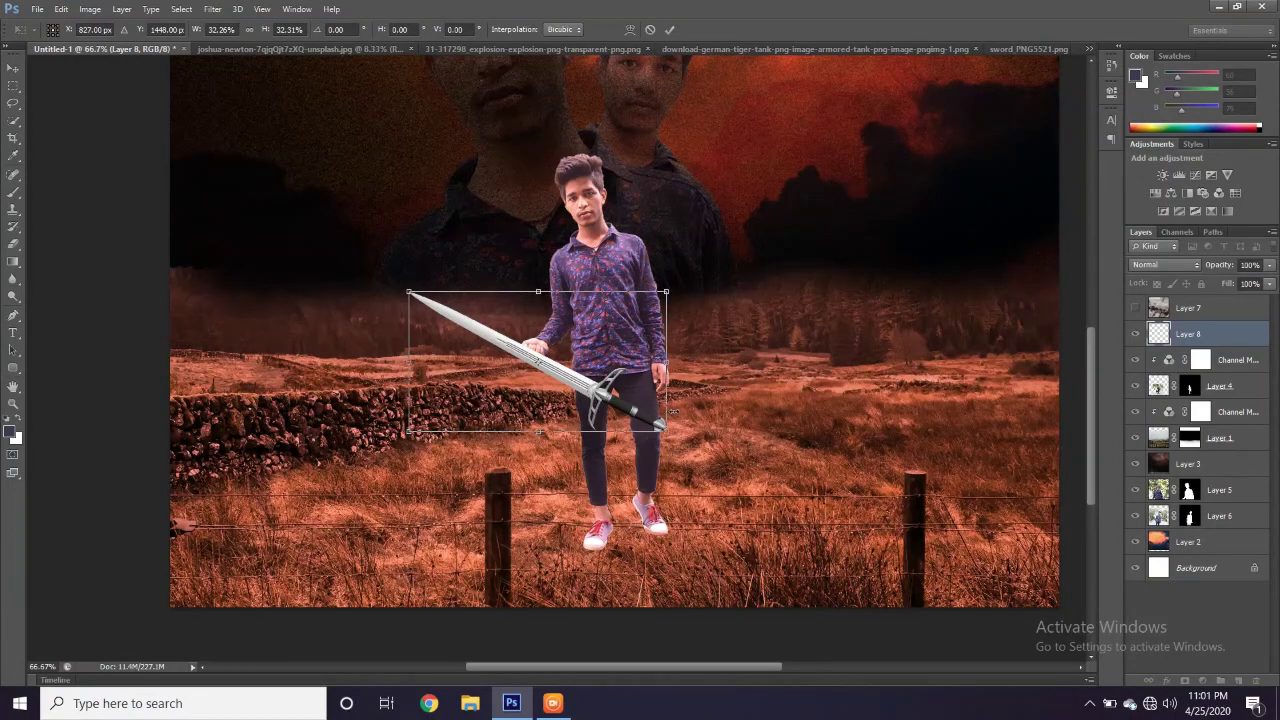
pyautogui.hotkey('ctrl', '+')
pyautogui.moveTo(721, 268); pyautogui.dragTo(699, 302)
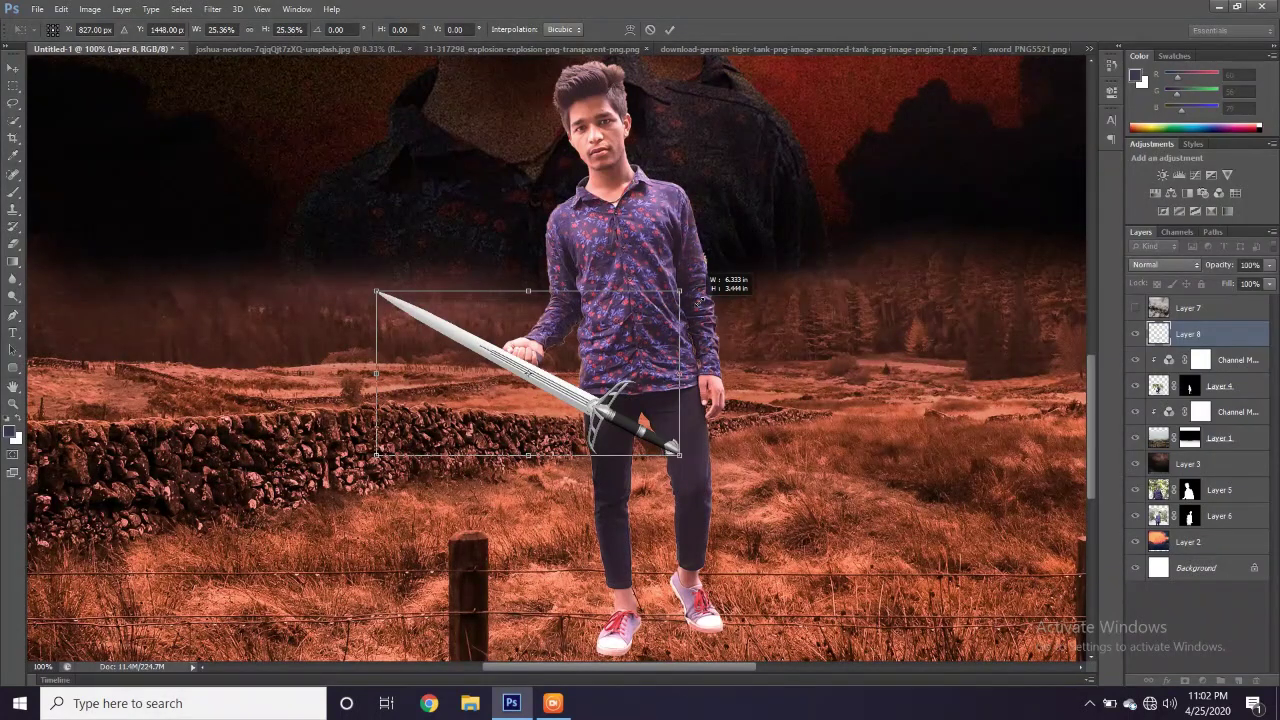
pyautogui.moveTo(698, 301); pyautogui.dragTo(711, 294)
# Move the sword's grip over the man's fist and rotate the sword by about -4.6 degrees
pyautogui.moveTo(619, 430); pyautogui.dragTo(481, 340)
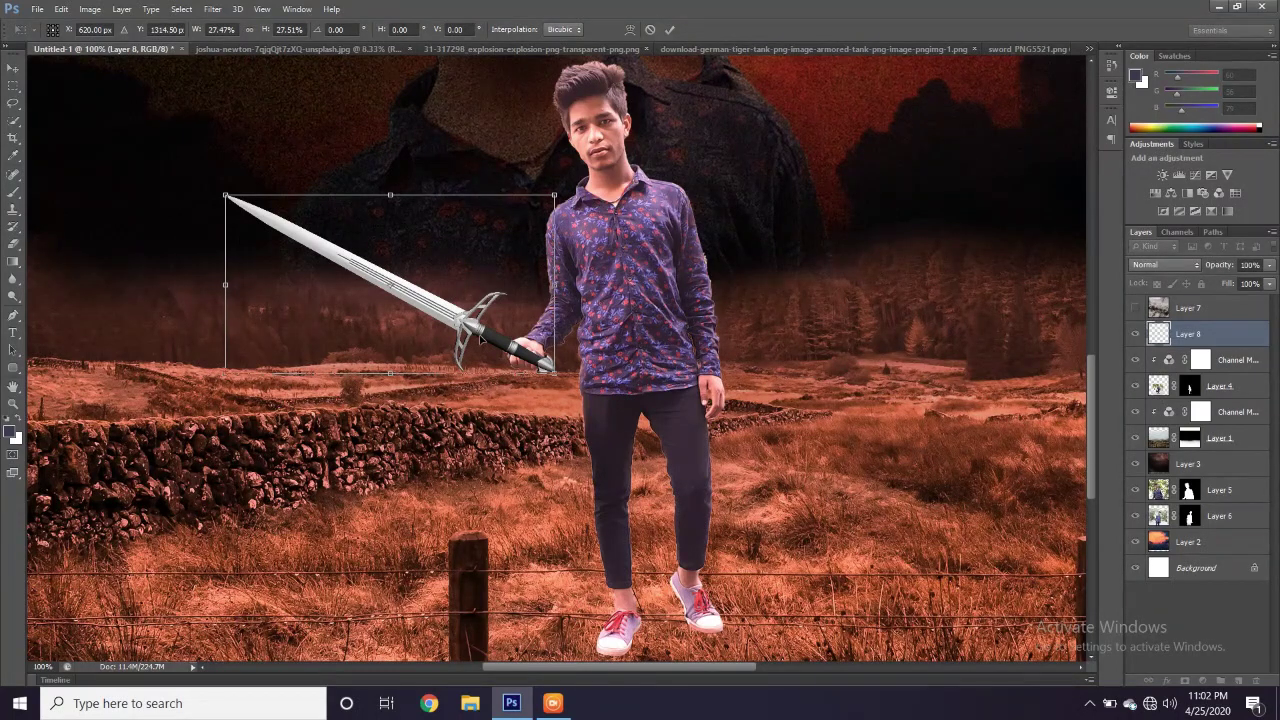
pyautogui.scroll(3, 480, 340)
pyautogui.moveTo(363, 257); pyautogui.dragTo(355, 335)
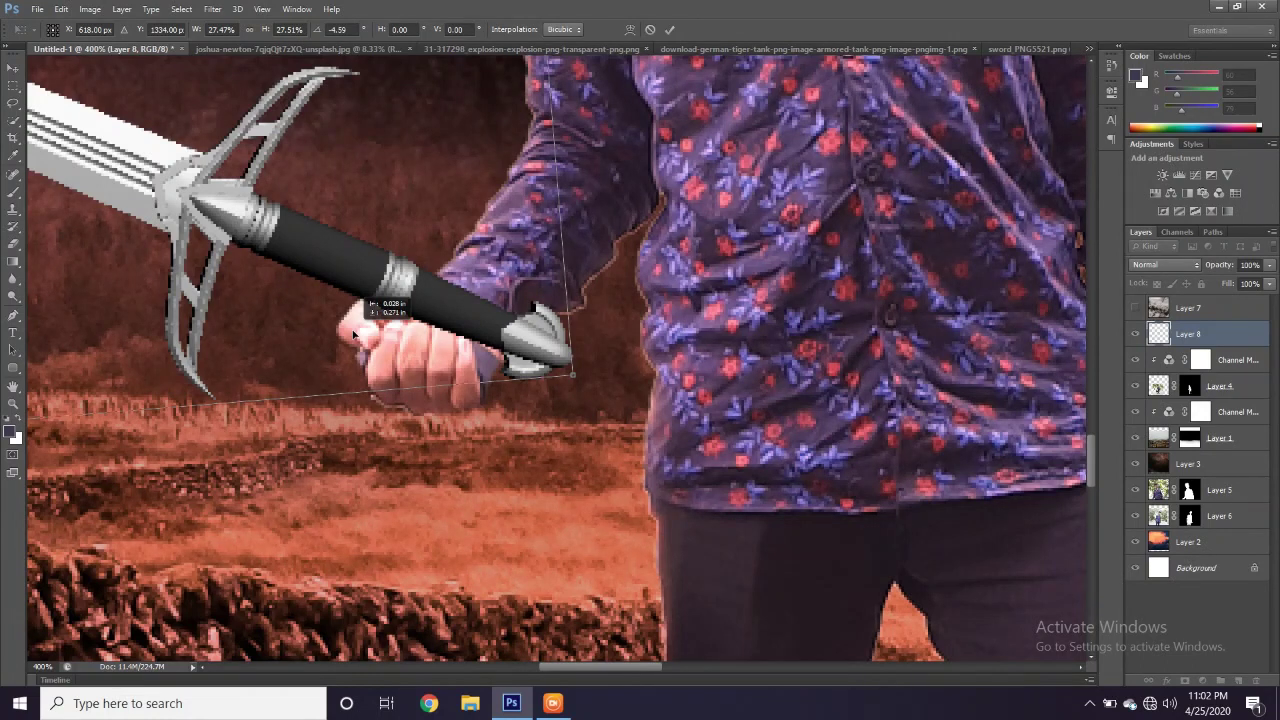
pyautogui.moveTo(355, 335); pyautogui.dragTo(365, 391)
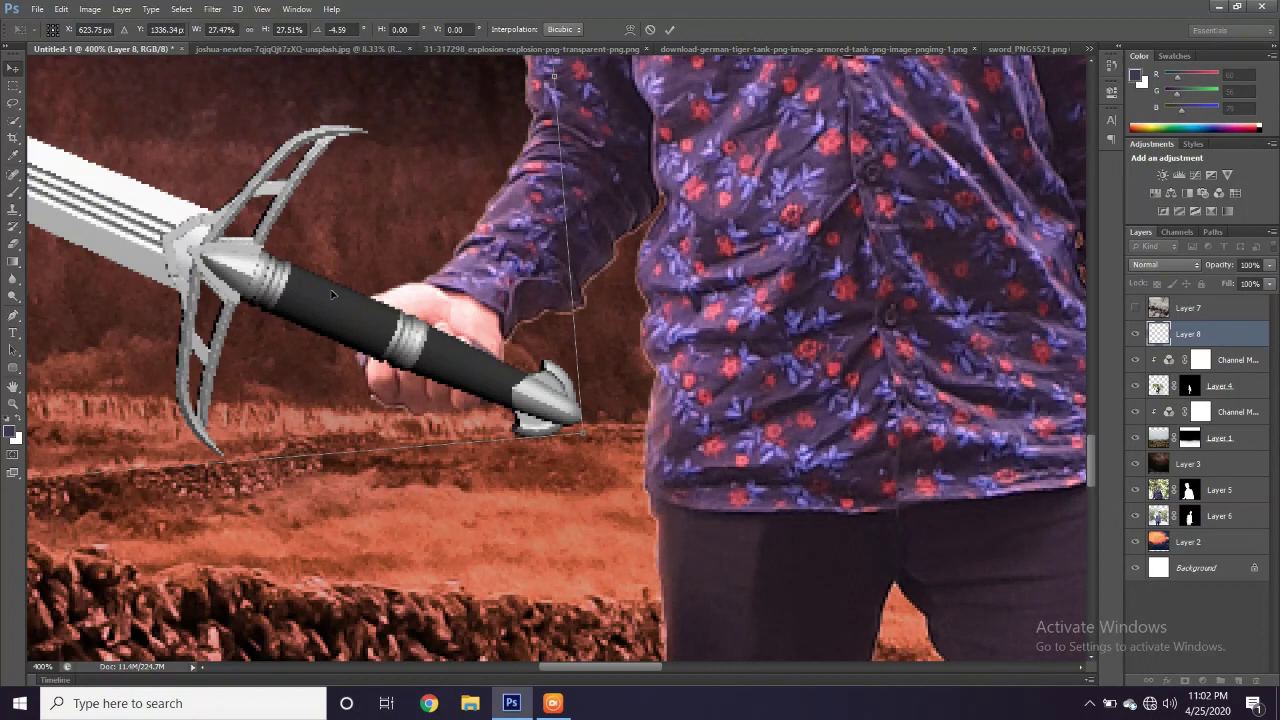
pyautogui.press('Return')
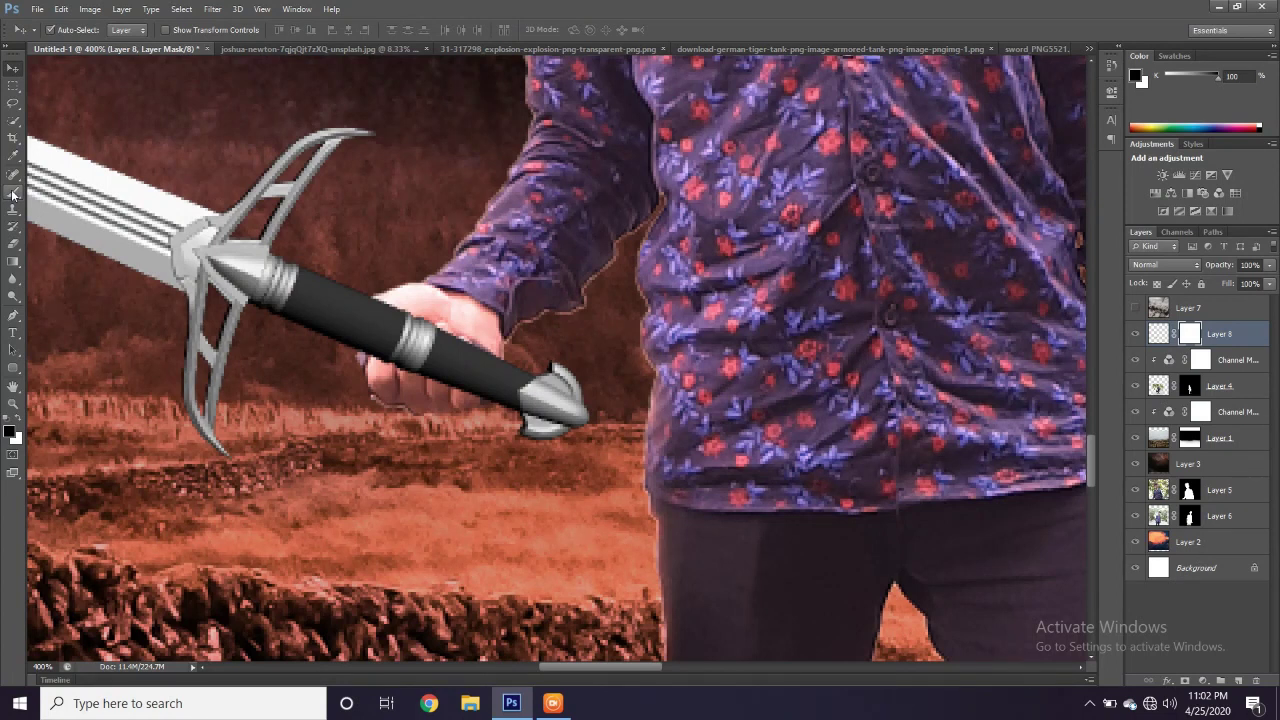
# Add a layer mask to the sword and paint away the grip where it covers the man's fingers
pyautogui.click(12, 193)
pyautogui.moveTo(400, 325); pyautogui.dragTo(440, 366)
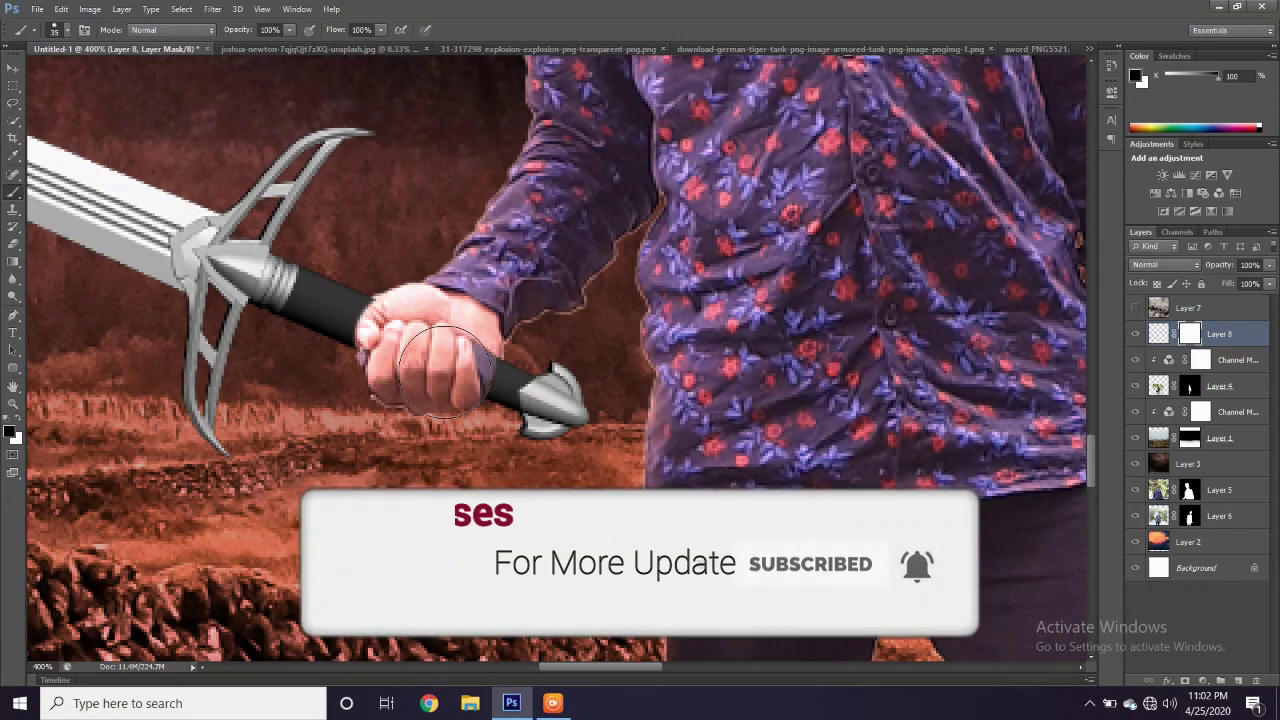
pyautogui.moveTo(446, 372); pyautogui.dragTo(384, 322)
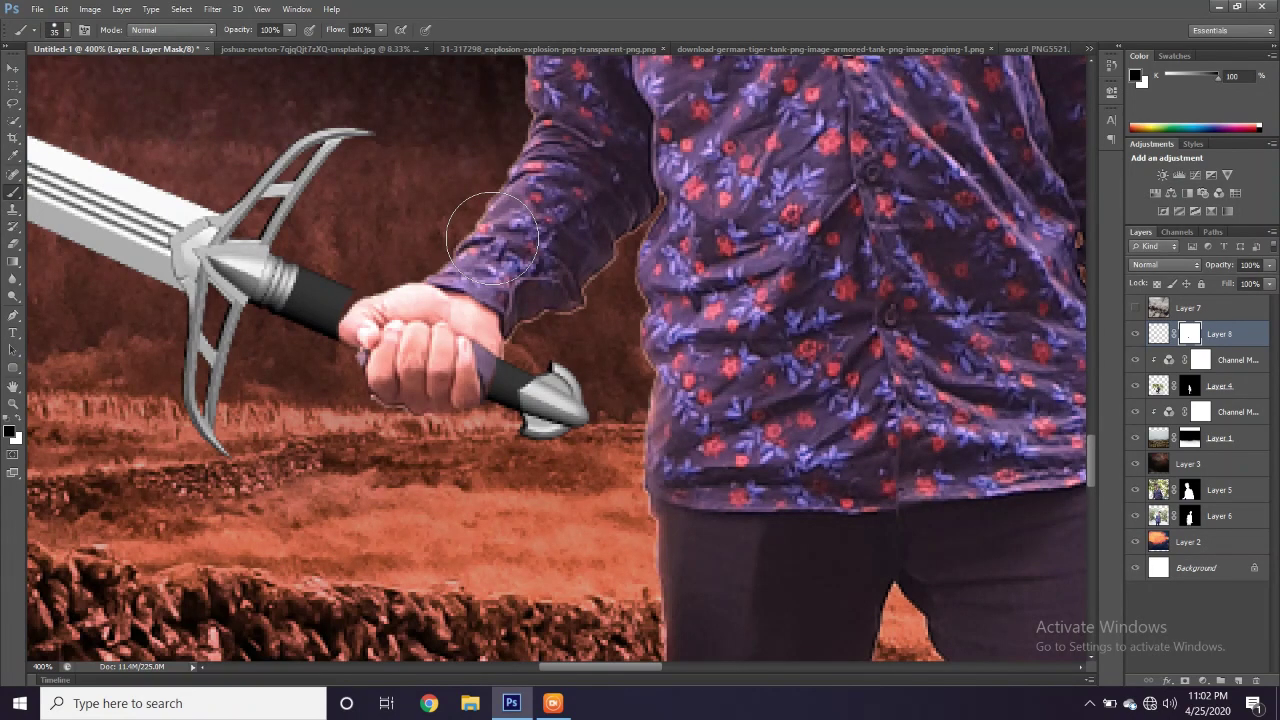
# Rework the sword's mask around the fist, painting the grip back in white up to the edges of the hand
pyautogui.moveTo(522, 388); pyautogui.dragTo(510, 433)
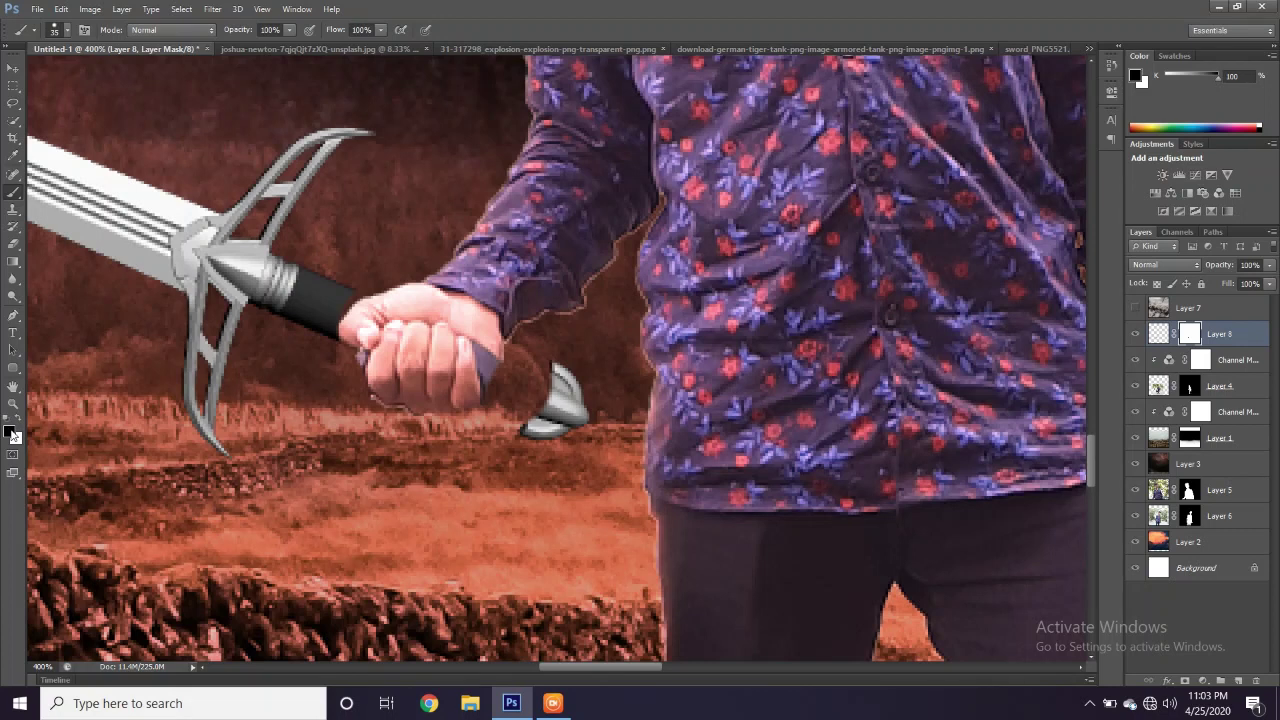
pyautogui.hotkey('ctrl', 'z')
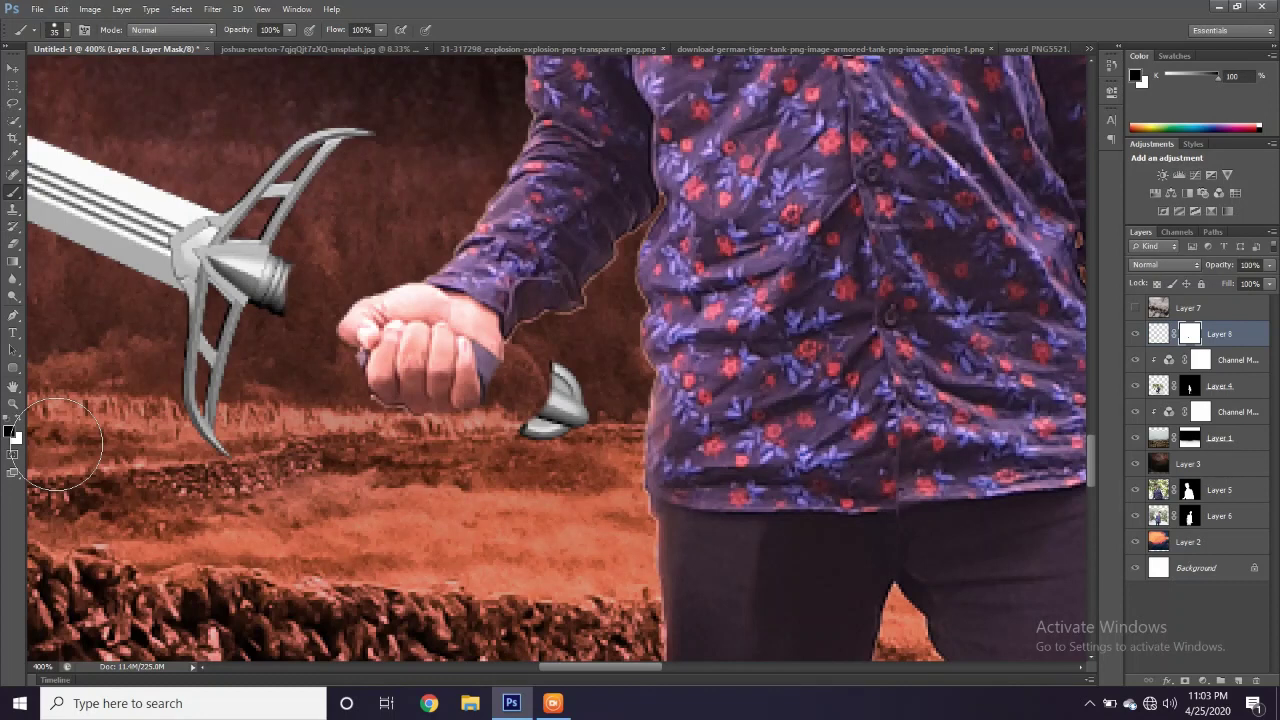
pyautogui.press('x')
pyautogui.scroll(2, 140, 285)
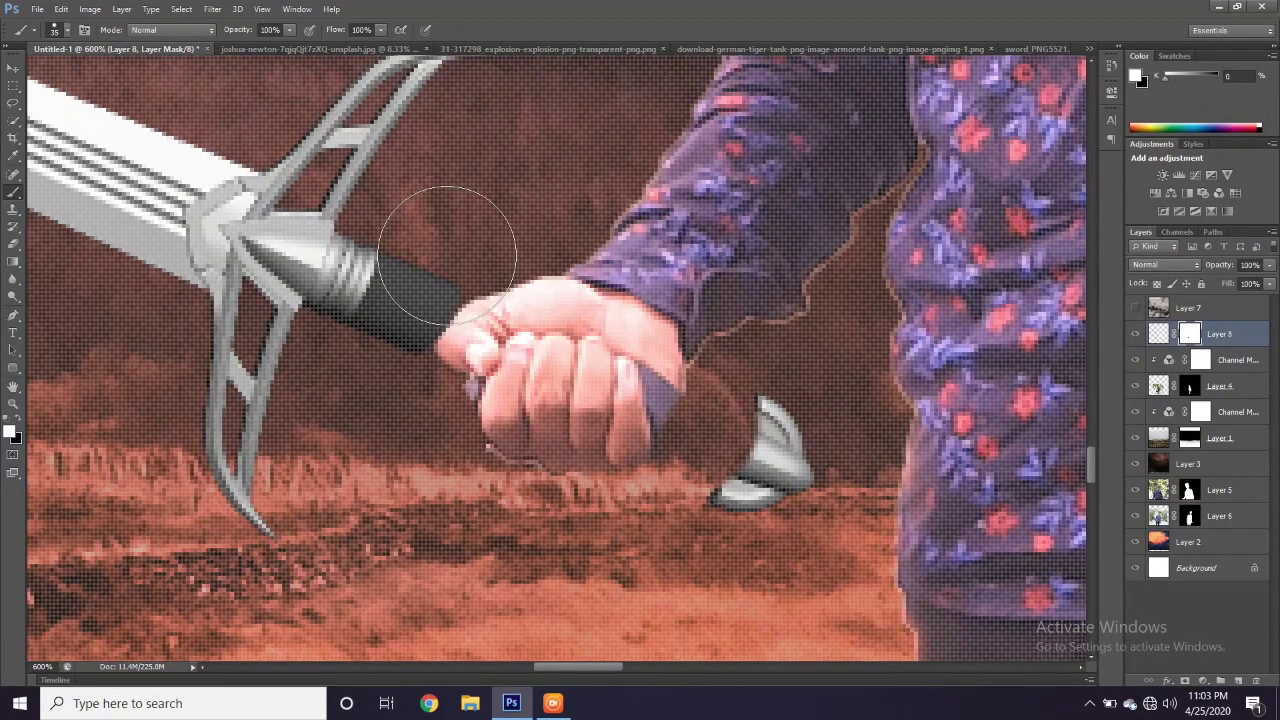
pyautogui.hotkey('ctrl', 'z')
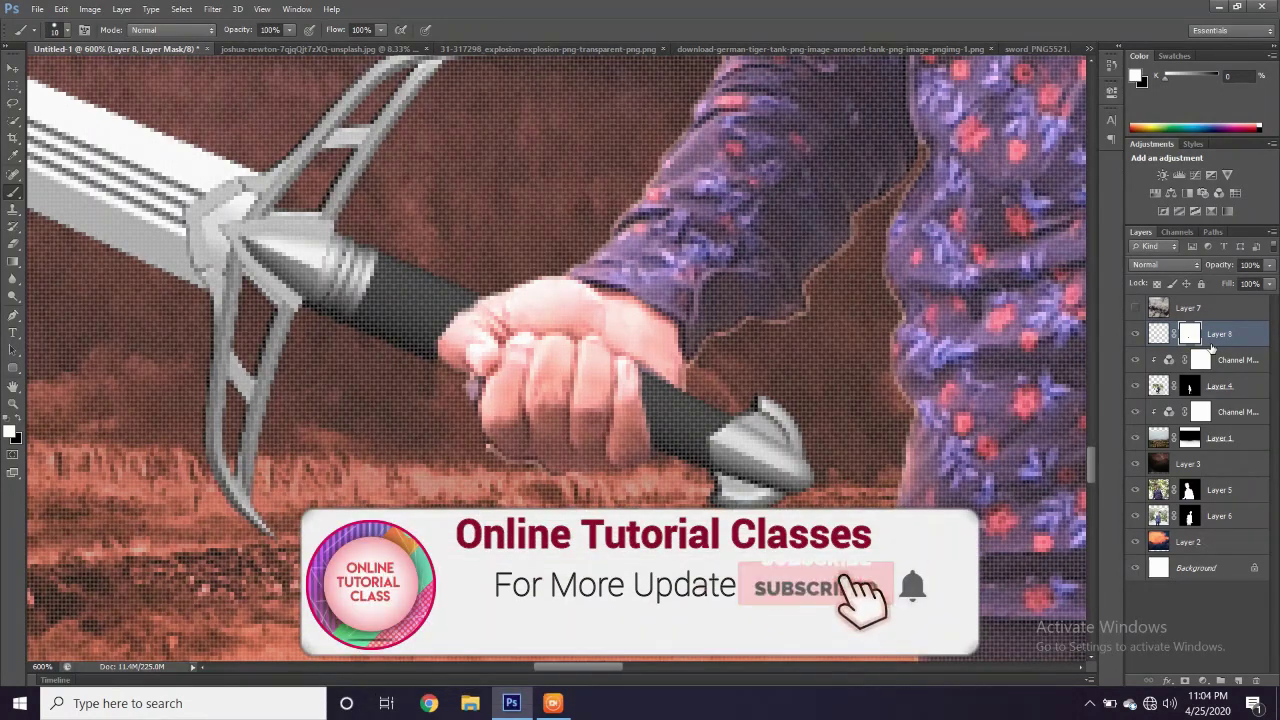
# Rotate the sword by about -13.5 degrees to a flatter angle and realign its grip with the fist
pyautogui.hotkey('ctrl', '-')
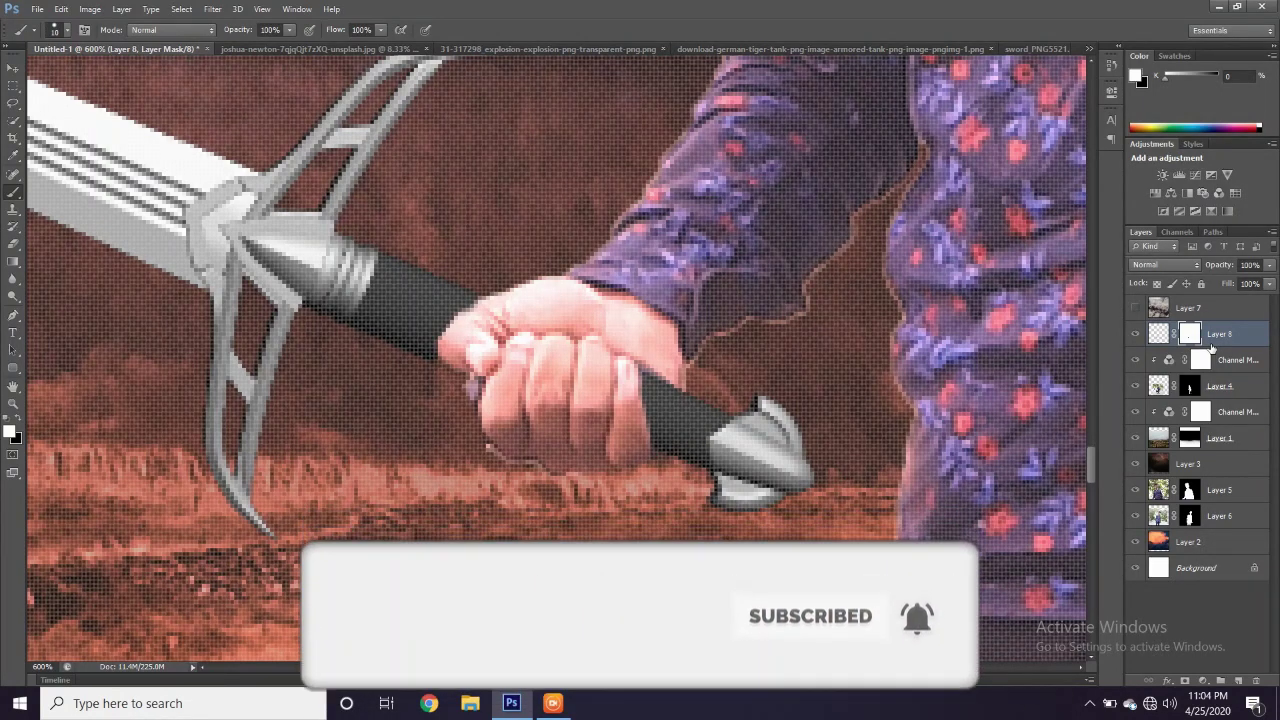
pyautogui.hotkey('ctrl', '-')
pyautogui.hotkey('ctrl', '-')
pyautogui.hotkey('ctrl', 't')
pyautogui.moveTo(716, 456); pyautogui.dragTo(718, 450)
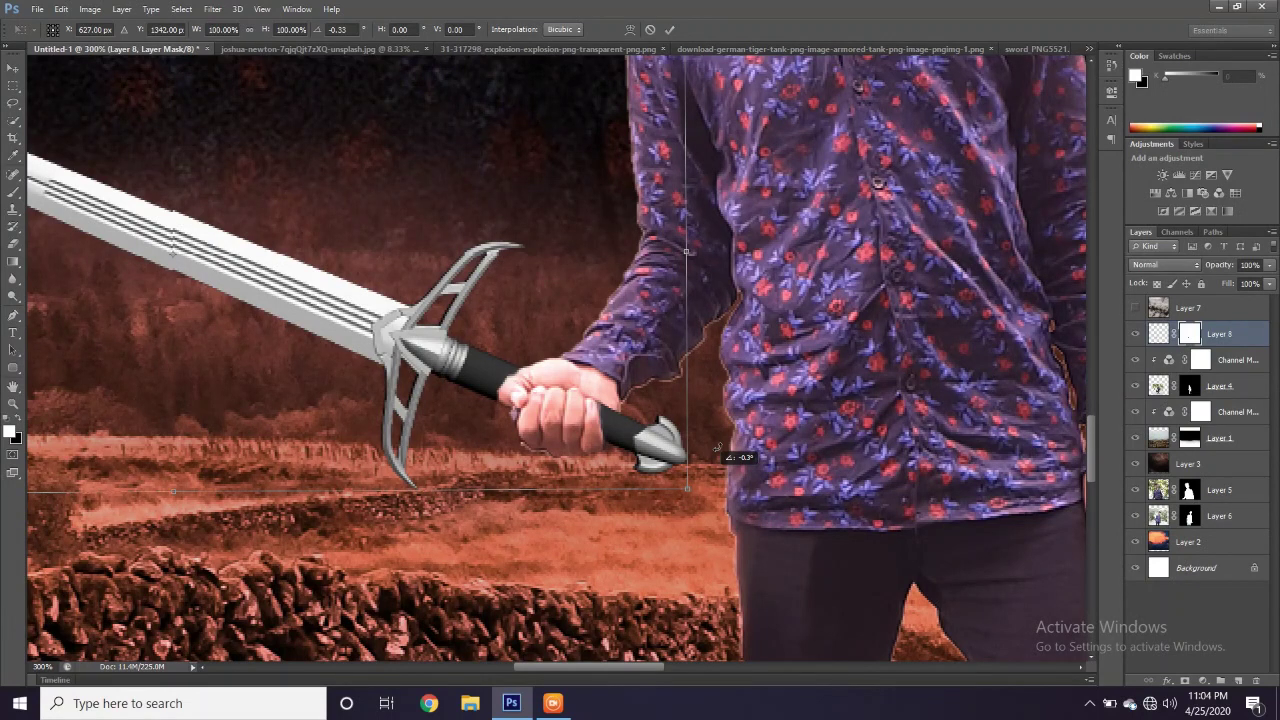
pyautogui.moveTo(717, 449); pyautogui.dragTo(668, 425)
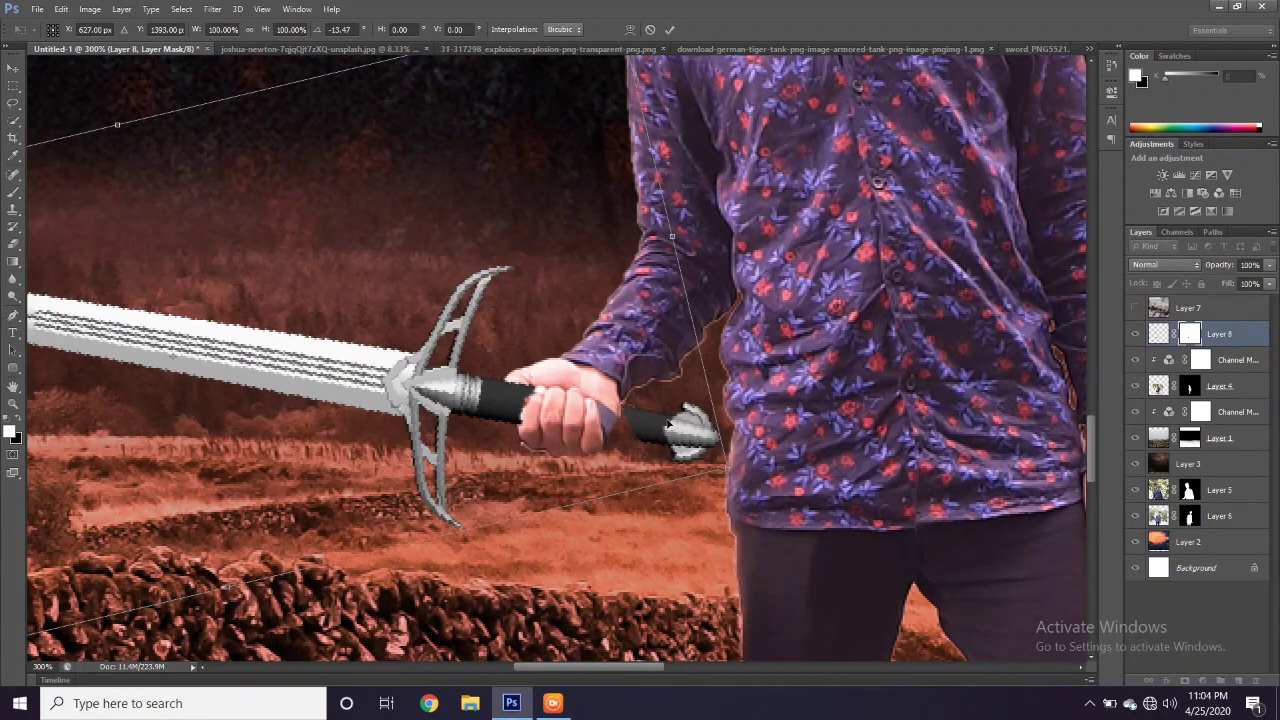
pyautogui.press('Return')
# Touch up the sword's layer mask around the man's fist with a small brush so the fingers wrap cleanly over the grip
pyautogui.press('b')
pyautogui.hotkey('ctrl', '+')
pyautogui.hotkey('ctrl', '+')
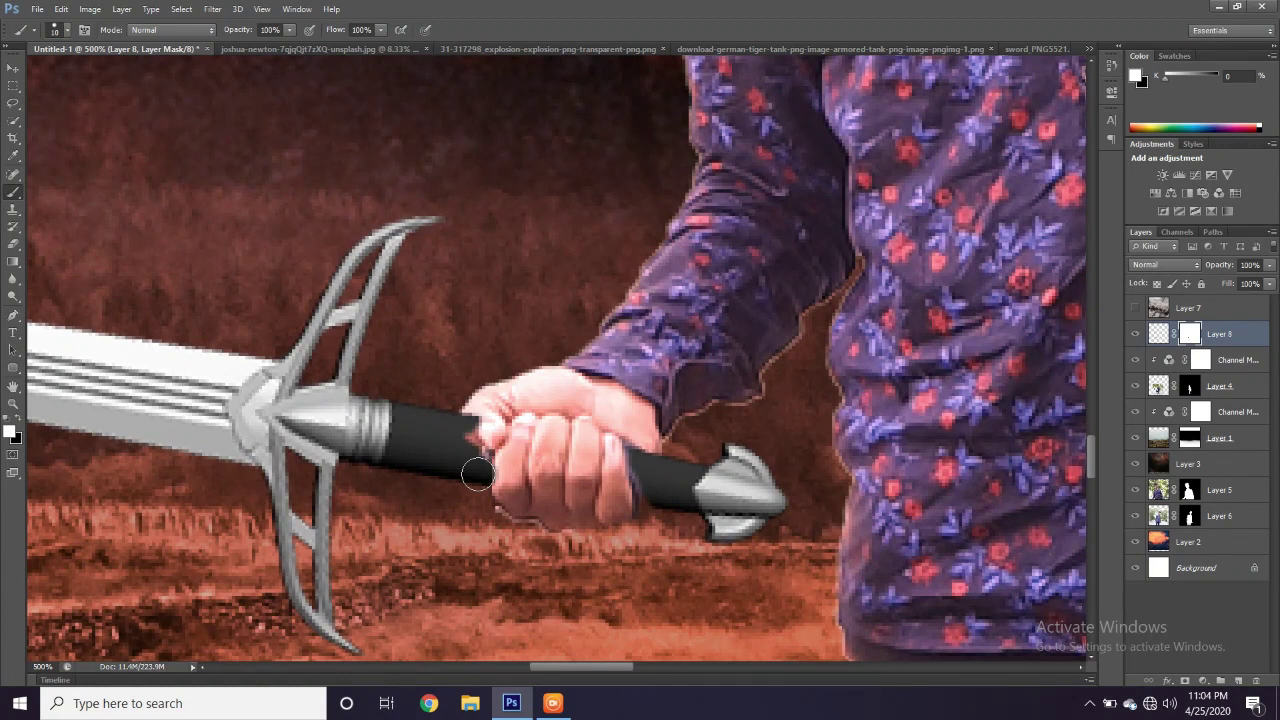
pyautogui.press('x')
pyautogui.hotkey('ctrl', '-')
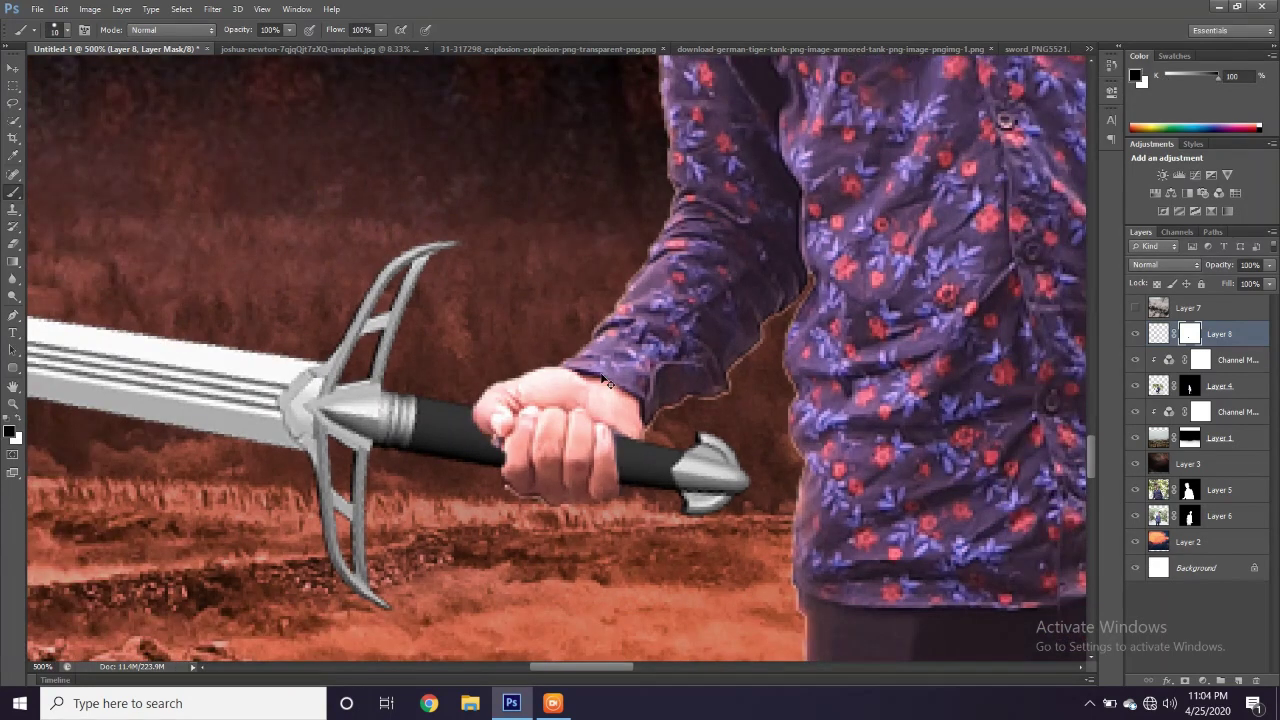
pyautogui.hotkey('ctrl', '1')
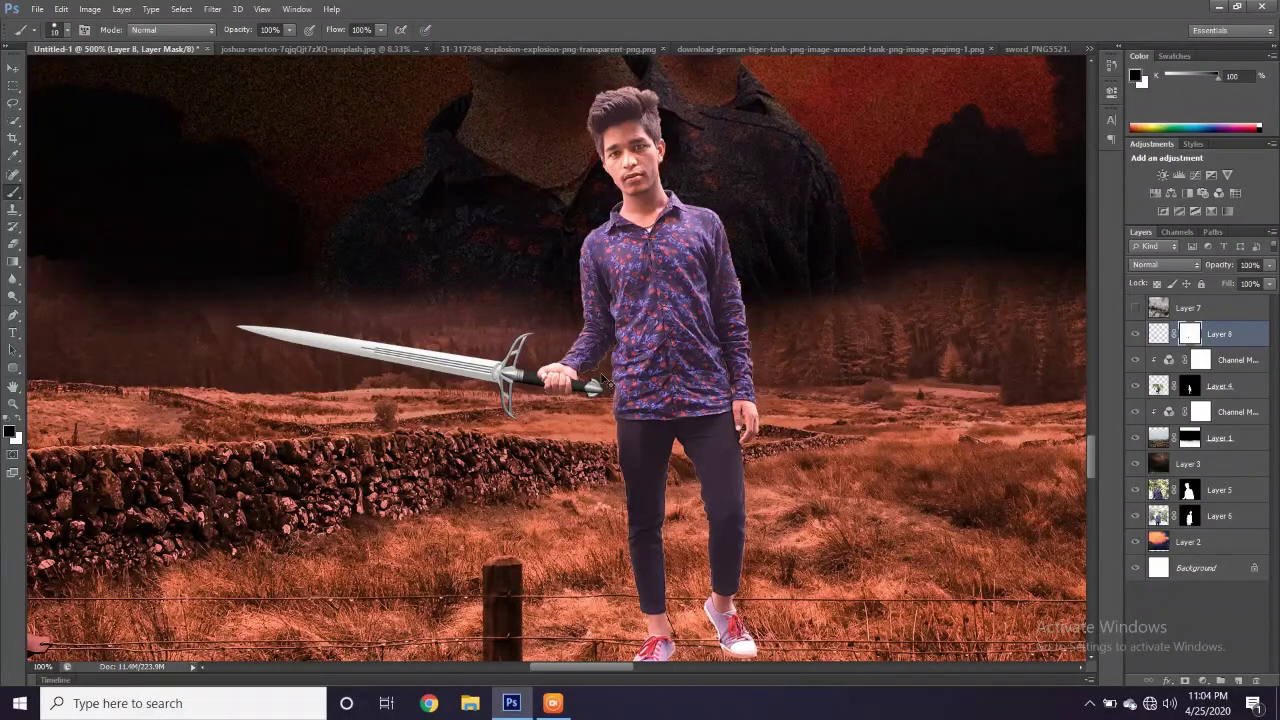
pyautogui.hotkey('ctrl', '0')
pyautogui.press('x')
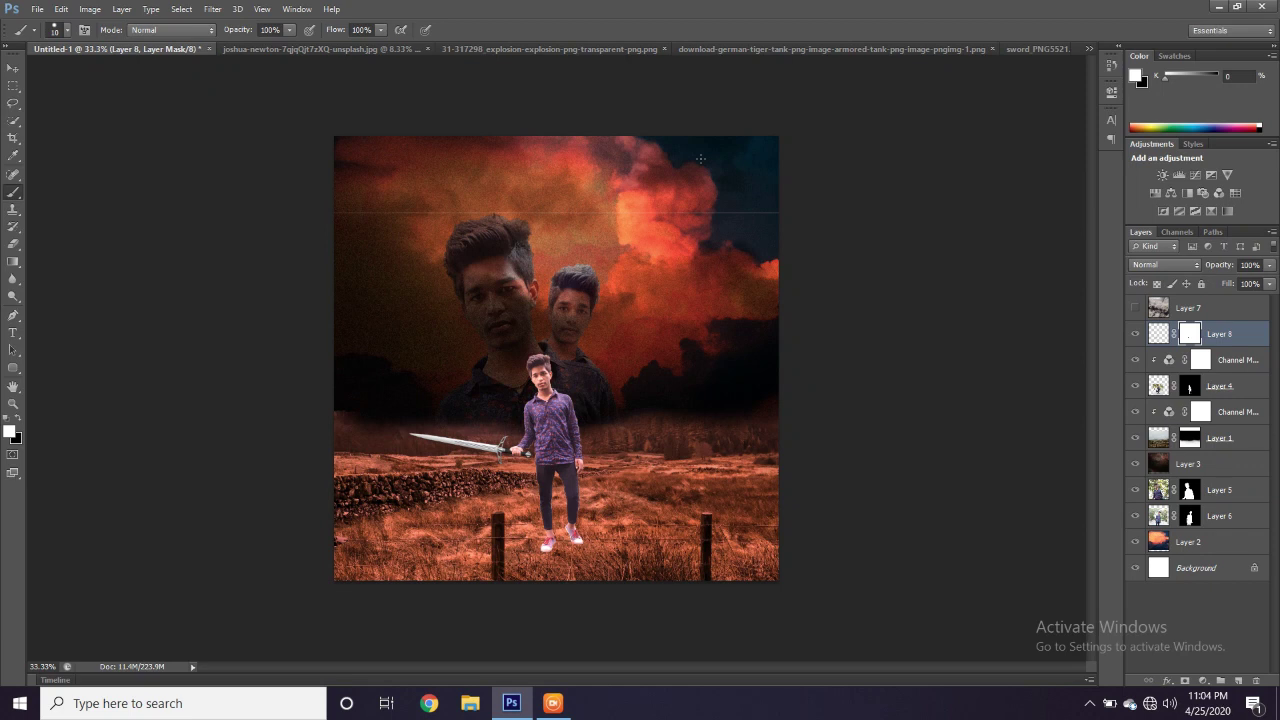
# Add the fire image as the uppermost layer in Screen mode at 56% opacity, and shift it so its flames cover the lower field
pyautogui.click(469, 47)
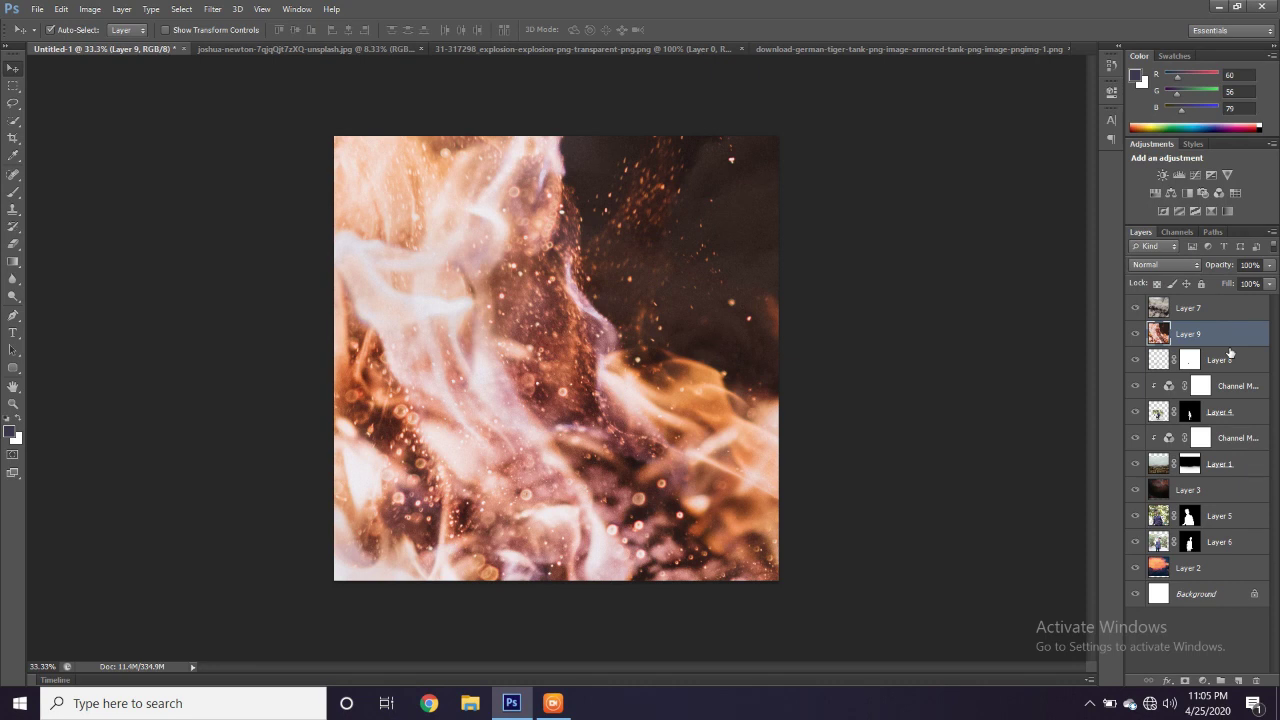
pyautogui.moveTo(1230, 353); pyautogui.dragTo(1195, 300)
pyautogui.hotkey('ctrl', 't')
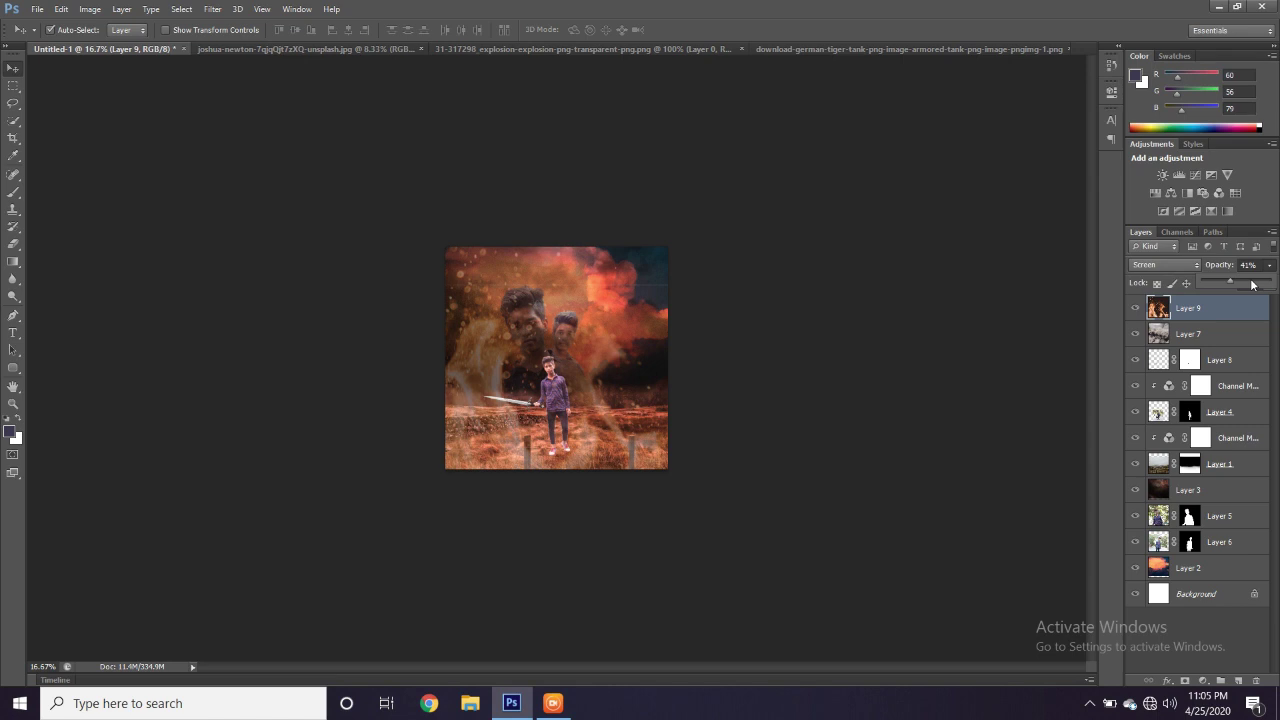
pyautogui.hotkey('ctrl', 't')
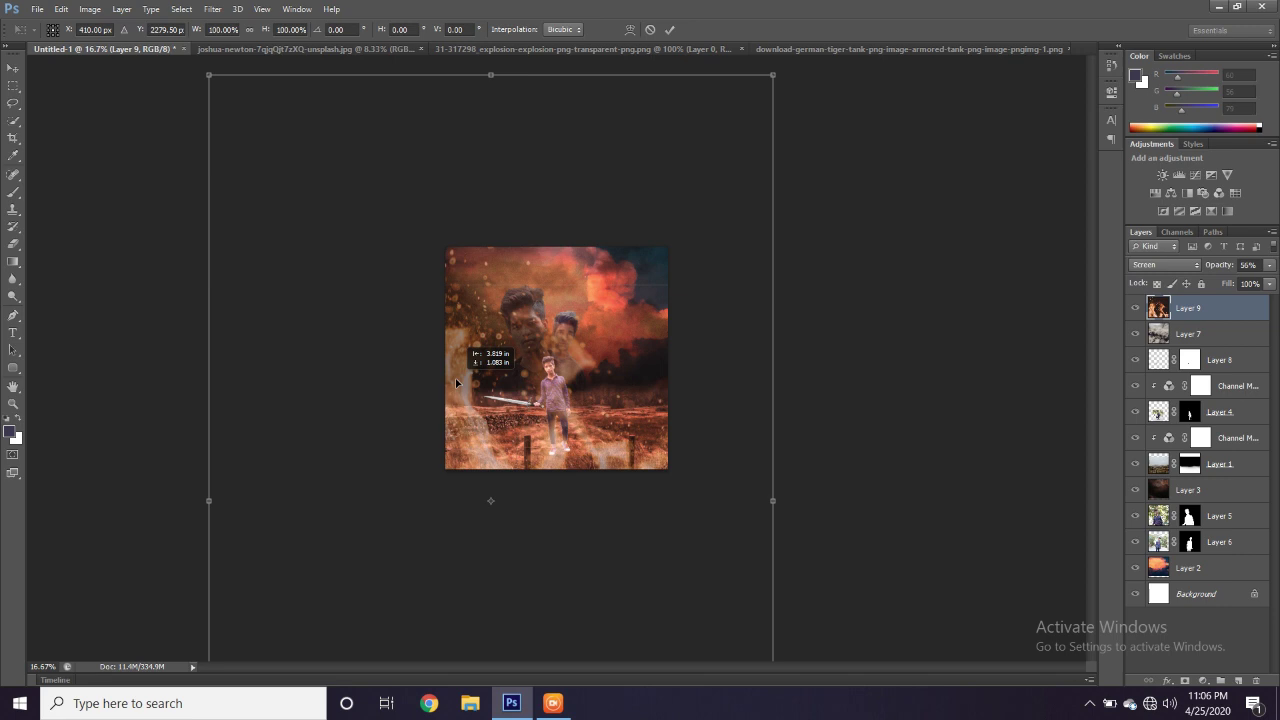
pyautogui.moveTo(455, 378); pyautogui.dragTo(502, 417)
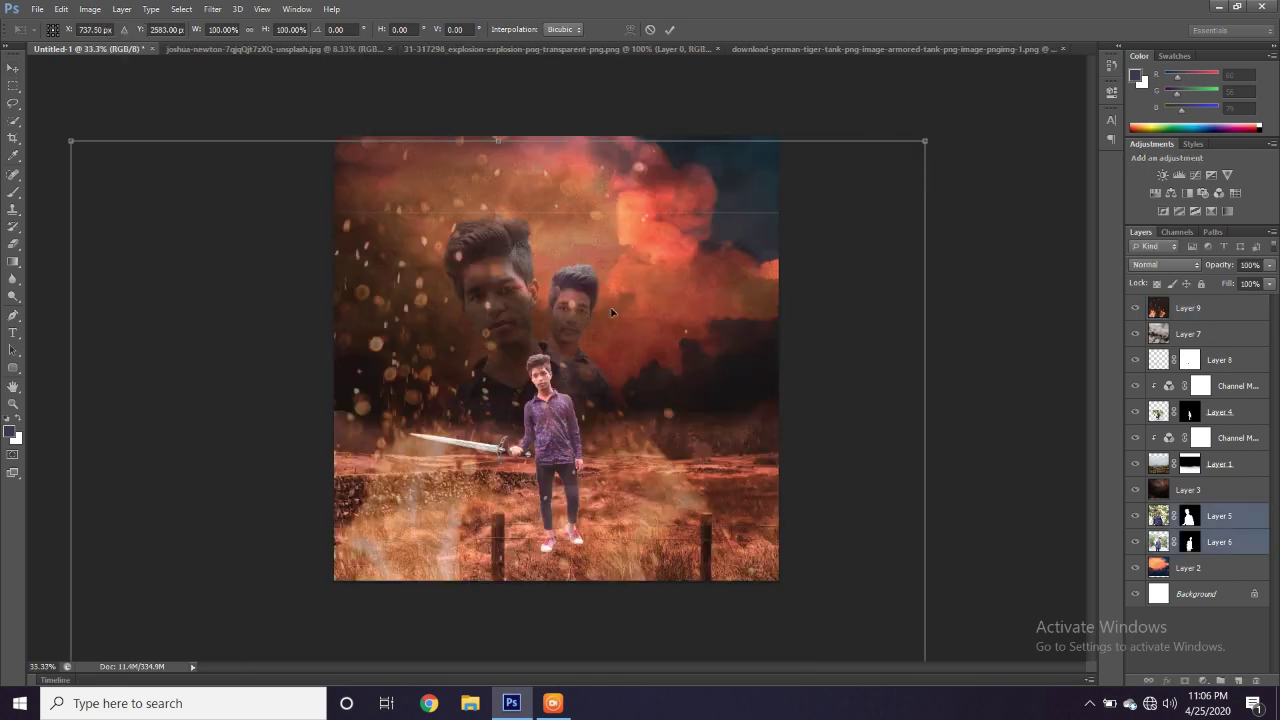
# Move the two large sky portraits together slightly to the right and up
pyautogui.moveTo(612, 313); pyautogui.dragTo(634, 314)
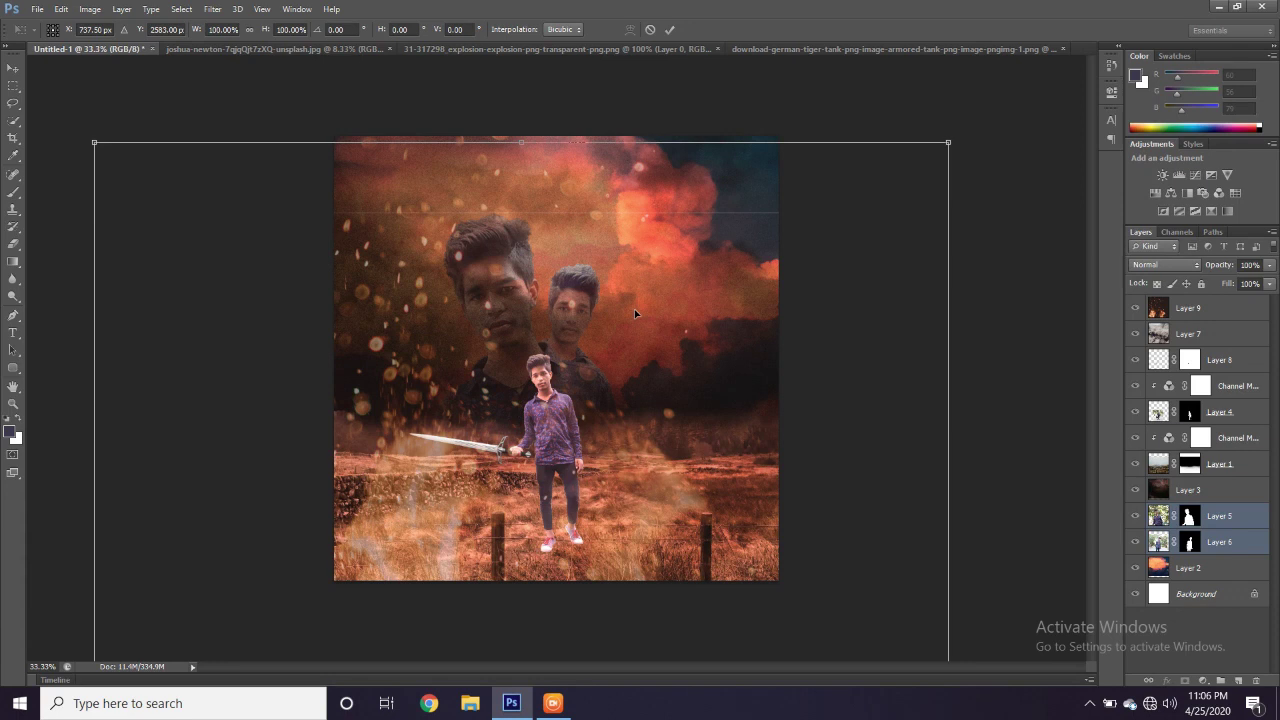
pyautogui.moveTo(634, 314); pyautogui.dragTo(630, 307)
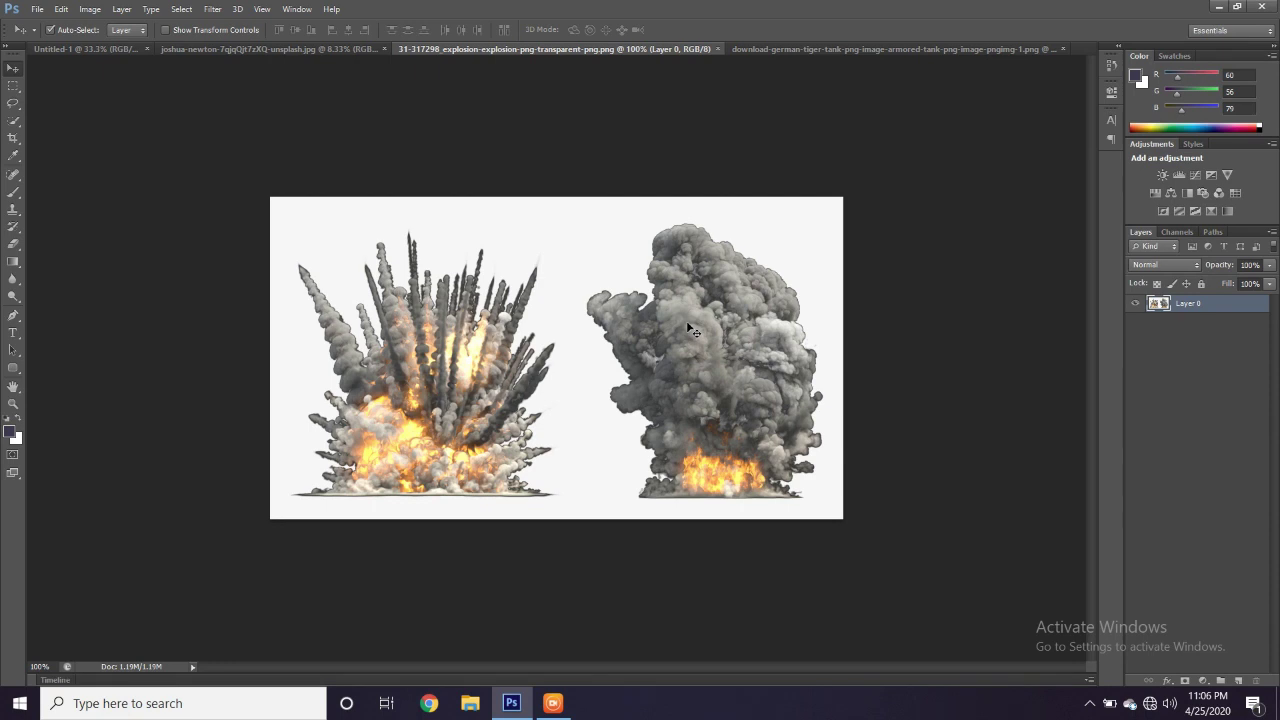
# In the explosion image, select the explosions by inverting a background selection, and use the Lasso around the left blast to isolate the smoke column
pyautogui.press('w')
pyautogui.moveTo(570, 320); pyautogui.dragTo(635, 338)
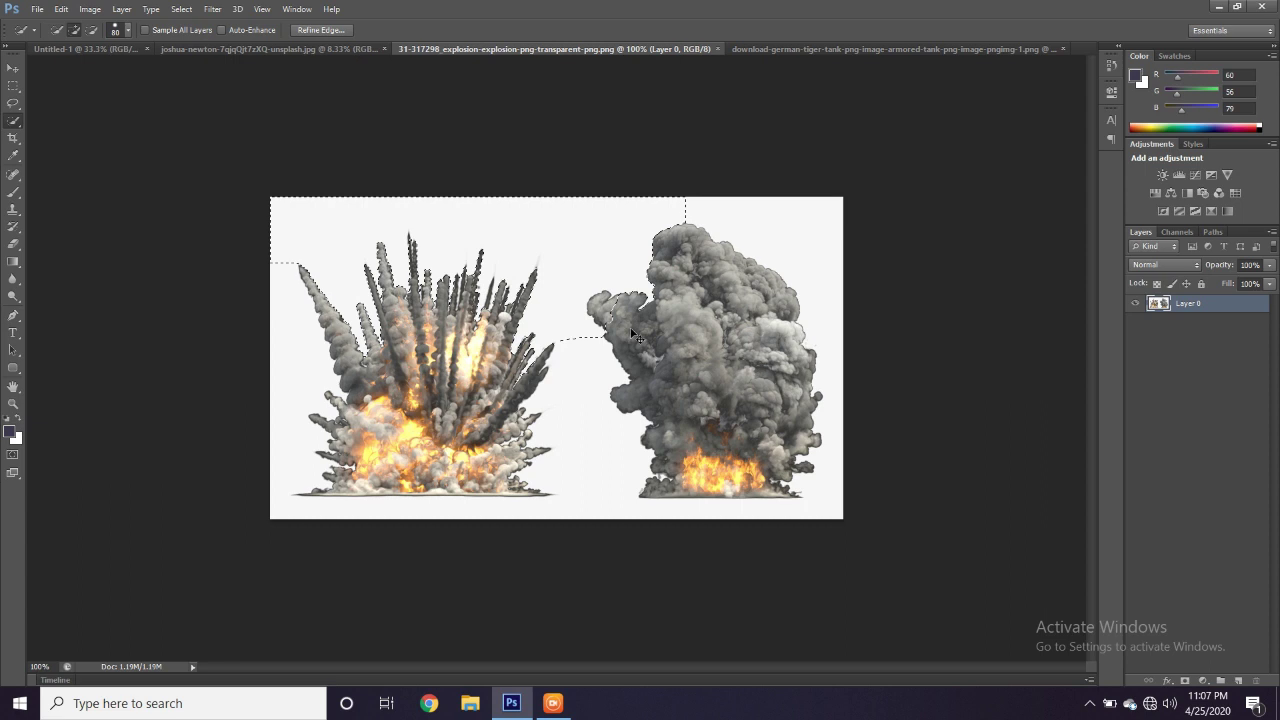
pyautogui.hotkey('ctrl', 'shift', 'i')
pyautogui.press('l')
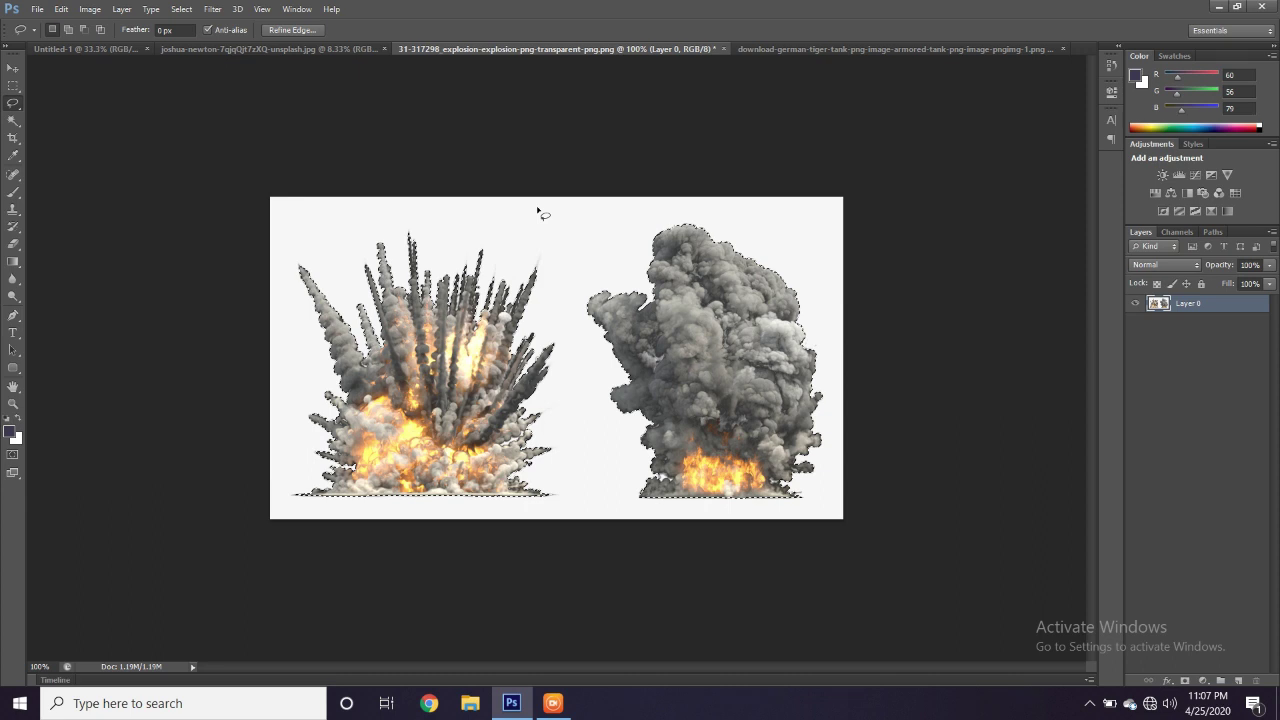
pyautogui.moveTo(536, 209); pyautogui.dragTo(225, 322)
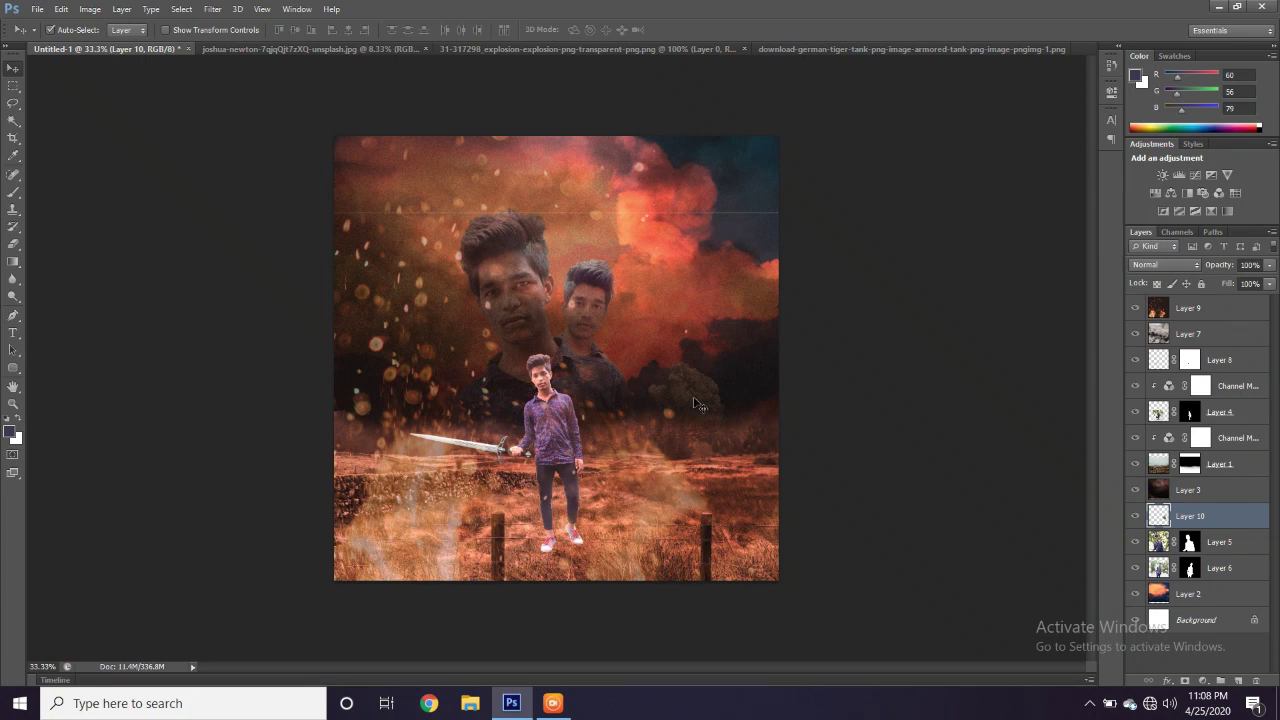
# Raise the smoke explosion layer in the stack to just above the sword layer
pyautogui.hotkey('ctrl', ']')
pyautogui.hotkey('ctrl', ']')
pyautogui.hotkey('ctrl', ']')
pyautogui.hotkey('ctrl', ']')
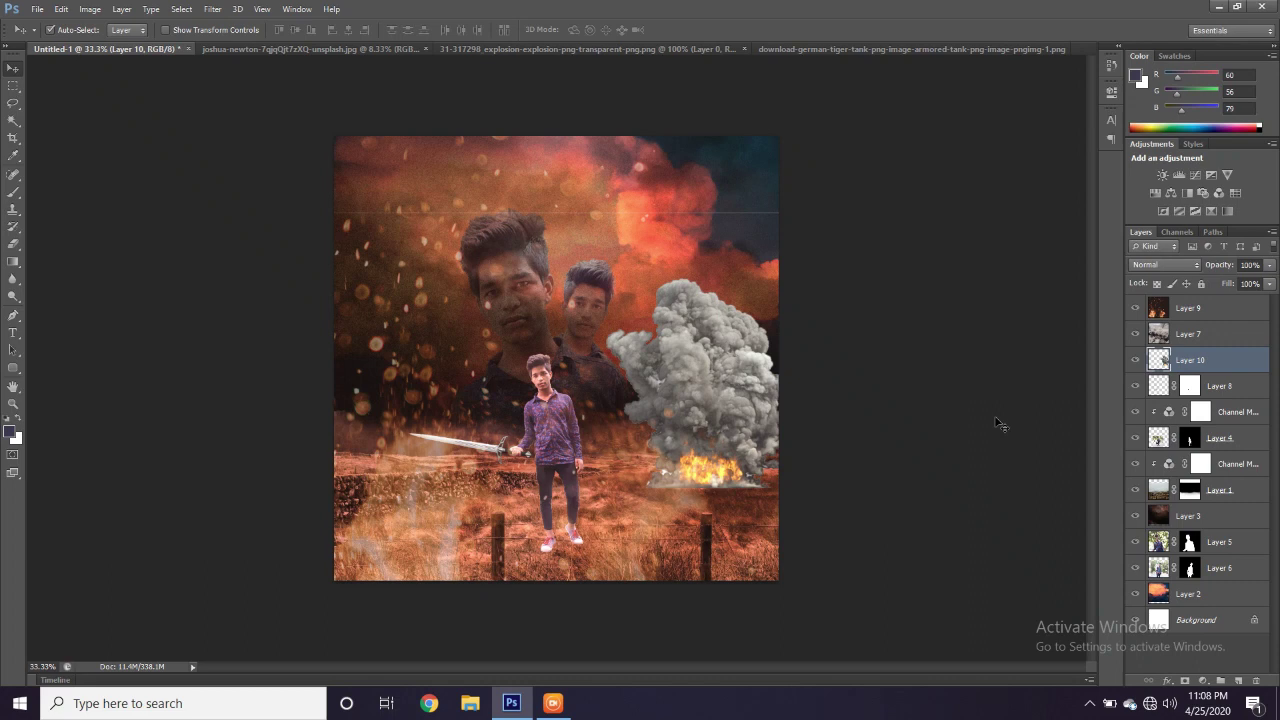
# Add a layer mask to the smoke explosion, paint out its hard base edge in black, and change its blend mode to suit the red sky
pyautogui.hotkey('ctrl', '+')
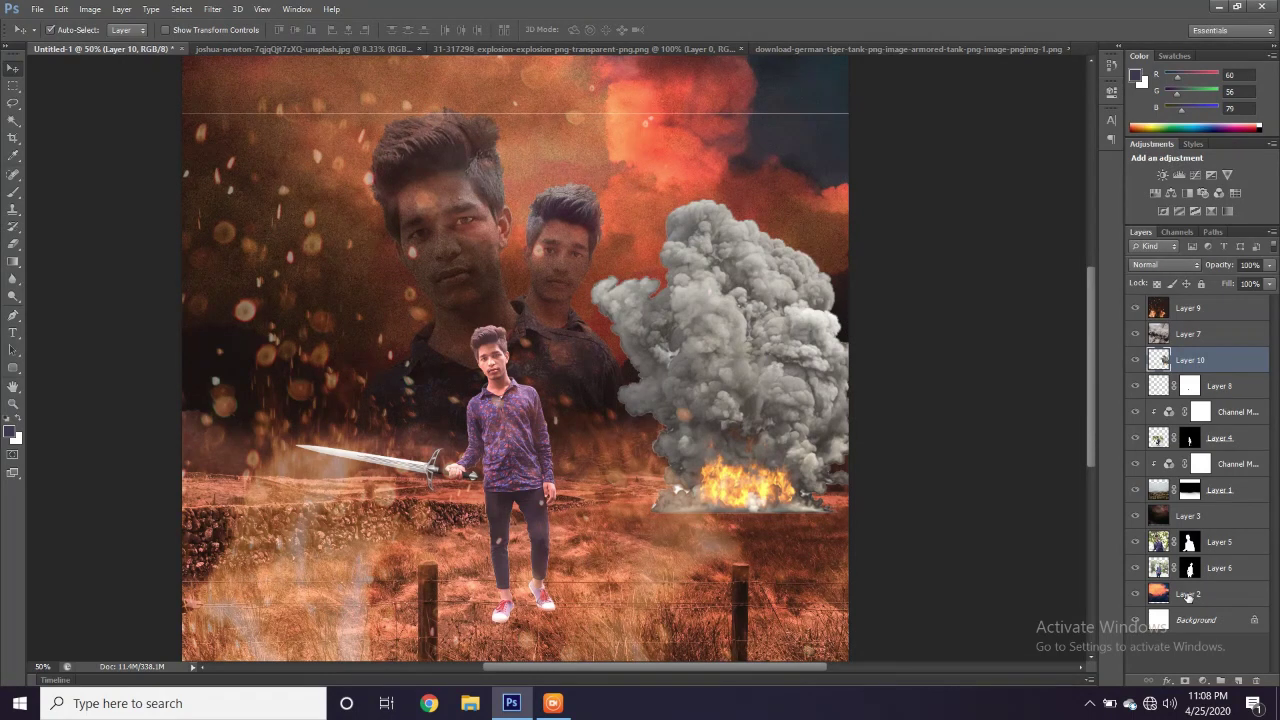
pyautogui.click(1186, 681)
pyautogui.press('b')
pyautogui.press('d')
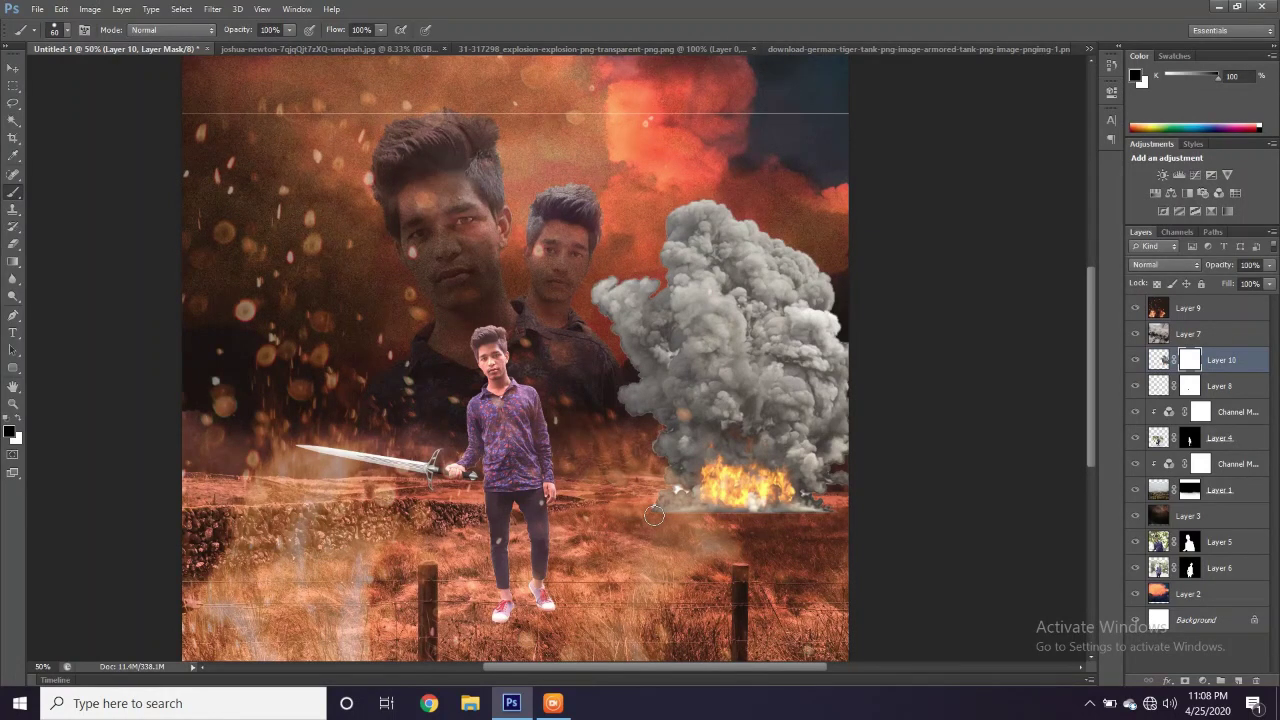
pyautogui.click(1178, 266)
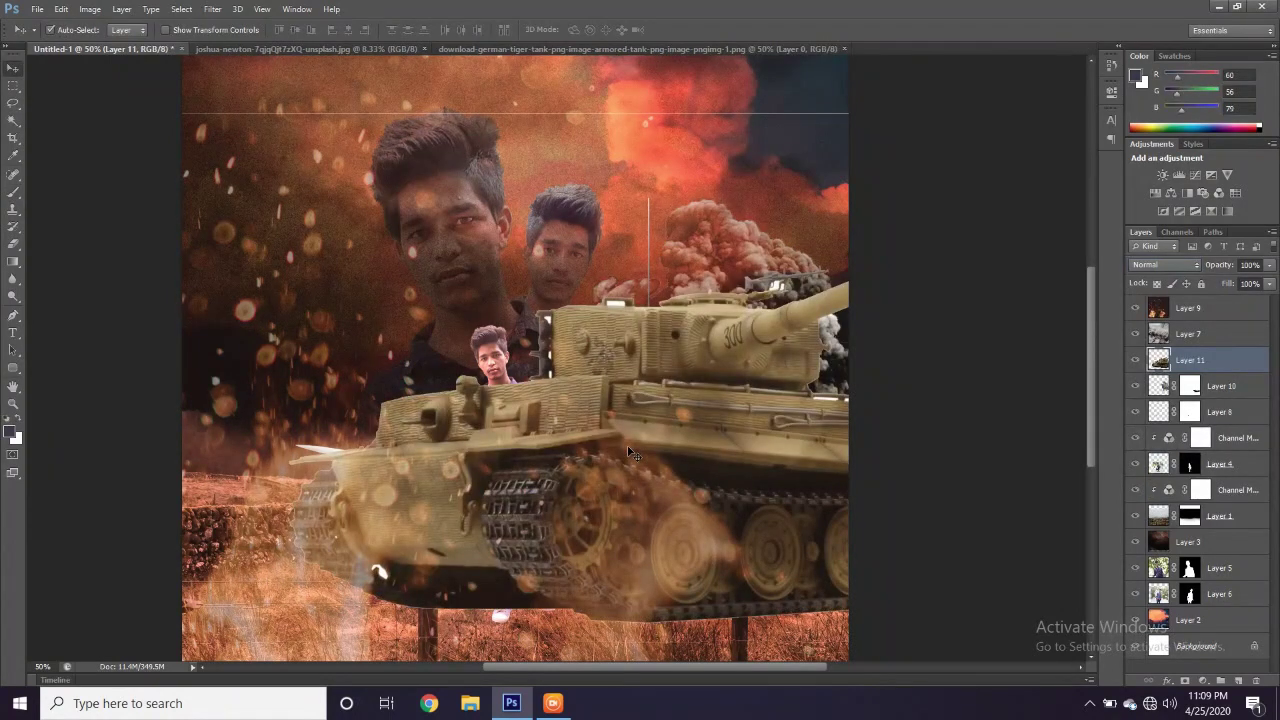
# Scale the tank down to about 14% and place it on the field between the man and the burning fire
pyautogui.hotkey('ctrl', 't')
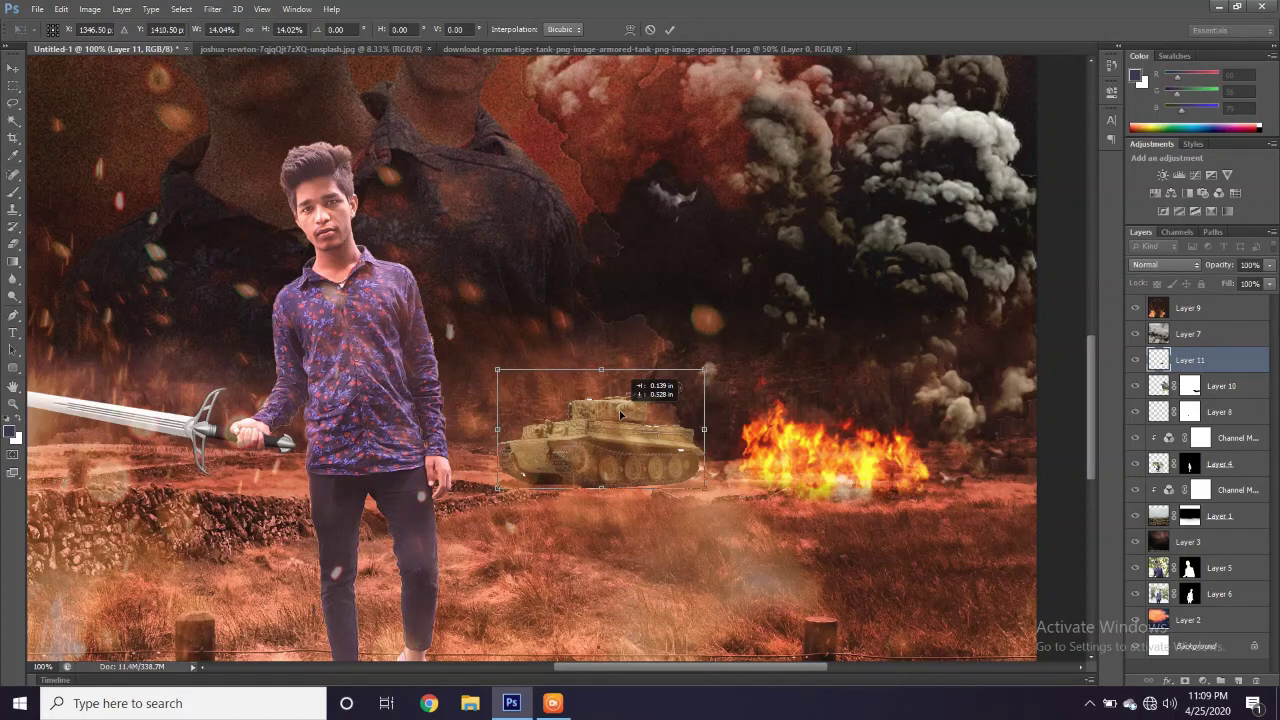
pyautogui.press('Return')
pyautogui.hotkey('ctrl', '-')
pyautogui.hotkey('ctrl', '-')
pyautogui.hotkey('ctrl', '-')
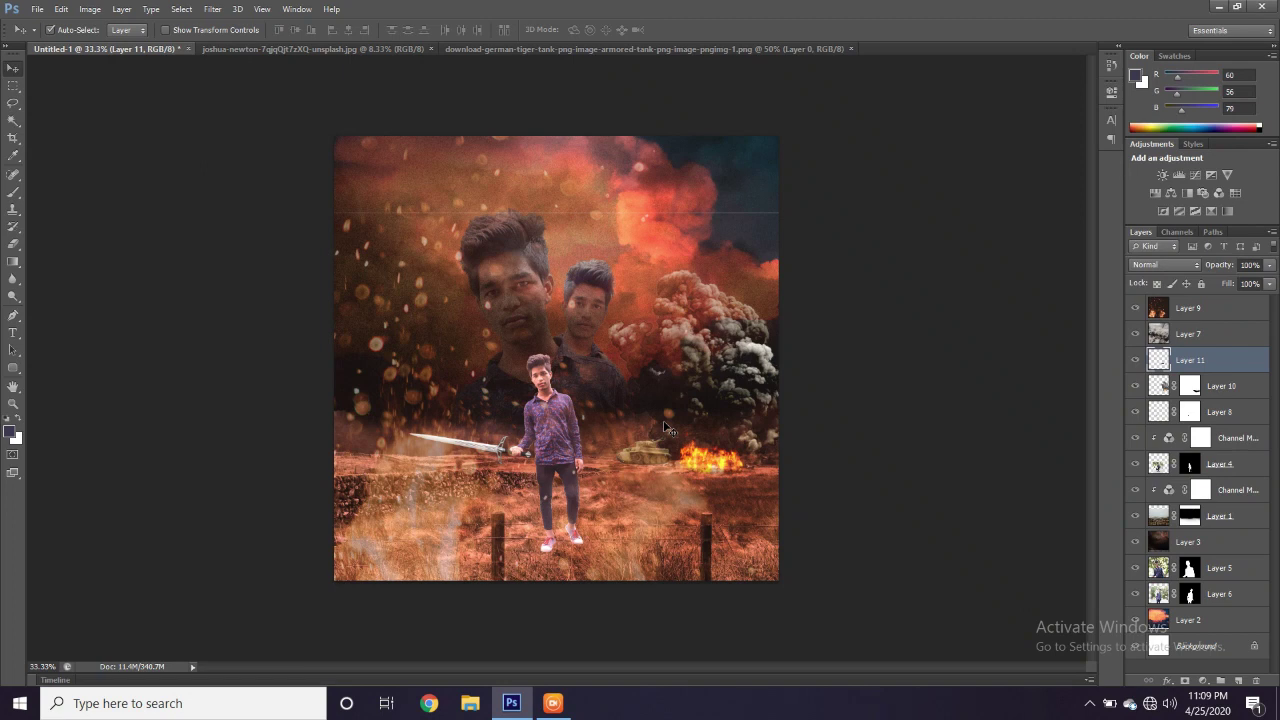
# Lower the opacity of the dark Hard Light texture layer (Layer 3) to 75%
pyautogui.click(667, 428)
pyautogui.click(1269, 265)
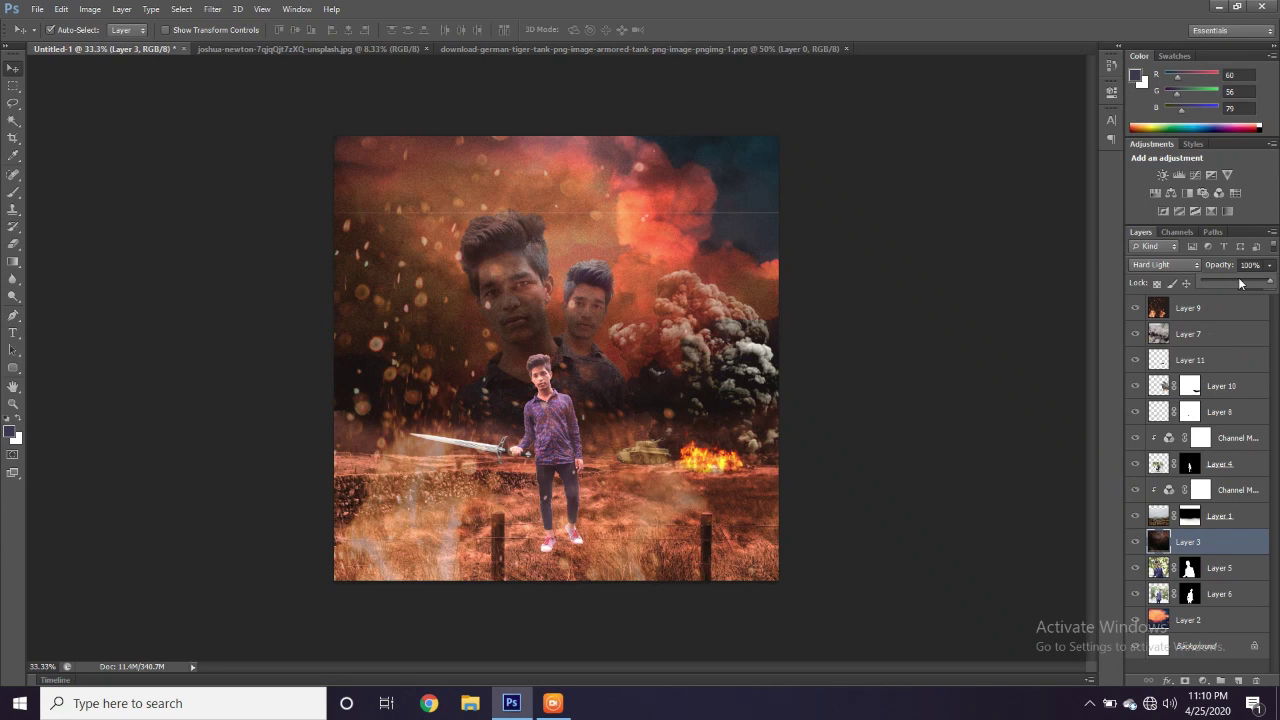
pyautogui.moveTo(1239, 284); pyautogui.dragTo(1258, 284)
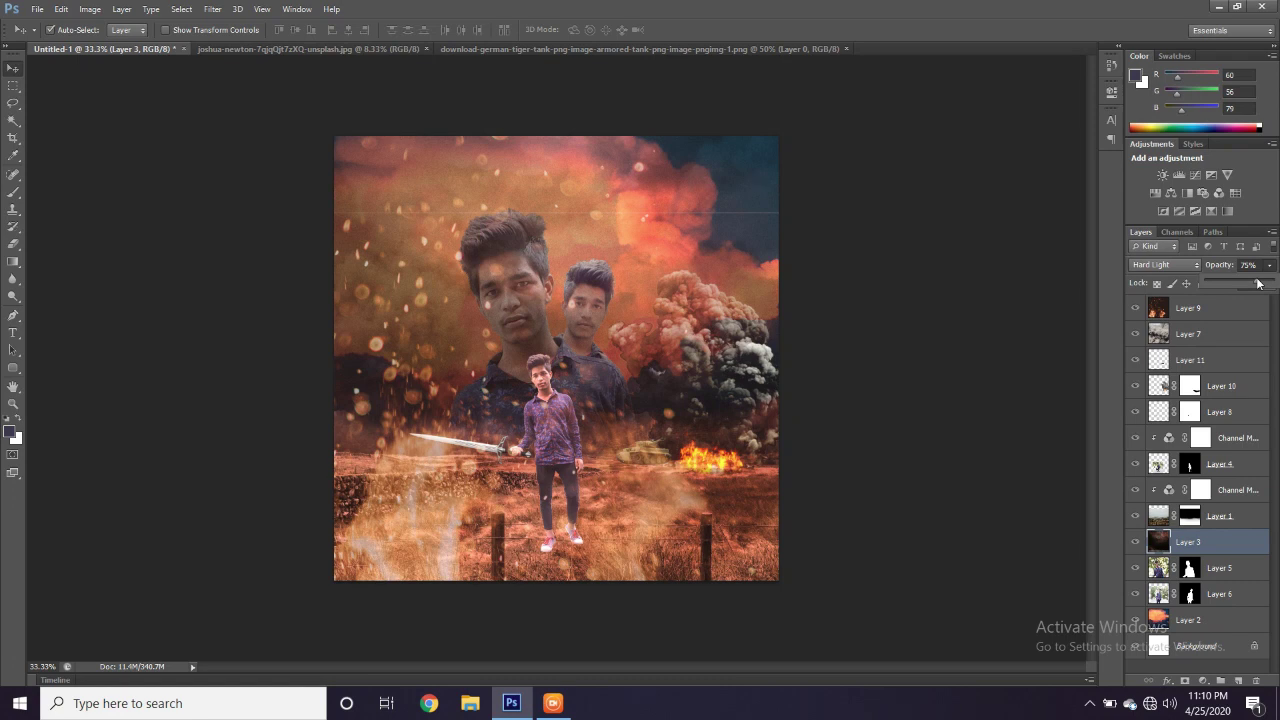
# Try Color Dodge on the solid dark purple layer above the artwork, and settle on the Soft Light blend mode
pyautogui.click(1165, 264)
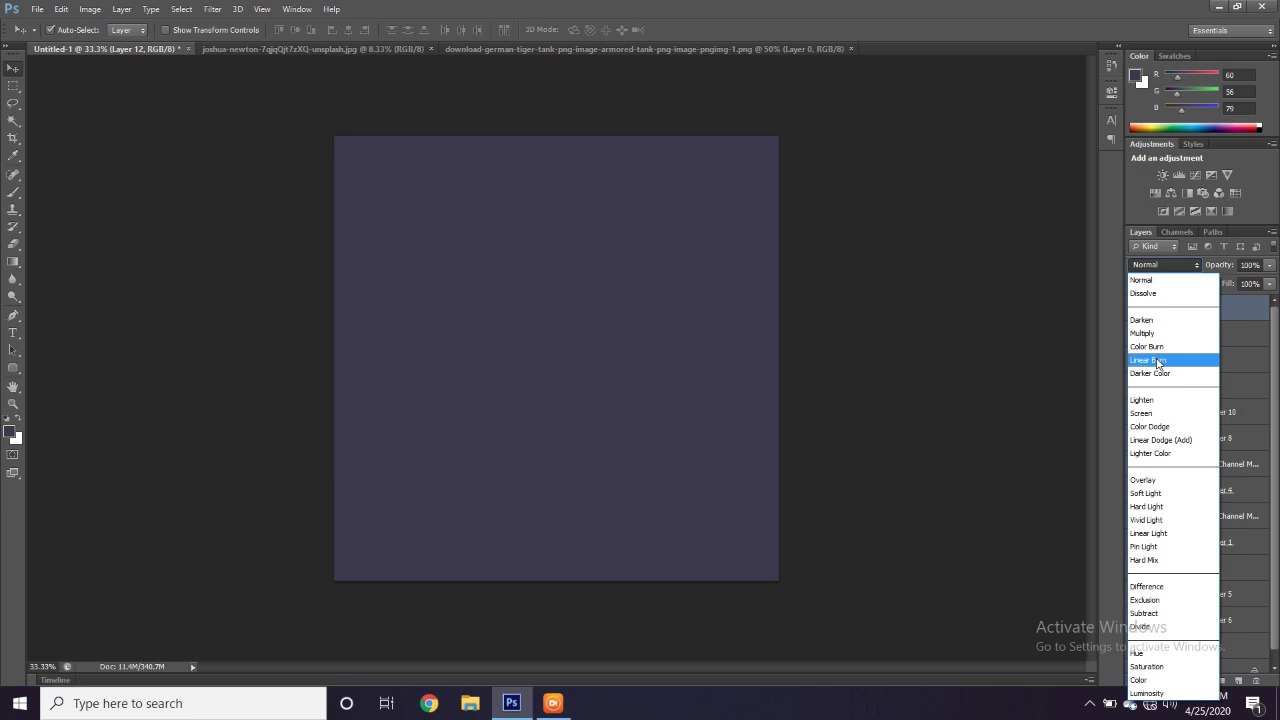
pyautogui.click(1149, 426)
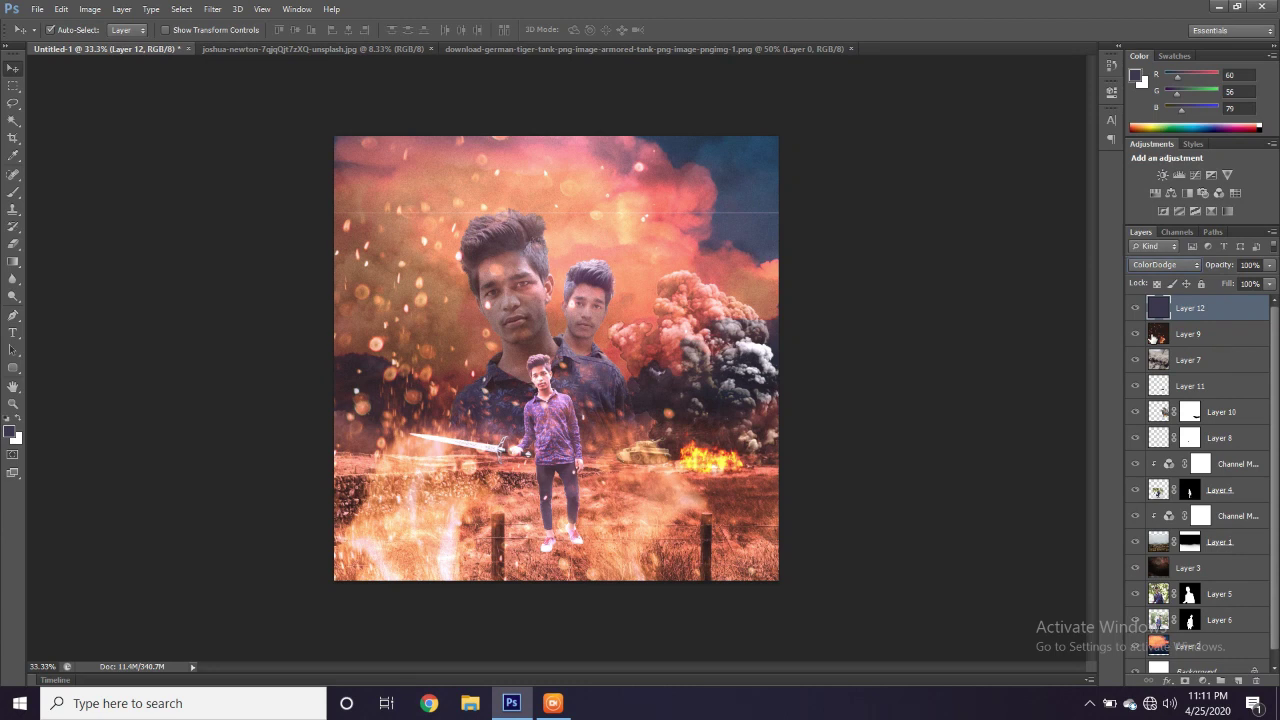
pyautogui.press('Down')
pyautogui.press('Down')
pyautogui.press('Down')
pyautogui.press('Down')
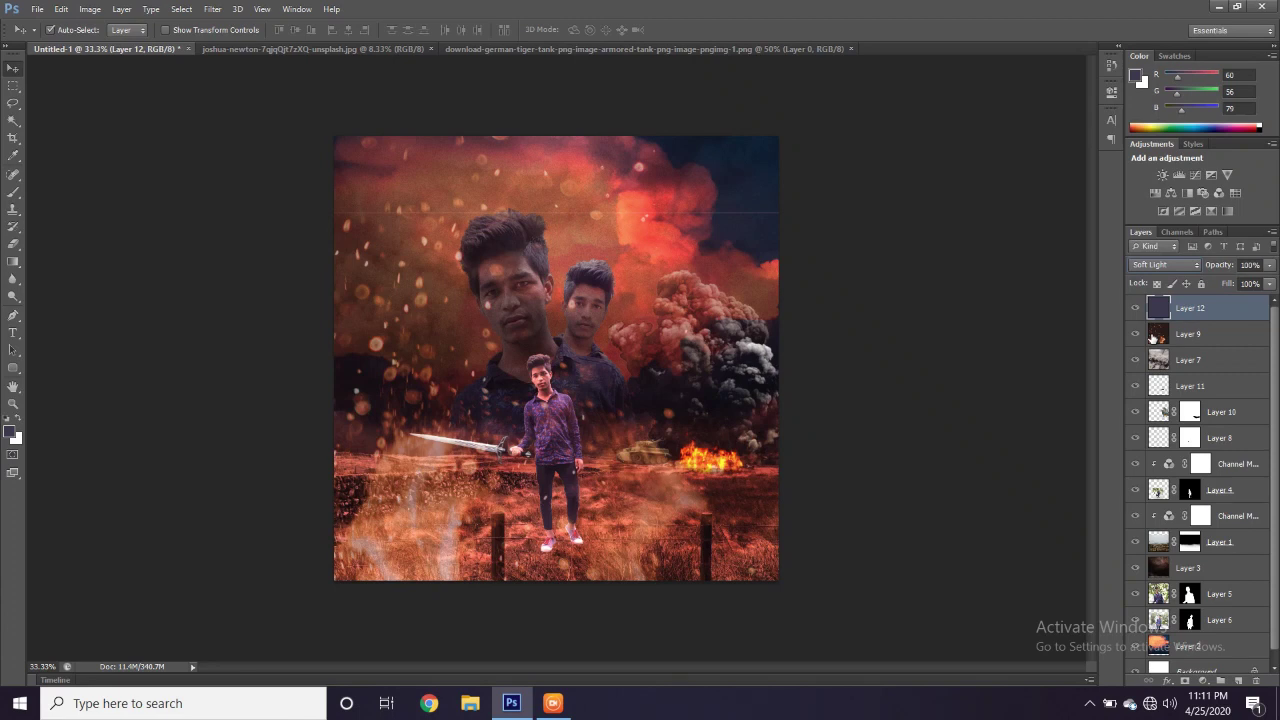
# Add the poster's main title in white distressed lettering, enlarge it and place it across the upper sky
pyautogui.press('t')
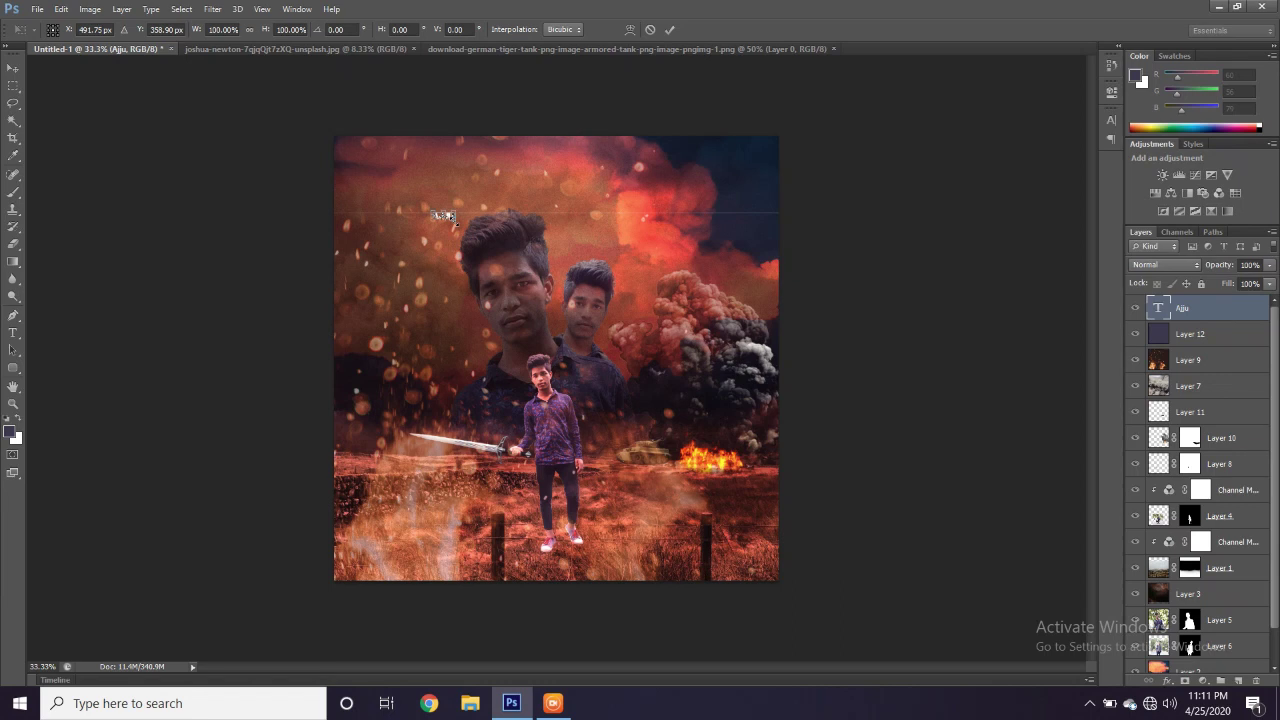
pyautogui.moveTo(454, 221); pyautogui.dragTo(731, 155)
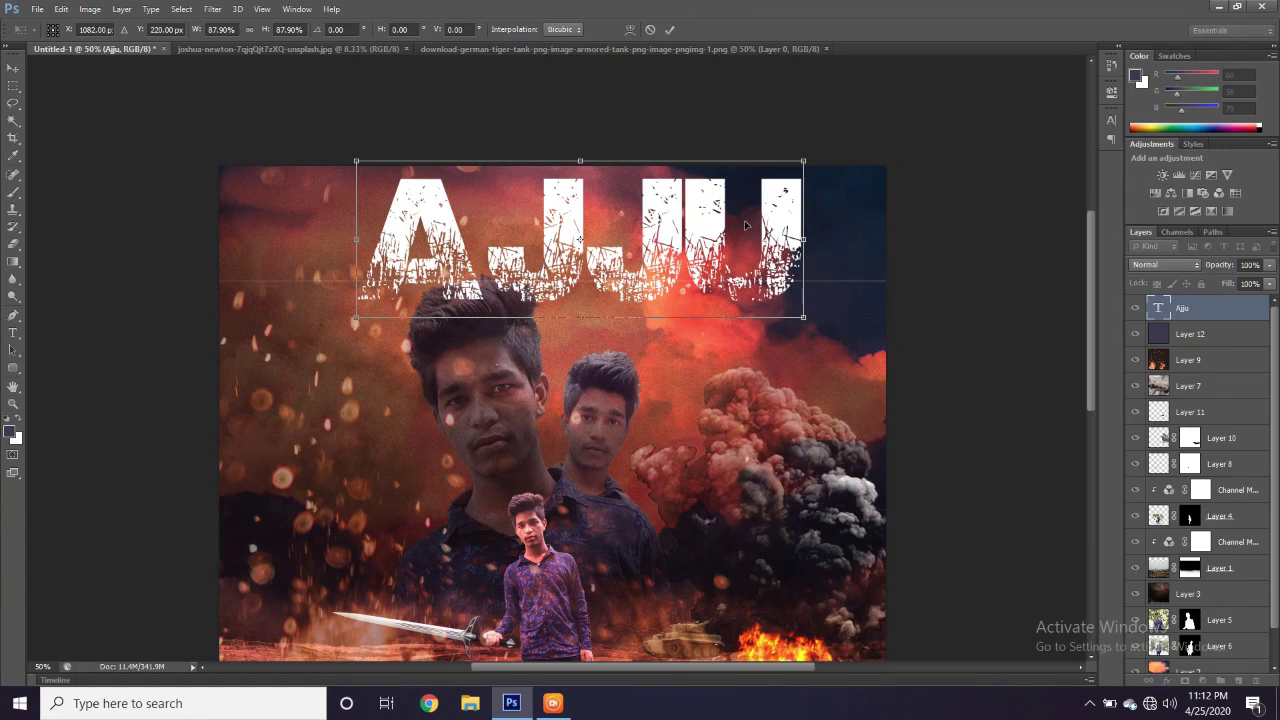
pyautogui.press('Return')
# Add the subtitle "The battel boy" beneath the title, and run "comming soon" rotated -90 degrees up the poster's right edge
pyautogui.press('t')
pyautogui.click(342, 357)
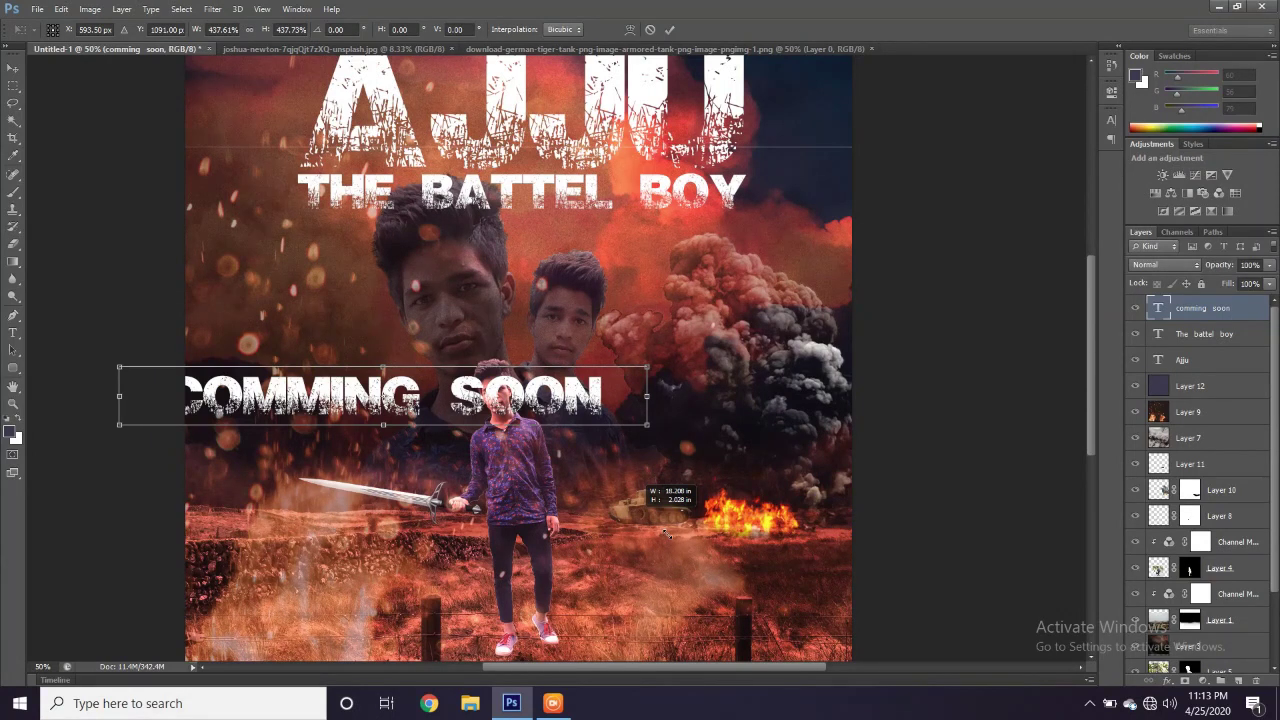
pyautogui.moveTo(665, 535); pyautogui.dragTo(408, 322)
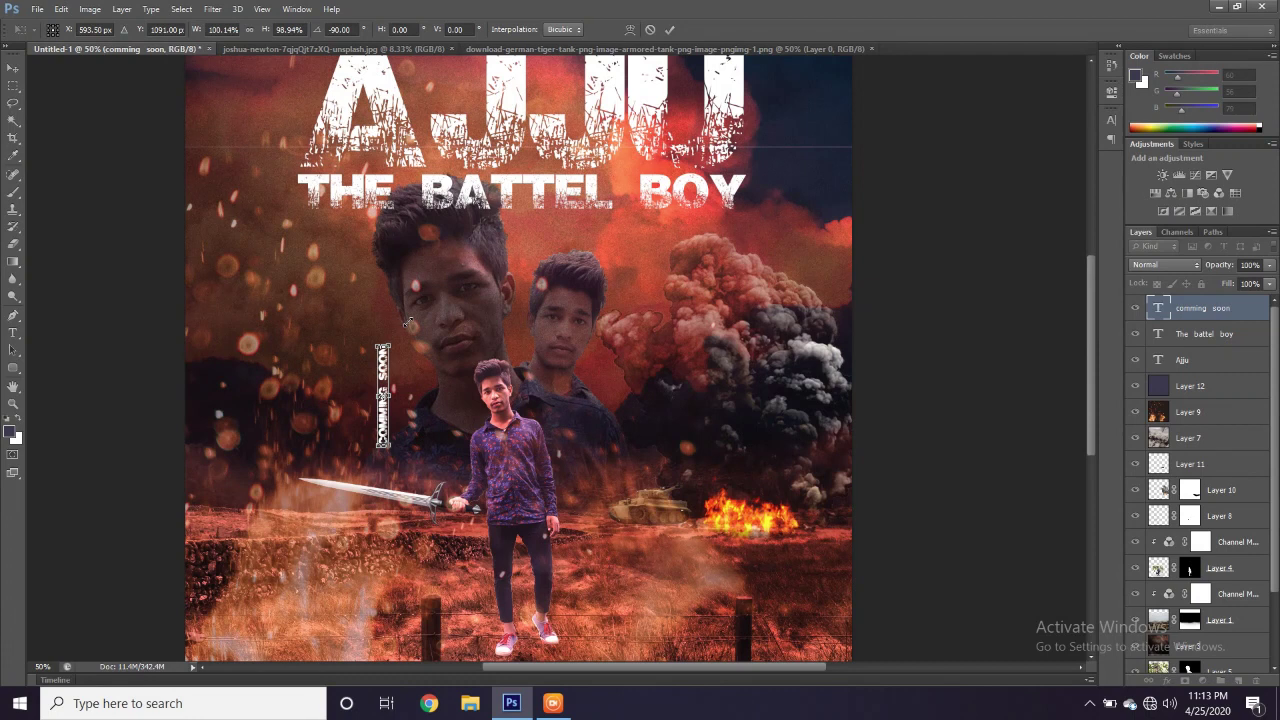
pyautogui.moveTo(408, 322); pyautogui.dragTo(757, 126)
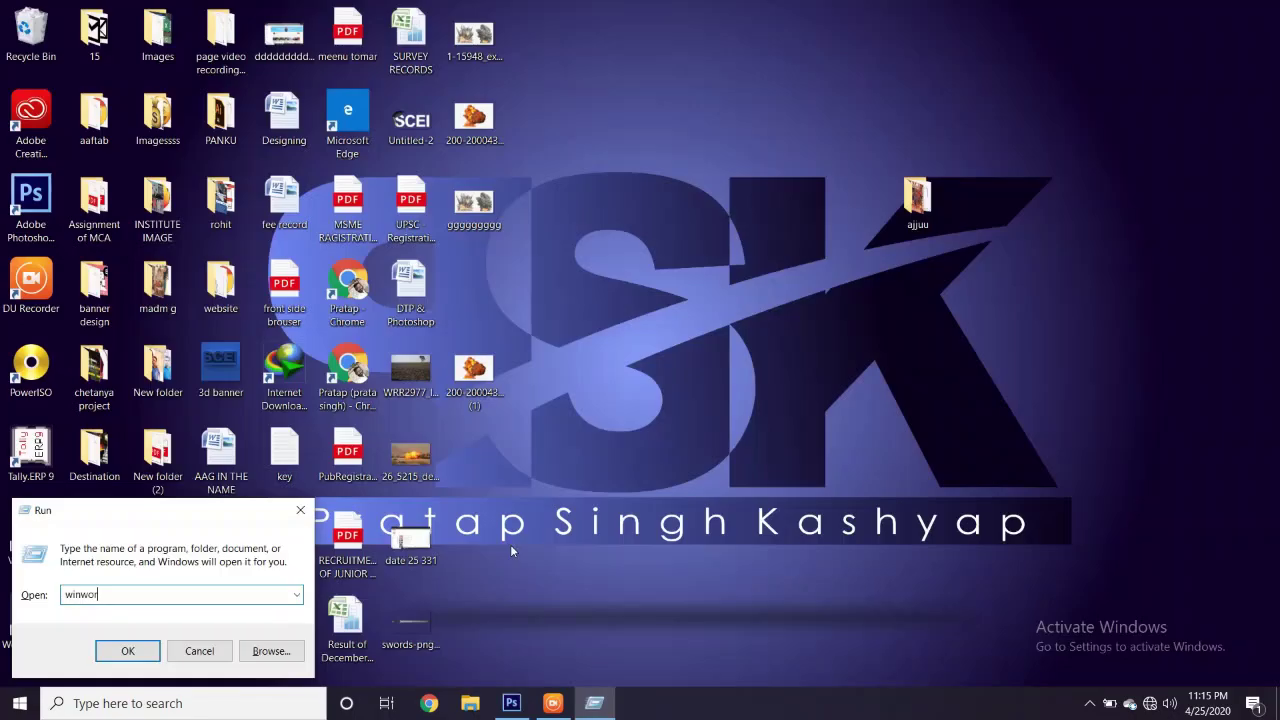
# Launch Word to get filler text, and place its first paragraph as centred white text across the lower field of the poster in Photoshop
pyautogui.press('Return')
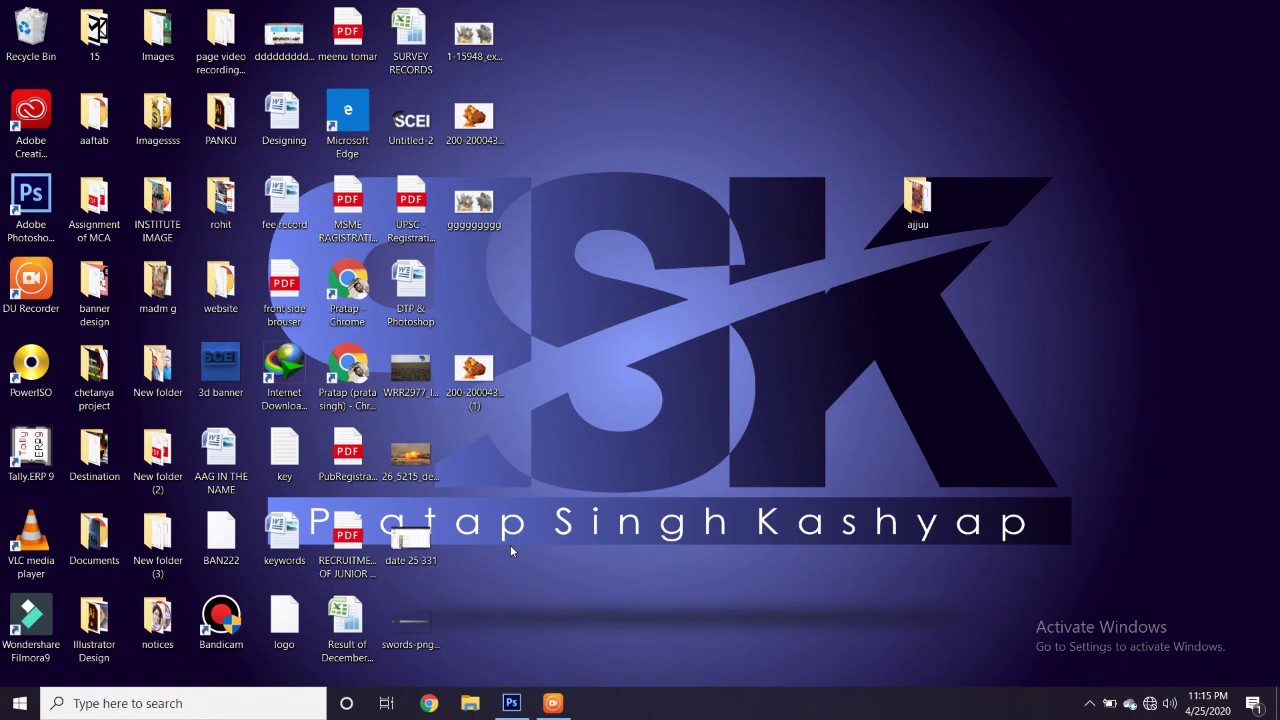
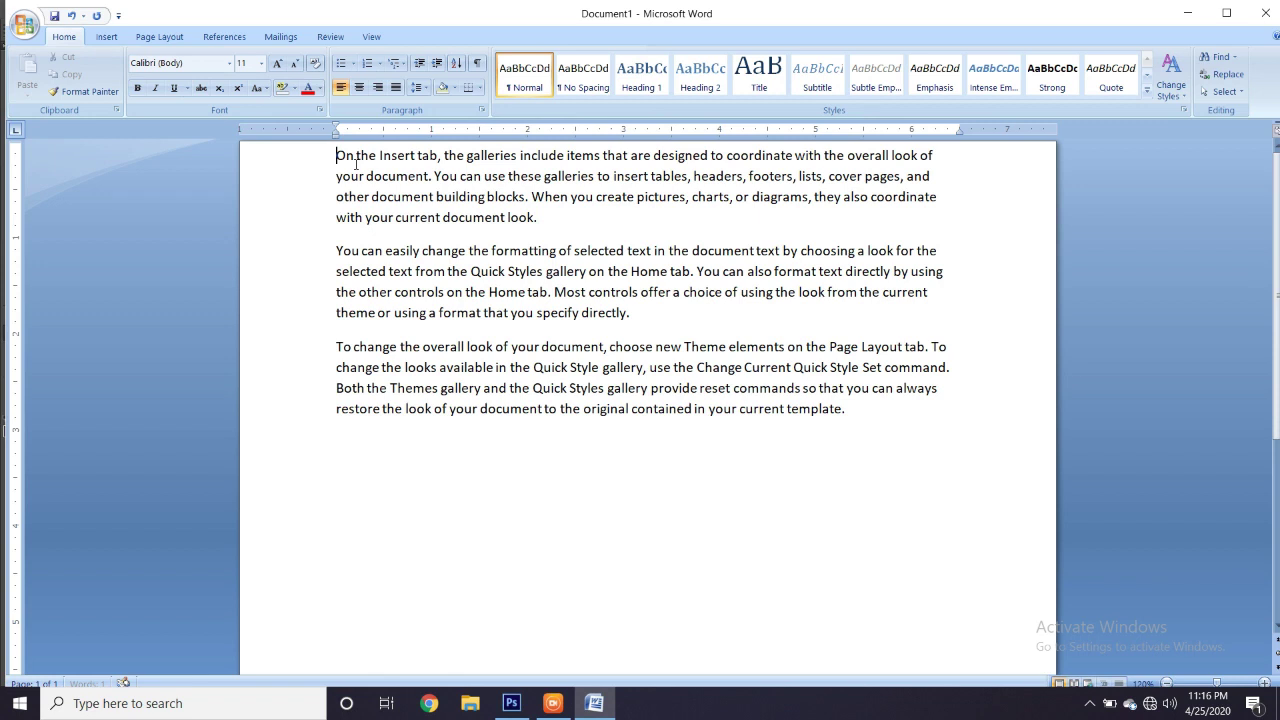
pyautogui.hotkey('alt', 'Tab')
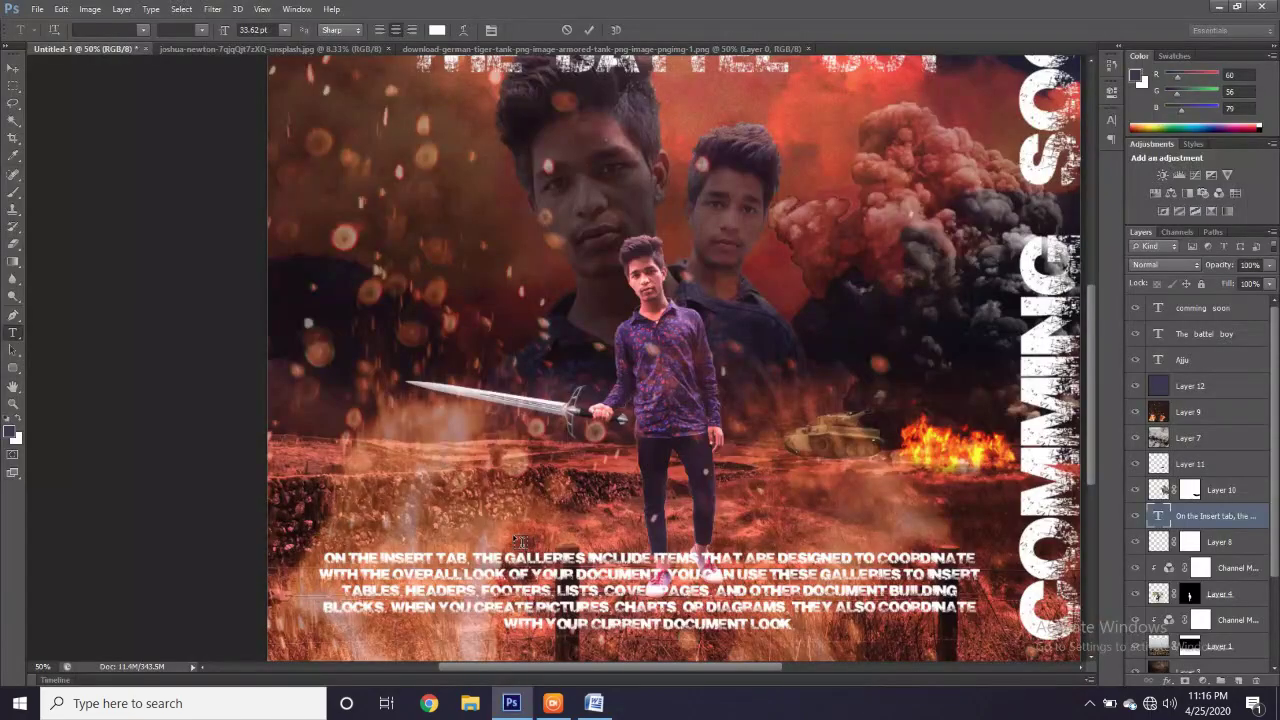
pyautogui.hotkey('ctrl', 'Return')
pyautogui.hotkey('ctrl', '+')
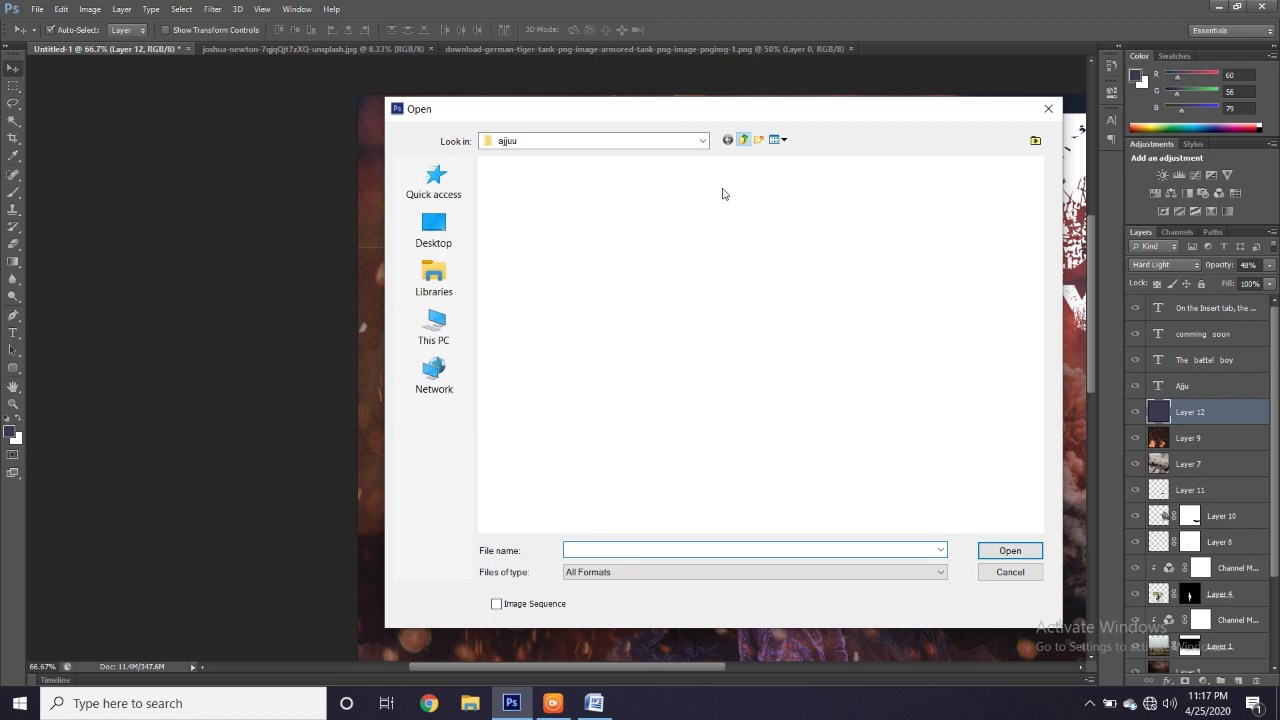
# Return to the poster and nudge the director, producer and music credits up slightly above the filler paragraph
pyautogui.click(138, 49)
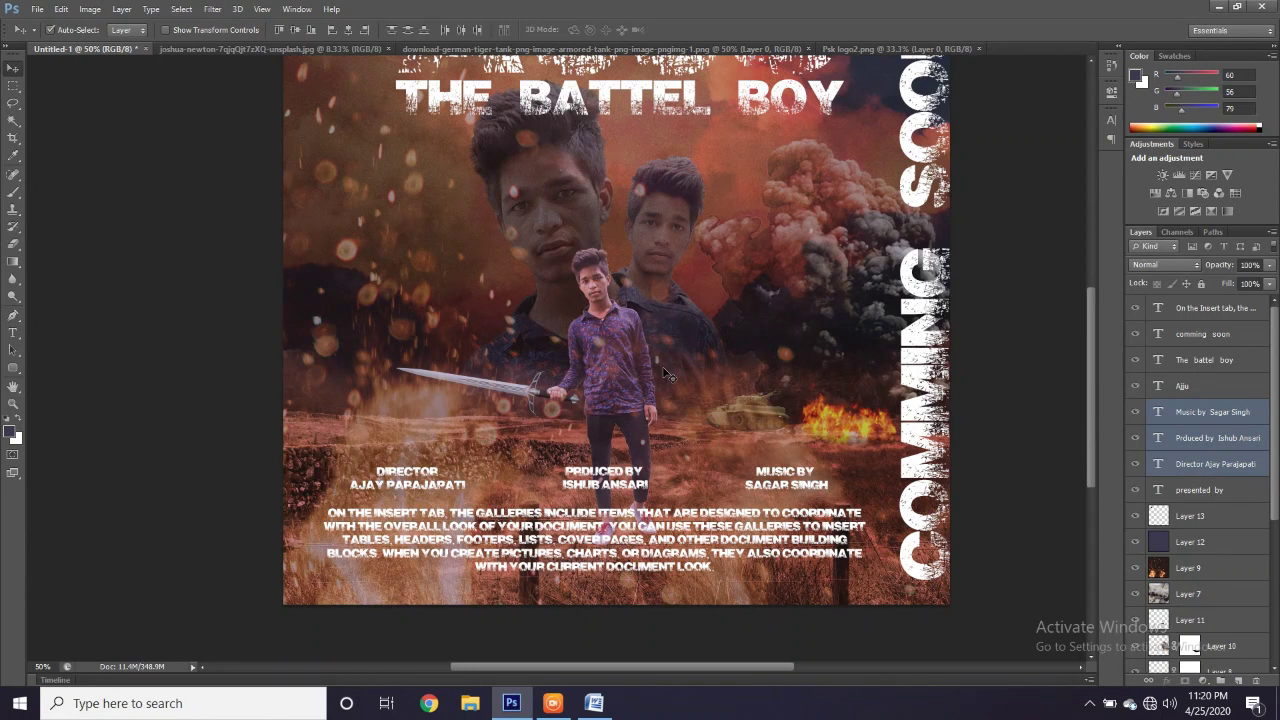
pyautogui.moveTo(608, 473); pyautogui.dragTo(608, 470)
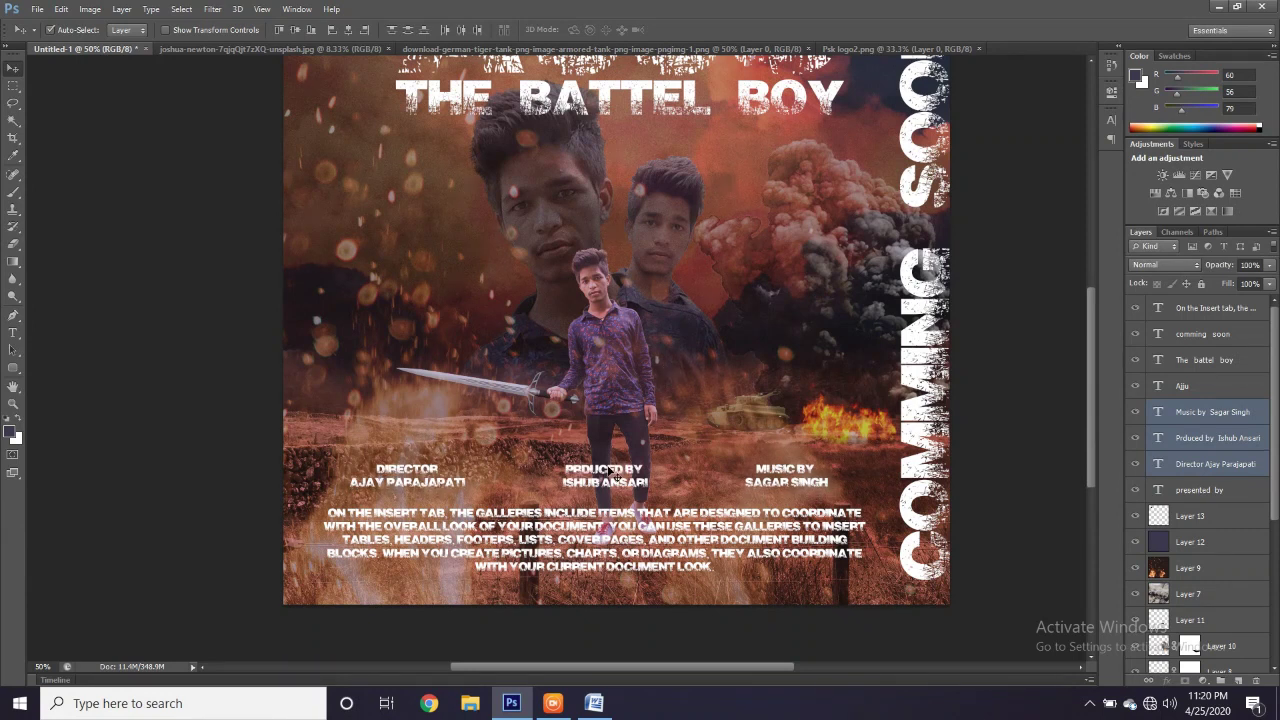